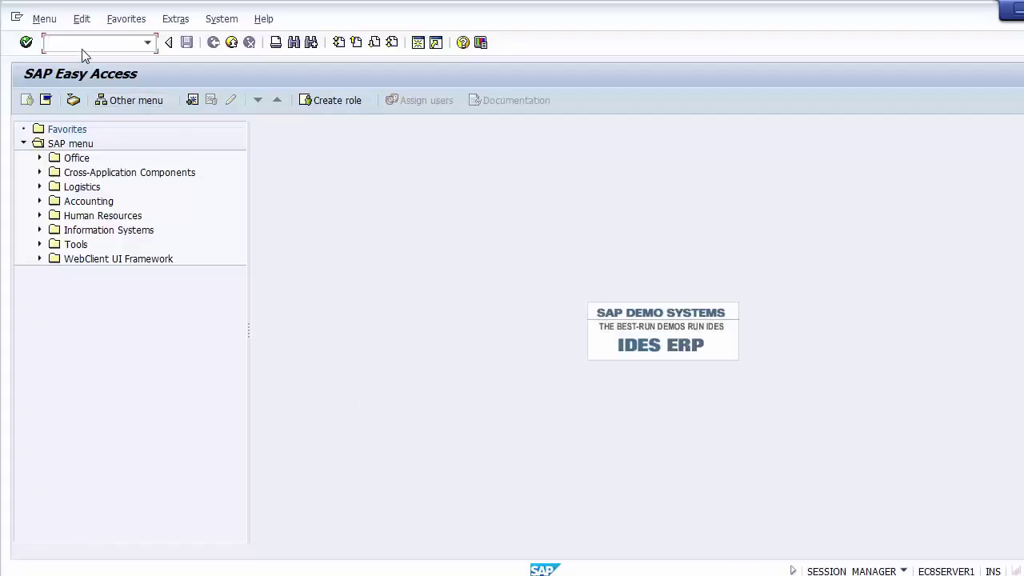
Start transaction spro and display the SAP Reference IMG
{"action": "type", "text": "spro"}
{"action": "key", "text": "Return"}
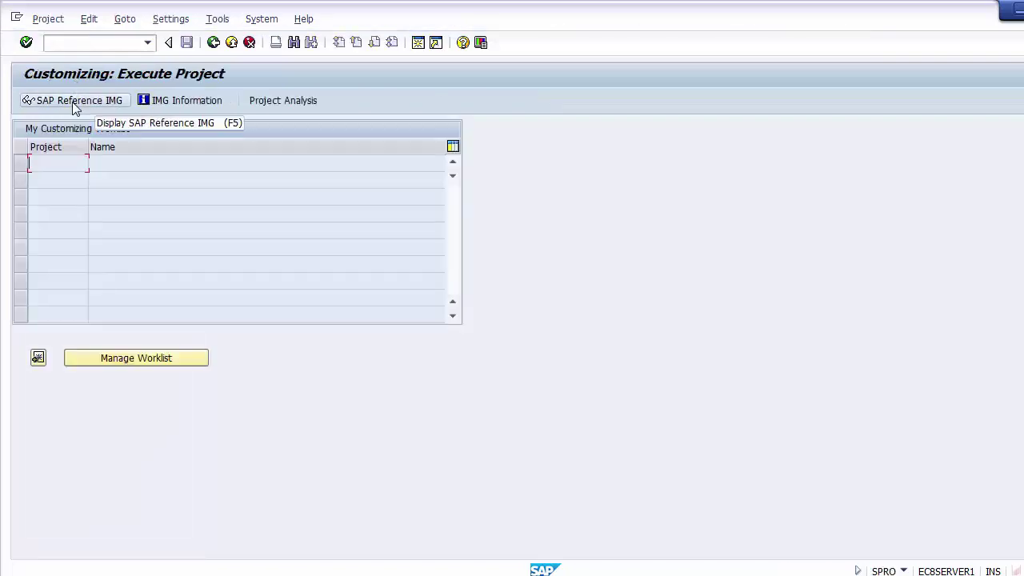
{"action": "left_click", "coordinate": [72, 102]}
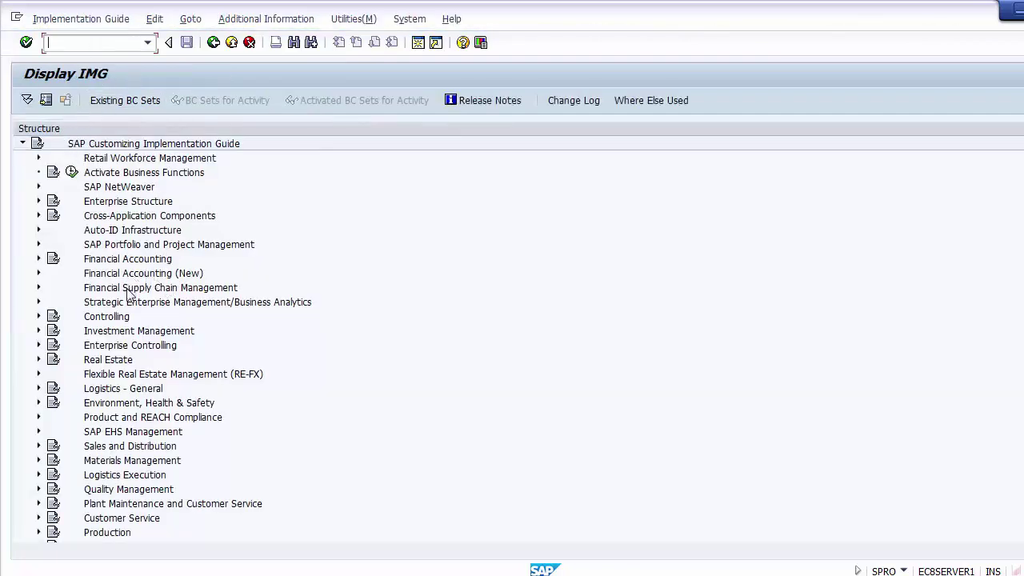
Expand the implementation guide down to Controlling, Profit Center Accounting, Master Data, Profit Center
{"action": "left_click", "coordinate": [39, 316]}
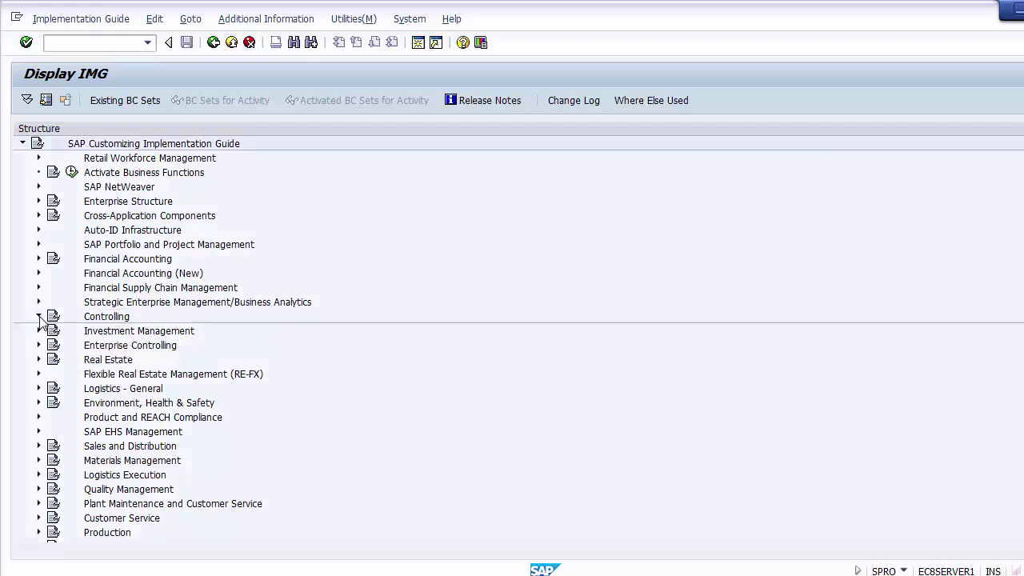
{"action": "left_click", "coordinate": [132, 433]}
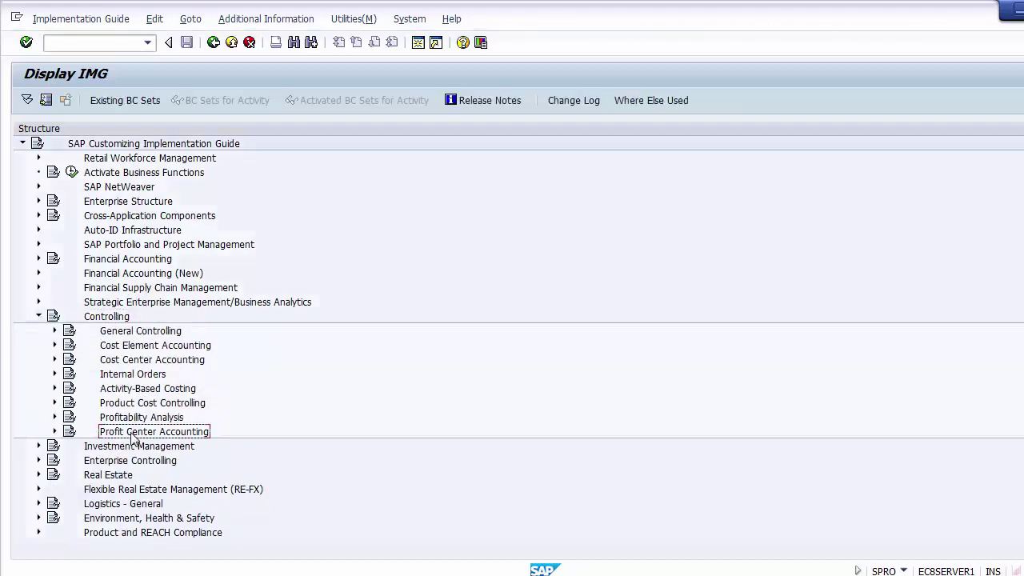
{"action": "left_click", "coordinate": [54, 431]}
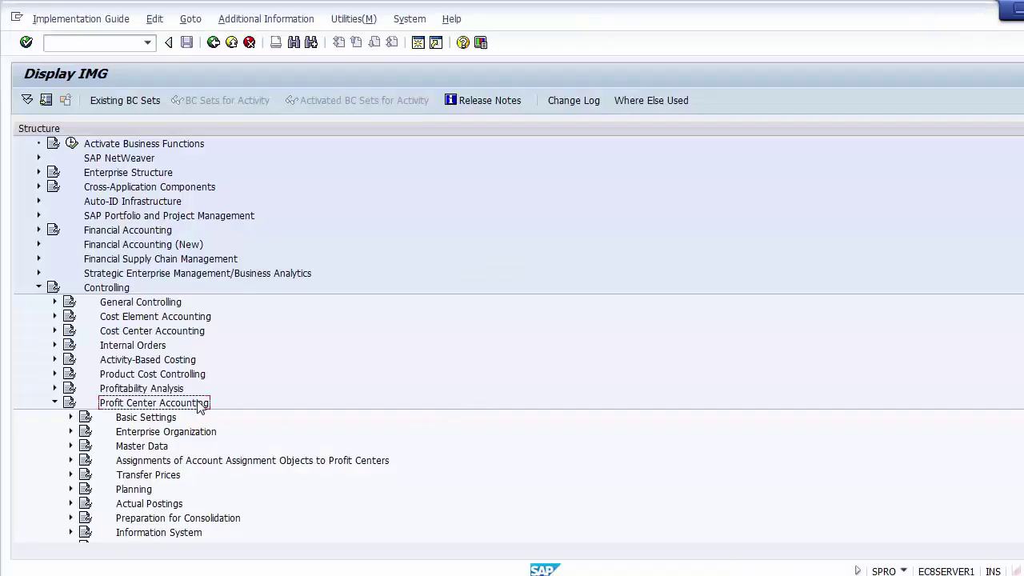
{"action": "left_click", "coordinate": [141, 446]}
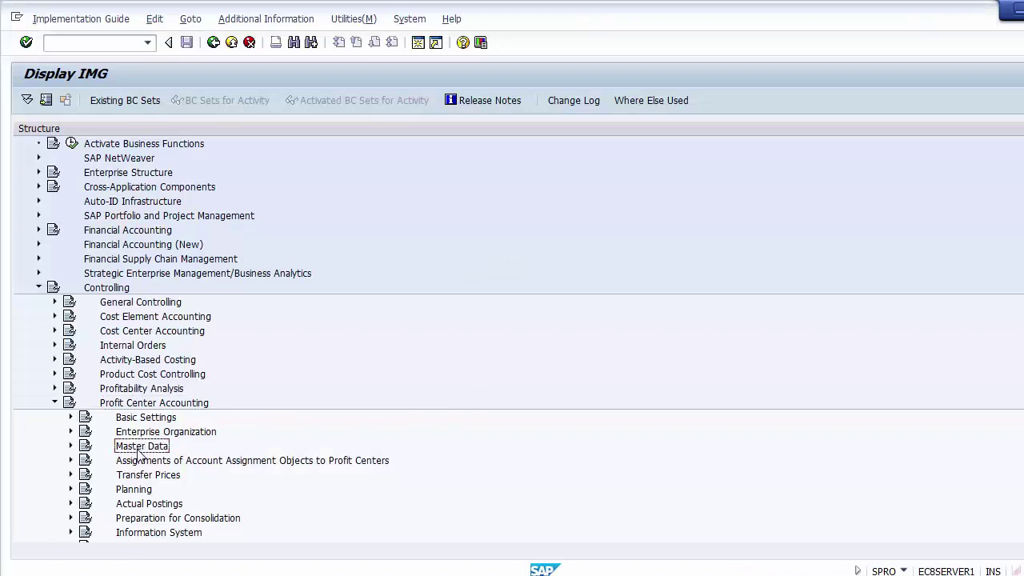
{"action": "left_click", "coordinate": [70, 446]}
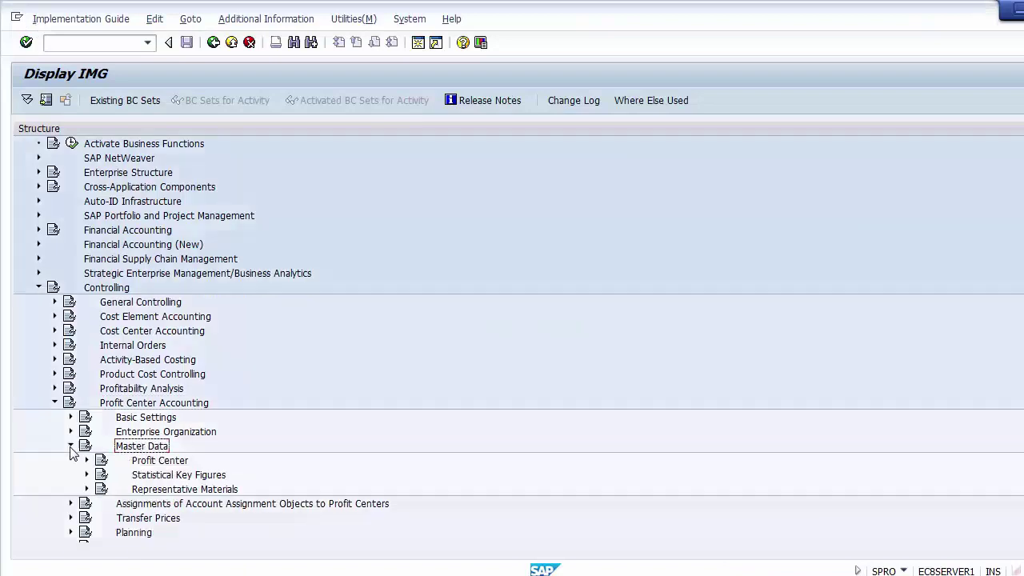
{"action": "left_click", "coordinate": [162, 461]}
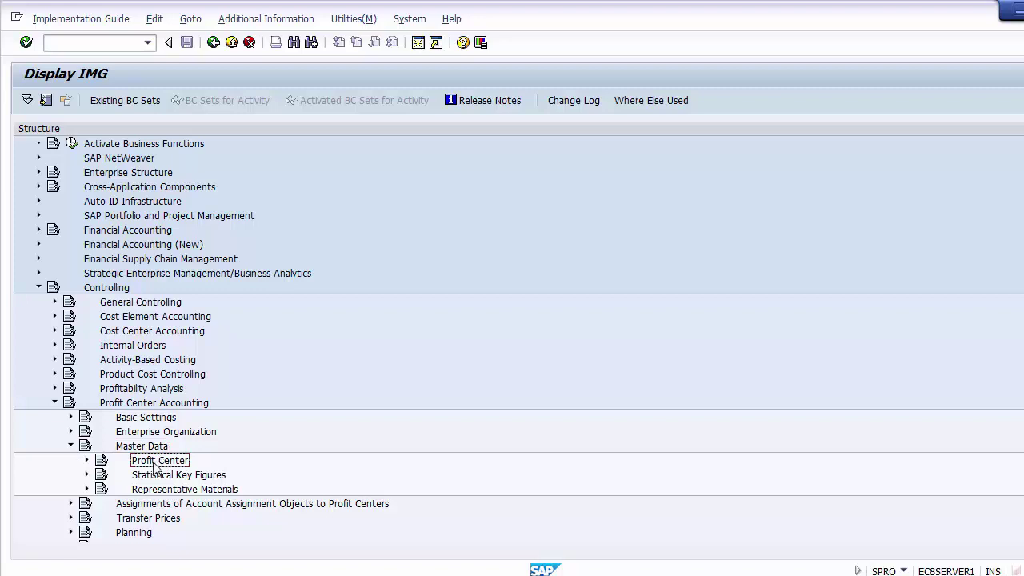
{"action": "left_click", "coordinate": [87, 460]}
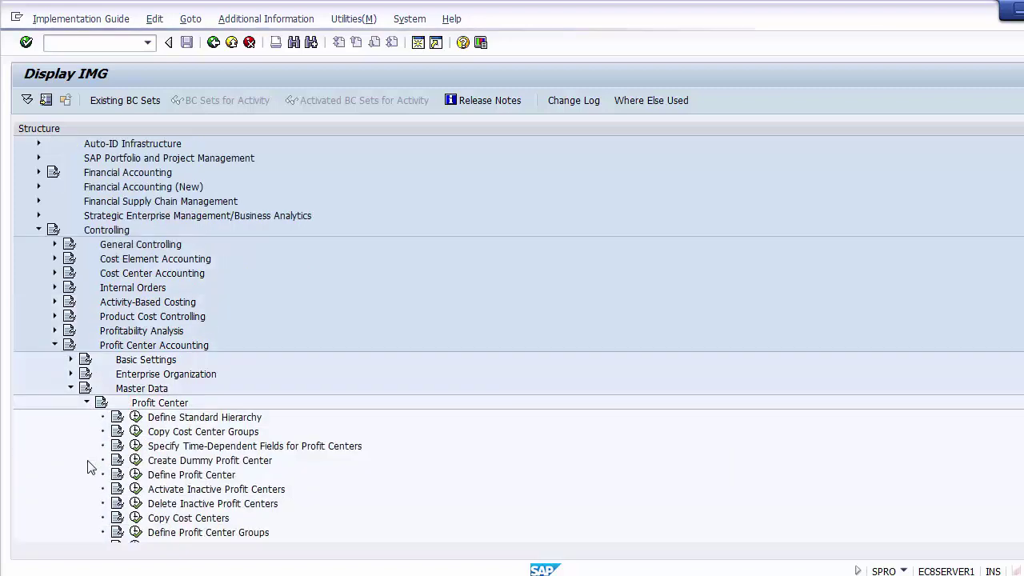
Execute the Define Standard Hierarchy activity for controlling area Z100
{"action": "left_click", "coordinate": [179, 419]}
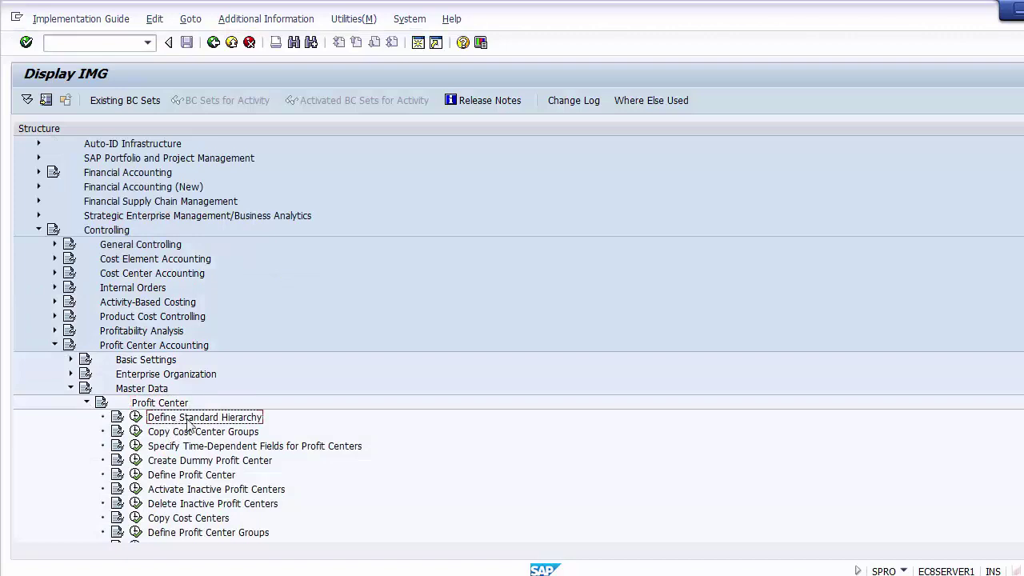
{"action": "left_click", "coordinate": [136, 417]}
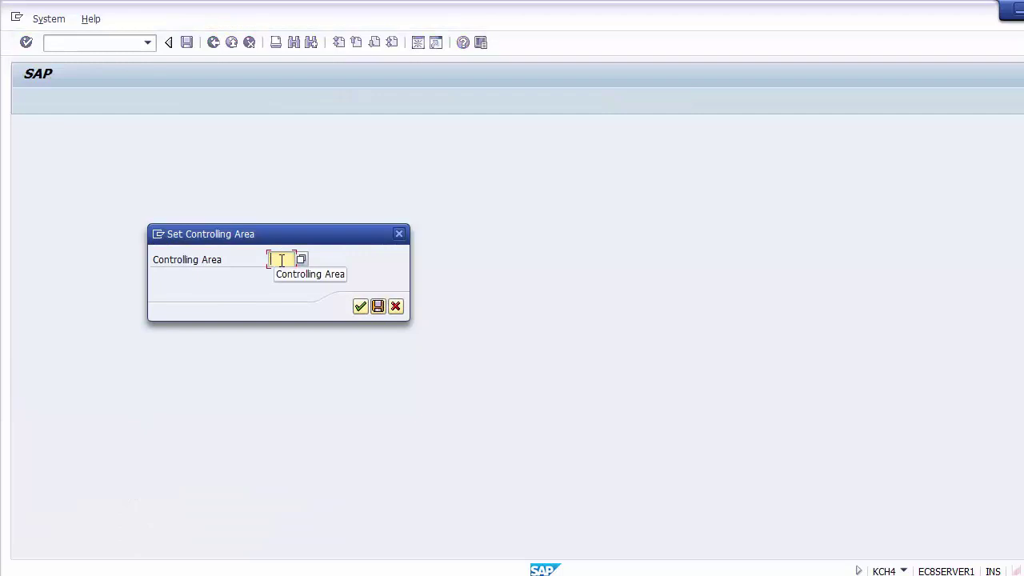
{"action": "type", "text": "z"}
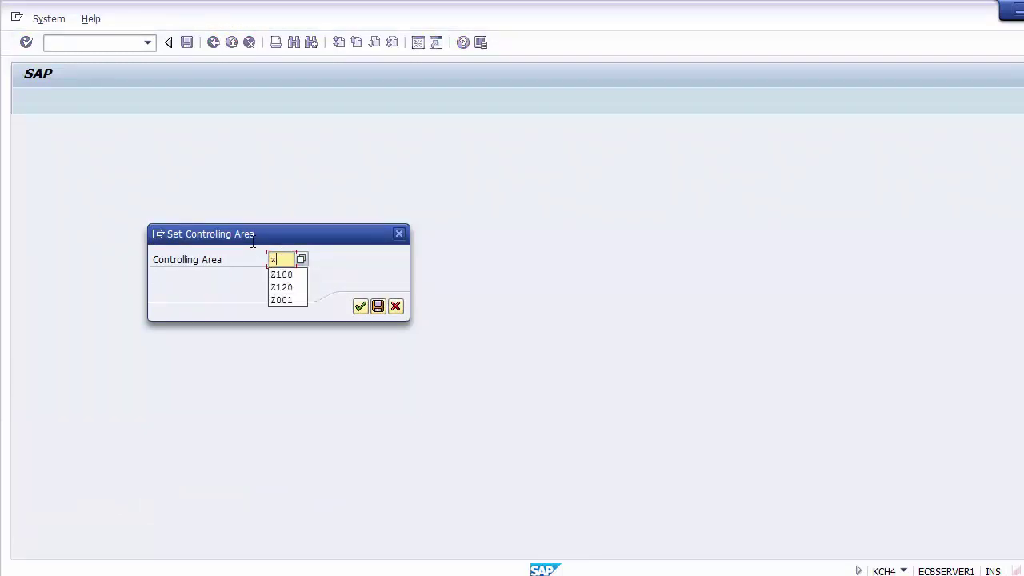
{"action": "type", "text": "100"}
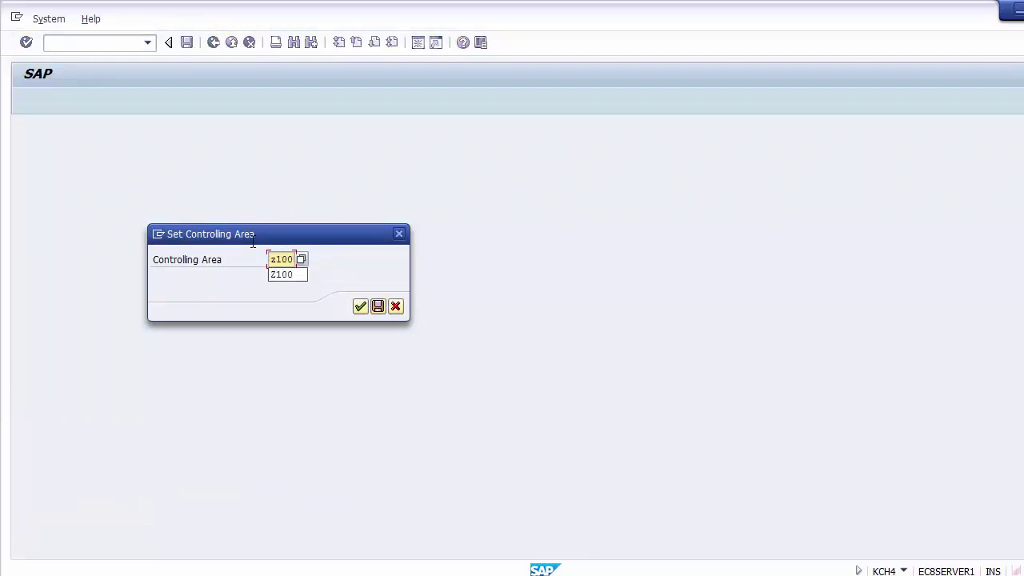
{"action": "key", "text": "Return"}
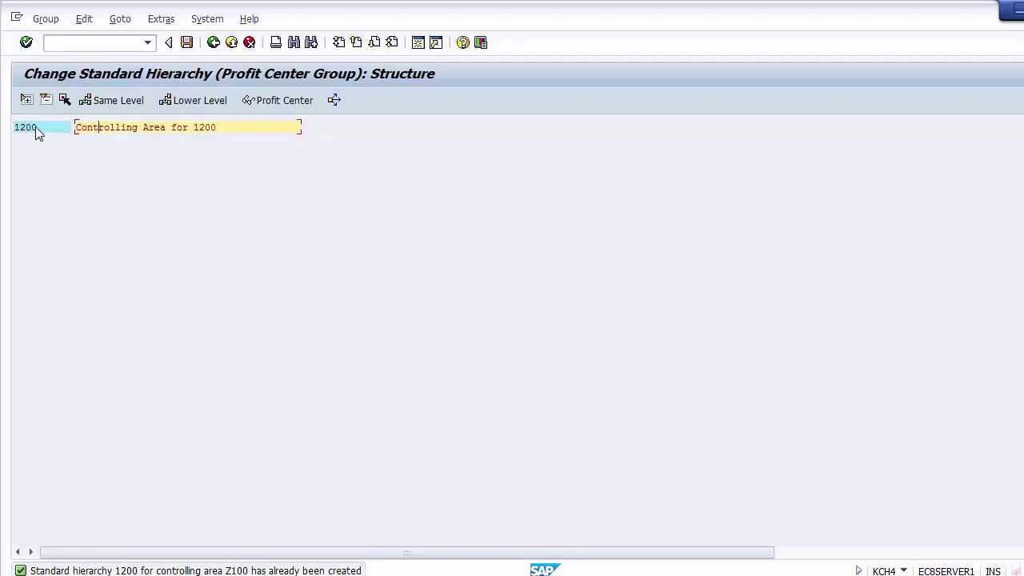
{"action": "left_click", "coordinate": [136, 126]}
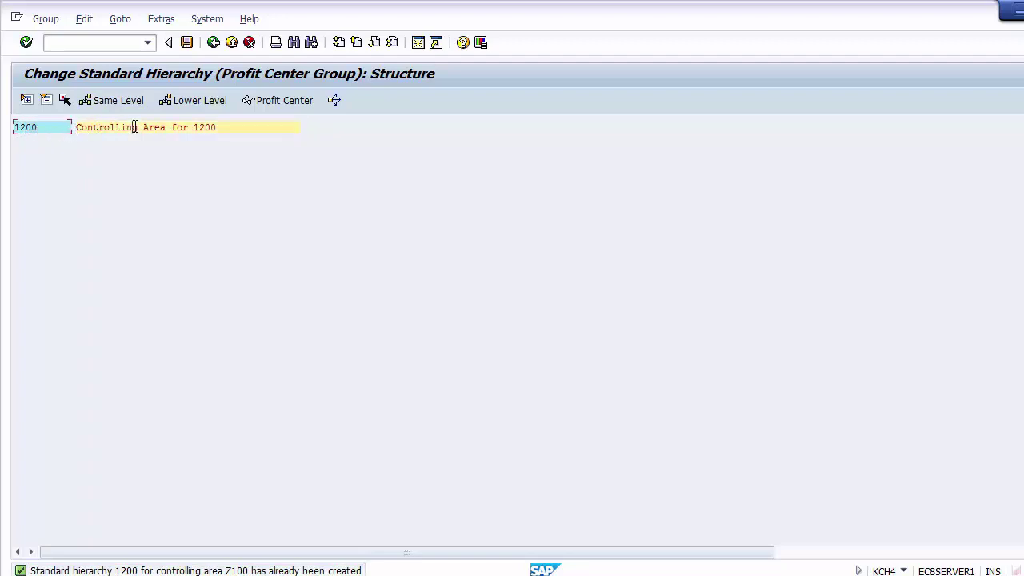
{"action": "left_click", "coordinate": [26, 132]}
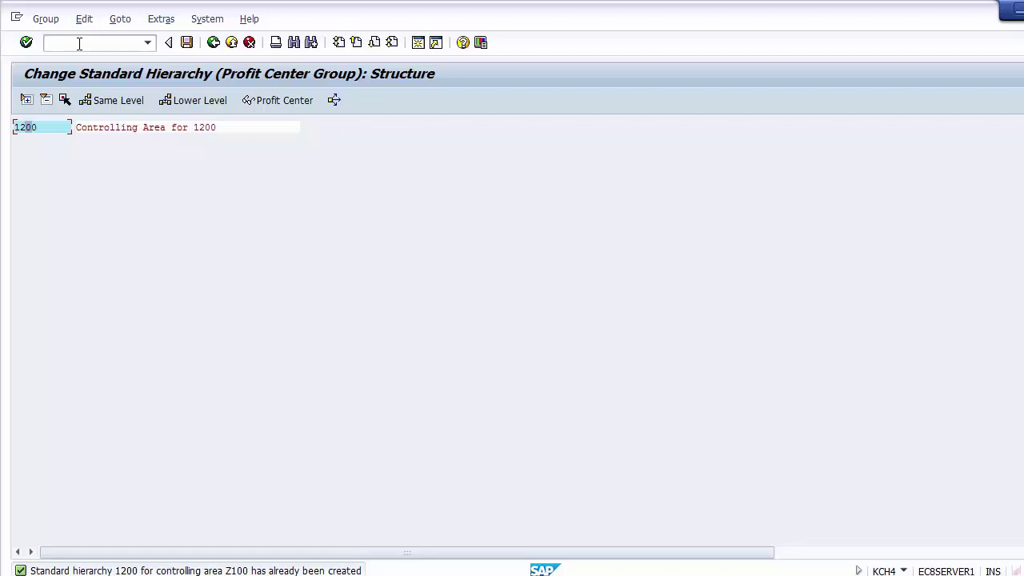
{"action": "left_click", "coordinate": [236, 129]}
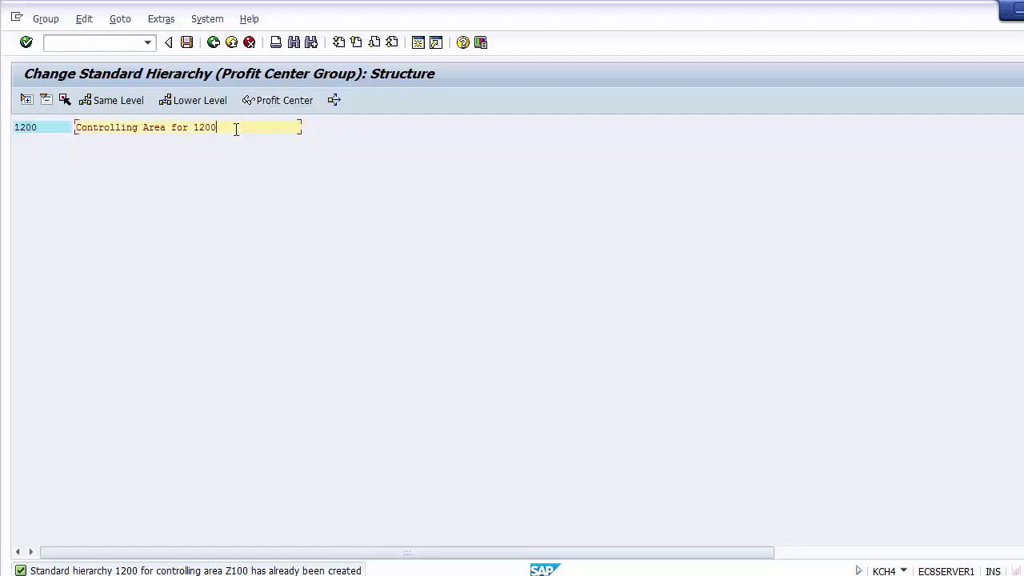
{"action": "left_click", "coordinate": [38, 130]}
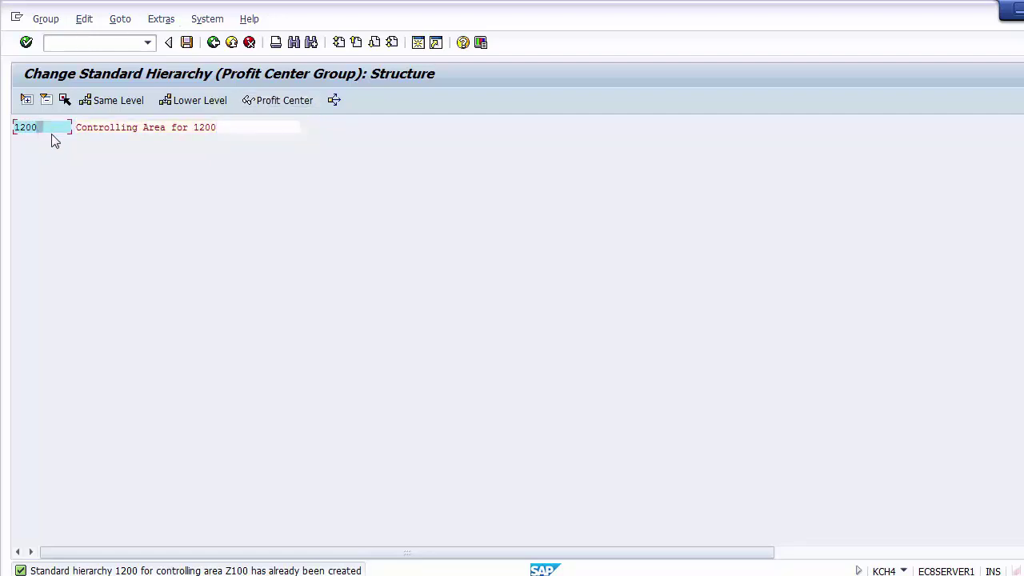
{"action": "left_click", "coordinate": [108, 131]}
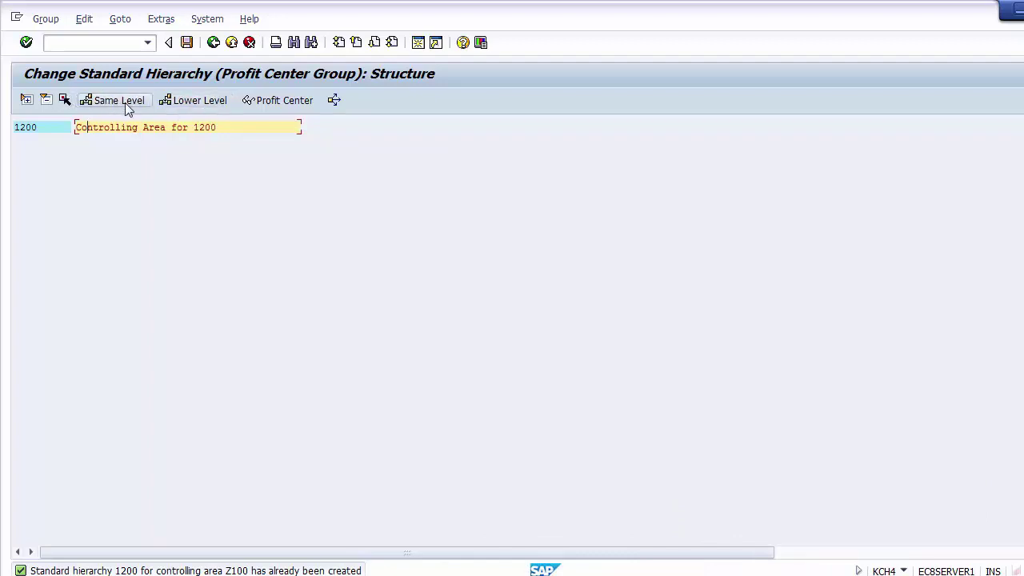
Insert a profit center group one level below 1200 and try to fill it from the existing groups of controlling area Z100
{"action": "left_click", "coordinate": [177, 106]}
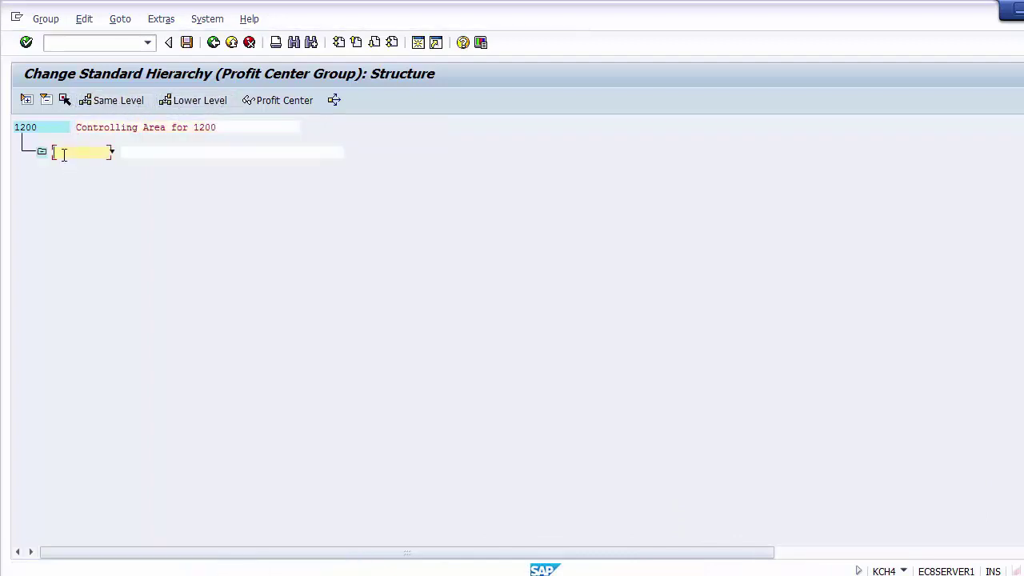
{"action": "left_click", "coordinate": [29, 131]}
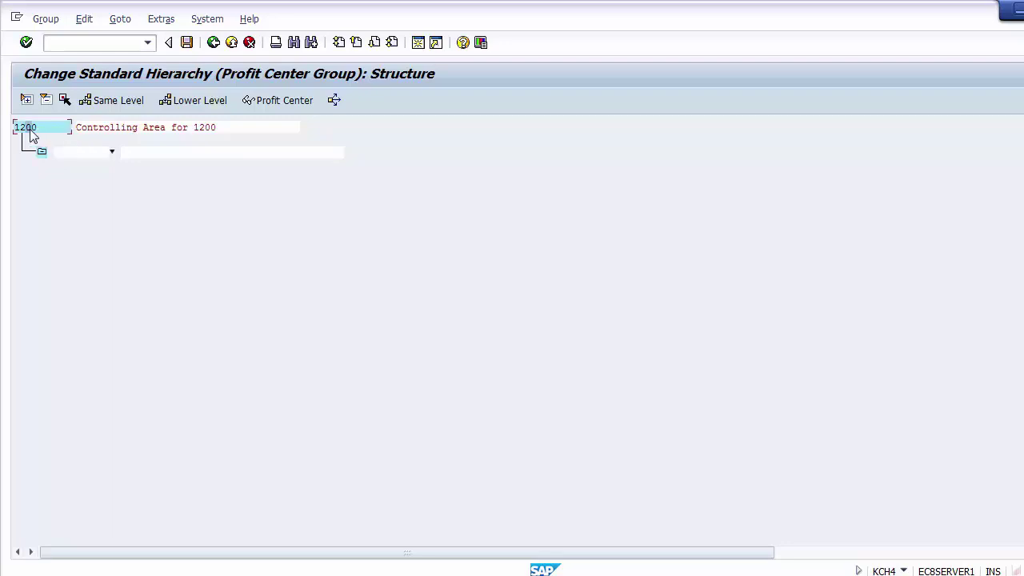
{"action": "left_click", "coordinate": [60, 150]}
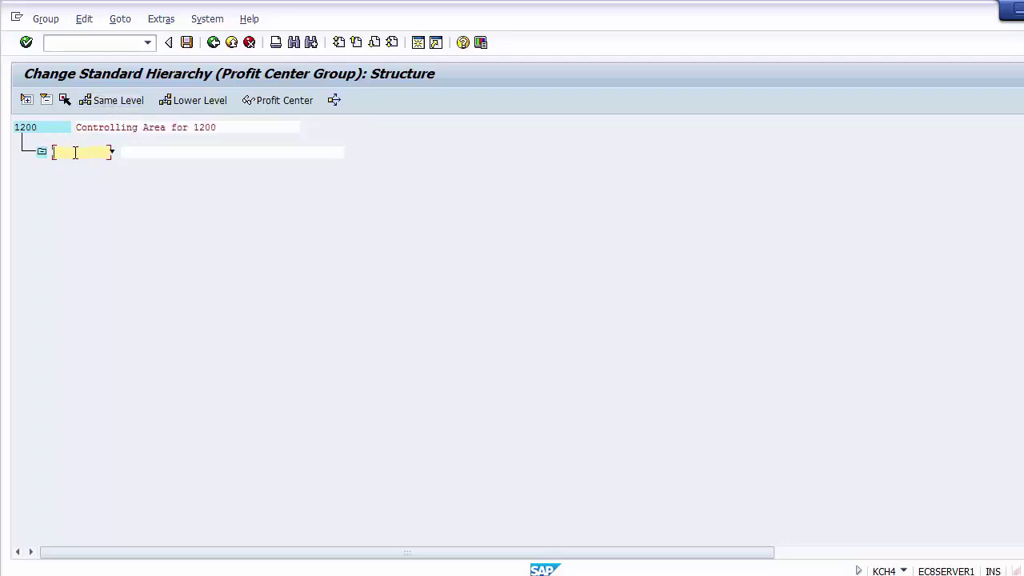
{"action": "left_click", "coordinate": [111, 151]}
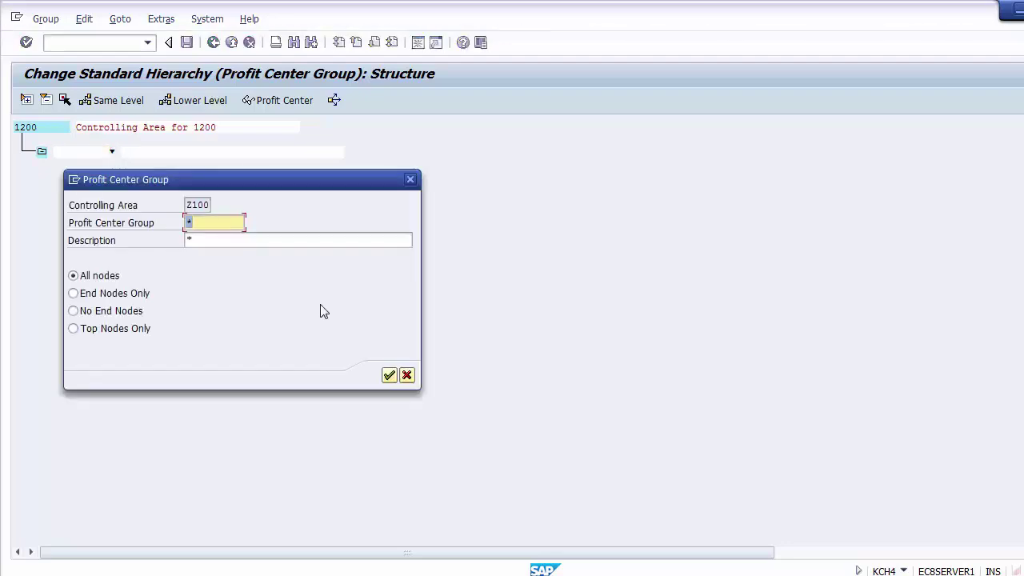
{"action": "left_click", "coordinate": [390, 376]}
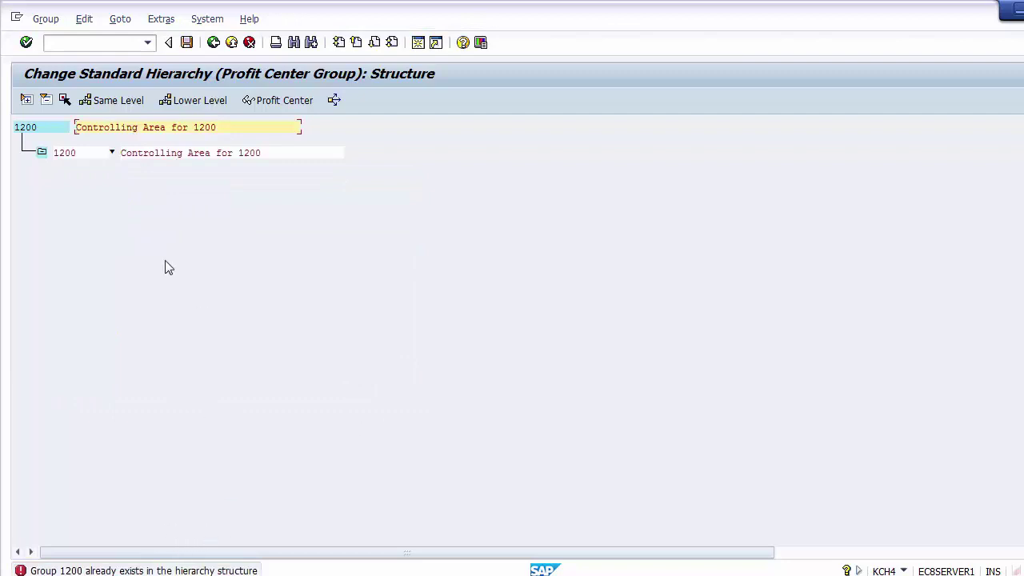
Replace the ID of the new group below the top node with 1000 and its description with Product A
{"action": "left_click", "coordinate": [83, 154]}
{"action": "key", "text": "BackSpace"}
{"action": "key", "text": "BackSpace"}
{"action": "key", "text": "BackSpace"}
{"action": "key", "text": "BackSpace"}
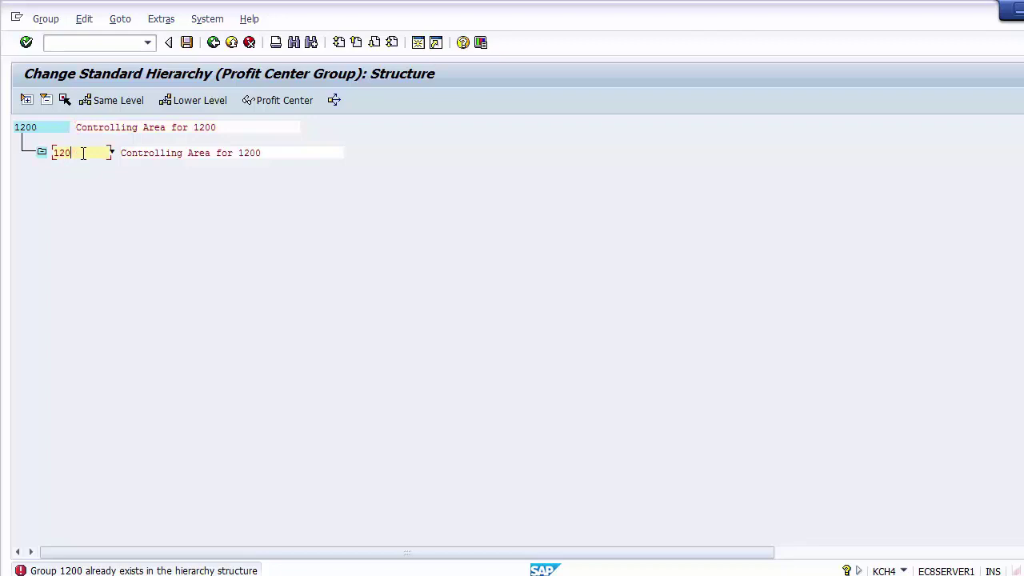
{"action": "type", "text": "1000"}
{"action": "key", "text": "Tab"}
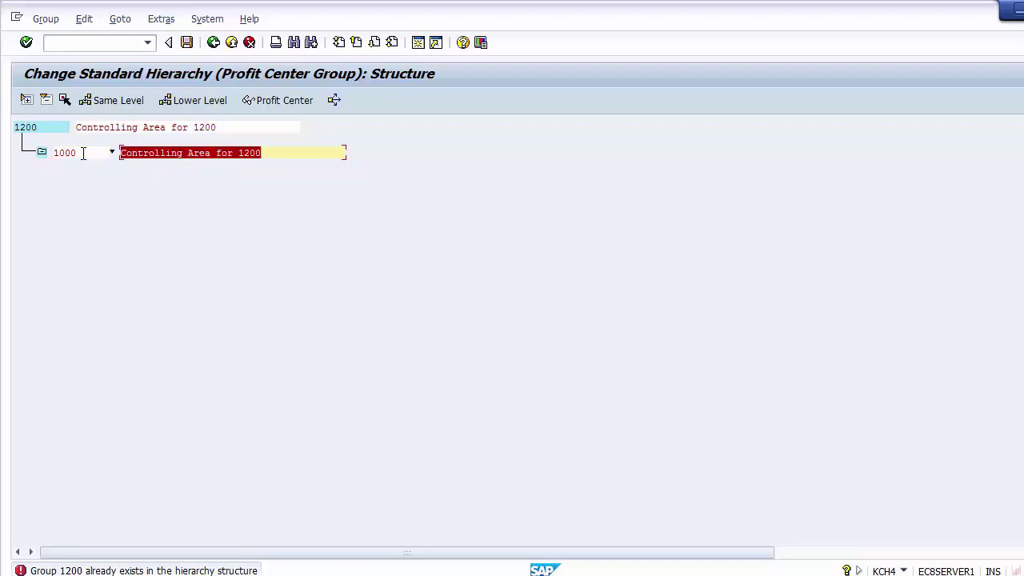
{"action": "type", "text": "Product A"}
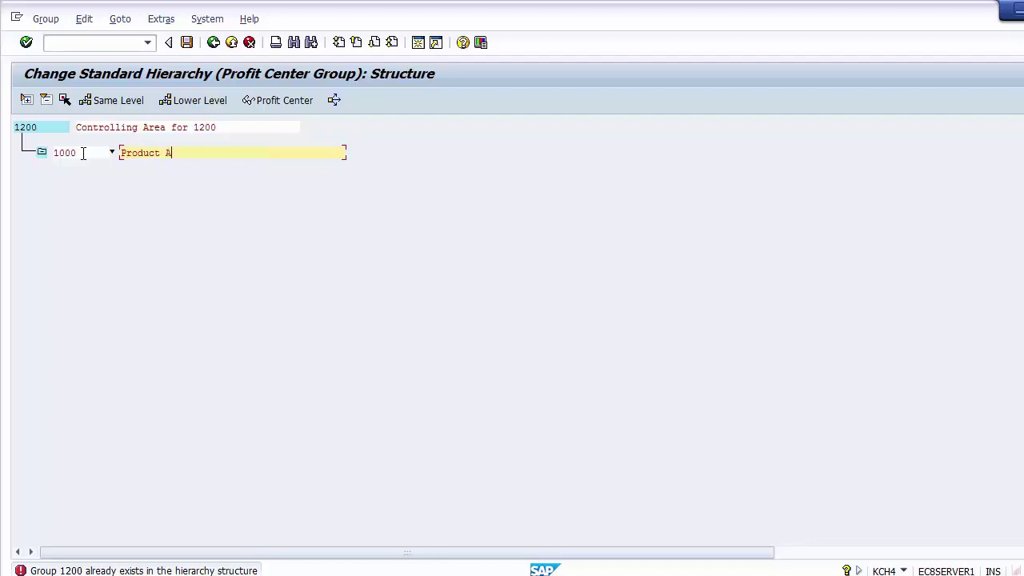
Add group 2000 with the description Product B on the same level as group 1000
{"action": "left_click", "coordinate": [116, 106]}
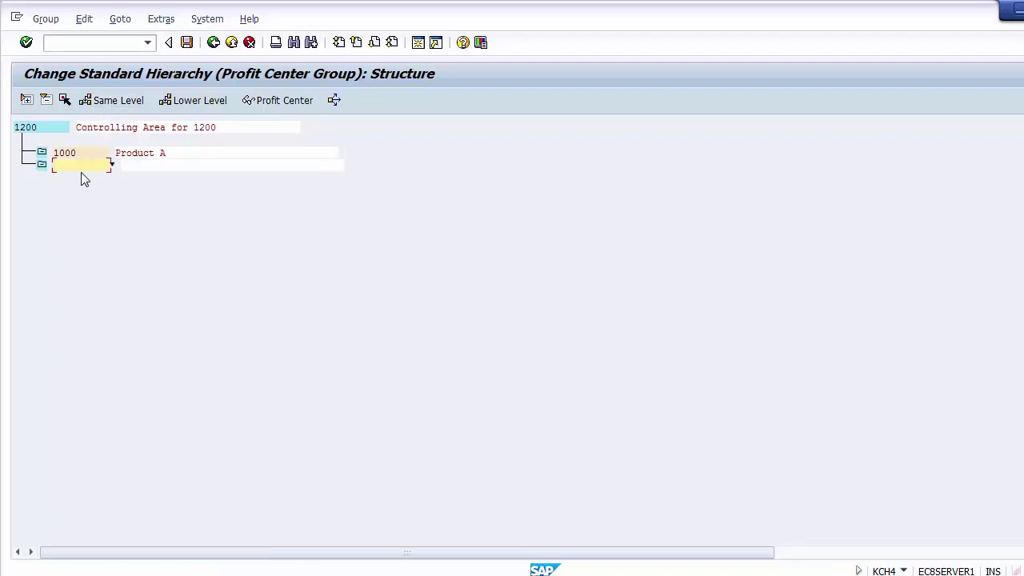
{"action": "type", "text": "2000"}
{"action": "key", "text": "Tab"}
{"action": "type", "text": "Pr"}
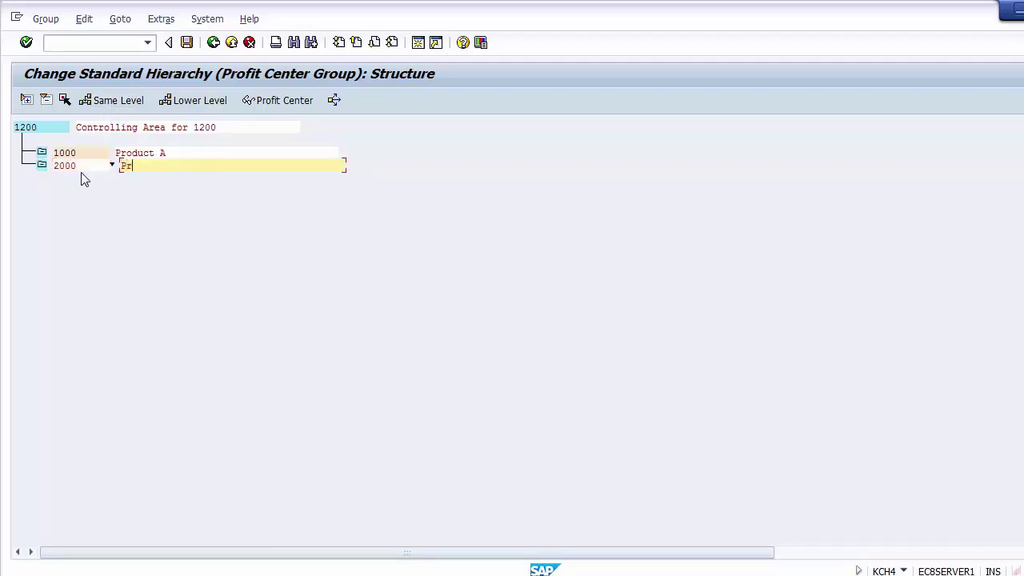
{"action": "type", "text": "oduct b"}
{"action": "key", "text": "BackSpace"}
{"action": "type", "text": "B"}
Change the description of group 1000 to Plant 1
{"action": "left_click", "coordinate": [178, 153]}
{"action": "left_click_drag", "start_coordinate": [178, 153], "coordinate": [60, 156]}
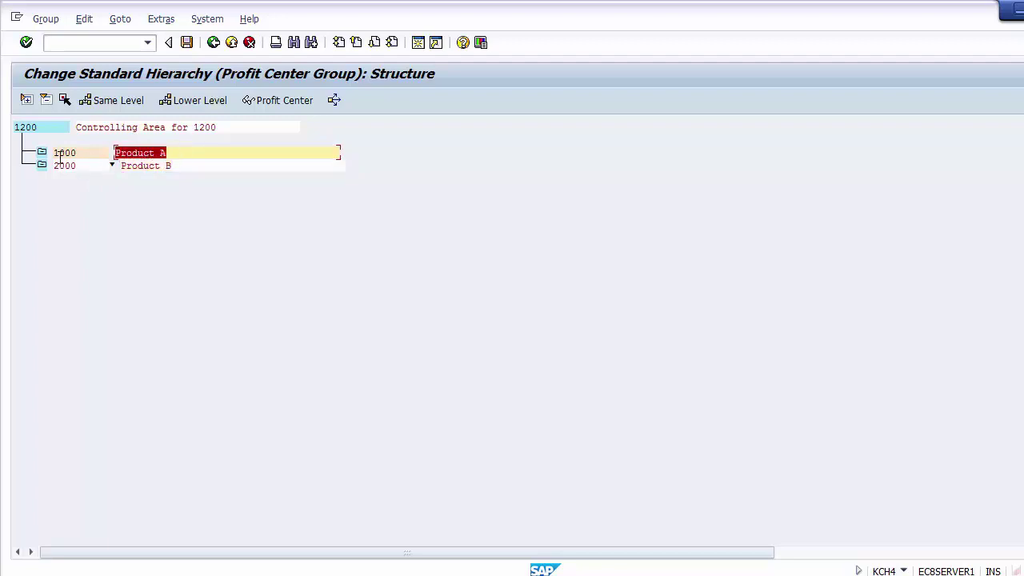
{"action": "type", "text": "Plant"}
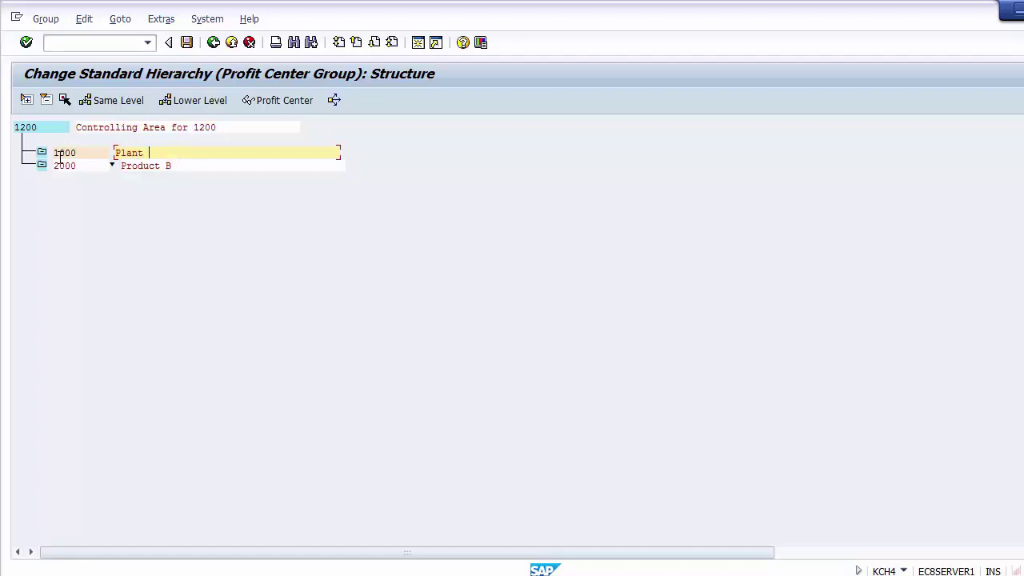
{"action": "type", "text": "1"}
Change the description of group 2000 to Plant 2
{"action": "left_click", "coordinate": [186, 166]}
{"action": "key", "text": "BackSpace"}
{"action": "key", "text": "BackSpace"}
{"action": "key", "text": "BackSpace"}
{"action": "key", "text": "BackSpace"}
{"action": "key", "text": "BackSpace"}
{"action": "key", "text": "BackSpace"}
{"action": "key", "text": "BackSpace"}
{"action": "key", "text": "BackSpace"}
{"action": "key", "text": "BackSpace"}
{"action": "type", "text": "P"}
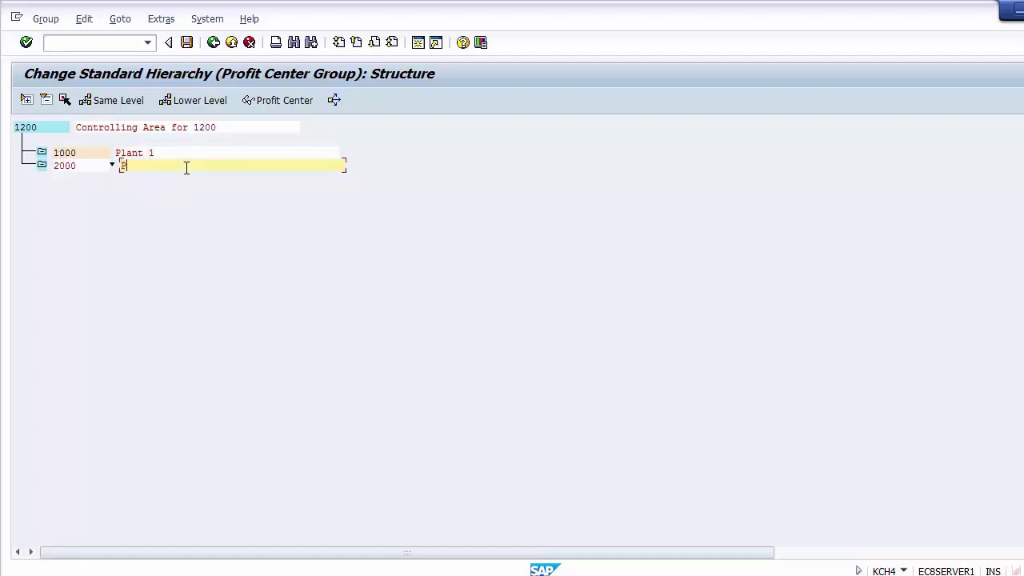
{"action": "type", "text": "lant 2"}
Add group 3000 with the description plant 3 on the same level as group 2000, and save the hierarchy
{"action": "left_click", "coordinate": [109, 102]}
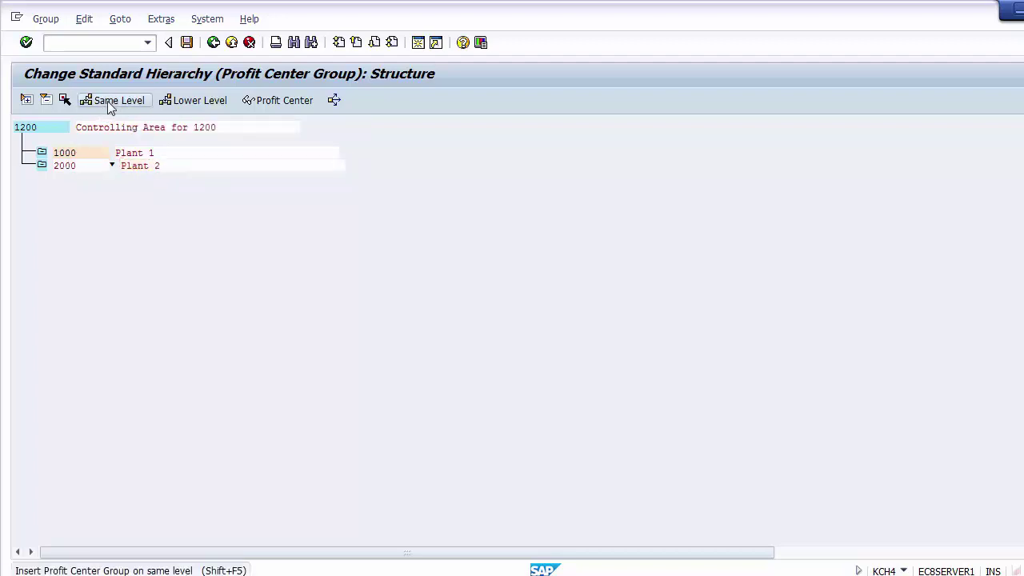
{"action": "type", "text": "3000"}
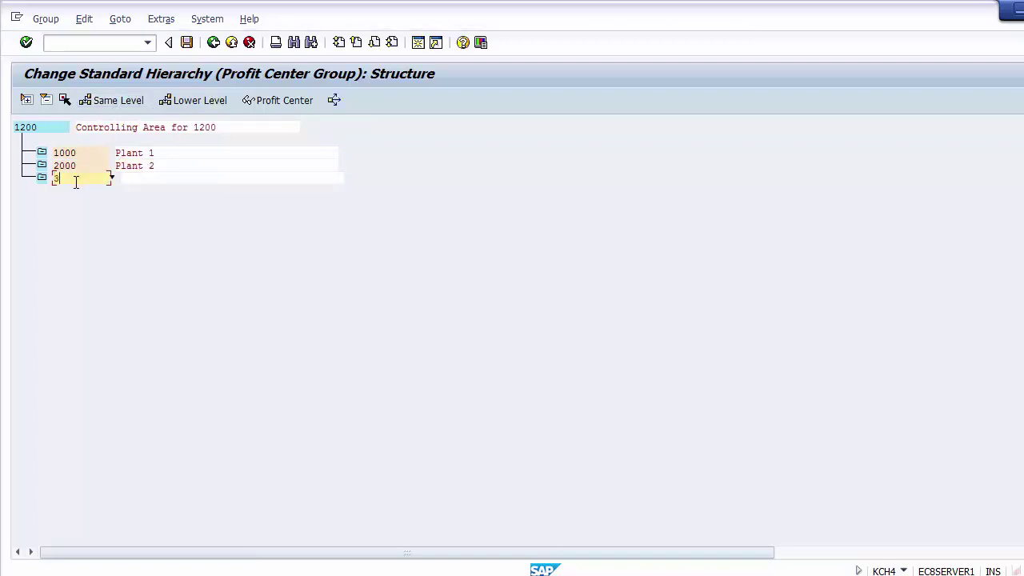
{"action": "left_click", "coordinate": [145, 182]}
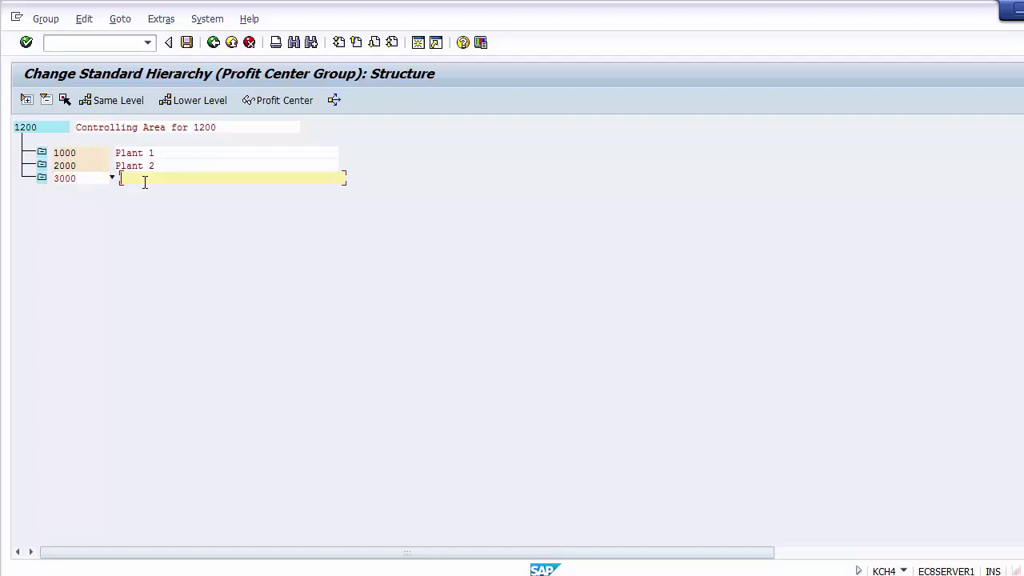
{"action": "type", "text": "plant 3"}
{"action": "key", "text": "Return"}
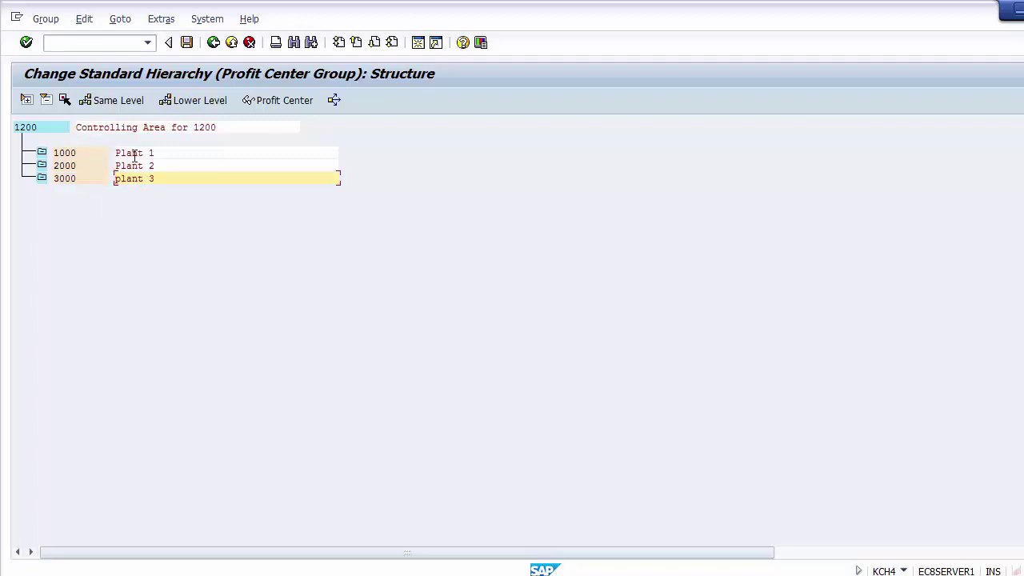
{"action": "left_click", "coordinate": [187, 43]}
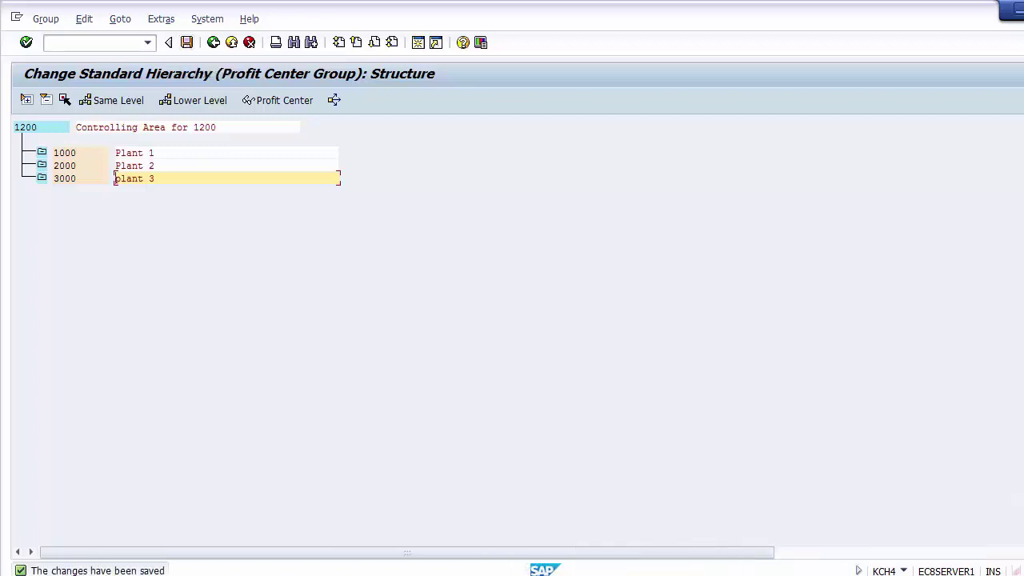
{"action": "left_click", "coordinate": [232, 43]}
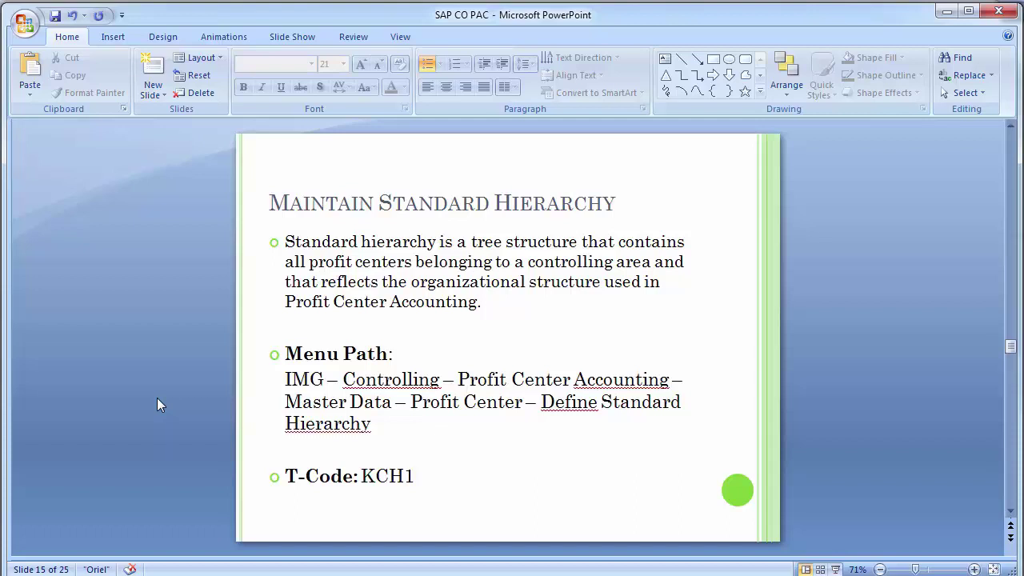
Read the Create Profit Center Group slide in the PowerPoint presentation and return to the IMG in SAP
{"action": "key", "text": "Page_Down"}
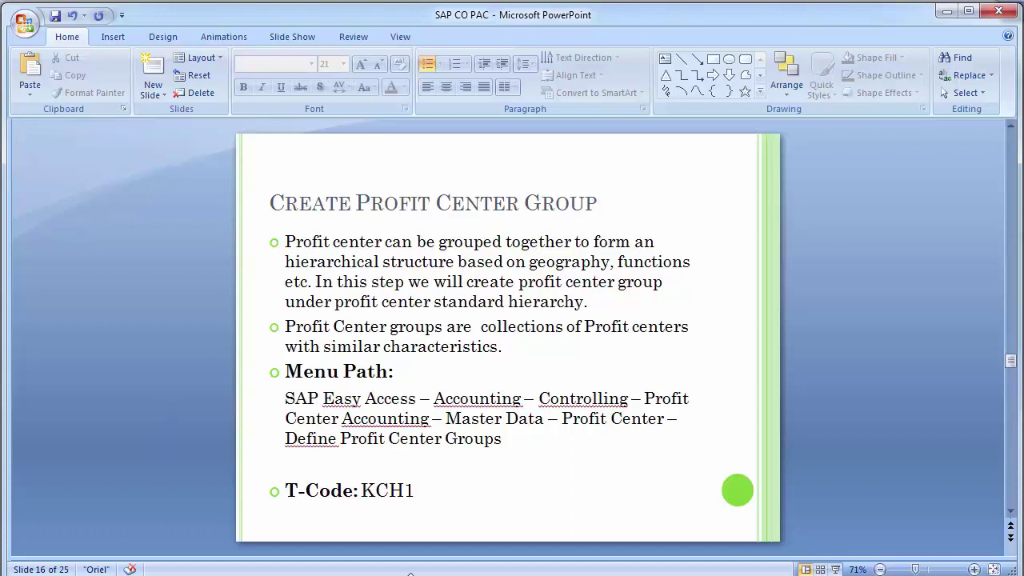
{"action": "mouse_move", "coordinate": [469, 575]}
{"action": "left_click", "coordinate": [560, 508]}
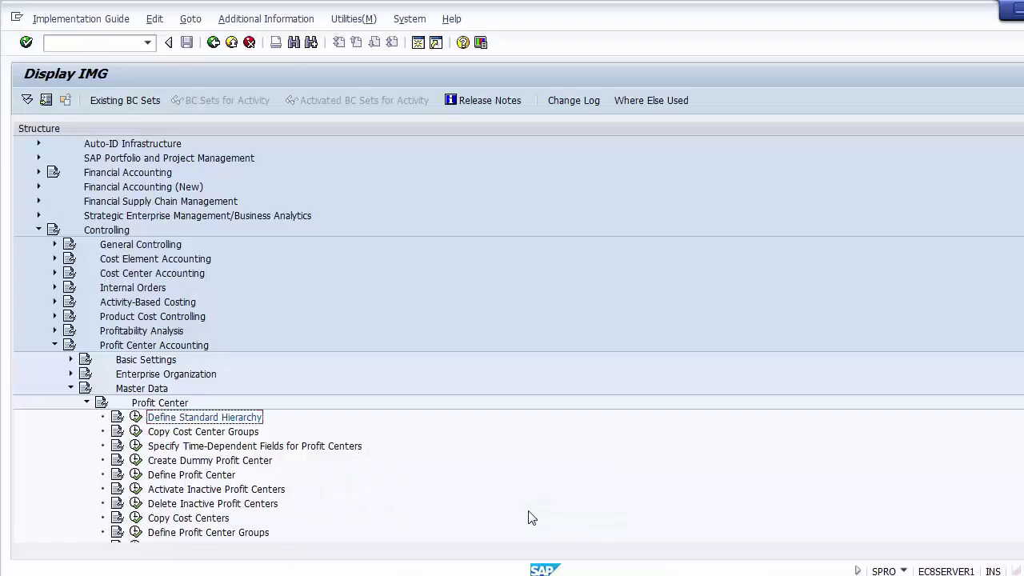
Open the Define Profit Center Groups activity in the Profit Center master data of Profit Center Accounting
{"action": "left_click", "coordinate": [158, 404]}
{"action": "left_click", "coordinate": [140, 347]}
{"action": "left_click", "coordinate": [140, 389]}
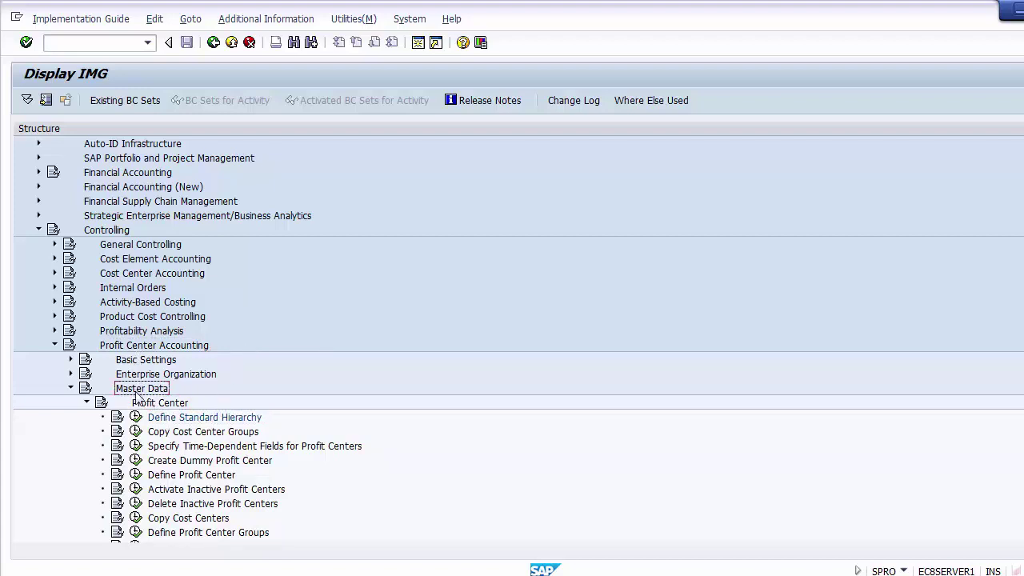
{"action": "left_click", "coordinate": [157, 406]}
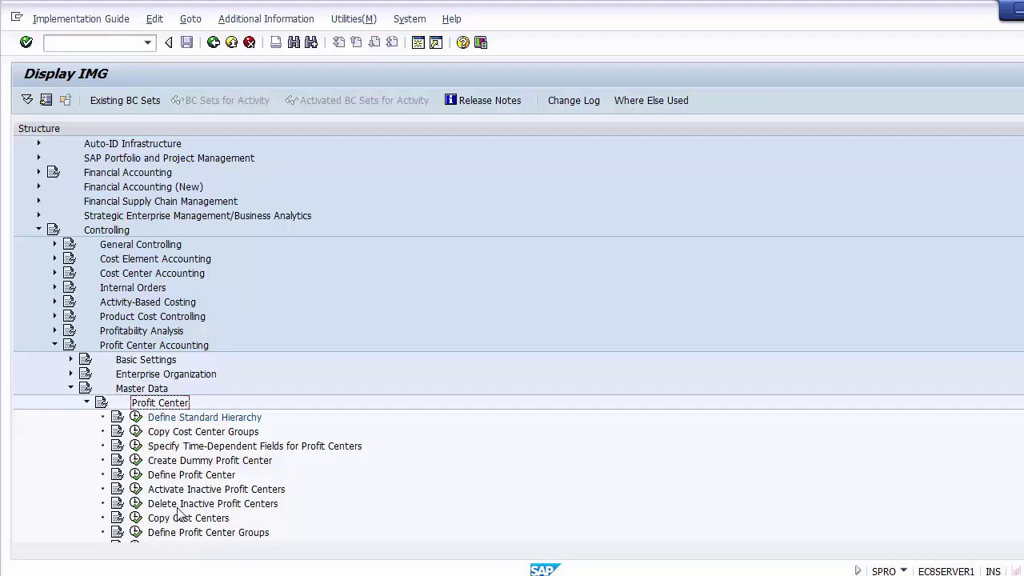
{"action": "left_click", "coordinate": [182, 536]}
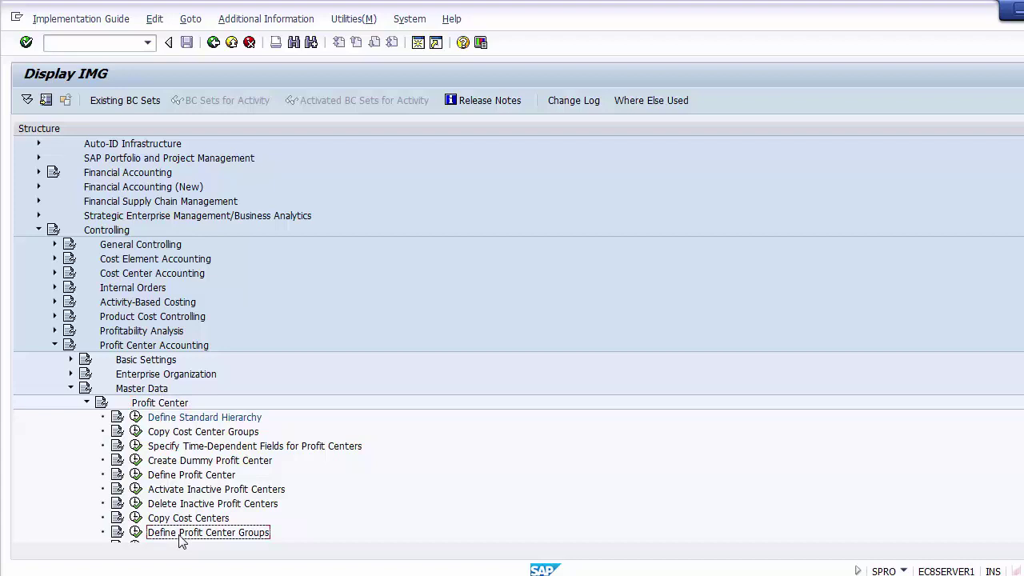
{"action": "left_click", "coordinate": [135, 532]}
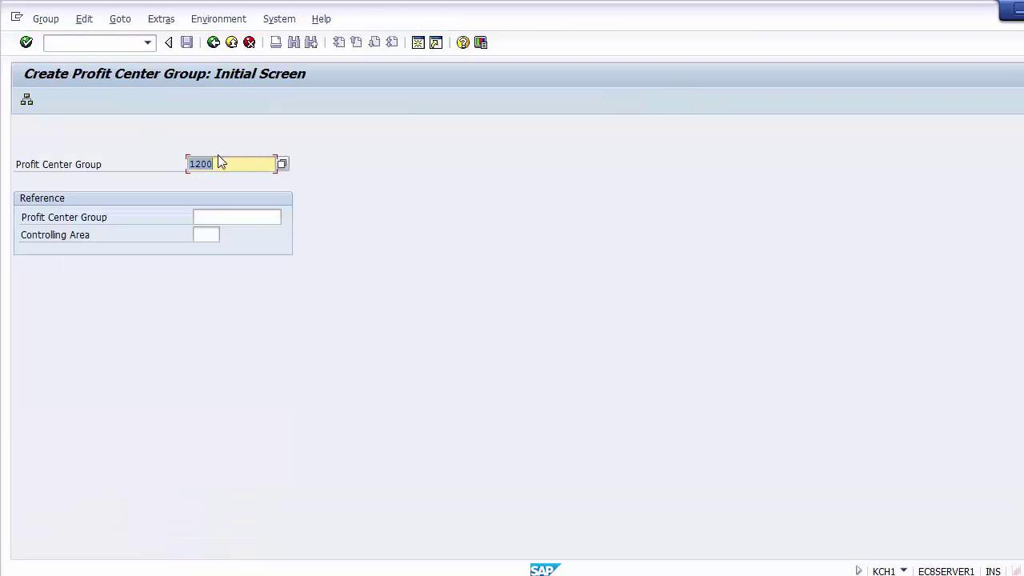
Examine the list of existing profit center groups offered for the Profit Center Group field, and close it without choosing one
{"action": "left_click", "coordinate": [283, 164]}
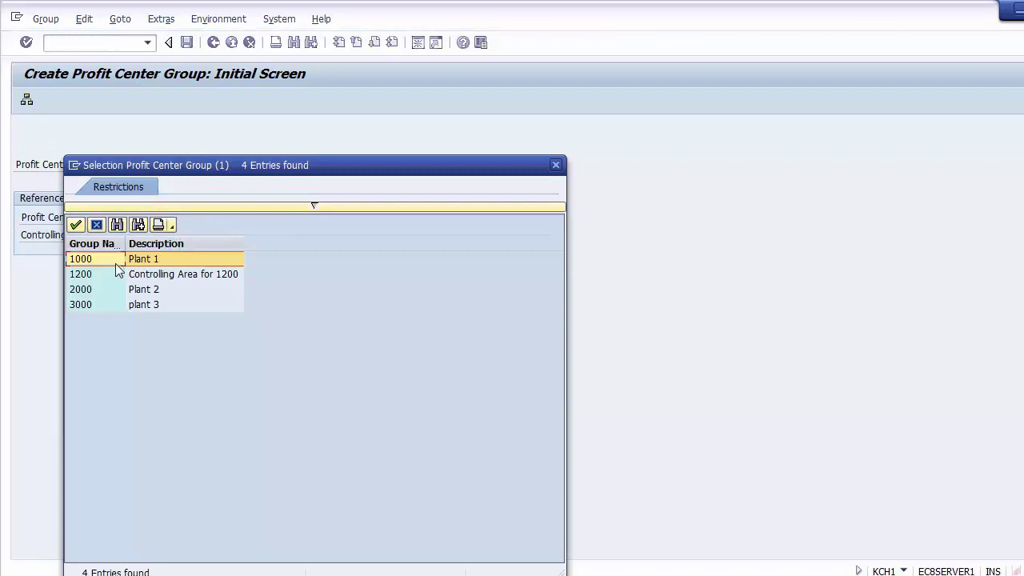
{"action": "left_click", "coordinate": [90, 292]}
{"action": "left_click", "coordinate": [85, 306]}
{"action": "left_click", "coordinate": [83, 274]}
{"action": "left_click", "coordinate": [83, 259]}
{"action": "left_click", "coordinate": [83, 290]}
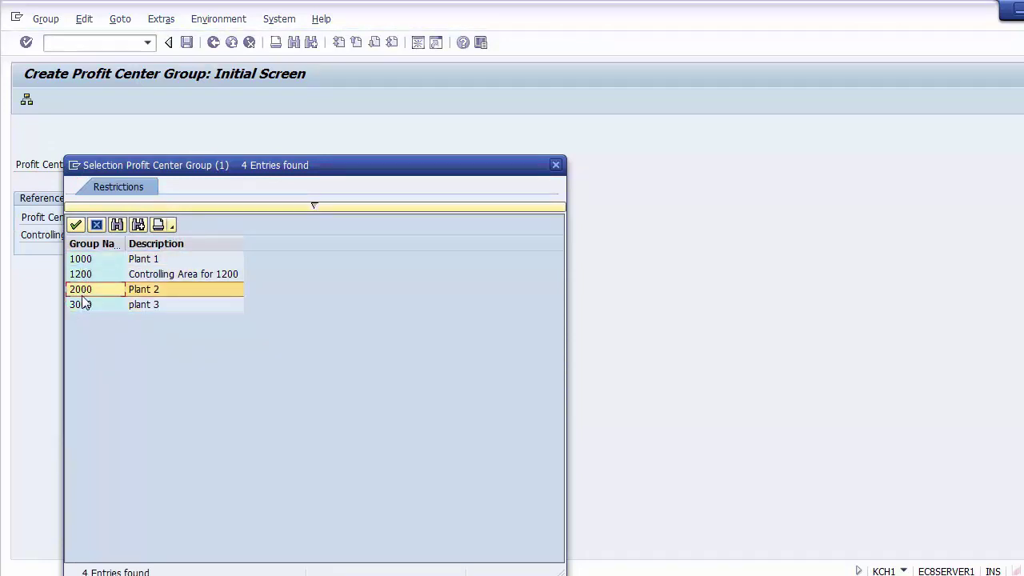
{"action": "left_click", "coordinate": [82, 305]}
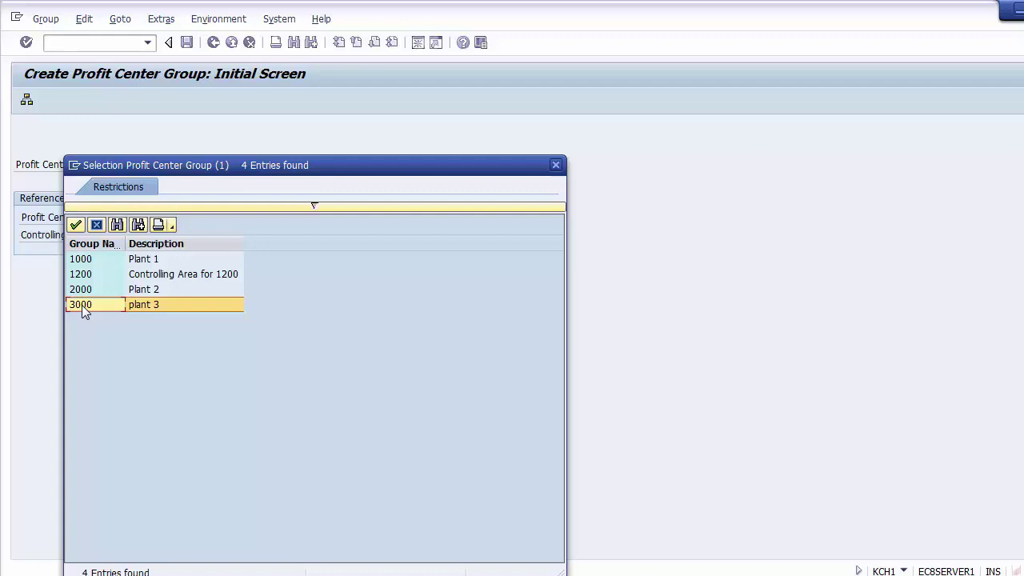
{"action": "left_click", "coordinate": [144, 277]}
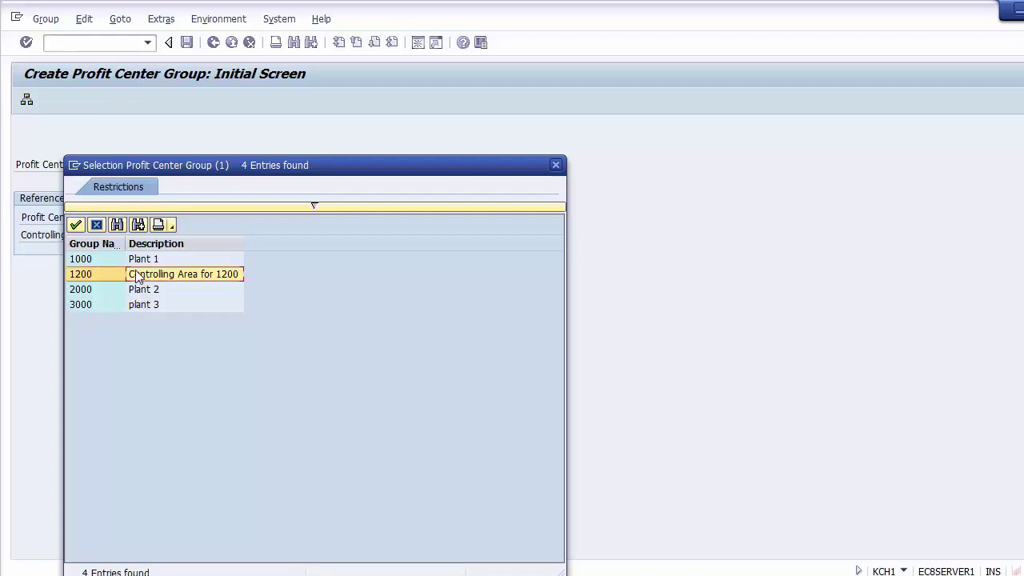
{"action": "left_click", "coordinate": [100, 262]}
{"action": "left_click", "coordinate": [95, 286]}
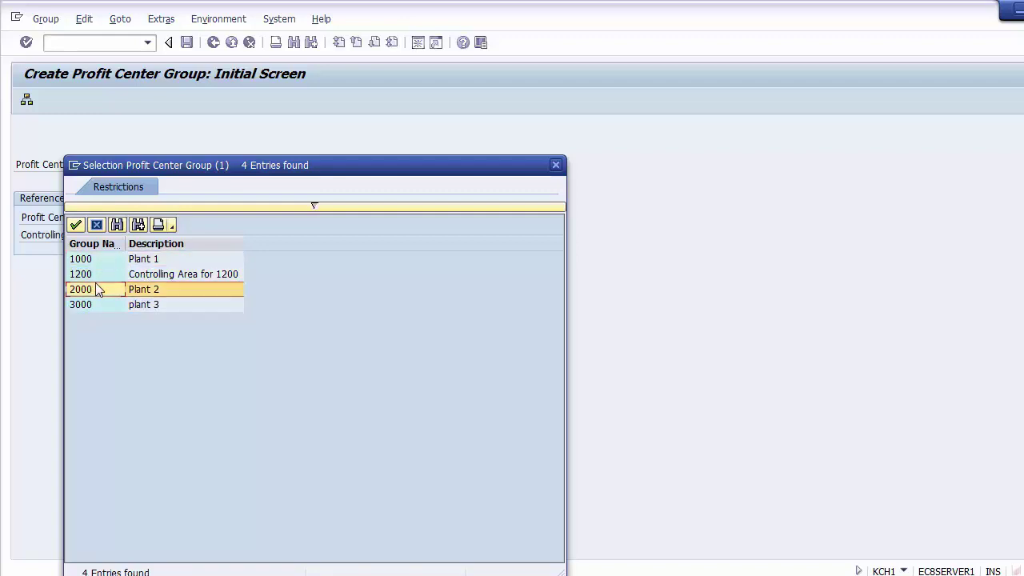
{"action": "left_click", "coordinate": [91, 307]}
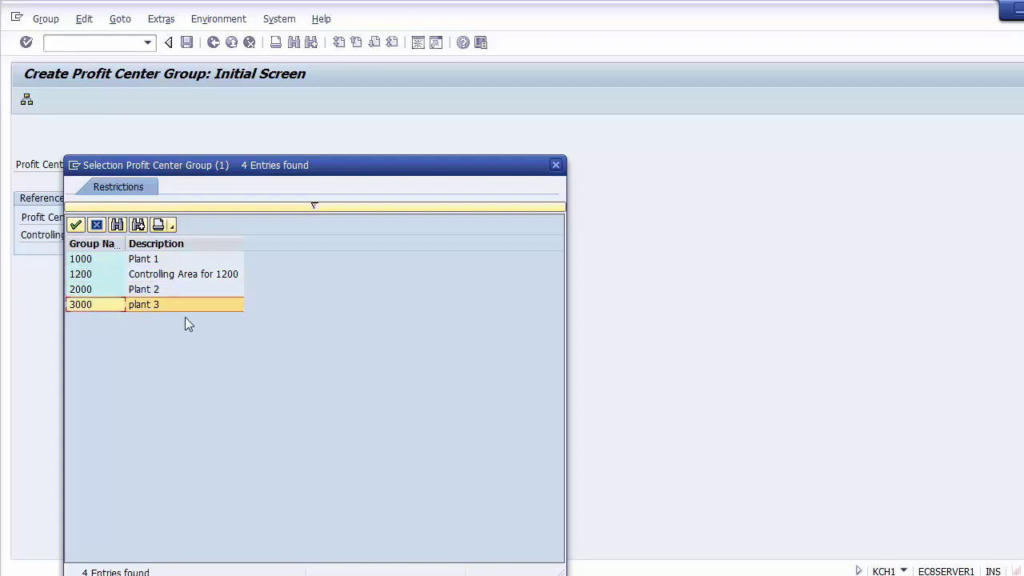
{"action": "left_click", "coordinate": [96, 225]}
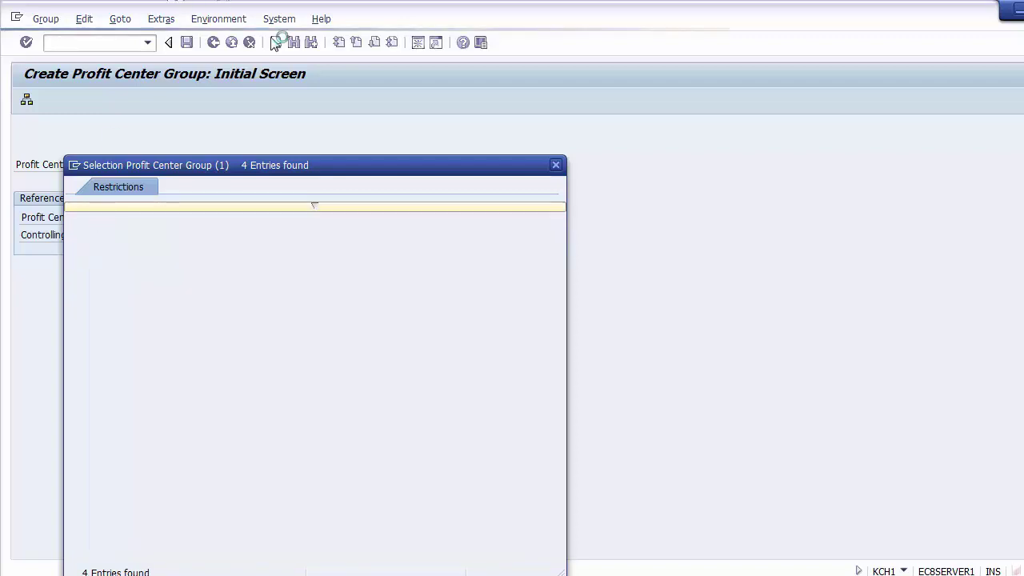
Switch to the PowerPoint presentation and read the Create Profit Center Group and Define Profit Center slides
{"action": "left_click", "coordinate": [406, 394]}
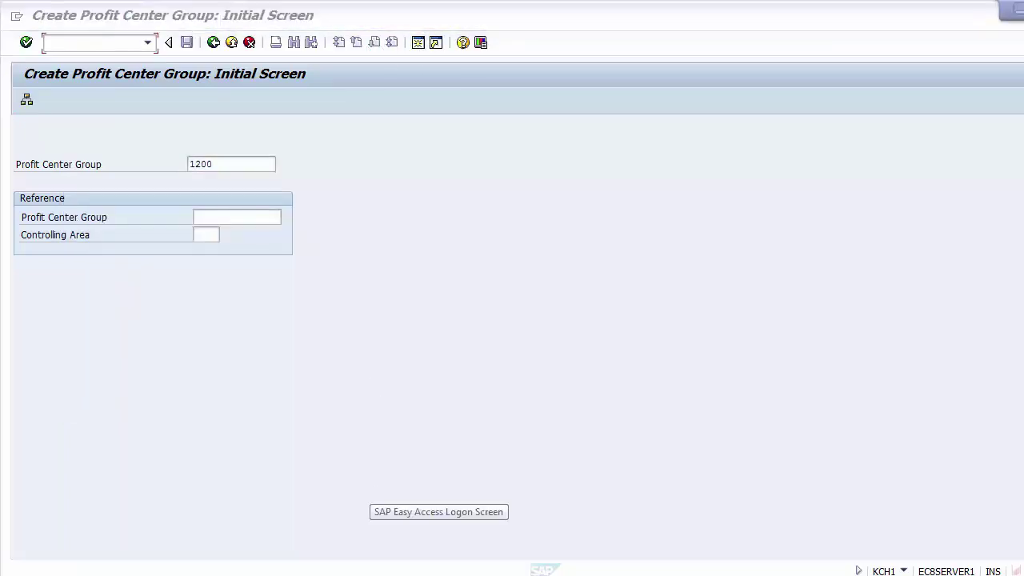
{"action": "key", "text": "alt+Tab"}
{"action": "key", "text": "Page_Down"}
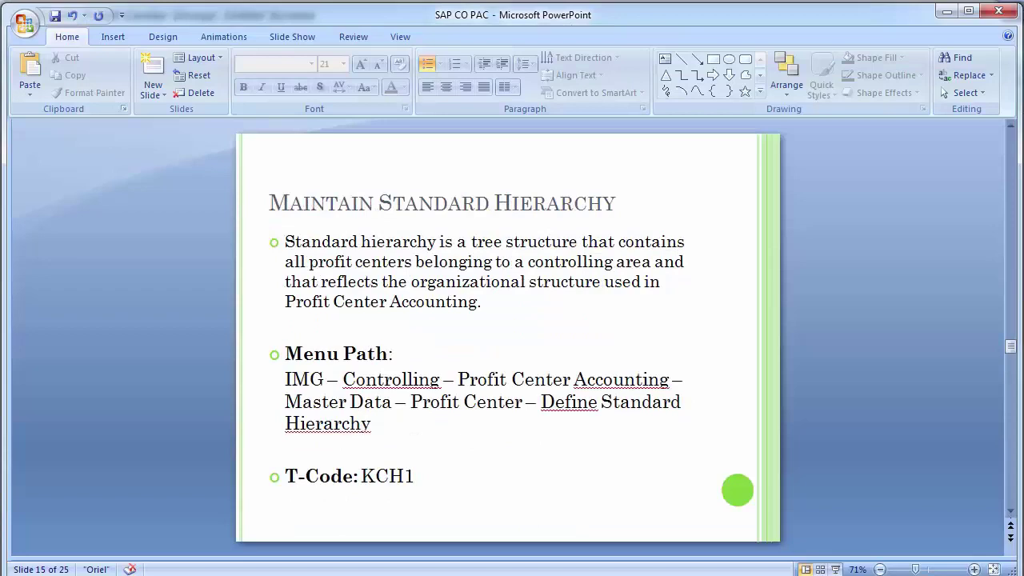
{"action": "key", "text": "Page_Down"}
{"action": "key", "text": "alt+Tab"}
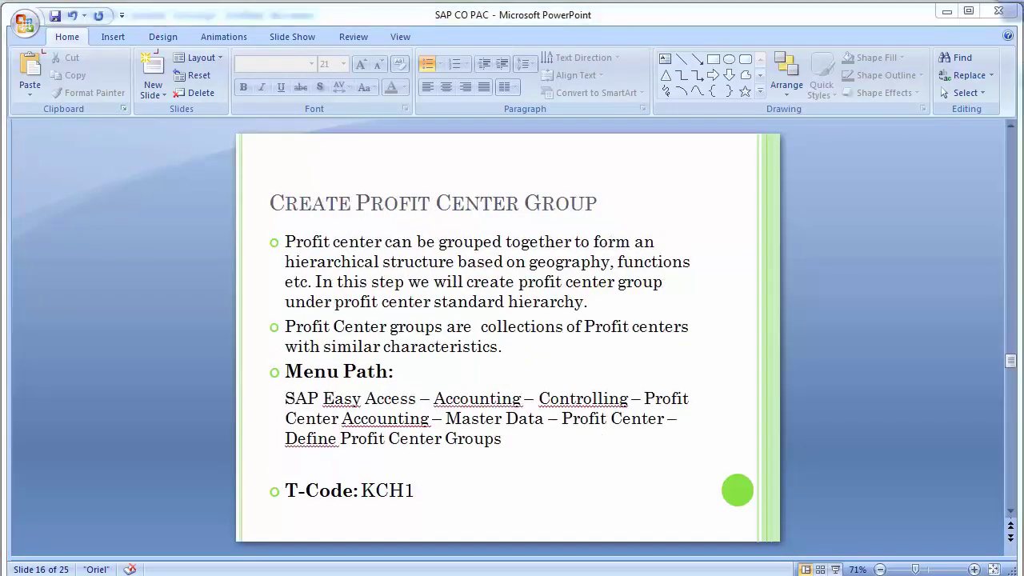
{"action": "key", "text": "alt+Tab"}
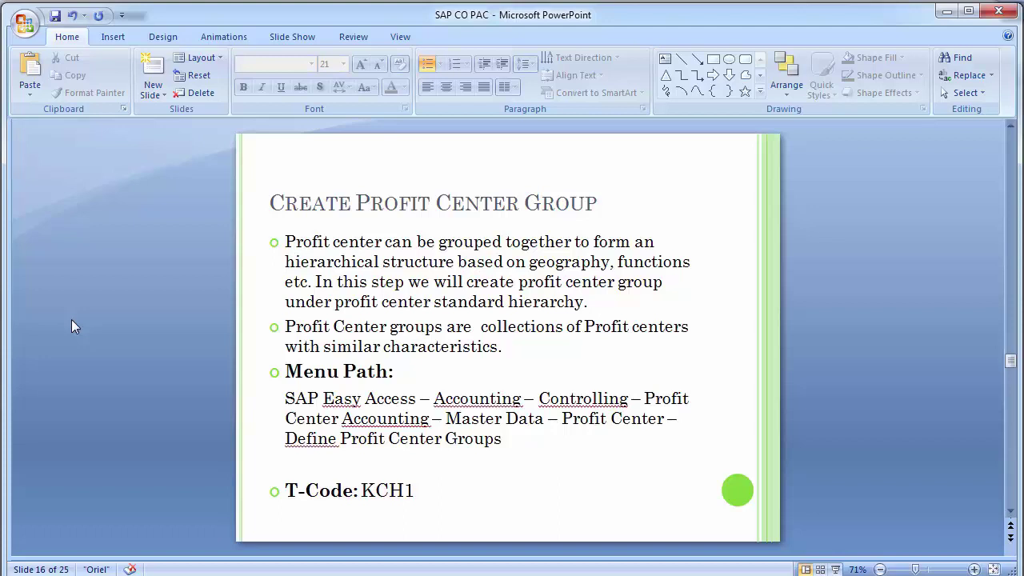
{"action": "scroll", "coordinate": [72, 325], "scroll_direction": "down", "scroll_amount": 1}
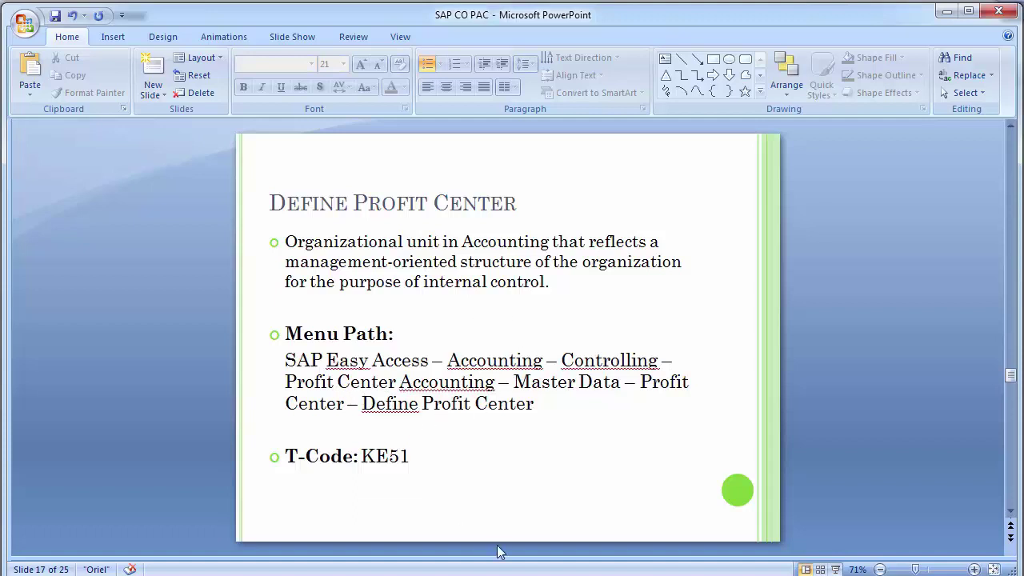
Switch to SAP and leave the profit center group creation to return to the IMG structure
{"action": "mouse_move", "coordinate": [445, 573]}
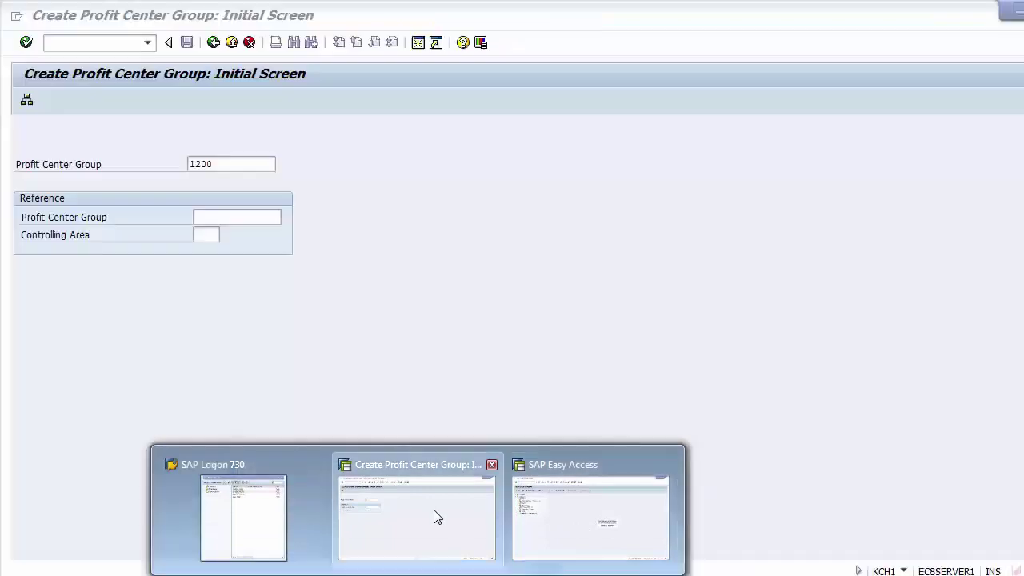
{"action": "left_click", "coordinate": [436, 517]}
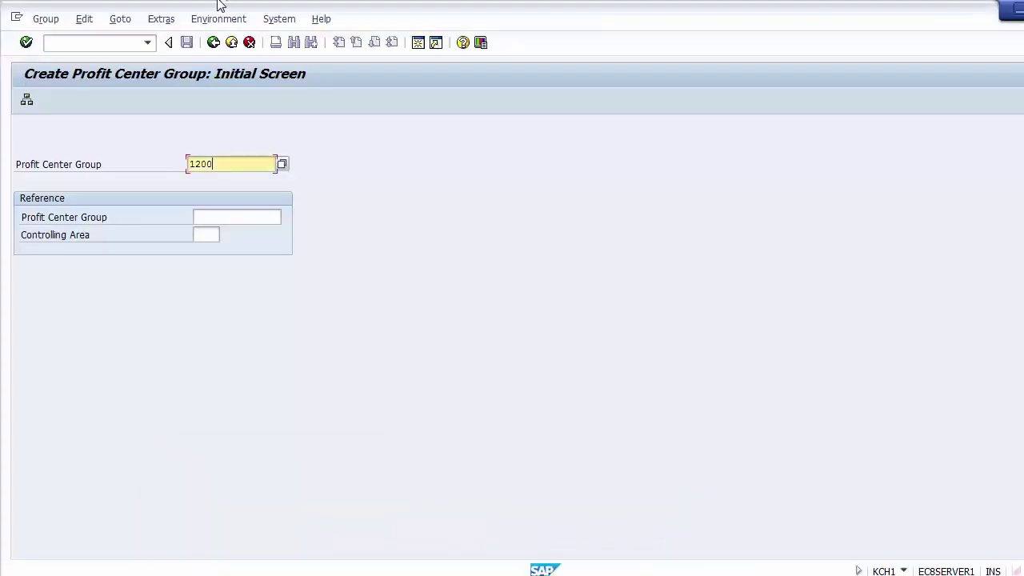
{"action": "left_click", "coordinate": [213, 42]}
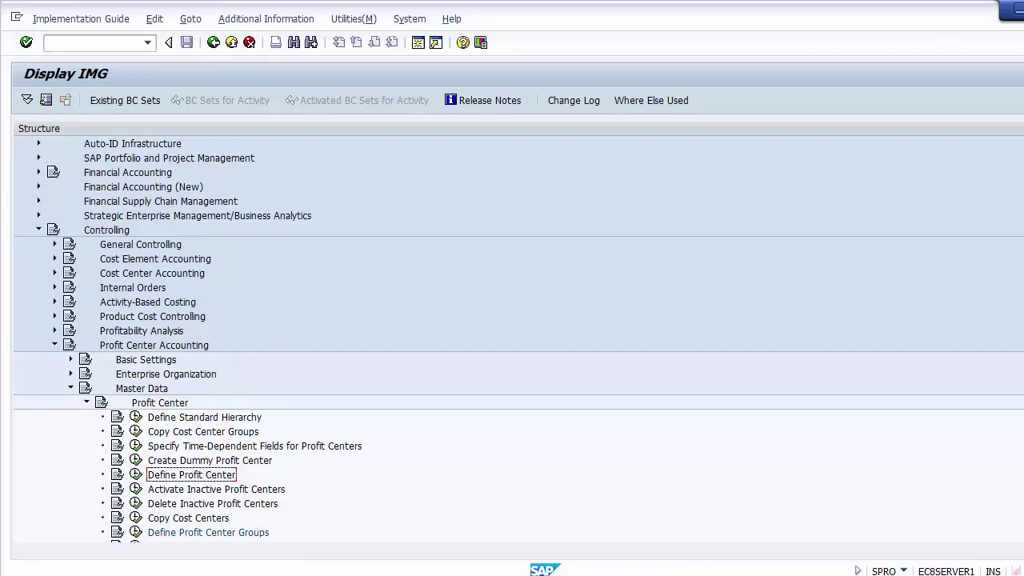
Switch to PowerPoint and replace "SAP Easy Access – Accounting" with "IMG" in the Define Profit Center slide's menu path
{"action": "key", "text": "alt+Tab"}
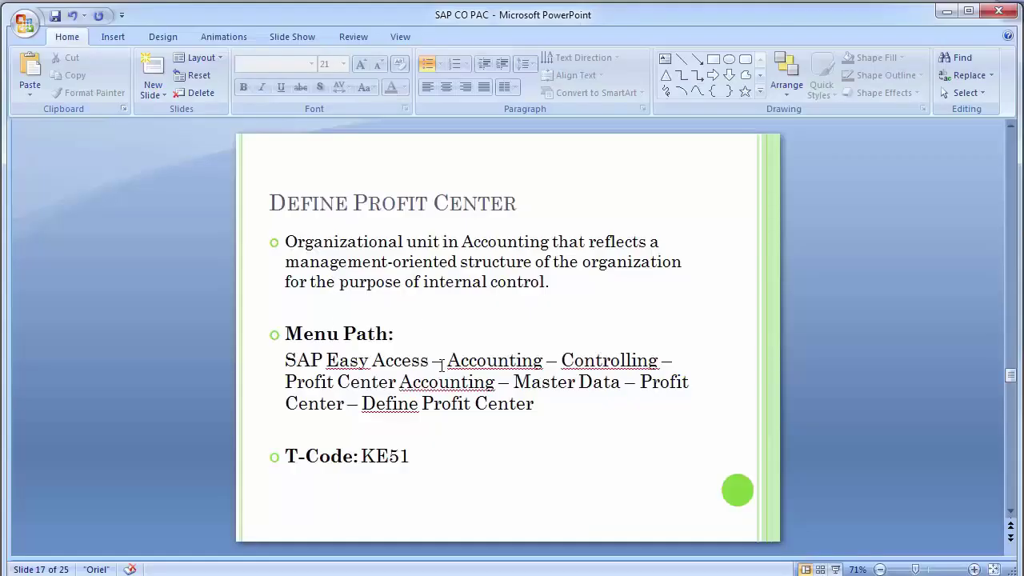
{"action": "key", "text": "alt+Tab"}
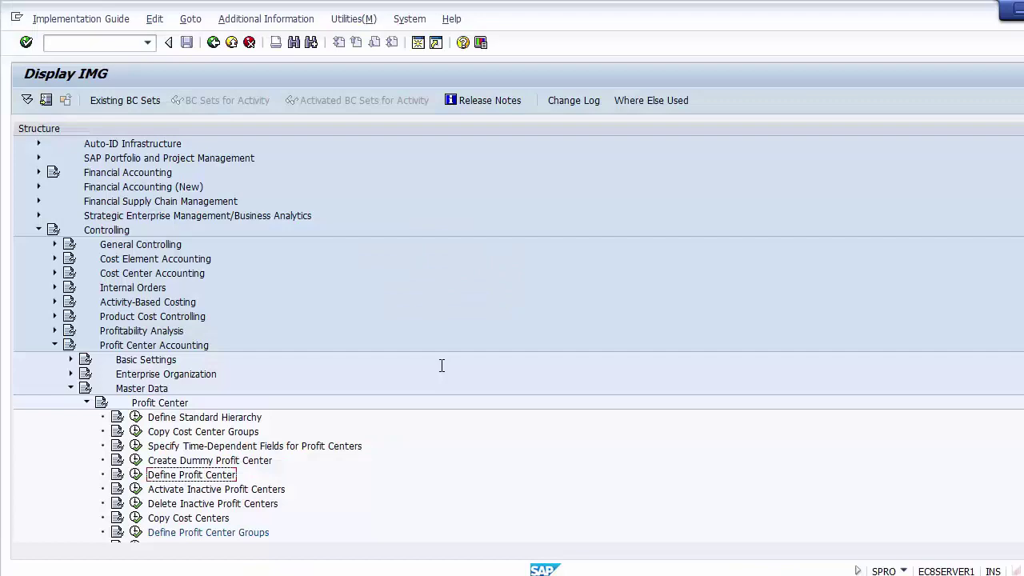
{"action": "key", "text": "alt+Tab"}
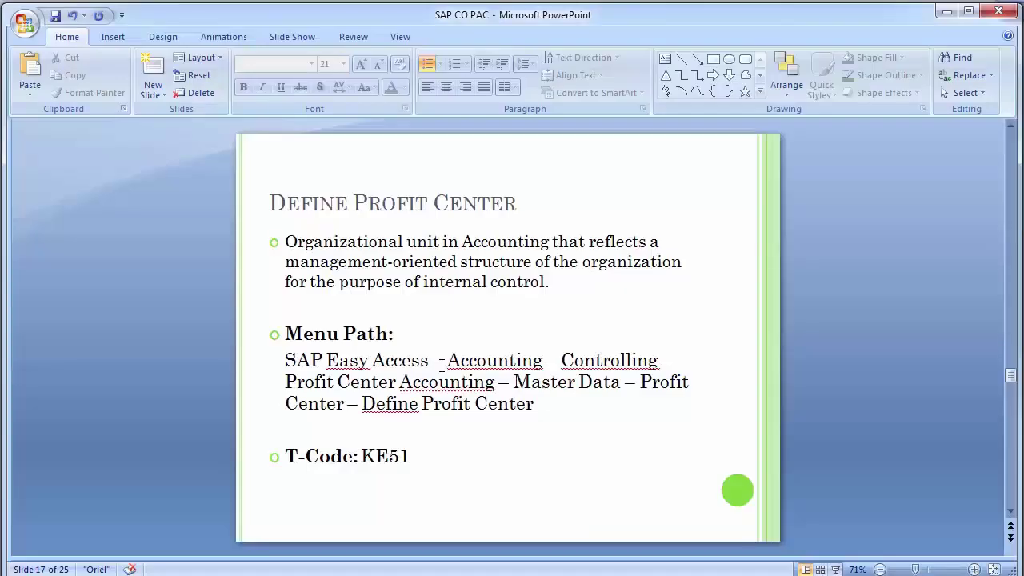
{"action": "key", "text": "alt+Tab"}
{"action": "key", "text": "alt+Tab"}
{"action": "mouse_move", "coordinate": [286, 359]}
{"action": "left_mouse_down"}
{"action": "mouse_move", "coordinate": [432, 361]}
{"action": "mouse_move", "coordinate": [516, 382]}
{"action": "mouse_move", "coordinate": [545, 366]}
{"action": "left_mouse_up"}
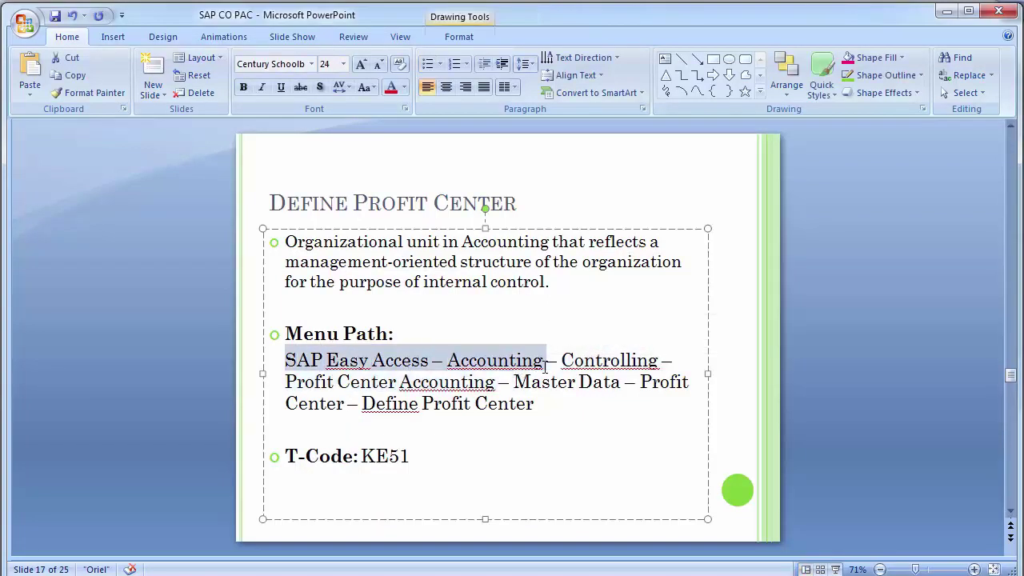
{"action": "type", "text": "IMG"}
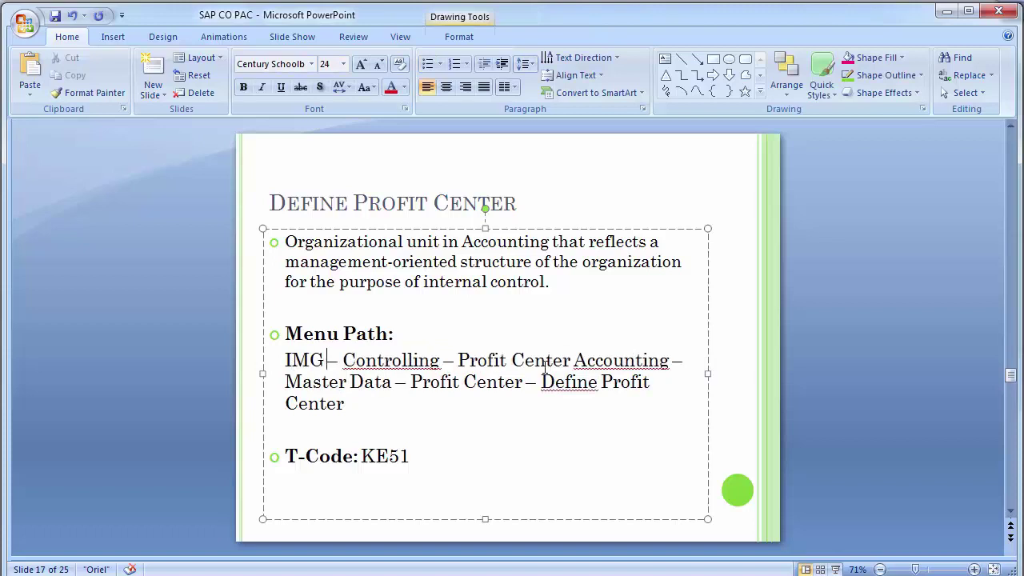
{"action": "left_click", "coordinate": [512, 427]}
Switch to SAP and trace the IMG path from Controlling through Profit Center Accounting, Master Data and Profit Center to Define Profit Center
{"action": "key", "text": "alt+Tab"}
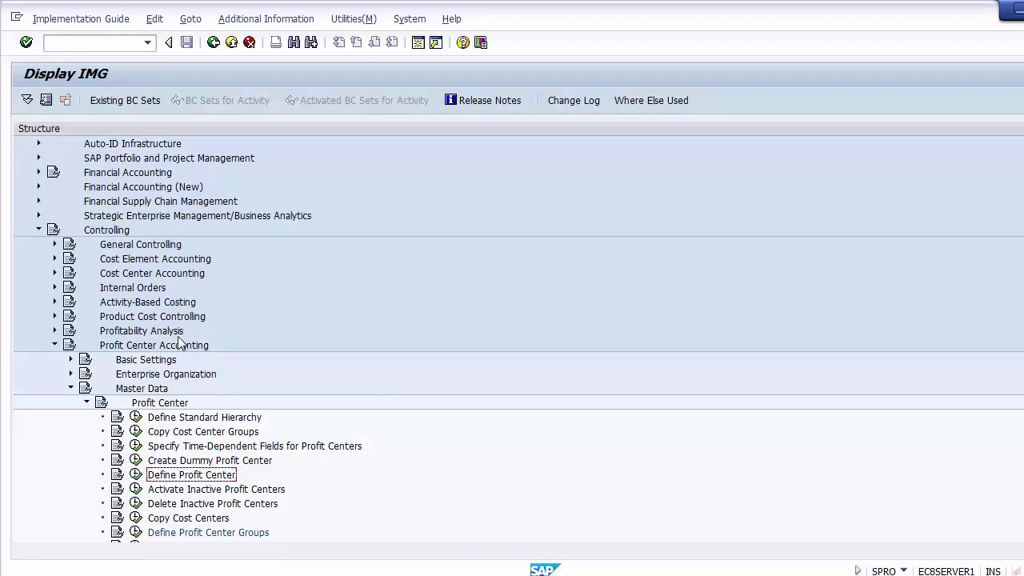
{"action": "left_click", "coordinate": [115, 232]}
{"action": "left_click", "coordinate": [126, 349]}
{"action": "left_click", "coordinate": [140, 389]}
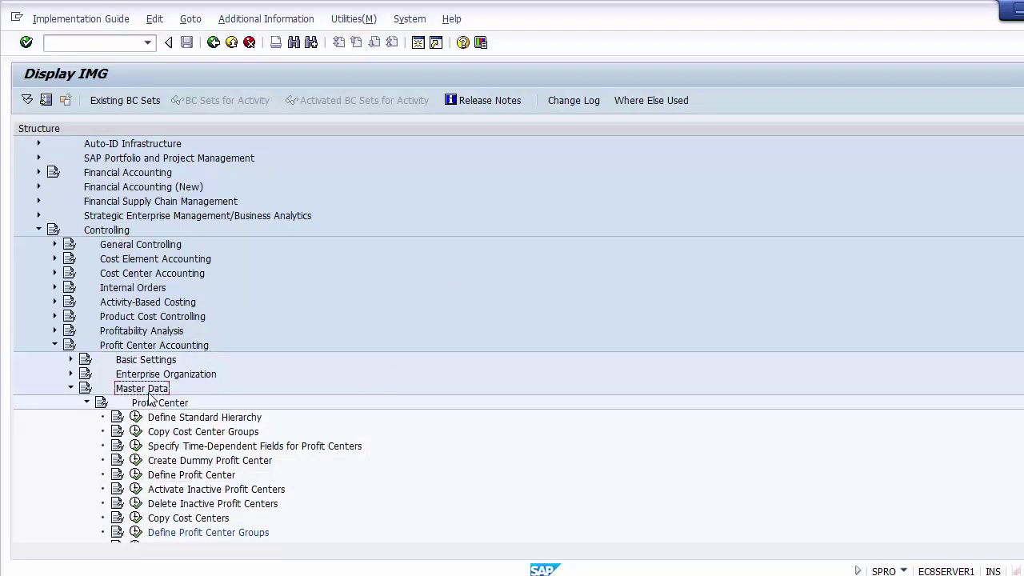
{"action": "left_click", "coordinate": [160, 405]}
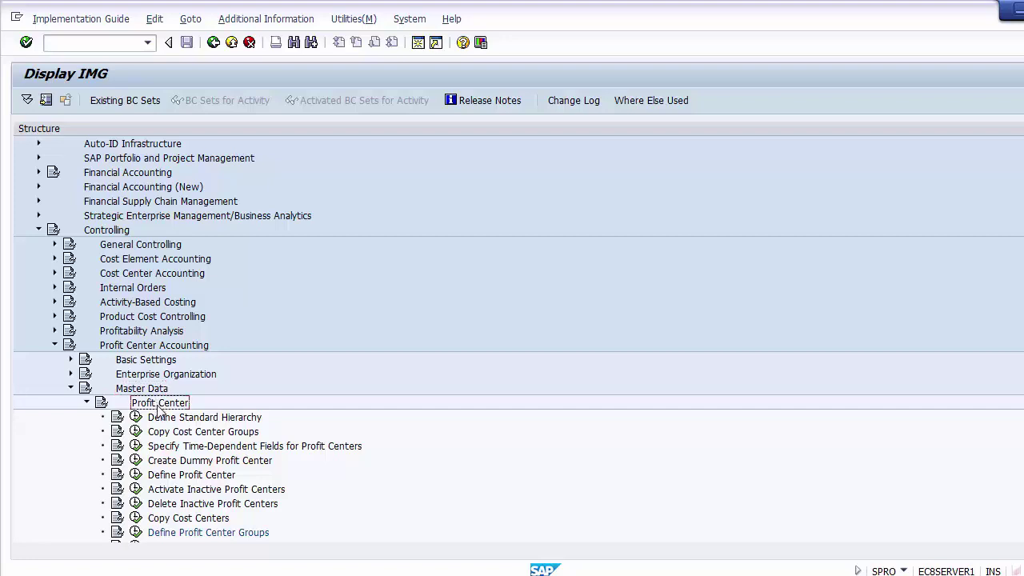
{"action": "left_click", "coordinate": [162, 477]}
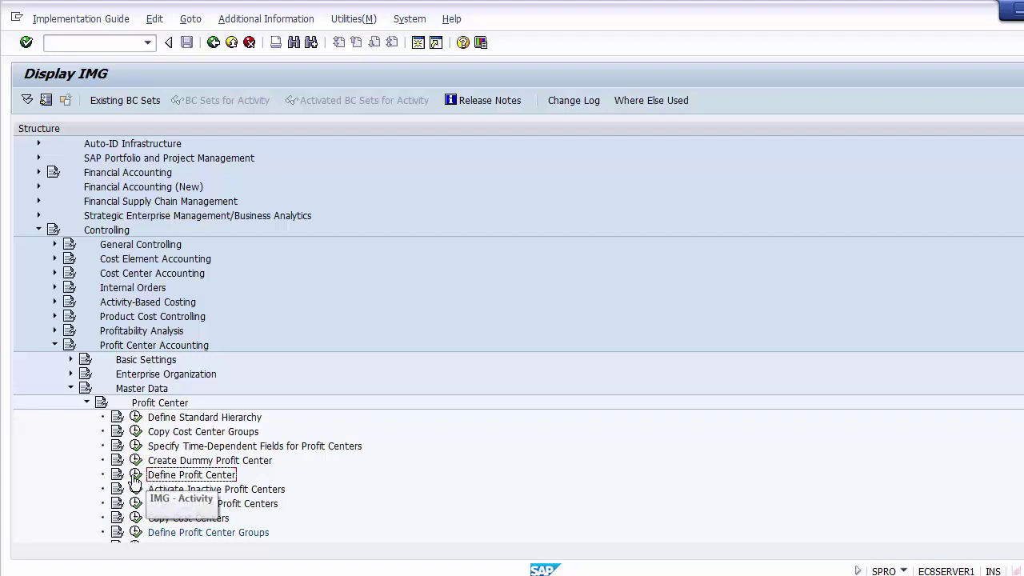
Execute the Define Profit Center activity and choose EC-PCA: Create profit center
{"action": "left_click", "coordinate": [134, 477]}
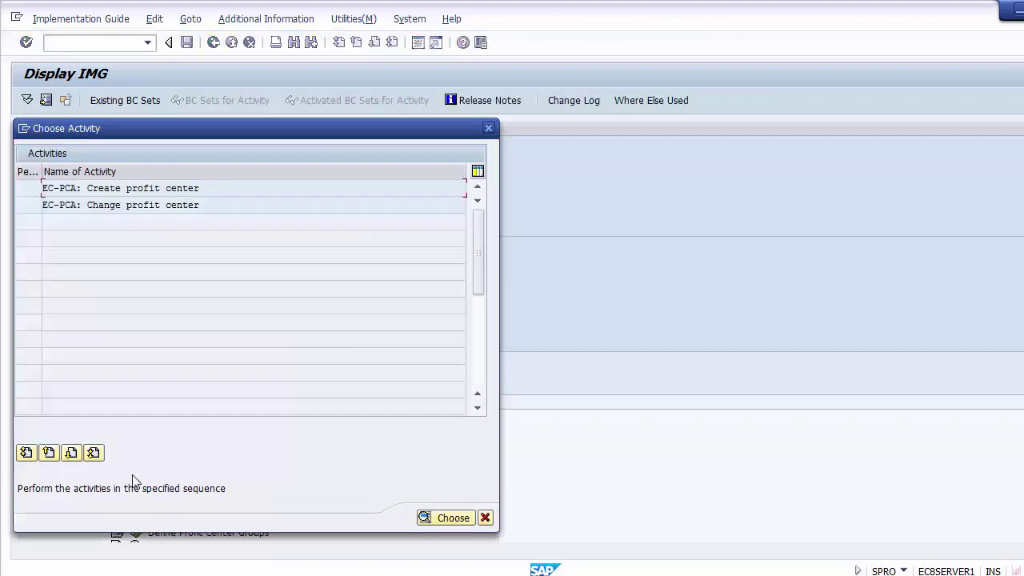
{"action": "left_click", "coordinate": [152, 203]}
{"action": "left_click", "coordinate": [141, 188]}
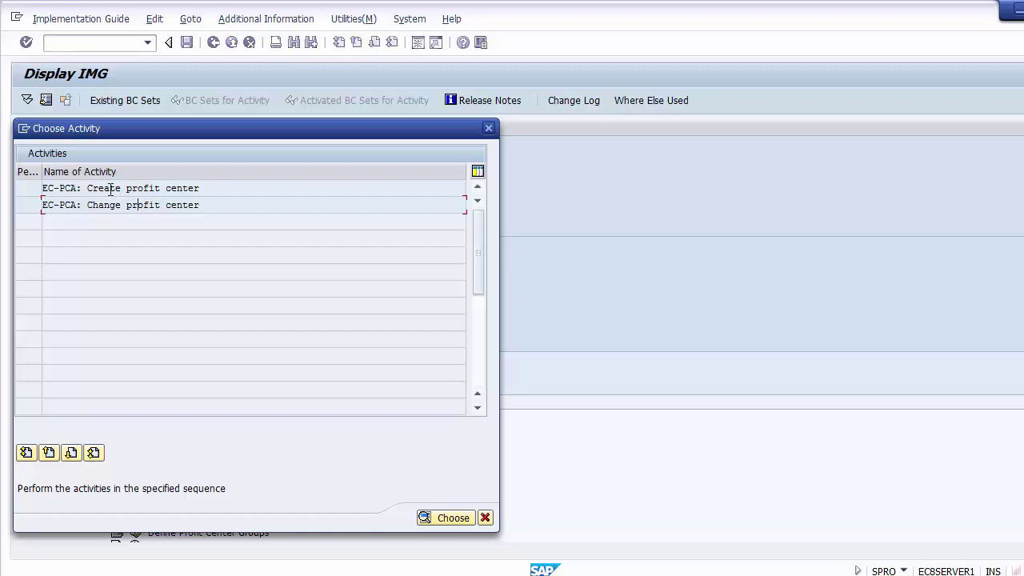
{"action": "double_click", "coordinate": [110, 189]}
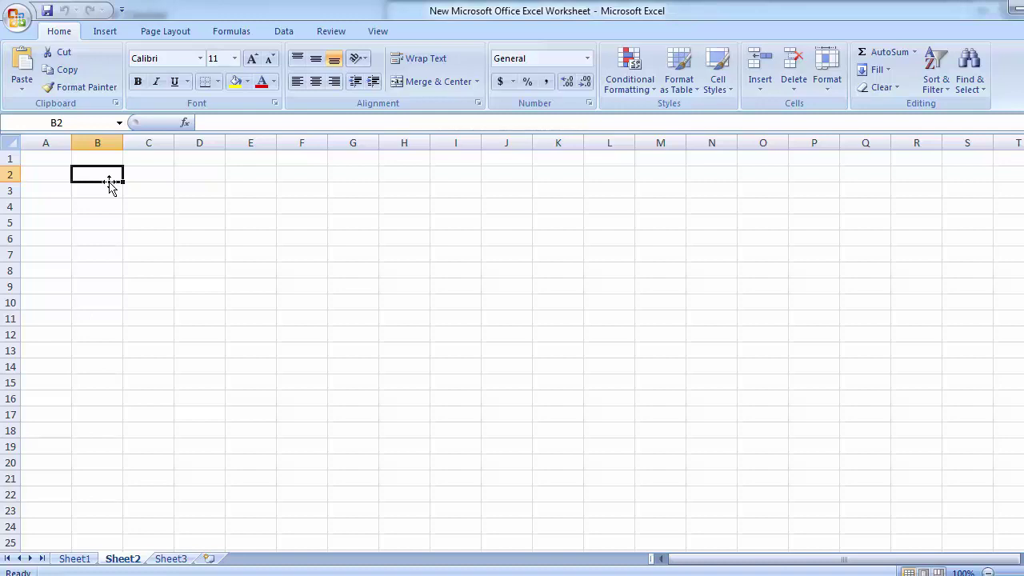
Switch to the Excel worksheet and enter the headings Product 1, Product 2 and Product 3 in B2:D2 of Sheet2
{"action": "type", "text": "Produ"}
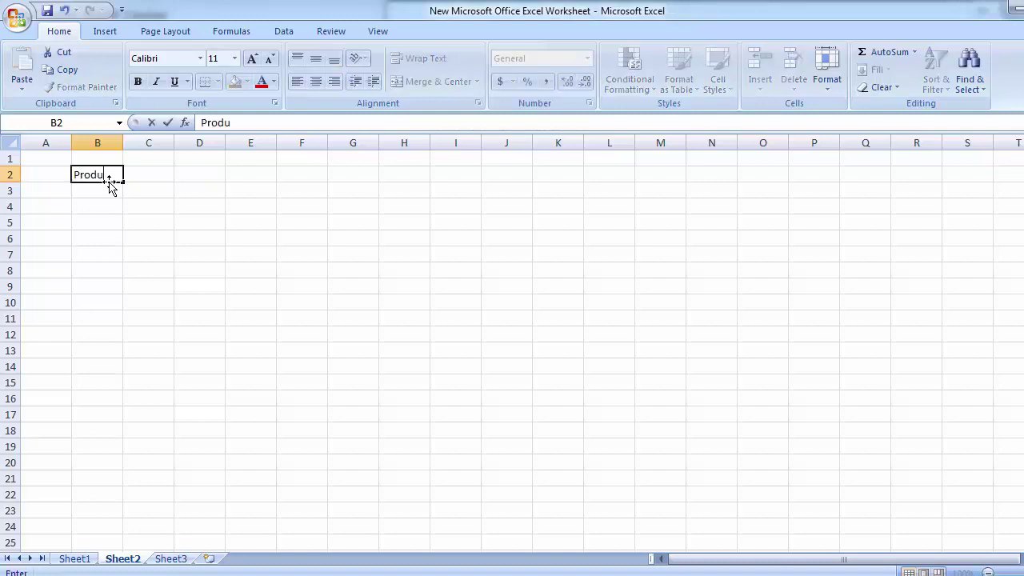
{"action": "type", "text": "ct 1"}
{"action": "key", "text": "Tab"}
{"action": "type", "text": "Proc"}
{"action": "key", "text": "BackSpace"}
{"action": "type", "text": "dud"}
{"action": "key", "text": "BackSpace"}
{"action": "type", "text": "ct 2"}
{"action": "key", "text": "Tab"}
{"action": "type", "text": "Product "}
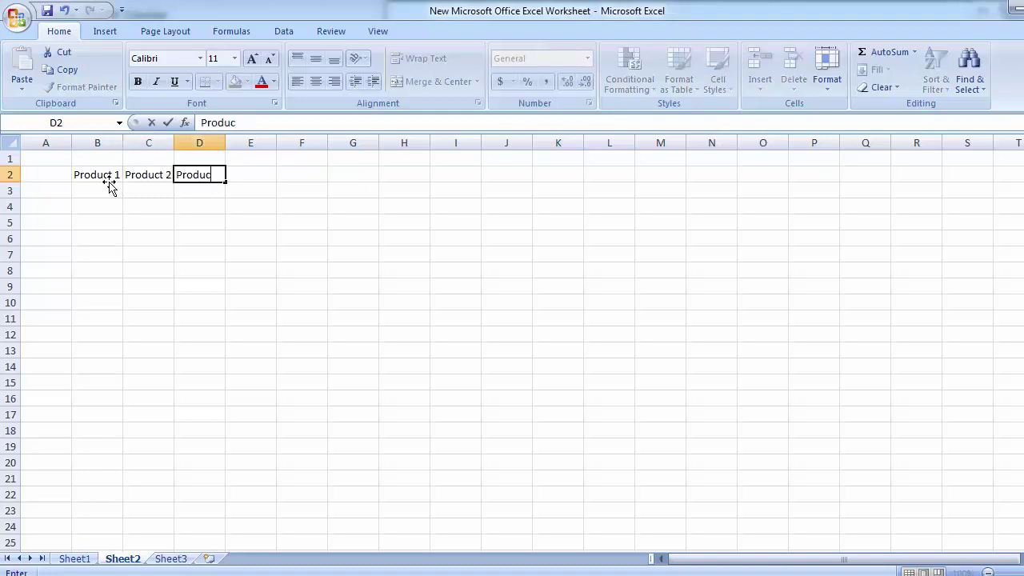
{"action": "type", "text": "3"}
{"action": "key", "text": "Return"}
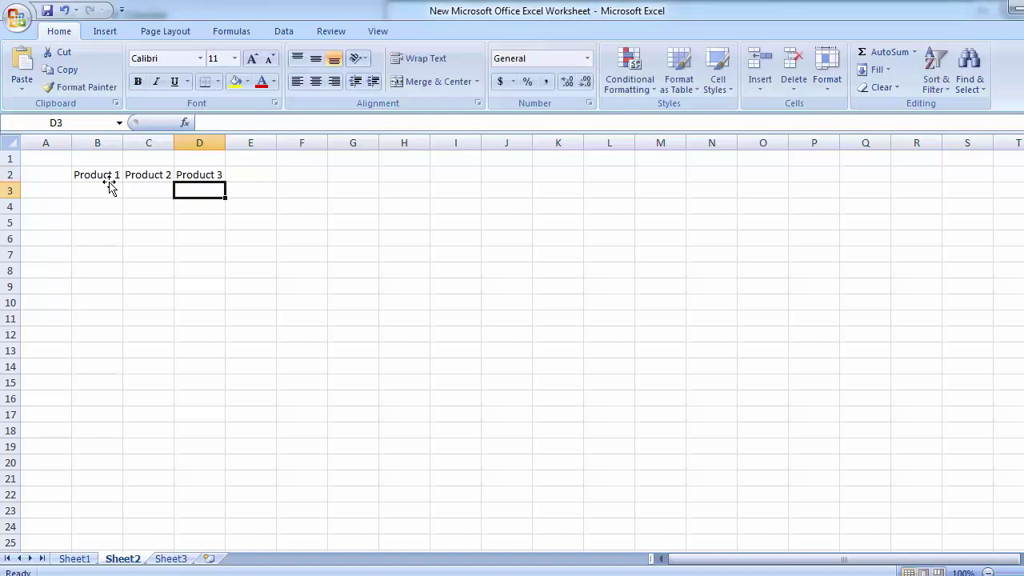
Enter the label PPGroup in cell A2, in front of the row 2 headings
{"action": "key", "text": "Left"}
{"action": "key", "text": "Left"}
{"action": "key", "text": "Up"}
{"action": "key", "text": "Left"}
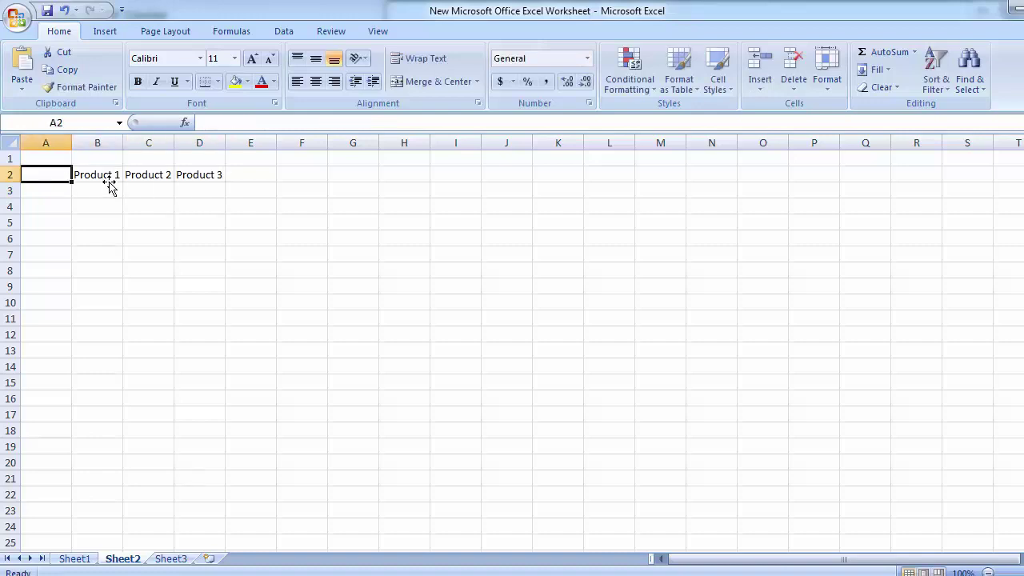
{"action": "type", "text": "PPGroup"}
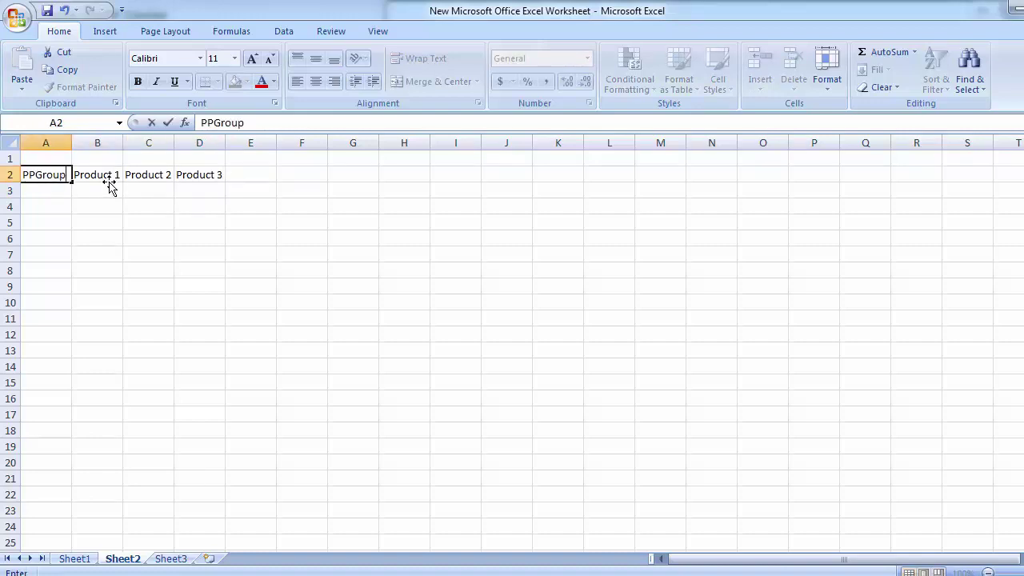
{"action": "key", "text": "Return"}
{"action": "left_click", "coordinate": [110, 185]}
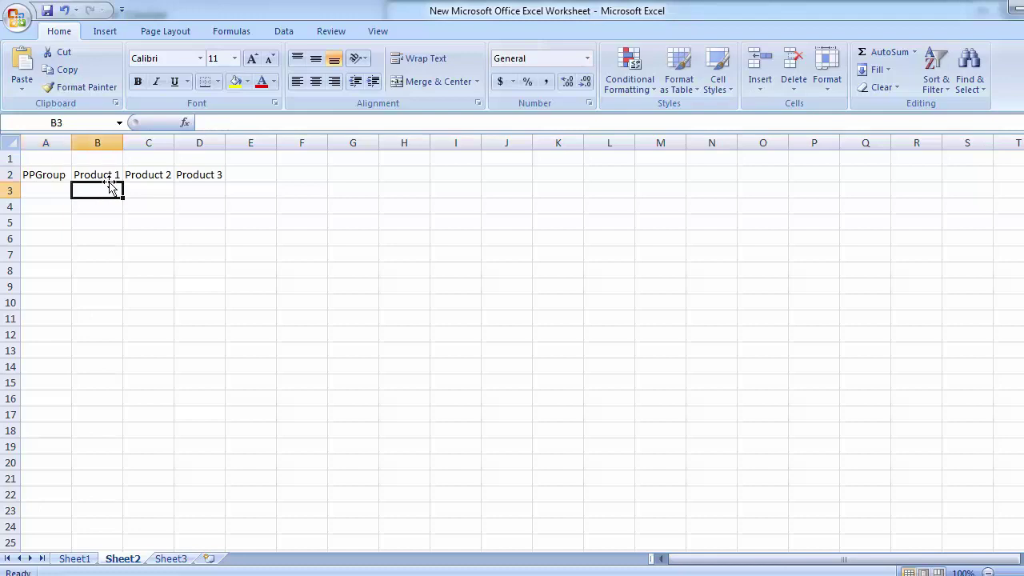
{"action": "key", "text": "Down"}
{"action": "key", "text": "Down"}
{"action": "key", "text": "Down"}
{"action": "key", "text": "Up"}
{"action": "key", "text": "Up"}
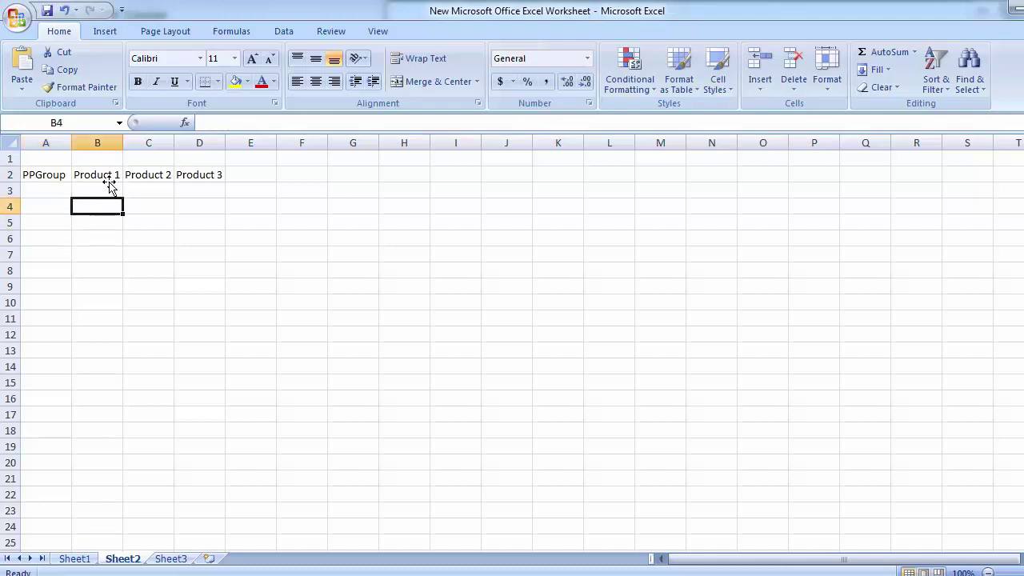
{"action": "key", "text": "Up"}
{"action": "key", "text": "Right"}
{"action": "key", "text": "Down"}
{"action": "key", "text": "Down"}
{"action": "key", "text": "Down"}
{"action": "key", "text": "Right"}
Replace the headings in B2:D2 with Plant 1, Plant 2 and Plant 3
{"action": "key", "text": "Up"}
{"action": "key", "text": "Up"}
{"action": "key", "text": "Up"}
{"action": "key", "text": "Up"}
{"action": "key", "text": "Left"}
{"action": "key", "text": "Left"}
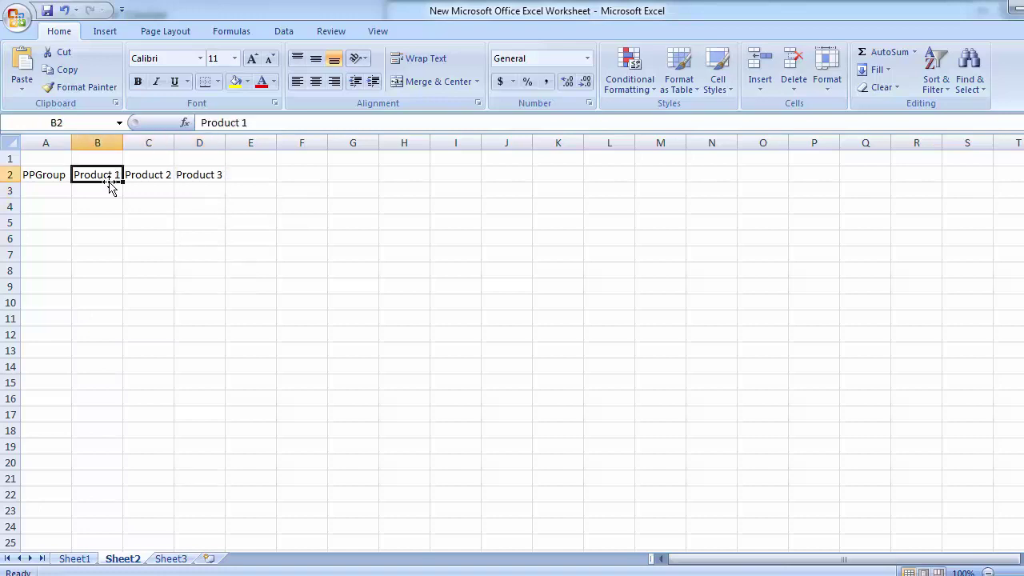
{"action": "type", "text": "Plant 1"}
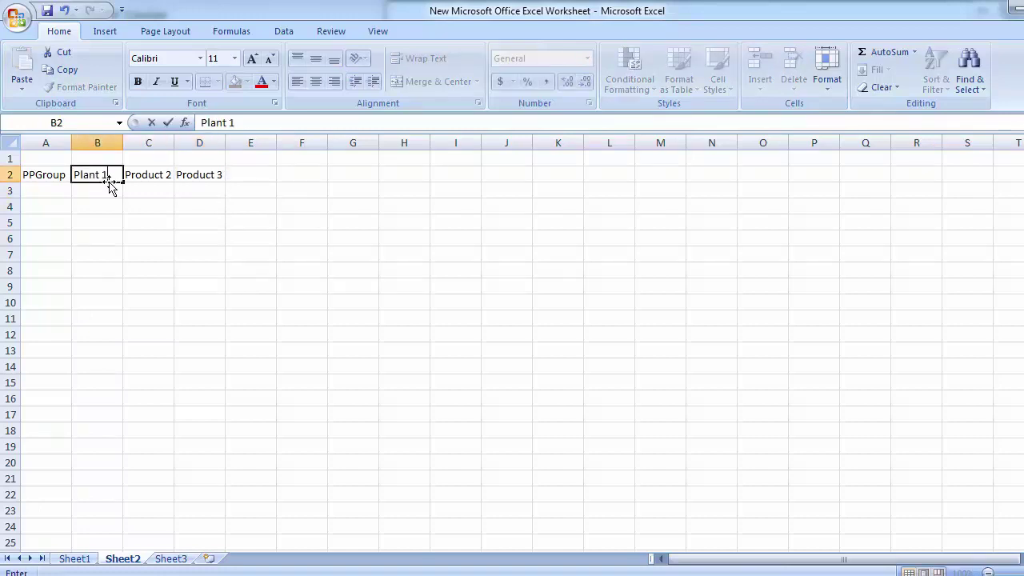
{"action": "key", "text": "Tab"}
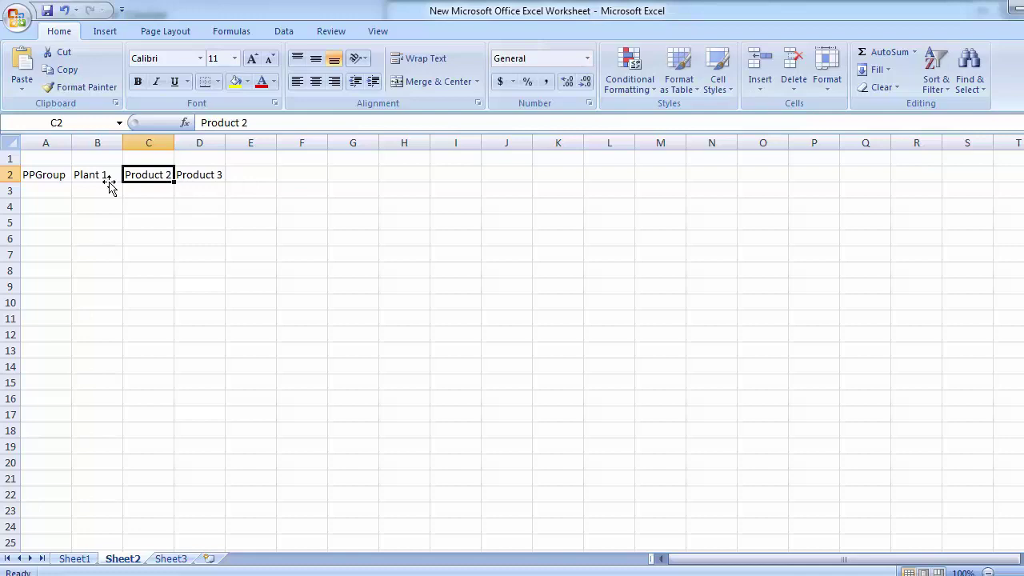
{"action": "type", "text": "Plany"}
{"action": "key", "text": "BackSpace"}
{"action": "type", "text": "y2"}
{"action": "key", "text": "BackSpace"}
{"action": "key", "text": "BackSpace"}
{"action": "type", "text": "t2"}
{"action": "key", "text": "BackSpace"}
{"action": "type", "text": "2"}
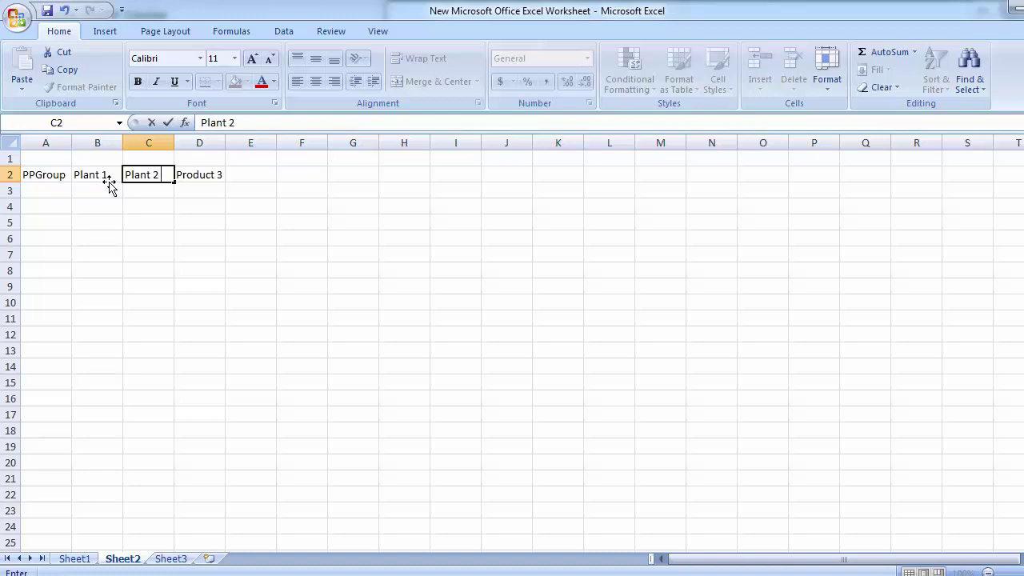
{"action": "key", "text": "Tab"}
{"action": "type", "text": "Plant 3"}
{"action": "key", "text": "Return"}
{"action": "key", "text": "Left"}
{"action": "key", "text": "Left"}
{"action": "key", "text": "Up"}
{"action": "key", "text": "Right"}
{"action": "key", "text": "Right"}
{"action": "key", "text": "Down"}
{"action": "key", "text": "Left"}
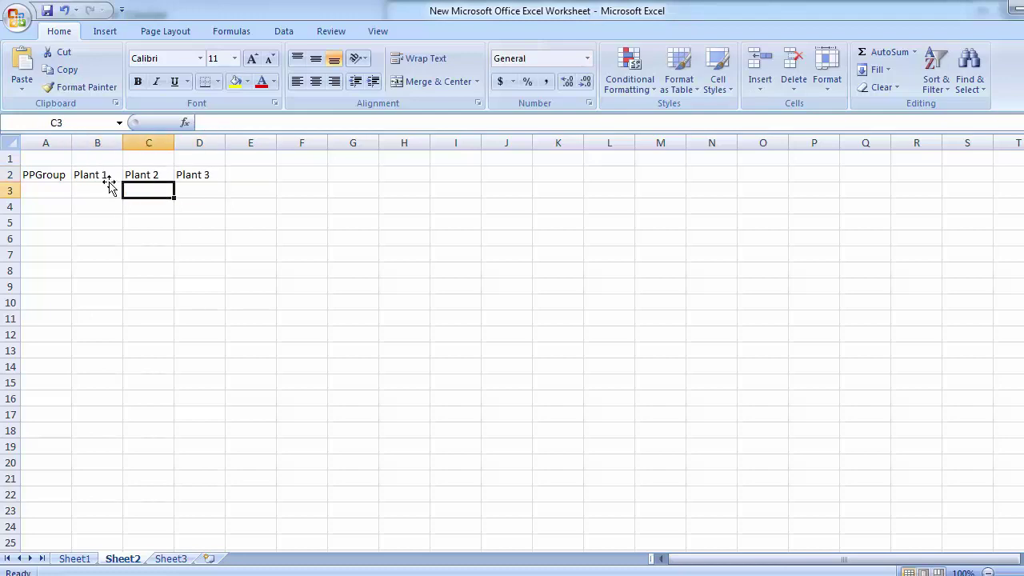
{"action": "key", "text": "Left"}
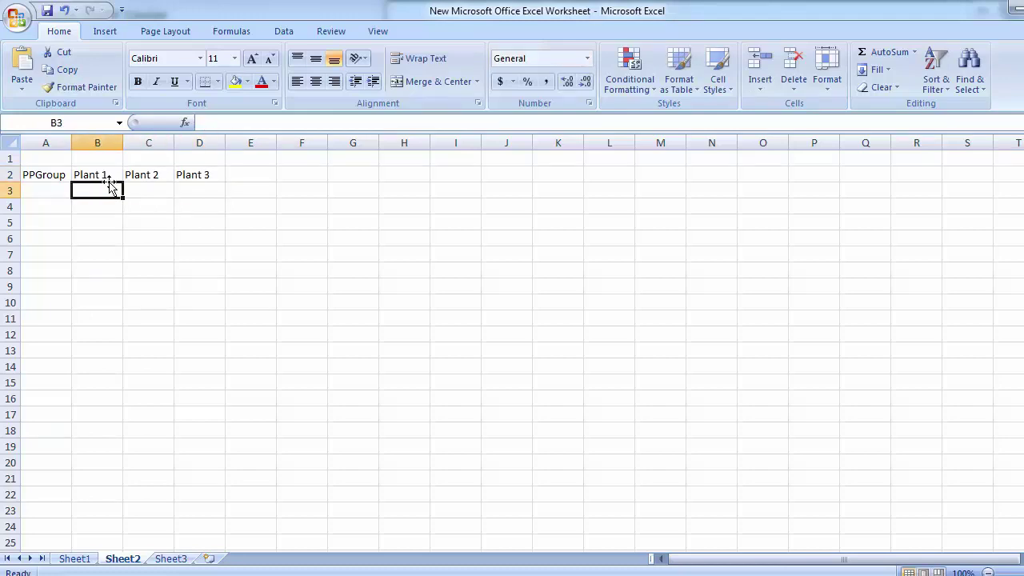
{"action": "key", "text": "Up"}
{"action": "key", "text": "Down"}
{"action": "key", "text": "Down"}
{"action": "key", "text": "Down"}
{"action": "key", "text": "Down"}
{"action": "key", "text": "Down"}
{"action": "key", "text": "Up"}
{"action": "key", "text": "Up"}
{"action": "key", "text": "Up"}
{"action": "key", "text": "Up"}
{"action": "key", "text": "Up"}
{"action": "key", "text": "Right"}
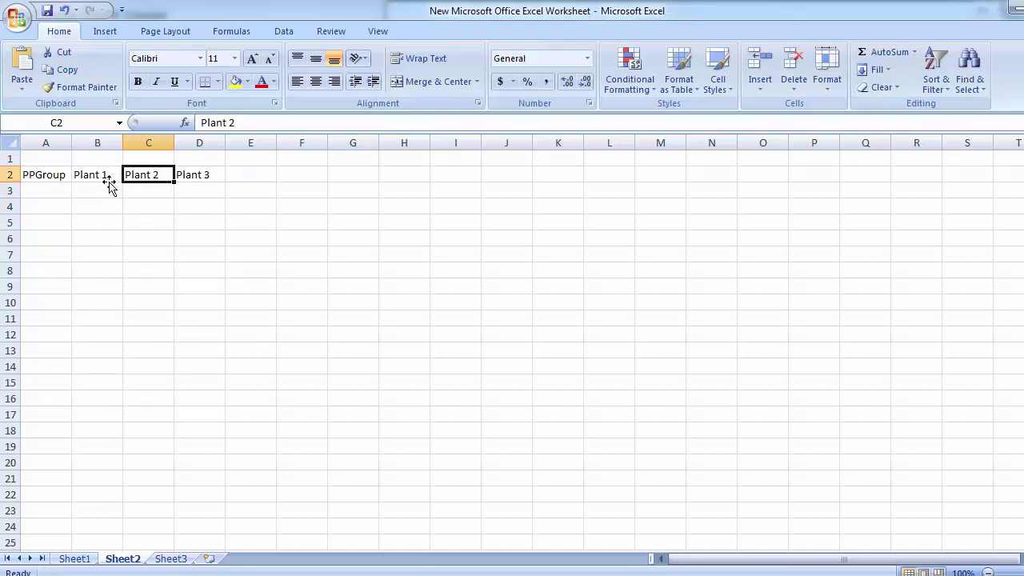
{"action": "key", "text": "Down"}
{"action": "key", "text": "Left"}
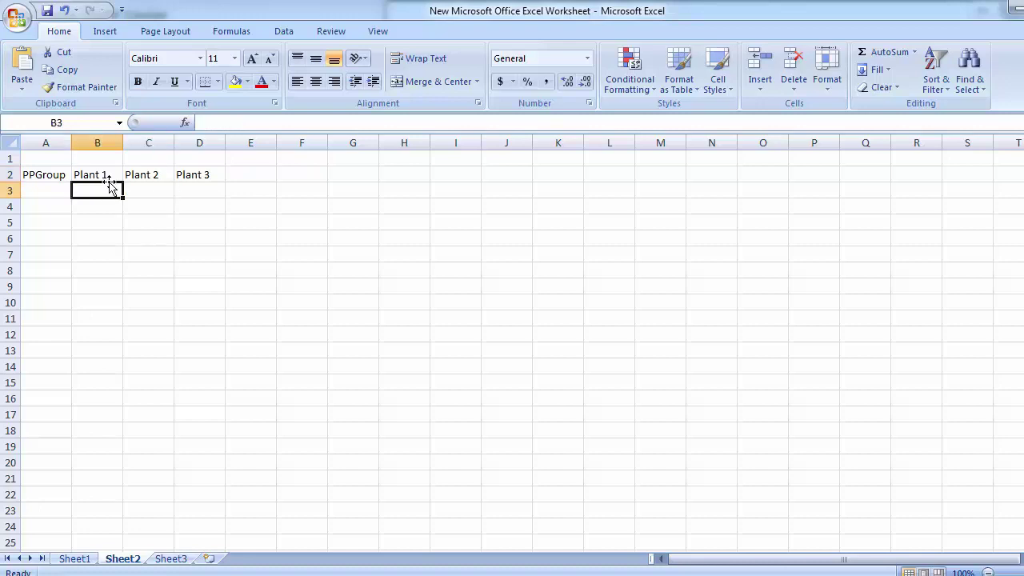
{"action": "key", "text": "Up"}
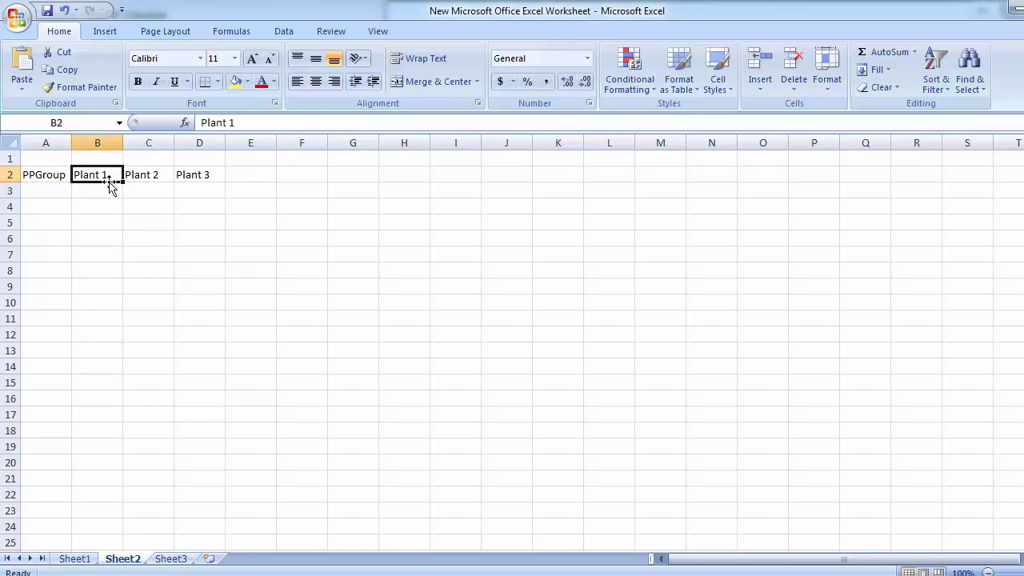
Enter 11000, 12000 and 13000 under Plant 1 in cells B3:B5
{"action": "left_click", "coordinate": [247, 120]}
{"action": "left_click", "coordinate": [93, 192]}
{"action": "type", "text": "1"}
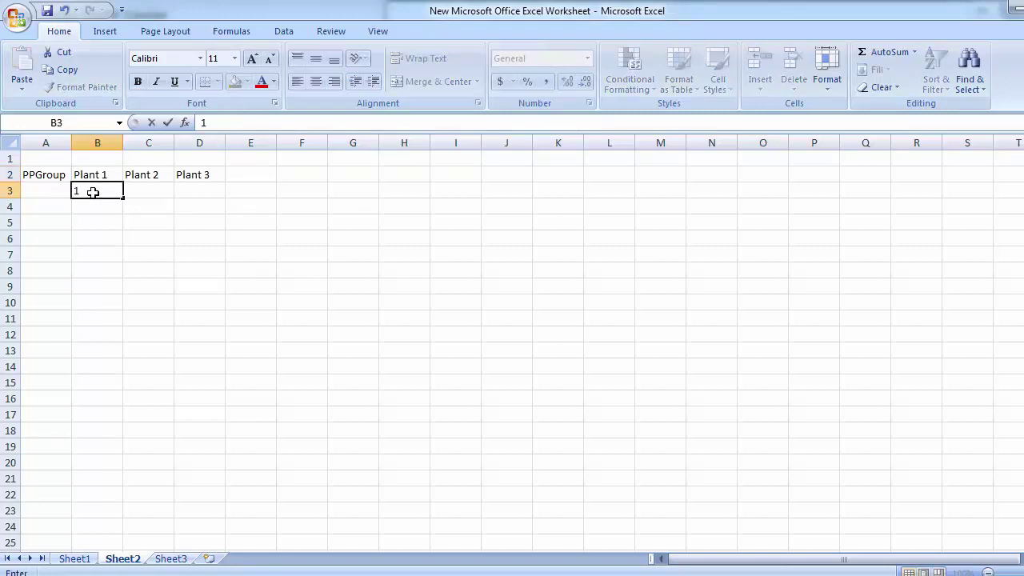
{"action": "type", "text": "1000"}
{"action": "key", "text": "Return"}
{"action": "type", "text": "12000"}
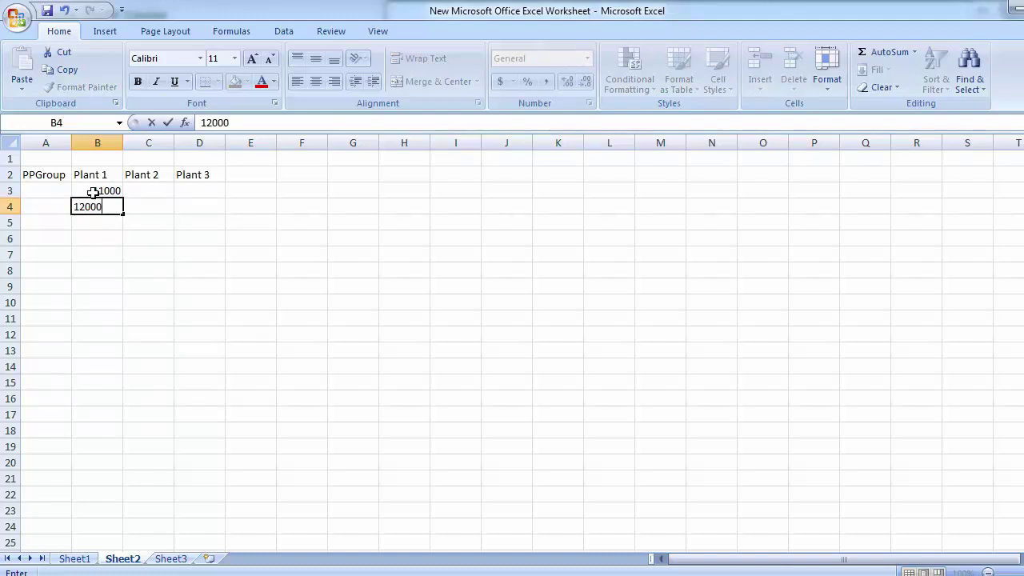
{"action": "key", "text": "Return"}
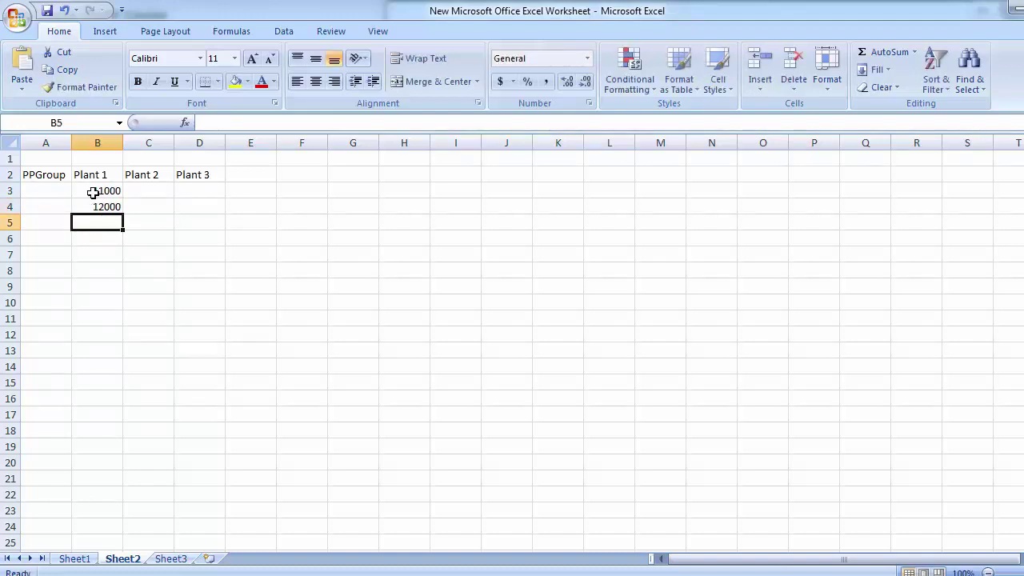
{"action": "type", "text": "13000"}
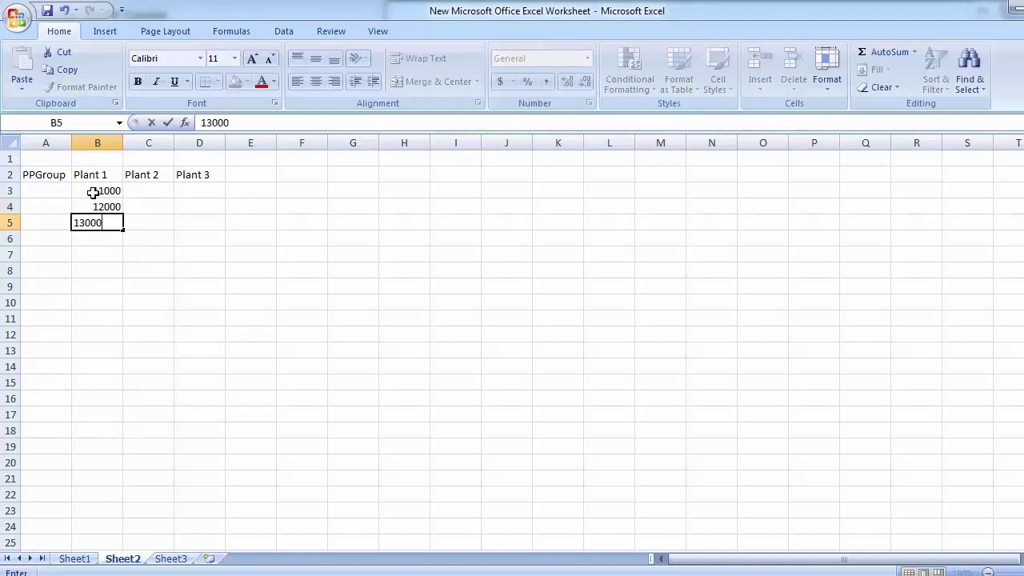
{"action": "key", "text": "Tab"}
Enter 21000, 22000 and 23000 under Plant 2 in cells C3:C5
{"action": "key", "text": "Up"}
{"action": "key", "text": "Up"}
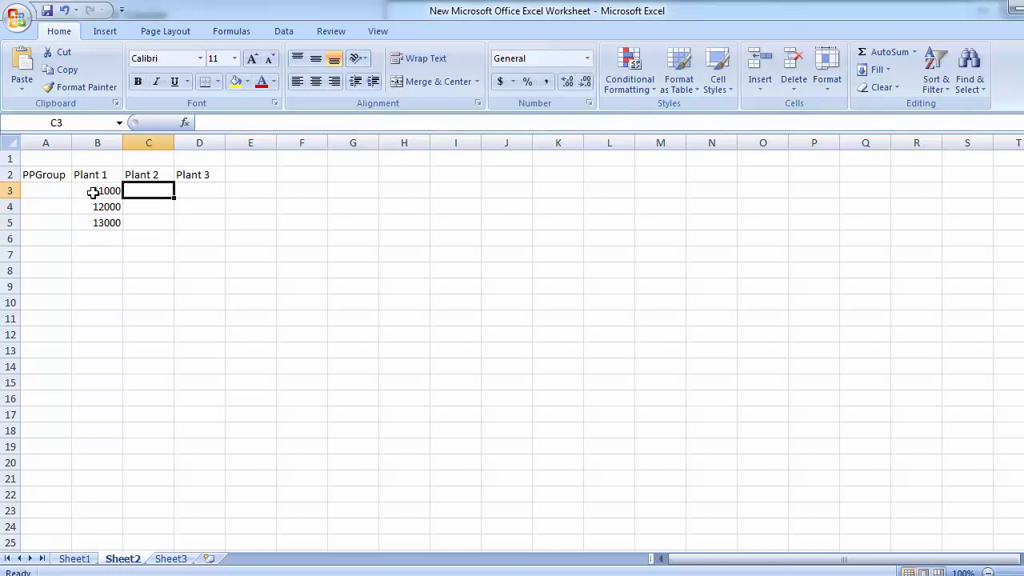
{"action": "type", "text": "2"}
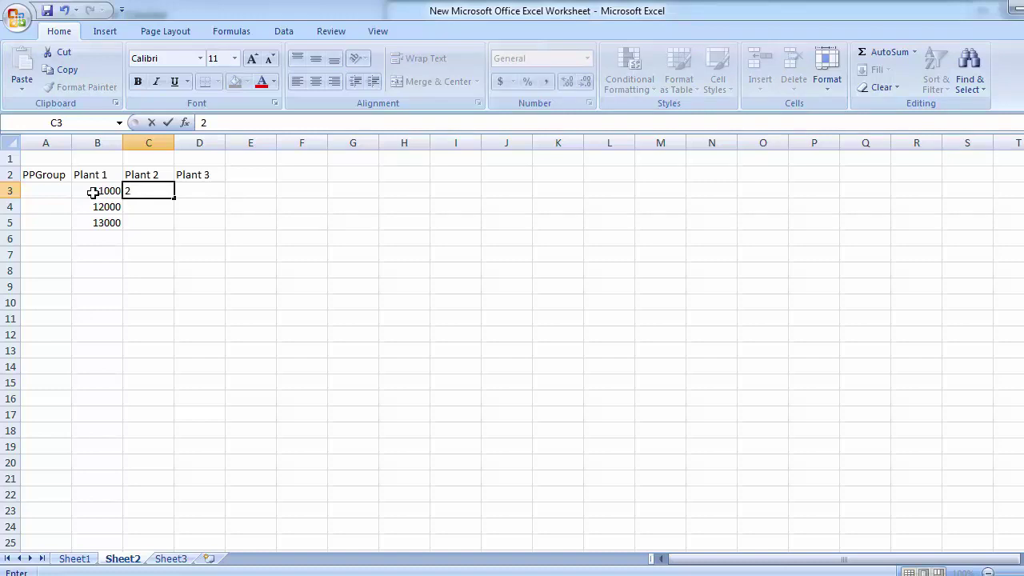
{"action": "type", "text": "1000\\"}
{"action": "key", "text": "BackSpace"}
{"action": "key", "text": "Return"}
{"action": "type", "text": "22000"}
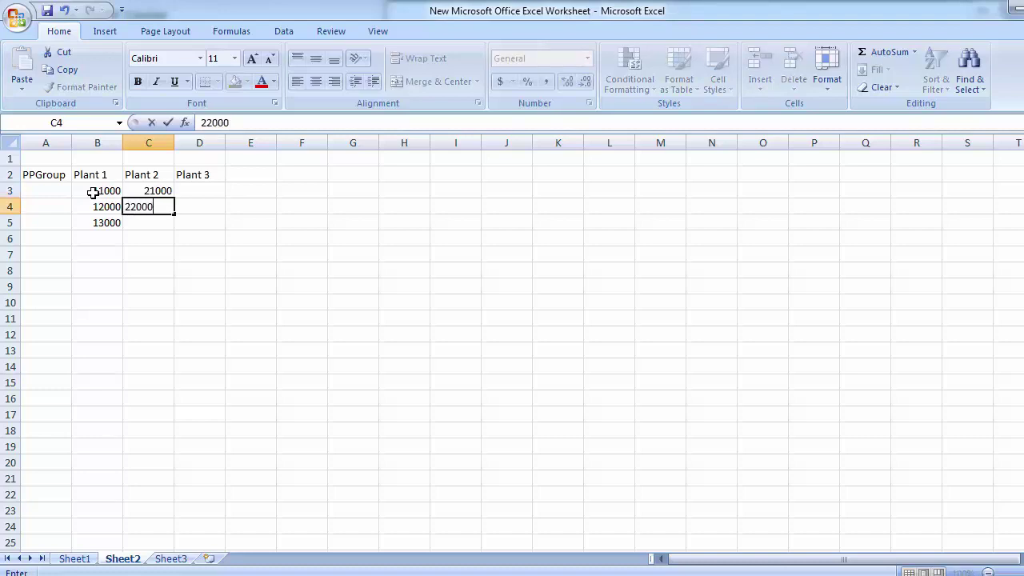
{"action": "key", "text": "Return"}
{"action": "type", "text": "23000"}
{"action": "key", "text": "Right"}
Enter 31000, 32000 and 33000 under Plant 3 in cells D3:D5
{"action": "key", "text": "Right"}
{"action": "key", "text": "Up"}
{"action": "key", "text": "Up"}
{"action": "key", "text": "Left"}
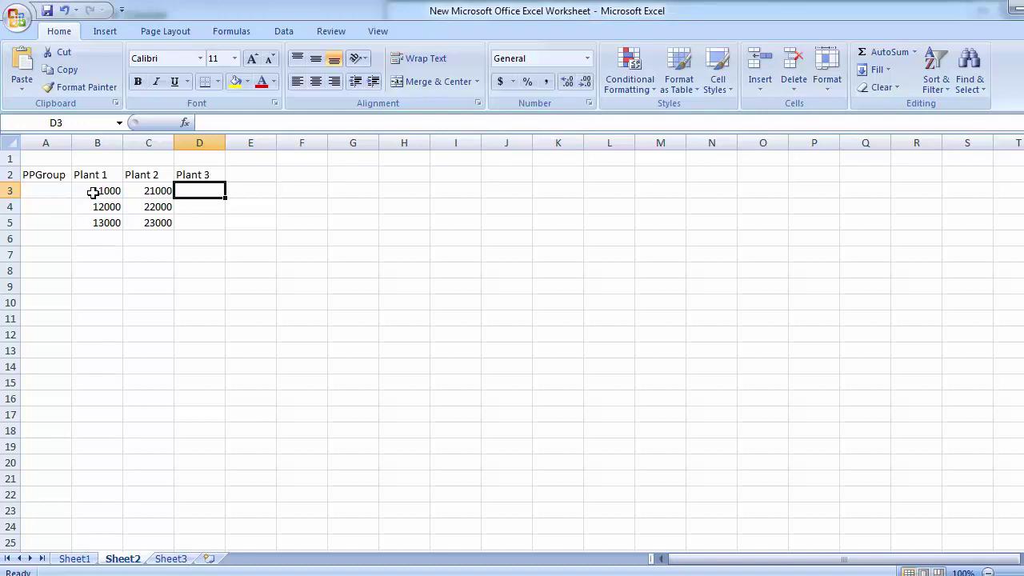
{"action": "type", "text": "3"}
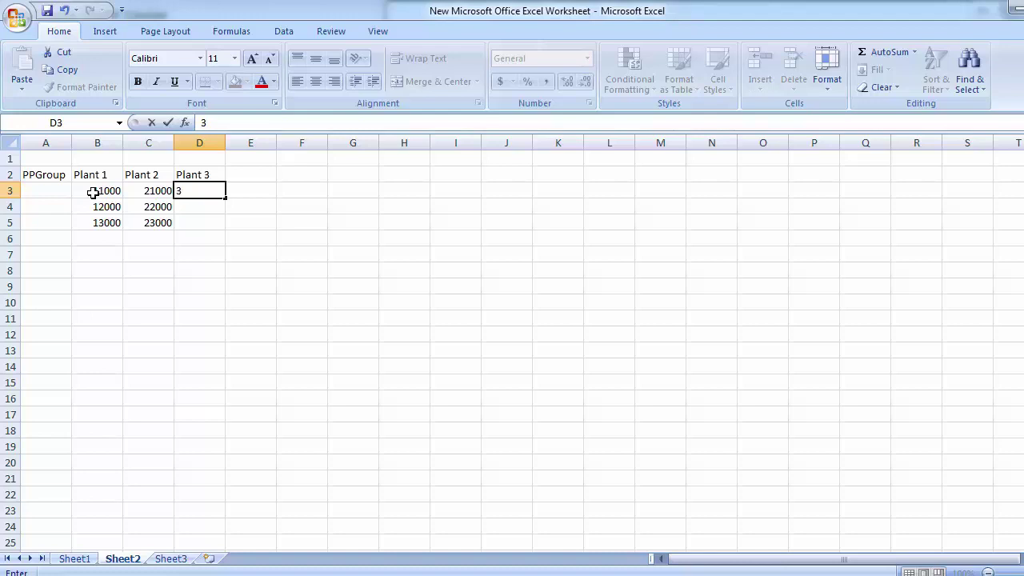
{"action": "type", "text": "1000"}
{"action": "key", "text": "Return"}
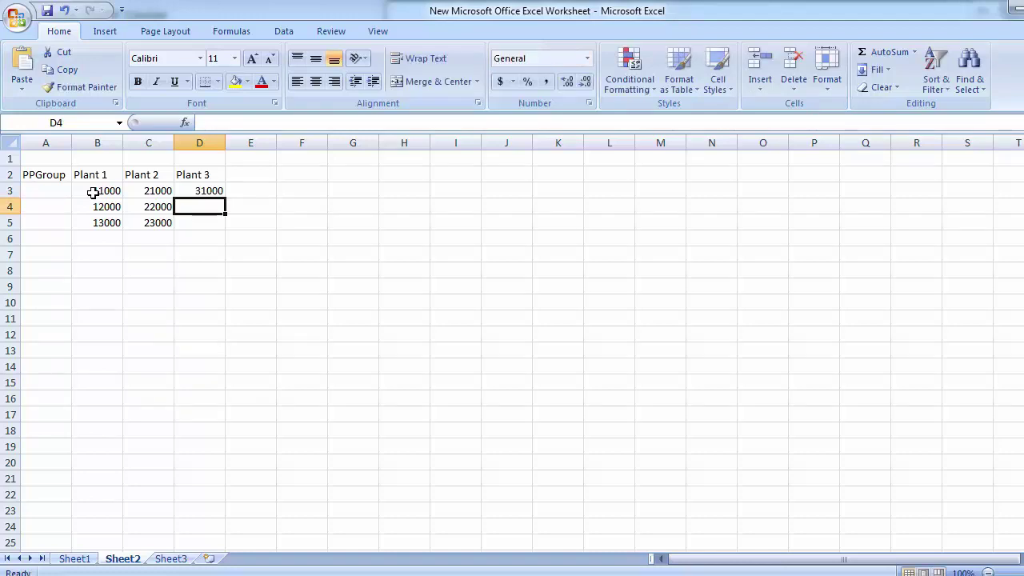
{"action": "type", "text": "32000"}
{"action": "key", "text": "Return"}
{"action": "type", "text": "33000"}
{"action": "key", "text": "Return"}
{"action": "key", "text": "Up"}
{"action": "key", "text": "Up"}
{"action": "key", "text": "Up"}
{"action": "key", "text": "Left"}
{"action": "key", "text": "Left"}
{"action": "key", "text": "Down"}
{"action": "key", "text": "Down"}
{"action": "key", "text": "Down"}
{"action": "key", "text": "Up"}
{"action": "key", "text": "Up"}
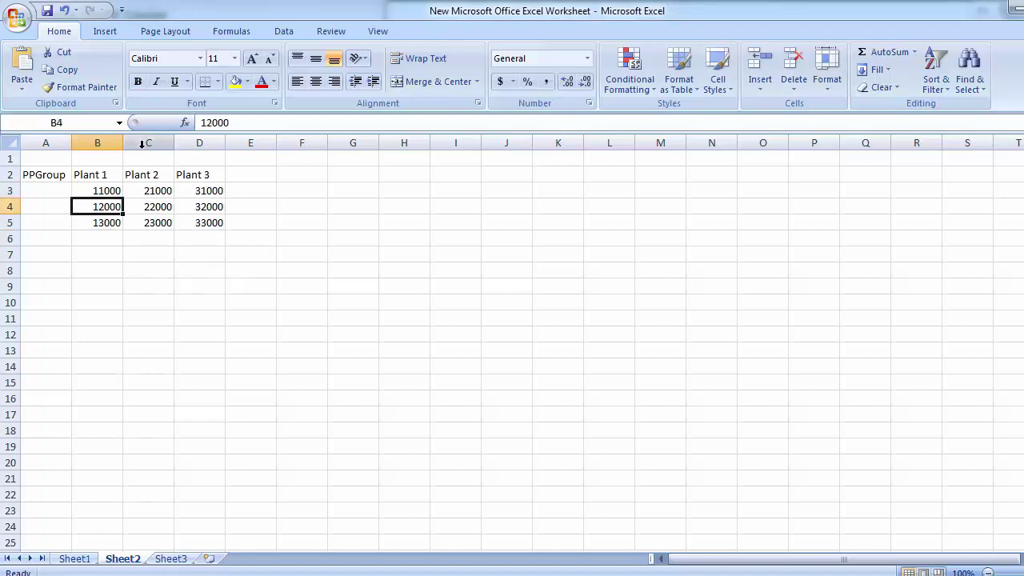
Insert an empty column between the Plant 1 and Plant 2 columns
{"action": "right_click", "coordinate": [142, 144]}
{"action": "left_click", "coordinate": [182, 229]}
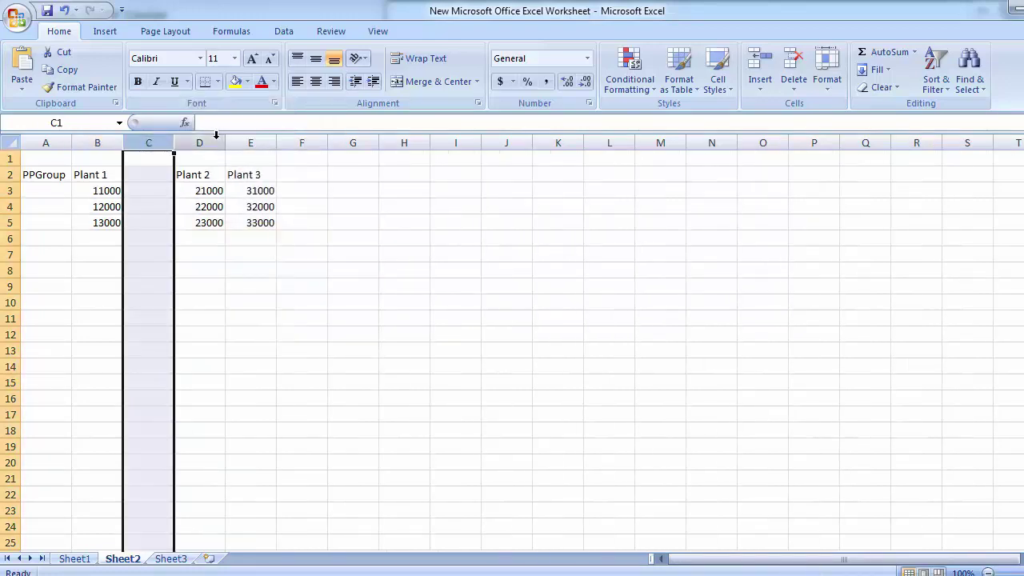
Insert an empty column between the Plant 2 and Plant 3 columns
{"action": "right_click", "coordinate": [248, 143]}
{"action": "left_click", "coordinate": [283, 227]}
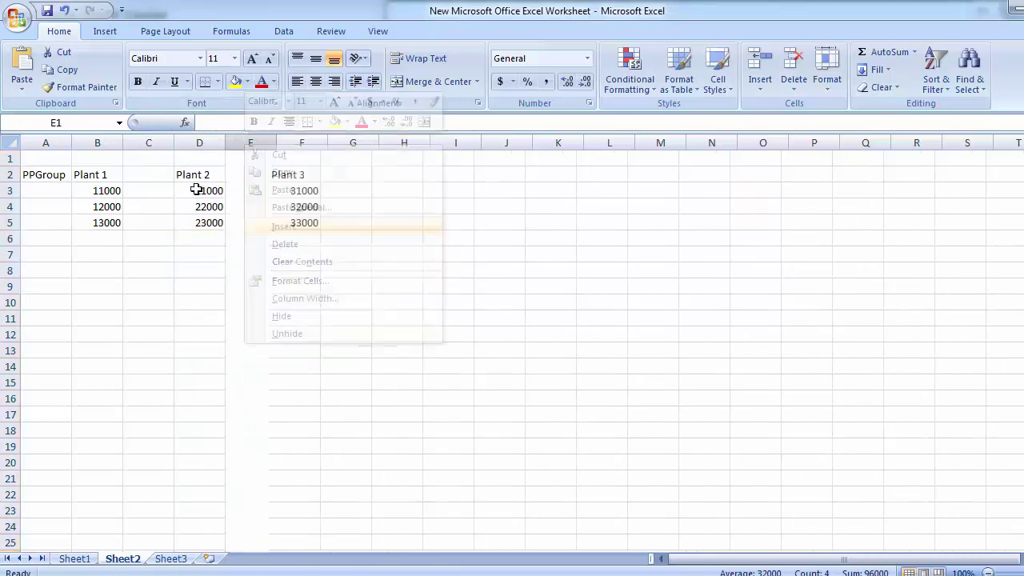
{"action": "left_click", "coordinate": [144, 191]}
{"action": "left_click", "coordinate": [93, 190]}
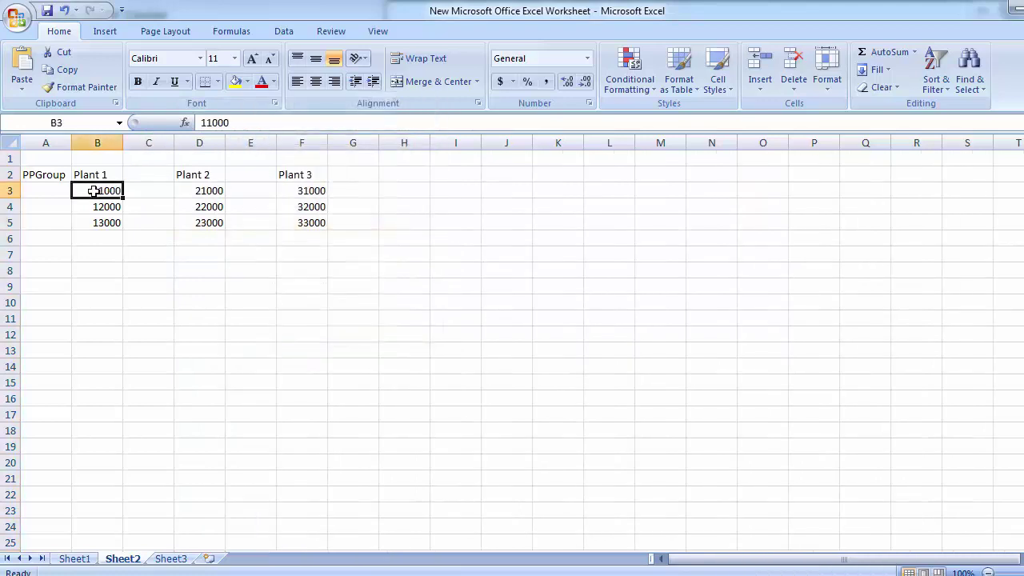
Enter the product names Soap, Shampoo and OIL beside the Plant 1 numbers in cells C3:C5
{"action": "left_click", "coordinate": [148, 191]}
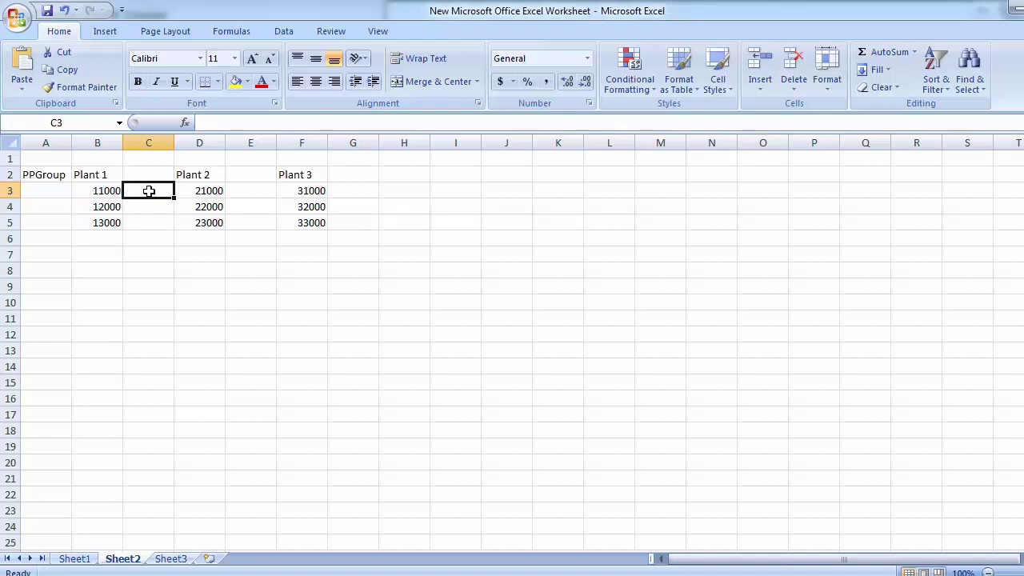
{"action": "type", "text": "Soap"}
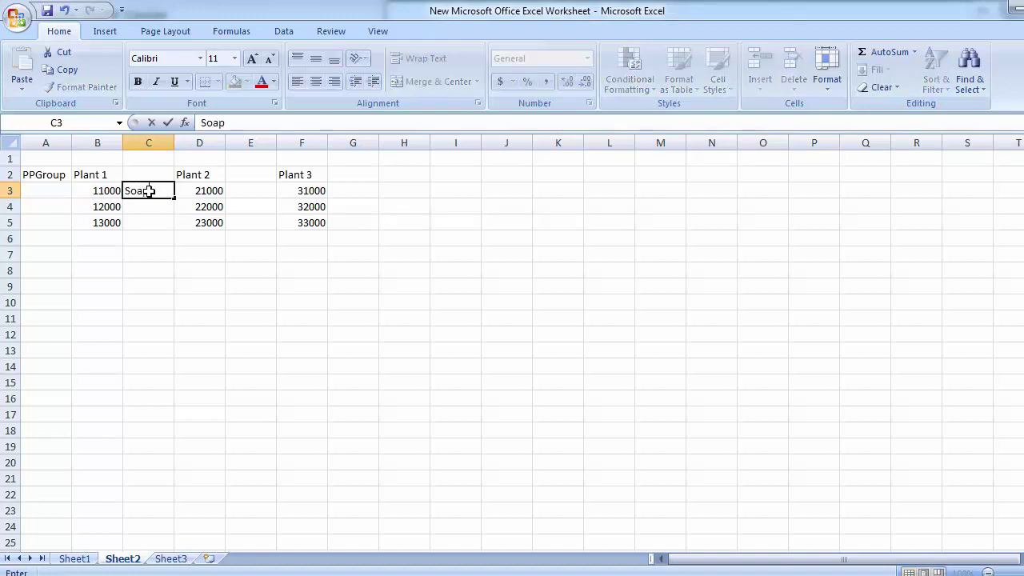
{"action": "key", "text": "Return"}
{"action": "type", "text": "Shampoo"}
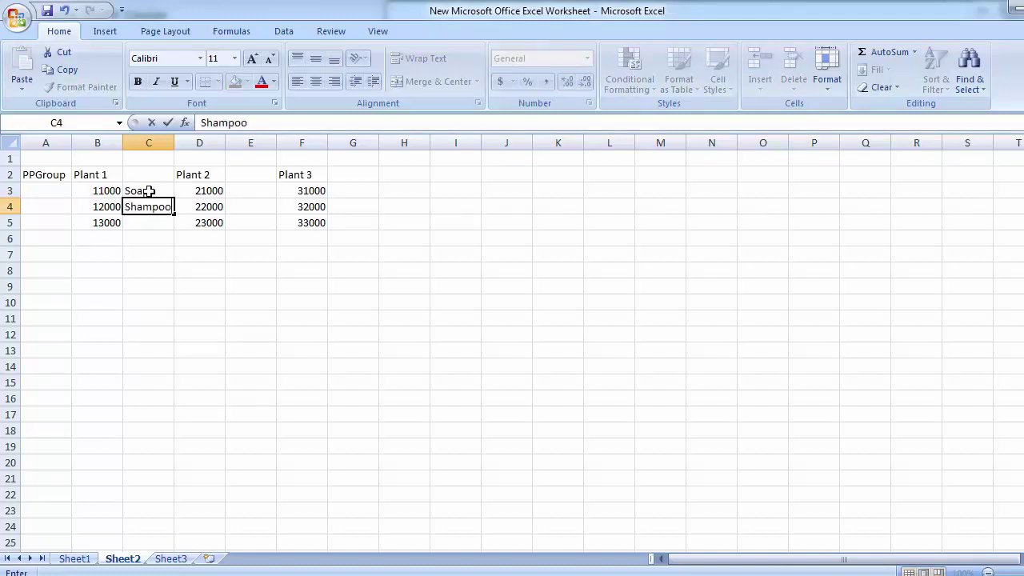
{"action": "key", "text": "Return"}
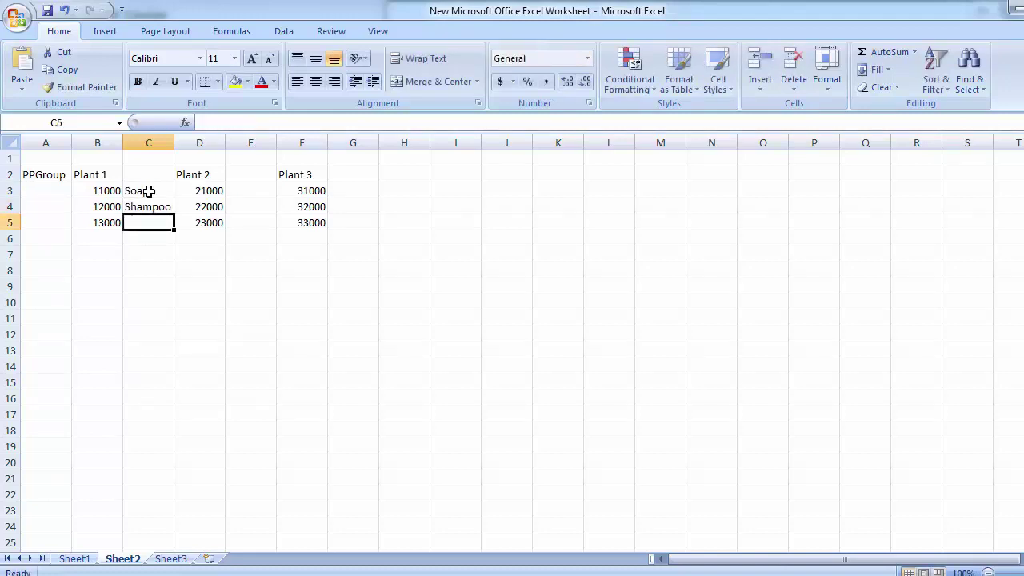
{"action": "type", "text": "OIL"}
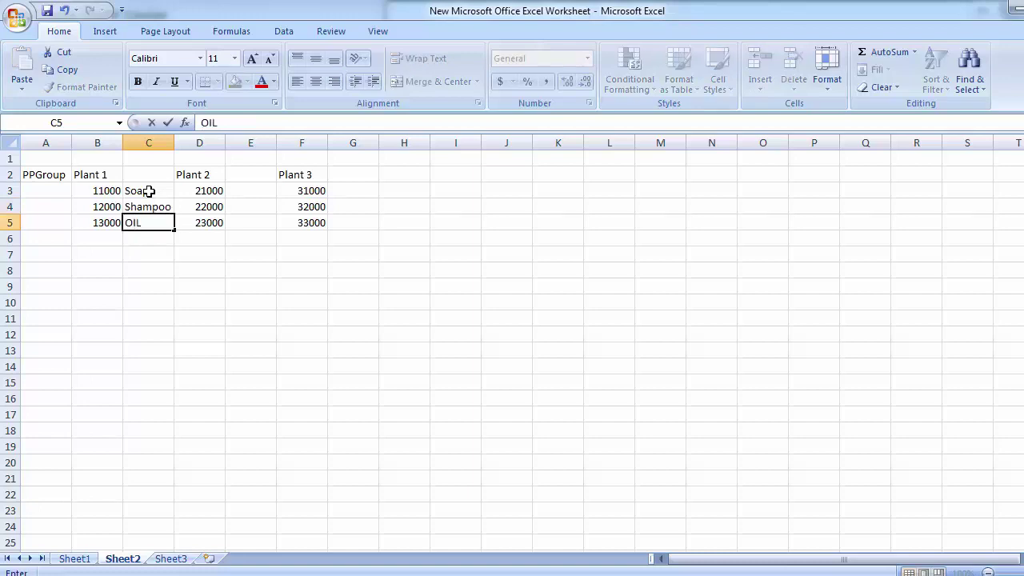
{"action": "key", "text": "Right"}
Enter Biscuits beside the first Plant 2 number in cell E3
{"action": "key", "text": "Right"}
{"action": "key", "text": "Up"}
{"action": "key", "text": "Up"}
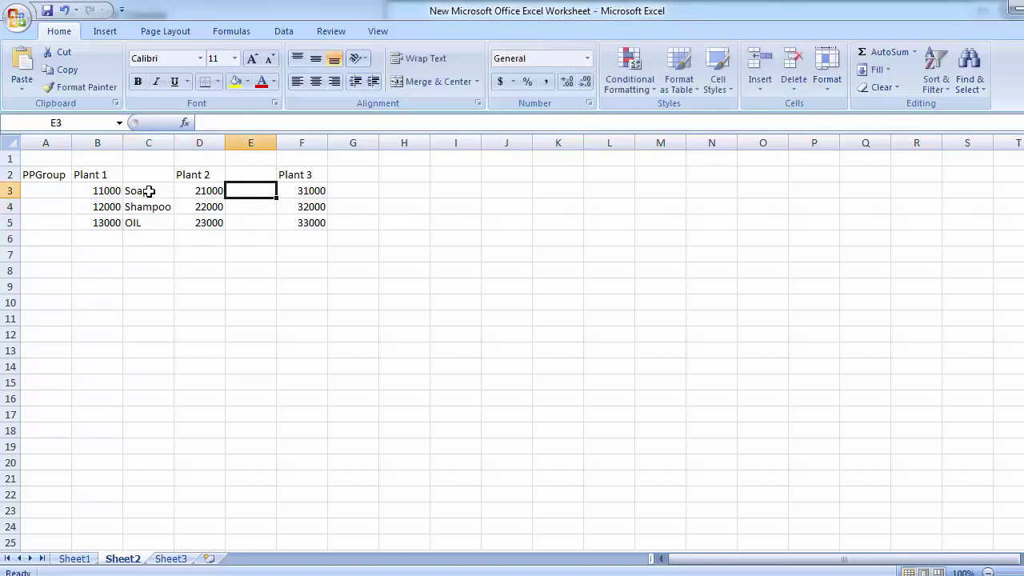
{"action": "type", "text": "Bi"}
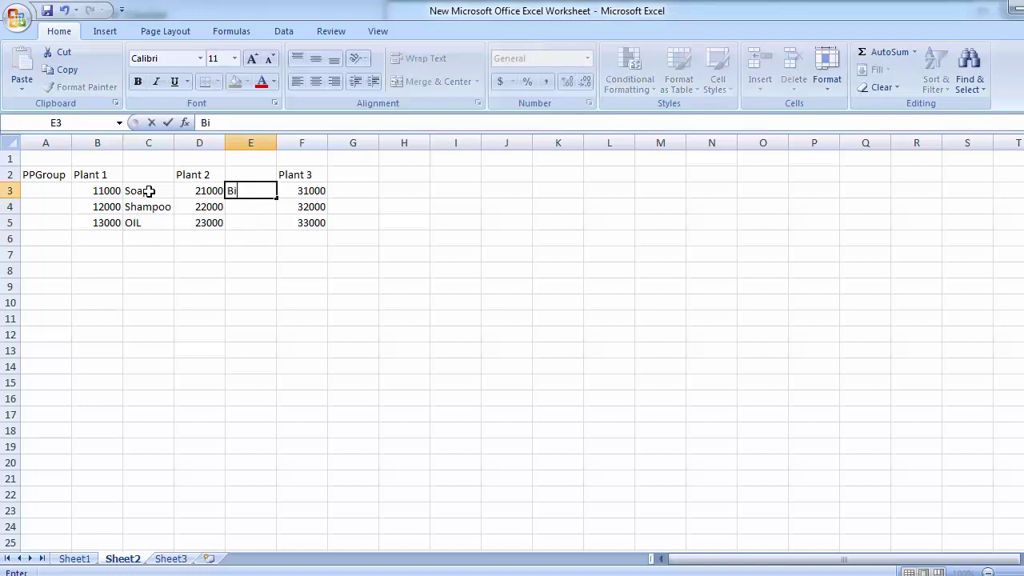
{"action": "type", "text": "scuits"}
{"action": "key", "text": "Return"}
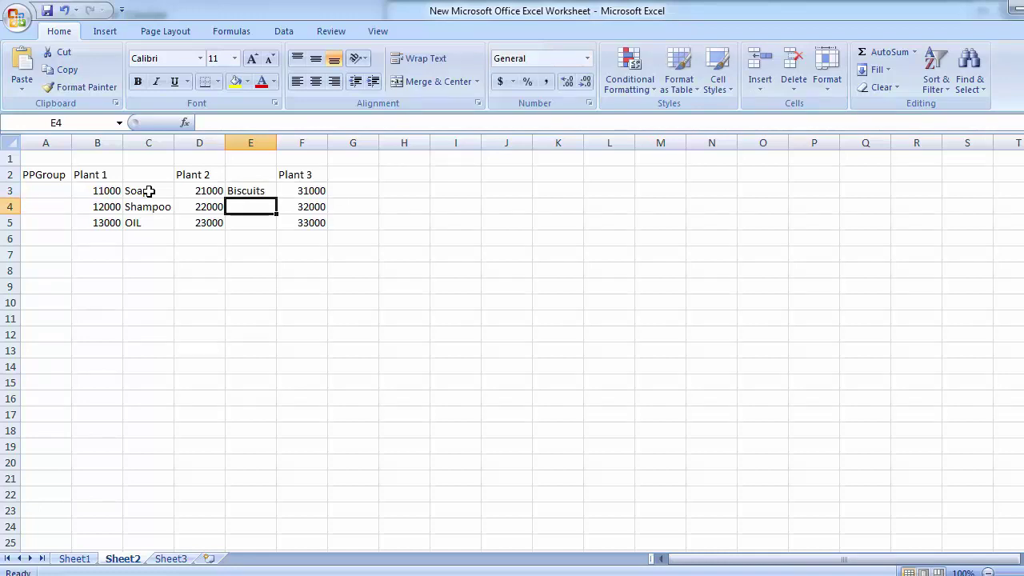
{"action": "type", "text": "Chips"}
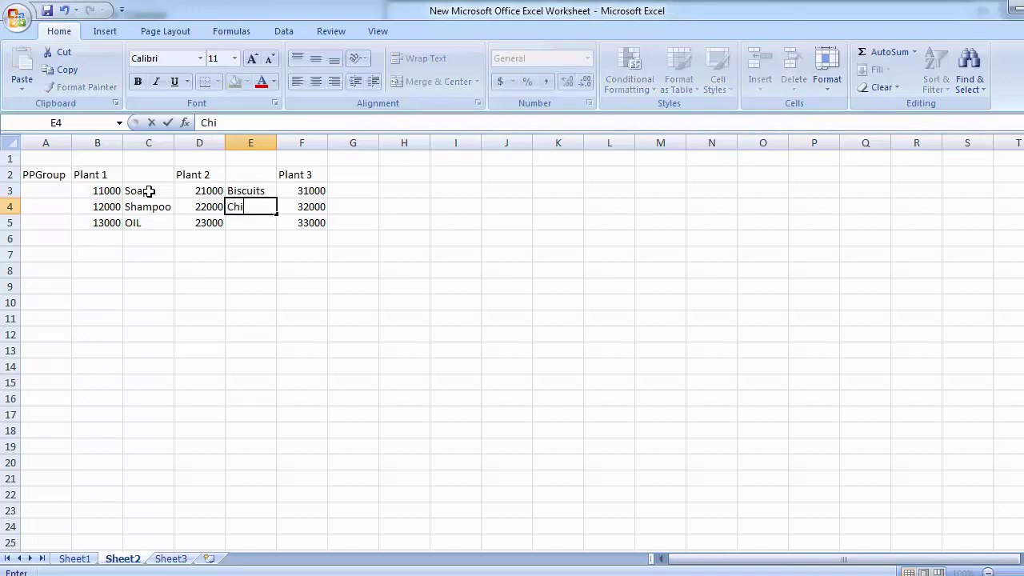
{"action": "key", "text": "Return"}
{"action": "key", "text": "Up"}
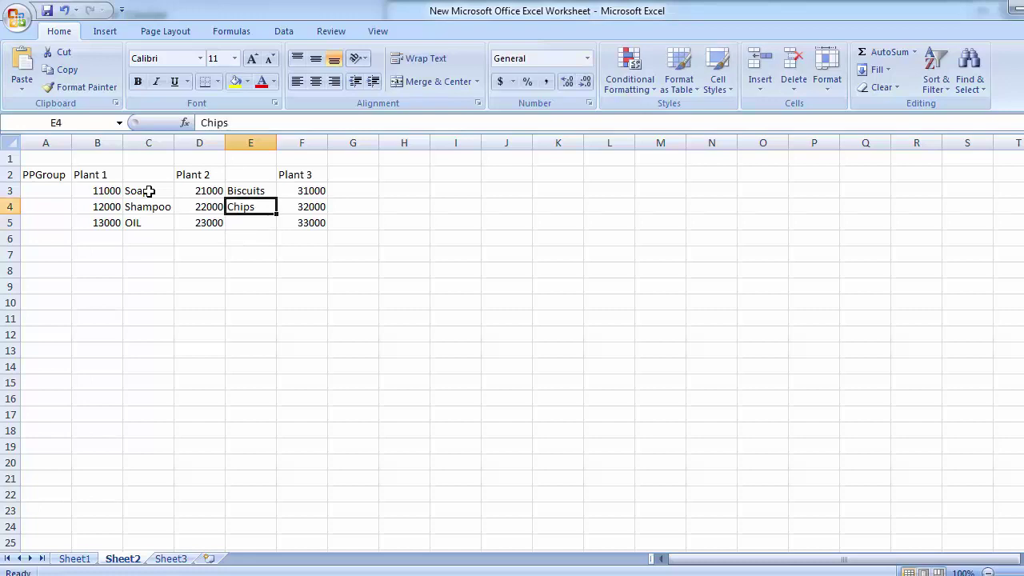
{"action": "key", "text": "Delete"}
Enter Snacks and Cakes beside the remaining Plant 2 numbers in cells E4:E5
{"action": "type", "text": "Snacks"}
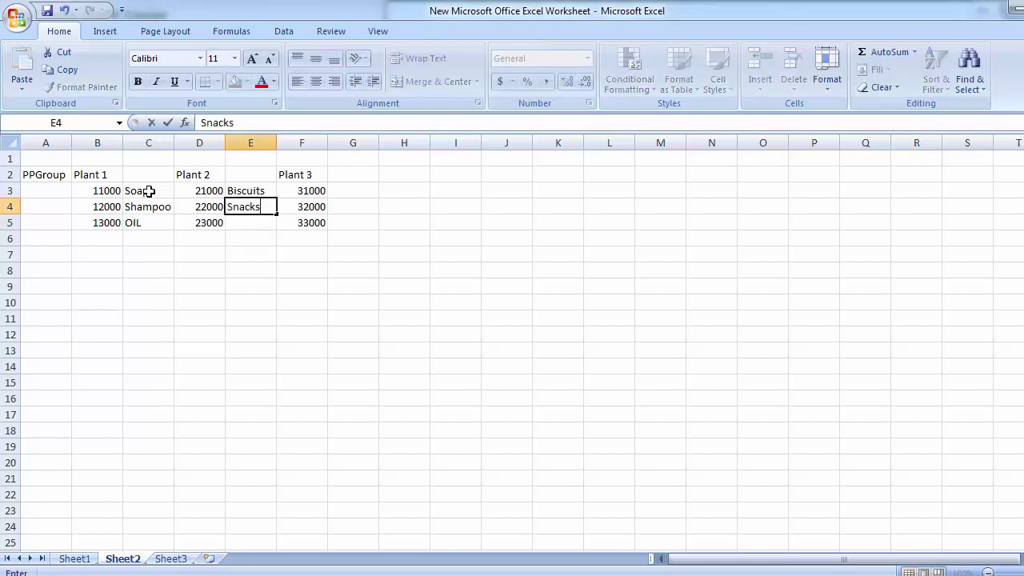
{"action": "key", "text": "Return"}
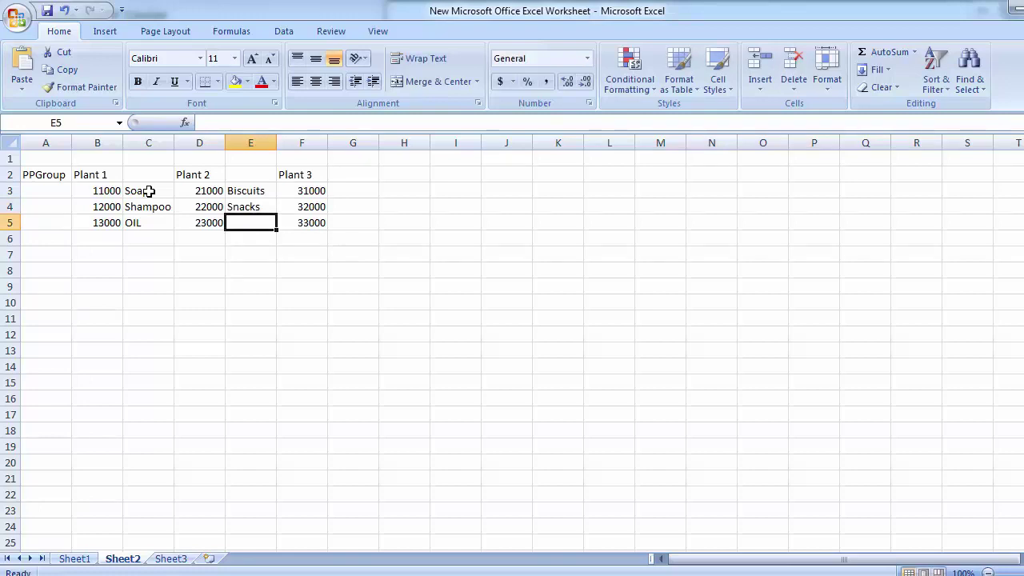
{"action": "type", "text": "Cakes"}
{"action": "key", "text": "Return"}
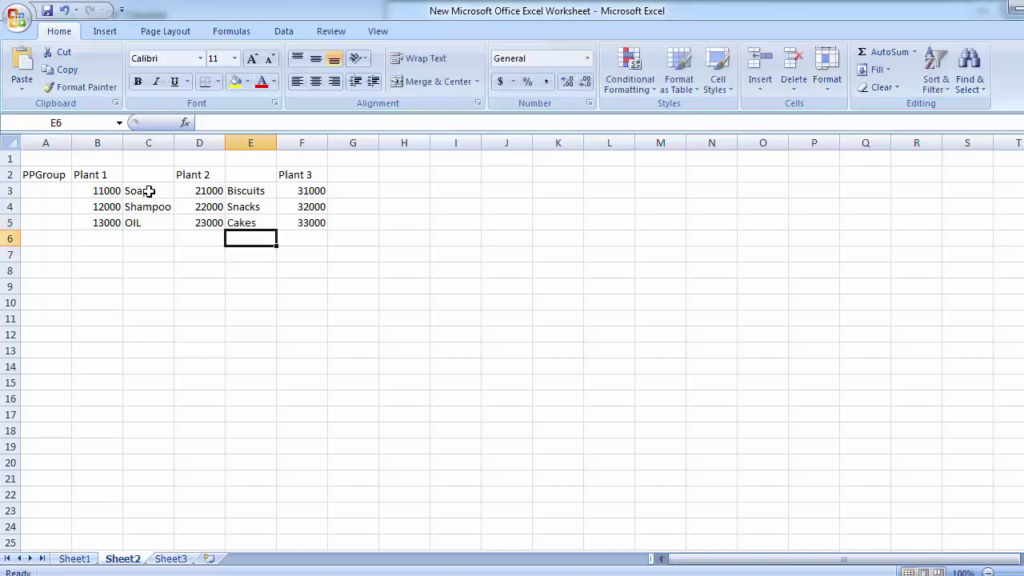
Enter Cigrettts, Ciggaars and Mis beside the Plant 3 numbers in cells G3:G5
{"action": "key", "text": "Right"}
{"action": "key", "text": "Right"}
{"action": "key", "text": "Up"}
{"action": "key", "text": "Up"}
{"action": "key", "text": "Up"}
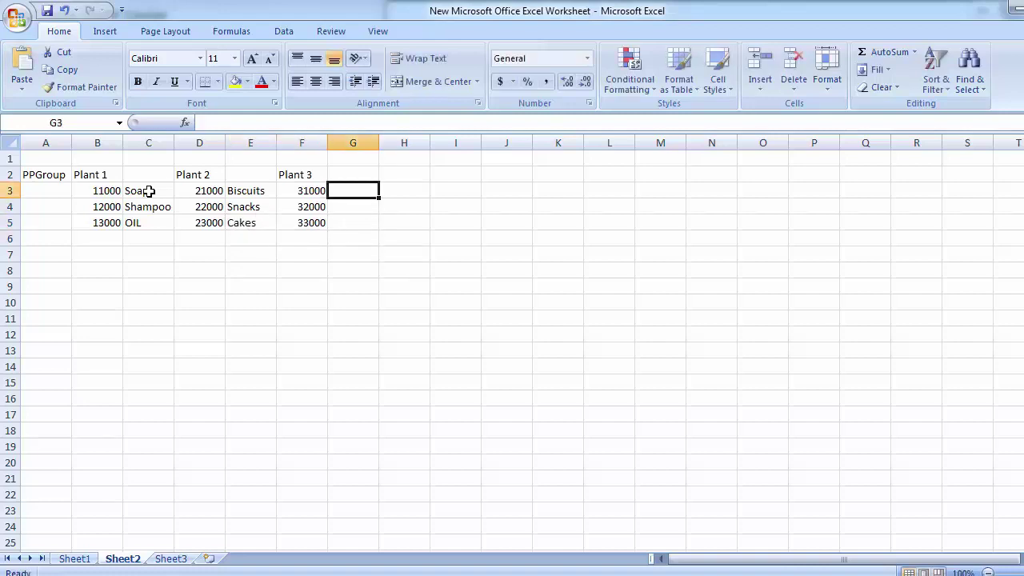
{"action": "type", "text": "Cig"}
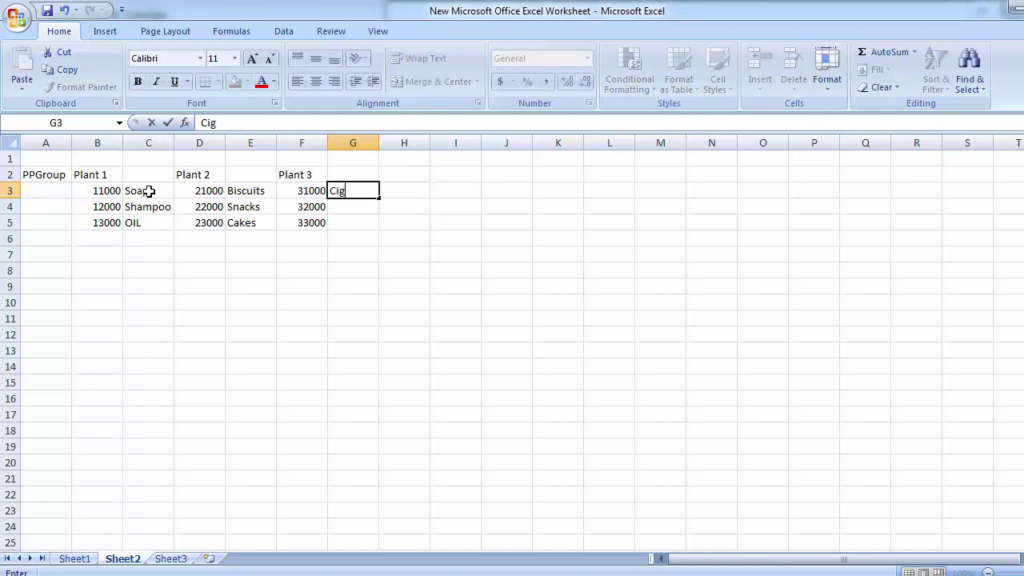
{"action": "type", "text": "rettts"}
{"action": "key", "text": "Return"}
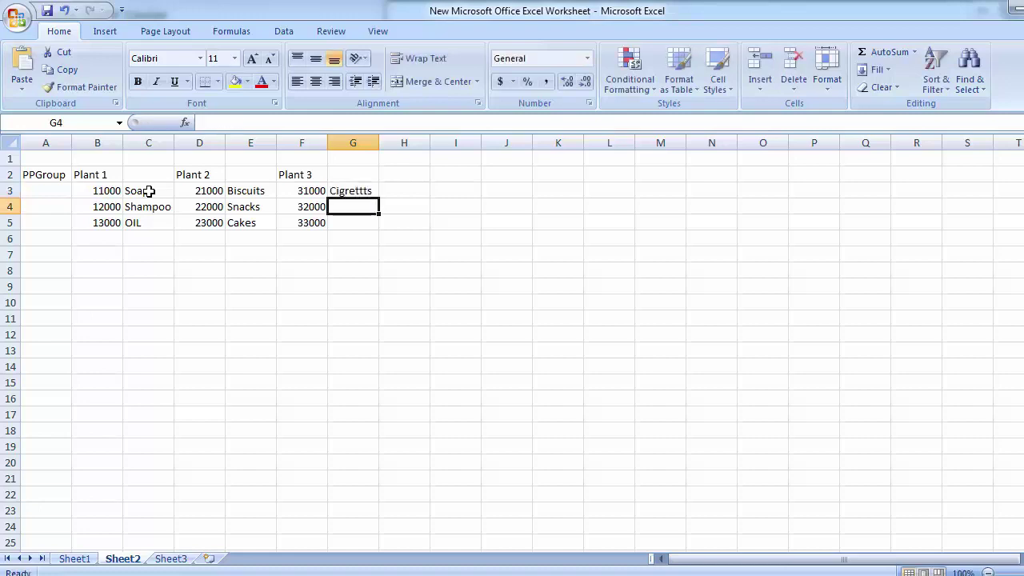
{"action": "type", "text": "Ciggaars"}
{"action": "key", "text": "Return"}
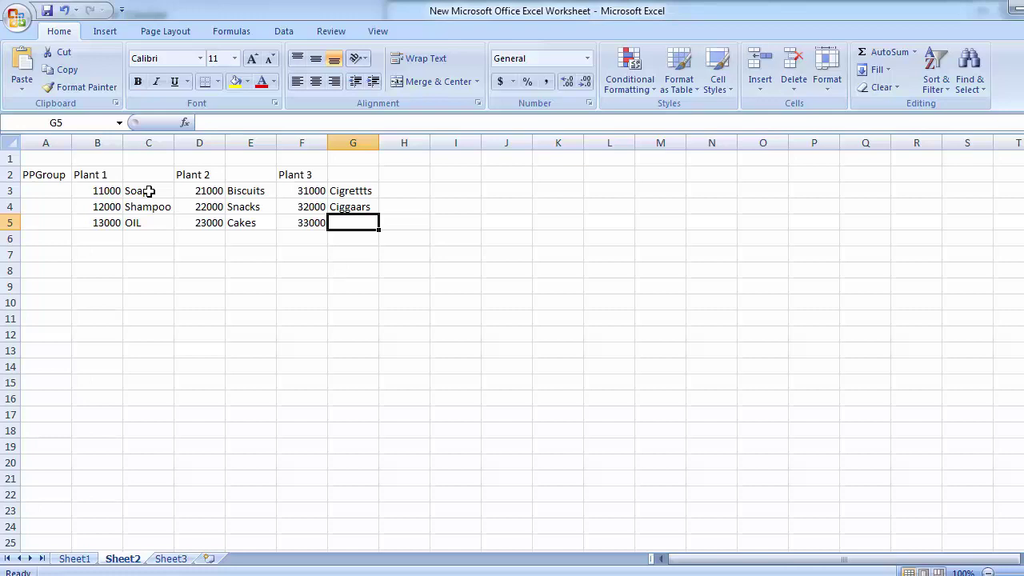
{"action": "type", "text": "Na"}
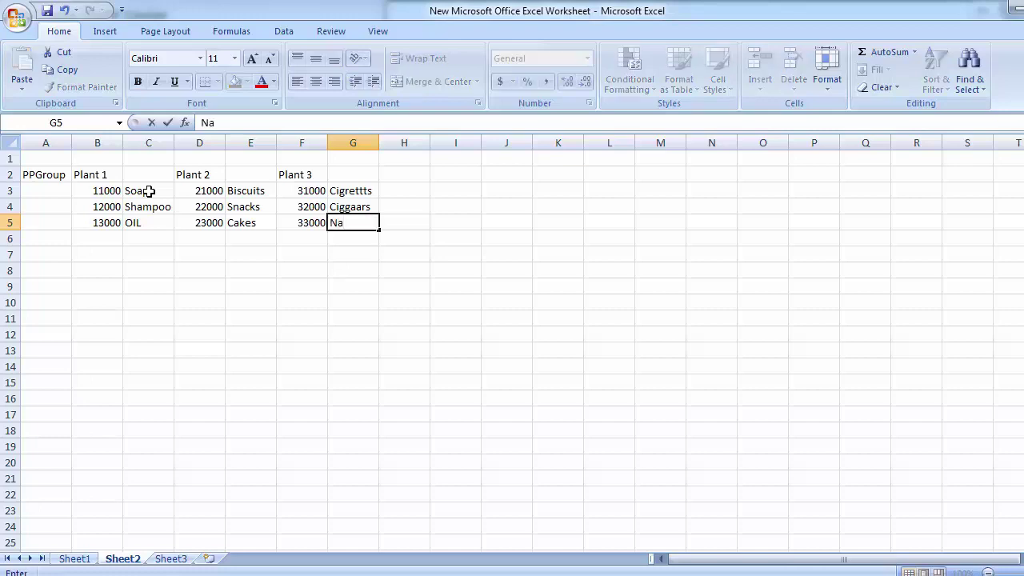
{"action": "key", "text": "BackSpace"}
{"action": "key", "text": "BackSpace"}
{"action": "type", "text": "Mis"}
{"action": "key", "text": "Return"}
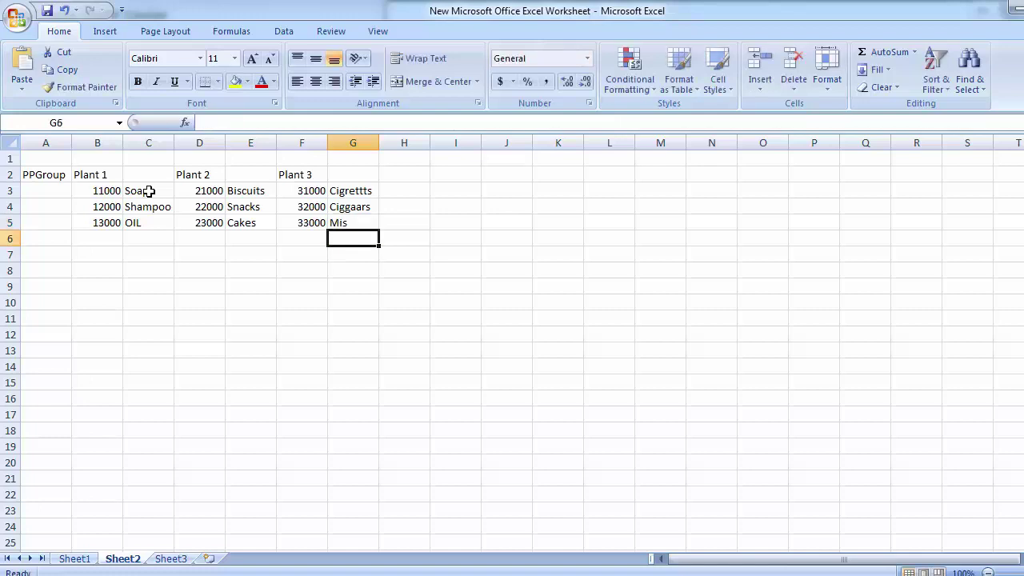
Review the planned profit center numbers and product names for Plants 1 to 3 across the table
{"action": "key", "text": "Up"}
{"action": "key", "text": "Up"}
{"action": "key", "text": "Up"}
{"action": "key", "text": "Left"}
{"action": "key", "text": "Left"}
{"action": "key", "text": "Left"}
{"action": "key", "text": "Left"}
{"action": "key", "text": "Left"}
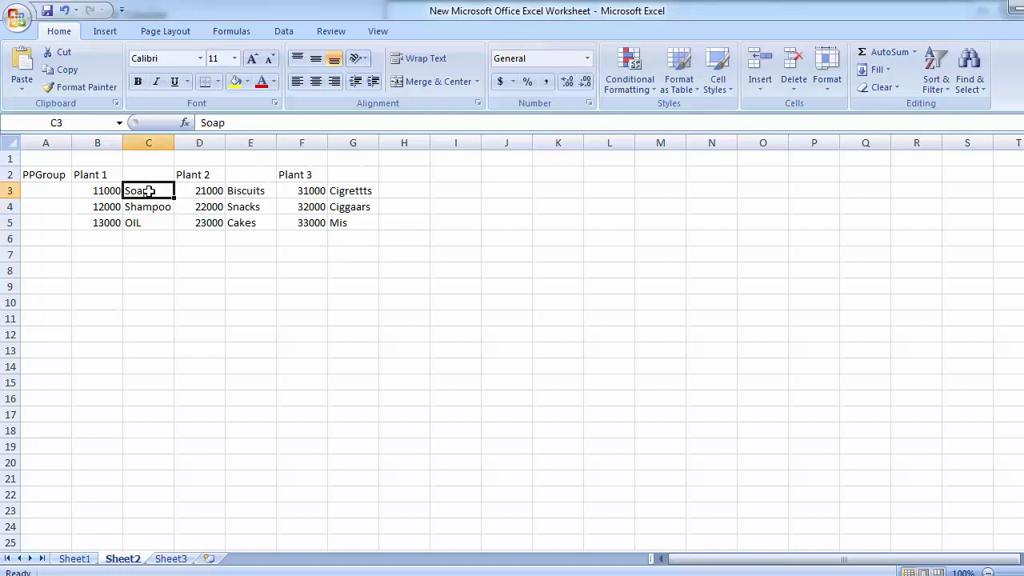
{"action": "key", "text": "Down"}
{"action": "key", "text": "Down"}
{"action": "key", "text": "Right"}
{"action": "key", "text": "Right"}
{"action": "key", "text": "Left"}
{"action": "key", "text": "Left"}
{"action": "key", "text": "Up"}
{"action": "key", "text": "Up"}
{"action": "key", "text": "Up"}
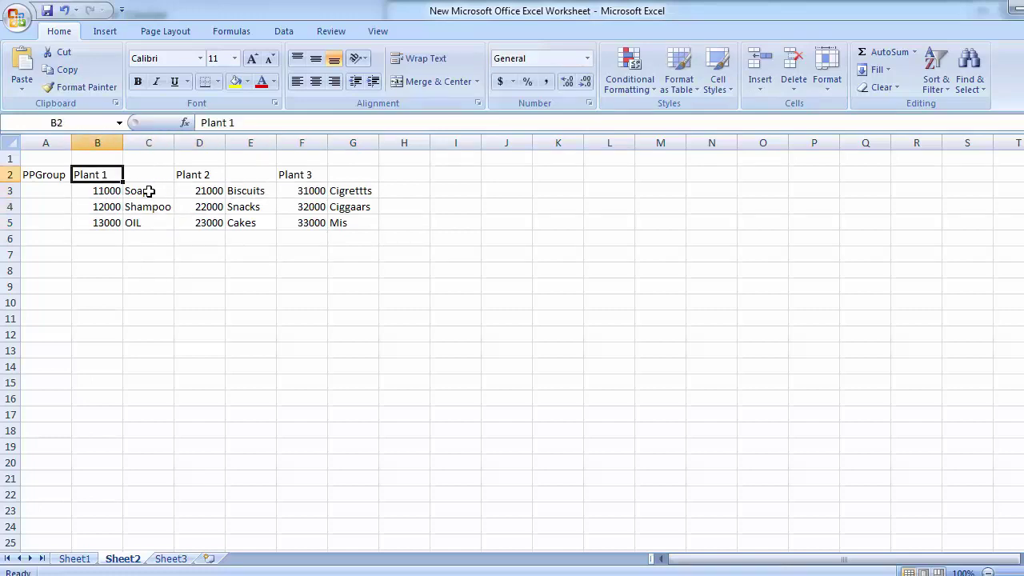
{"action": "key", "text": "Down"}
{"action": "key", "text": "Right"}
{"action": "key", "text": "Down"}
{"action": "key", "text": "Down"}
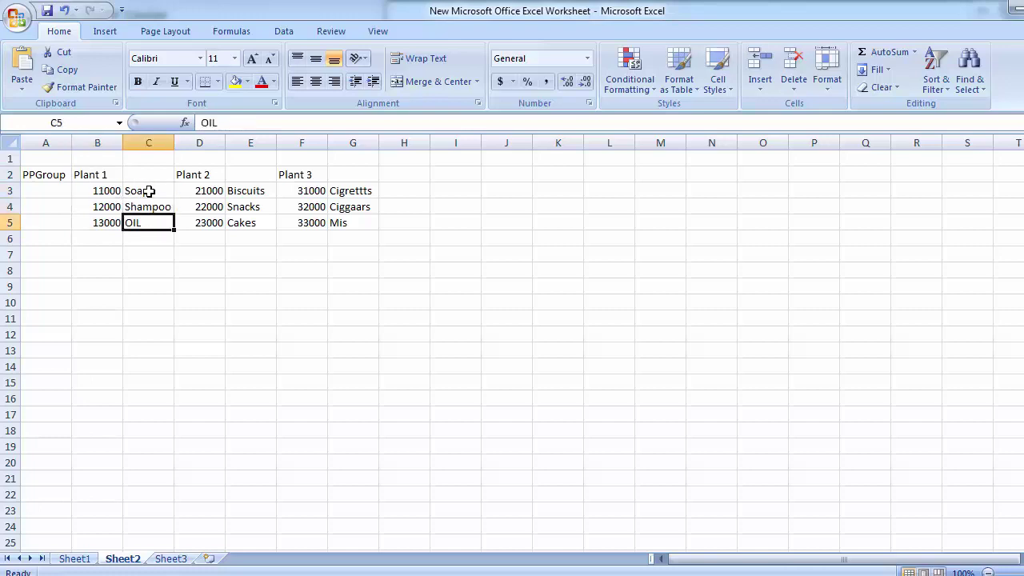
{"action": "key", "text": "Right"}
{"action": "key", "text": "Up"}
{"action": "key", "text": "Up"}
{"action": "key", "text": "Right"}
{"action": "key", "text": "Down"}
{"action": "key", "text": "Down"}
{"action": "key", "text": "Right"}
{"action": "key", "text": "Right"}
{"action": "key", "text": "Up"}
{"action": "key", "text": "Up"}
{"action": "key", "text": "Left"}
{"action": "key", "text": "Down"}
{"action": "key", "text": "Down"}
{"action": "key", "text": "Left"}
{"action": "key", "text": "Left"}
{"action": "key", "text": "Left"}
{"action": "key", "text": "Left"}
{"action": "key", "text": "Up"}
{"action": "key", "text": "Up"}
{"action": "key", "text": "Right"}
{"action": "key", "text": "Down"}
{"action": "key", "text": "Left"}
{"action": "key", "text": "Down"}
{"action": "key", "text": "Right"}
{"action": "key", "text": "Up"}
{"action": "key", "text": "Left"}
{"action": "key", "text": "Up"}
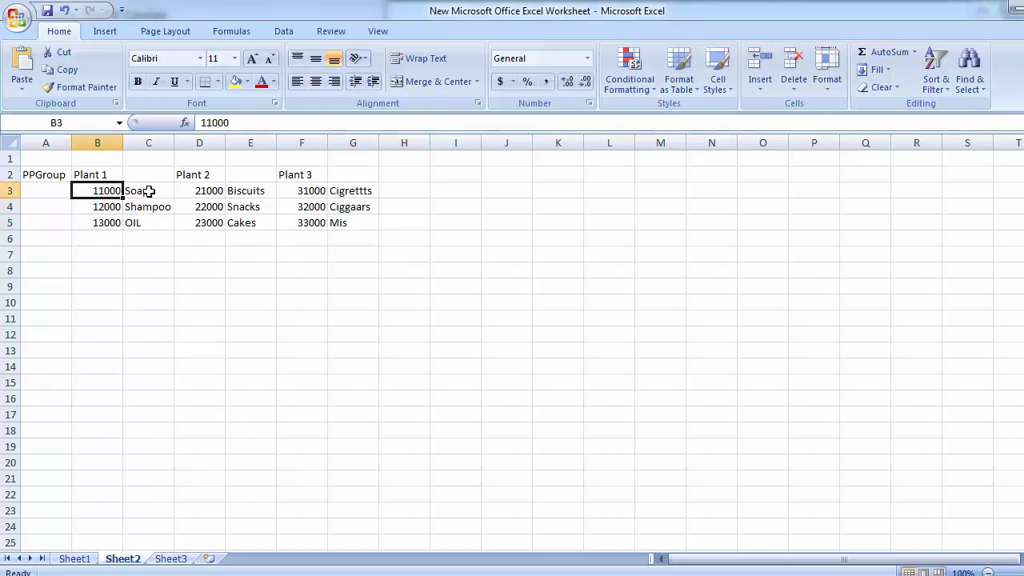
{"action": "mouse_move", "coordinate": [439, 567]}
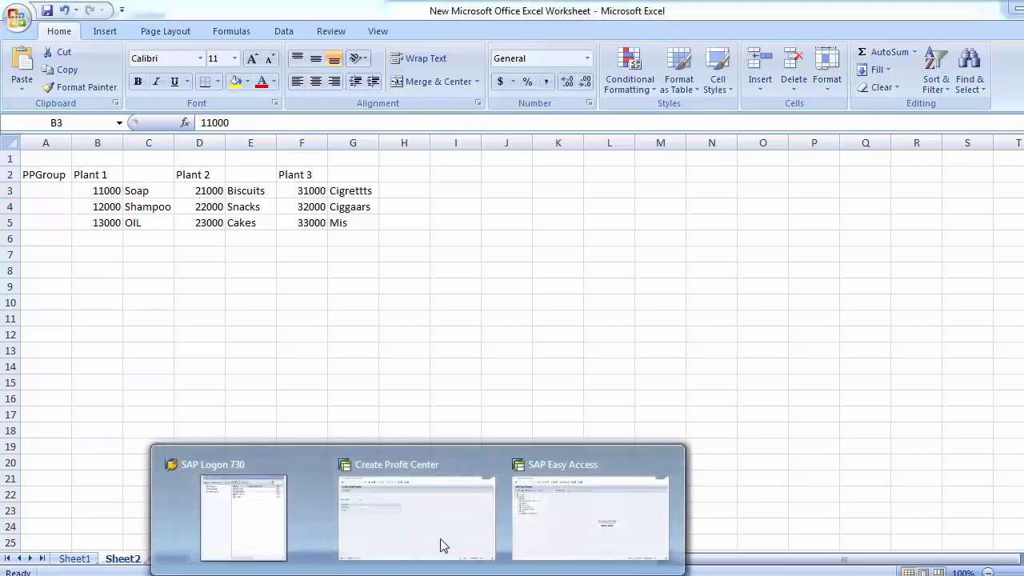
{"action": "left_click", "coordinate": [413, 532]}
{"action": "left_click", "coordinate": [108, 44]}
{"action": "type", "text": "/nkch"}
{"action": "key", "text": "BackSpace"}
{"action": "key", "text": "BackSpace"}
{"action": "key", "text": "BackSpace"}
{"action": "key", "text": "BackSpace"}
{"action": "key", "text": "BackSpace"}
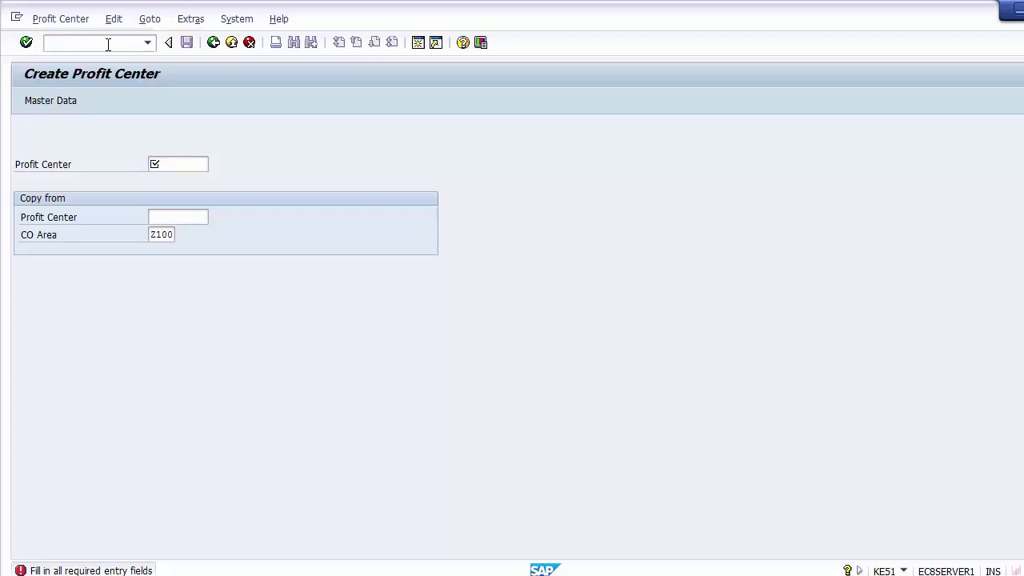
{"action": "key", "text": "alt+Tab"}
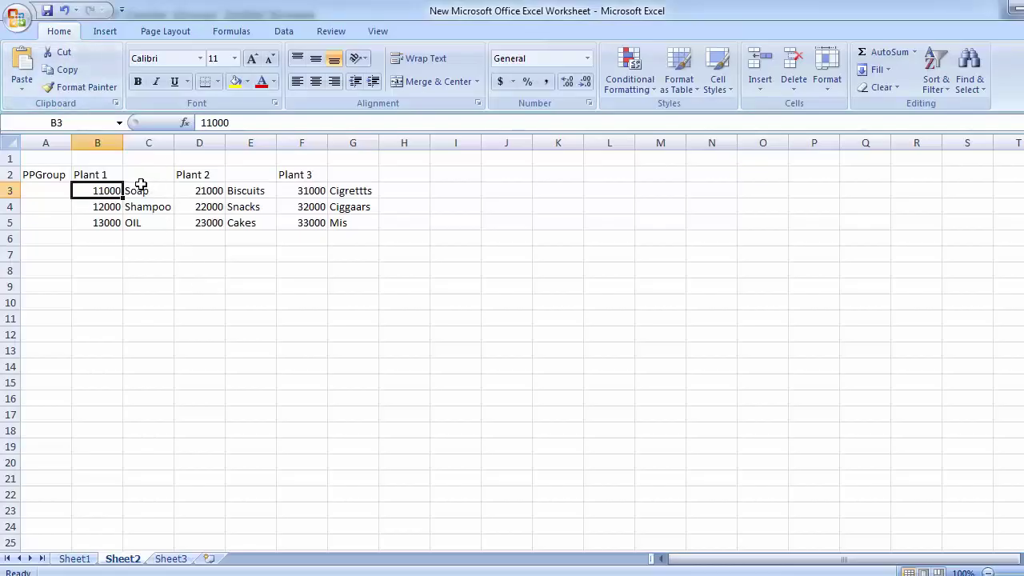
{"action": "left_click", "coordinate": [81, 175]}
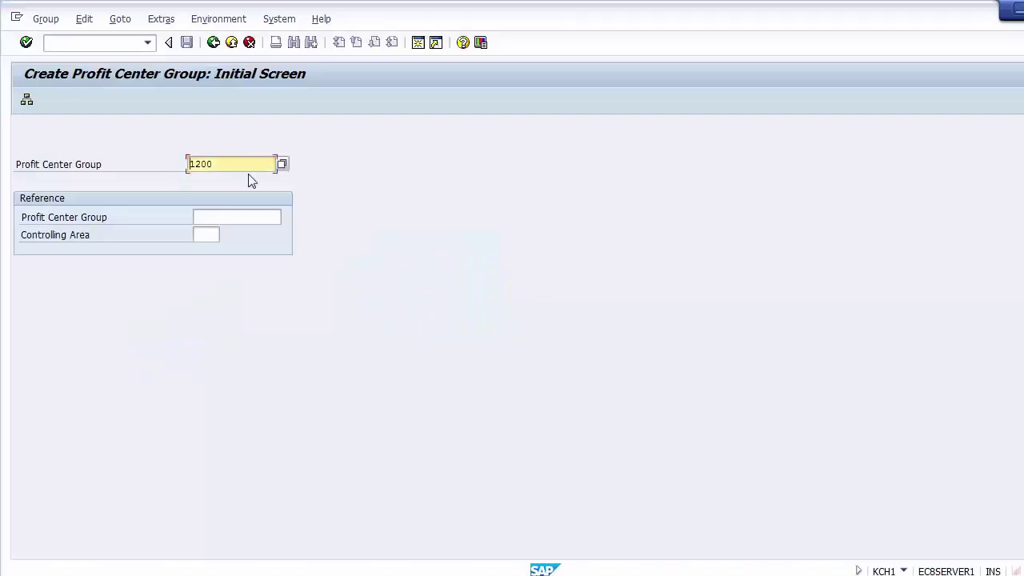
In SAP, open the standard hierarchy of profit center group 1200 in change mode with transaction KCH2
{"action": "left_click", "coordinate": [101, 49]}
{"action": "type", "text": "/nkch2"}
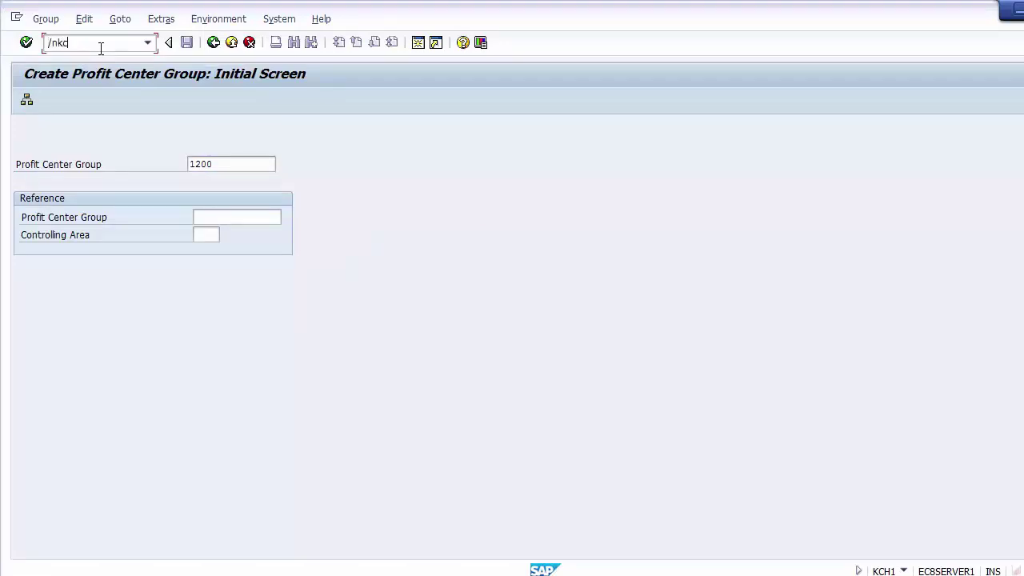
{"action": "key", "text": "Return"}
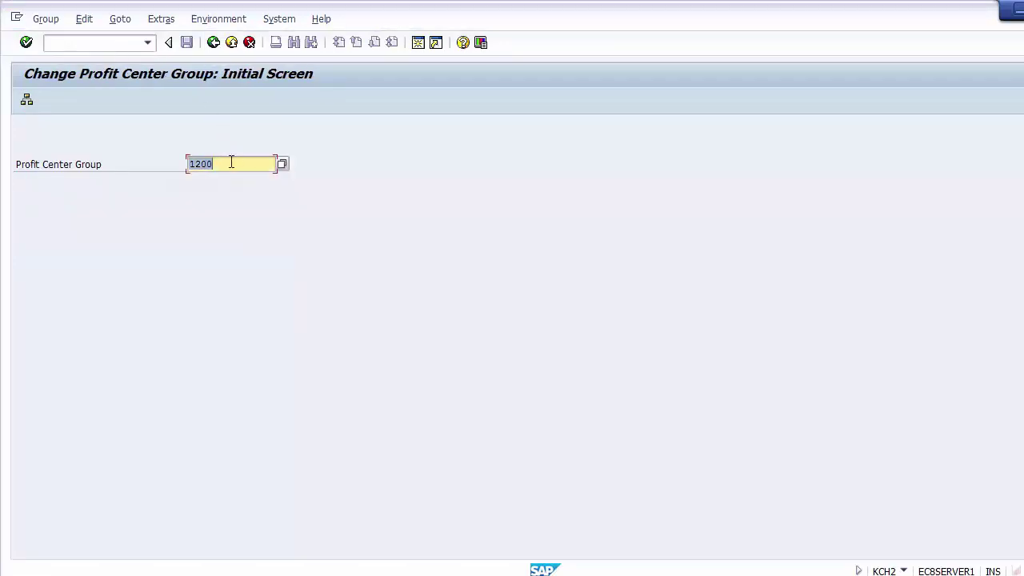
{"action": "key", "text": "Return"}
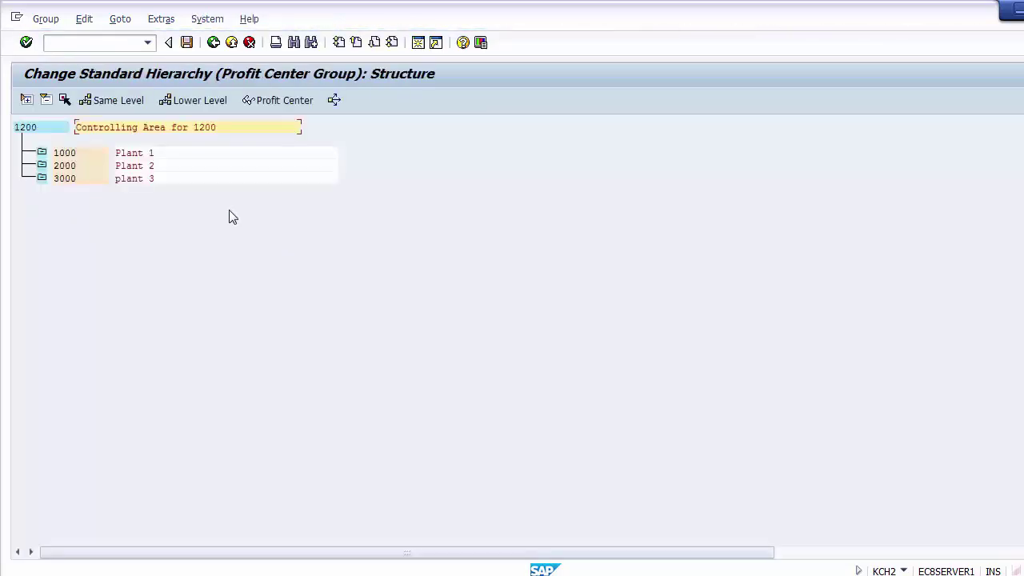
Examine the Plant 1, Plant 2 and plant 3 nodes beneath group 1200 in the standard hierarchy
{"action": "left_click", "coordinate": [154, 154]}
{"action": "left_click", "coordinate": [162, 177]}
{"action": "left_click", "coordinate": [162, 166]}
{"action": "left_click", "coordinate": [162, 156]}
{"action": "left_click", "coordinate": [164, 168]}
{"action": "left_click", "coordinate": [165, 180]}
{"action": "left_click", "coordinate": [165, 157]}
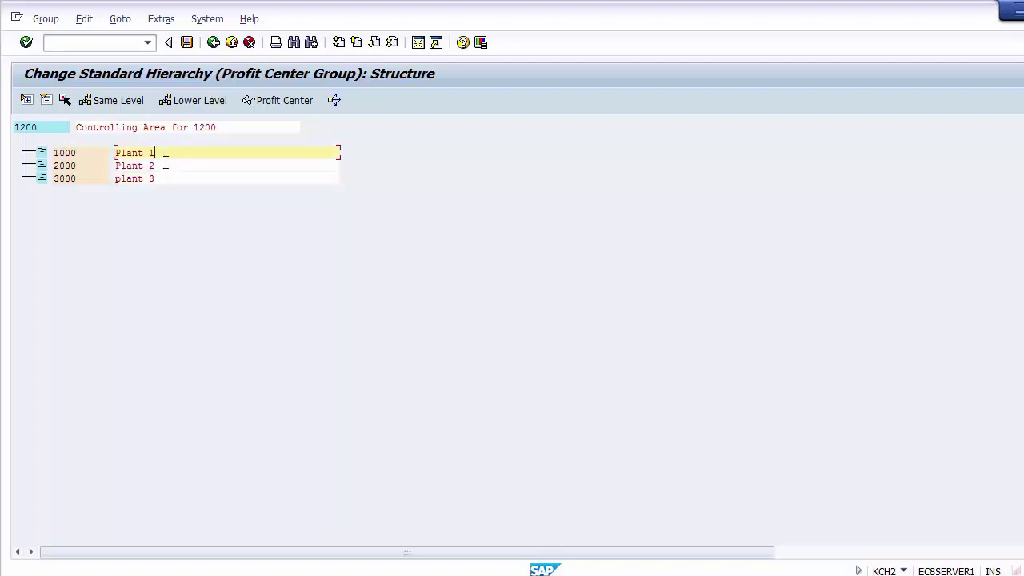
{"action": "left_click", "coordinate": [165, 167]}
{"action": "left_click", "coordinate": [168, 180]}
Leave the standard hierarchy structure and go to the SAP Easy Access screen
{"action": "left_click", "coordinate": [98, 41]}
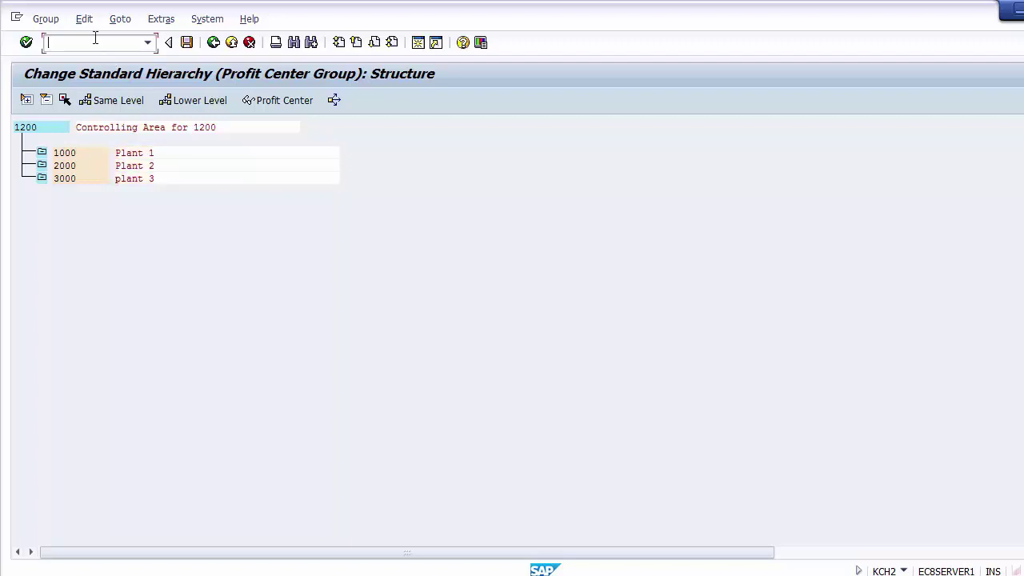
{"action": "key", "text": "F3"}
{"action": "left_click", "coordinate": [555, 496]}
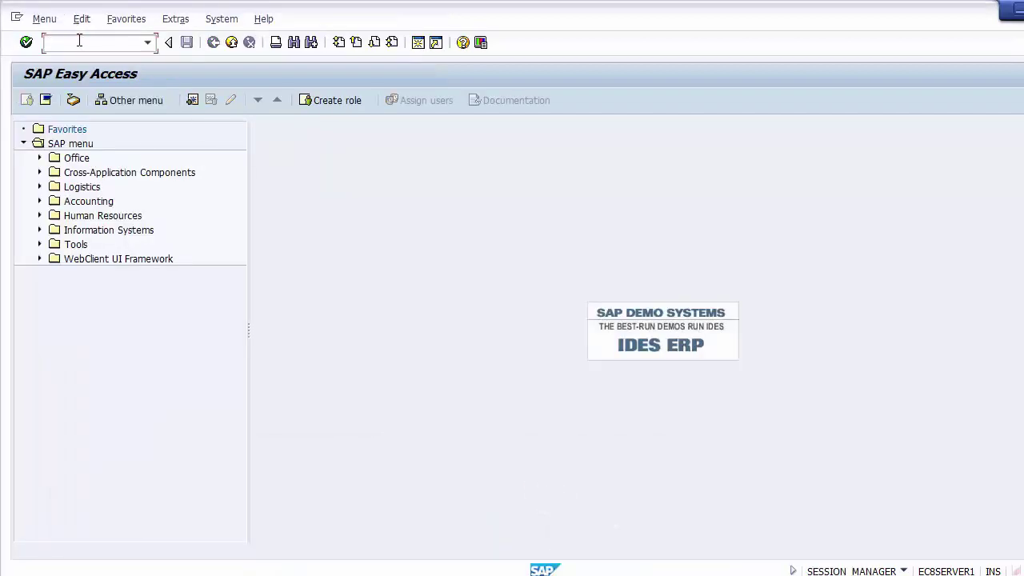
Check the profit center T-Code on the PowerPoint slide, then run transaction KE51 in SAP
{"action": "left_click", "coordinate": [351, 570]}
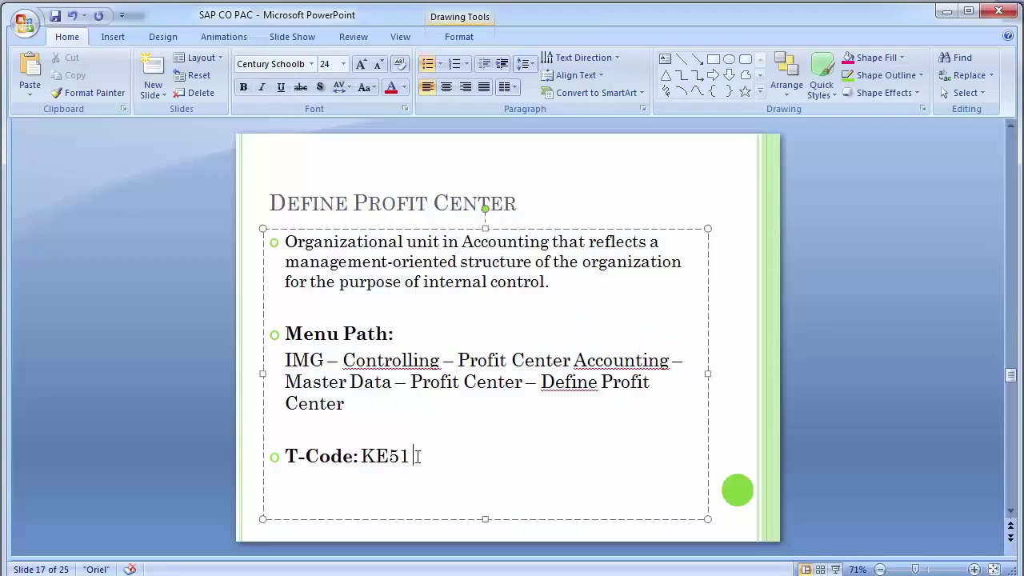
{"action": "key", "text": "alt+Tab"}
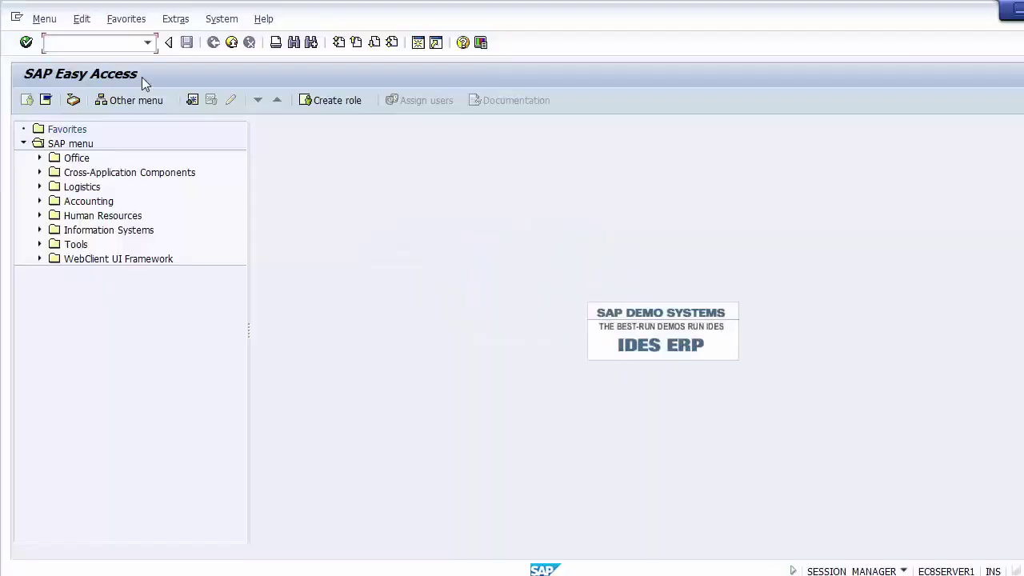
{"action": "type", "text": "ke51"}
{"action": "key", "text": "Return"}
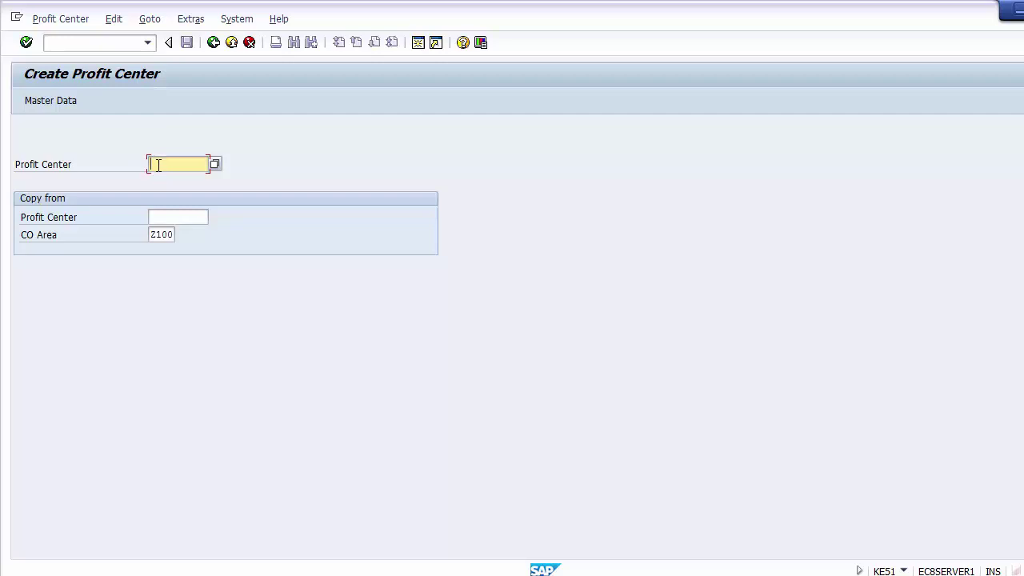
Look up the Plant 1 soap number in the Excel sheet and open the master data for new profit center 11000 in SAP
{"action": "key", "text": "alt+Tab"}
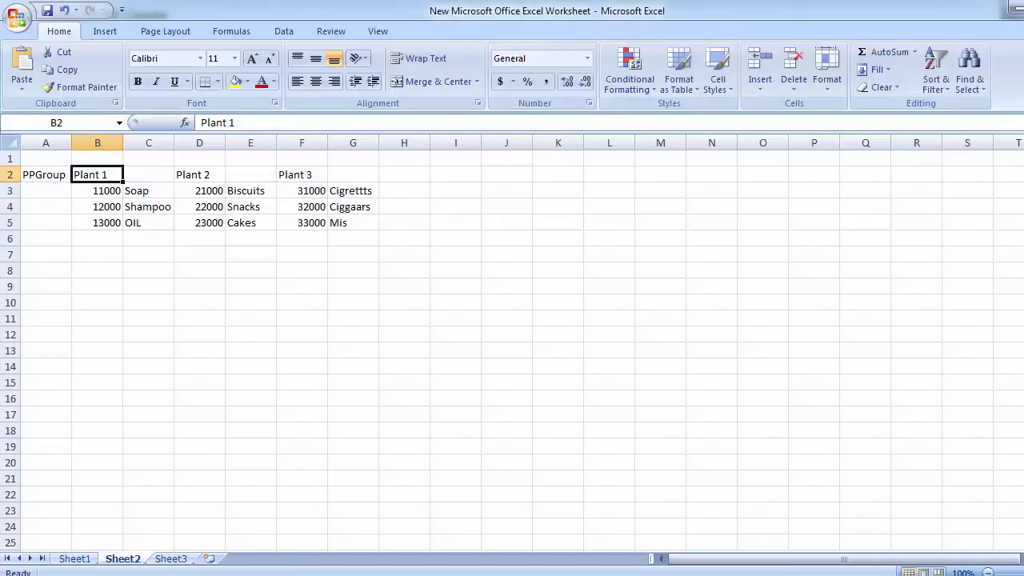
{"action": "left_click", "coordinate": [87, 190]}
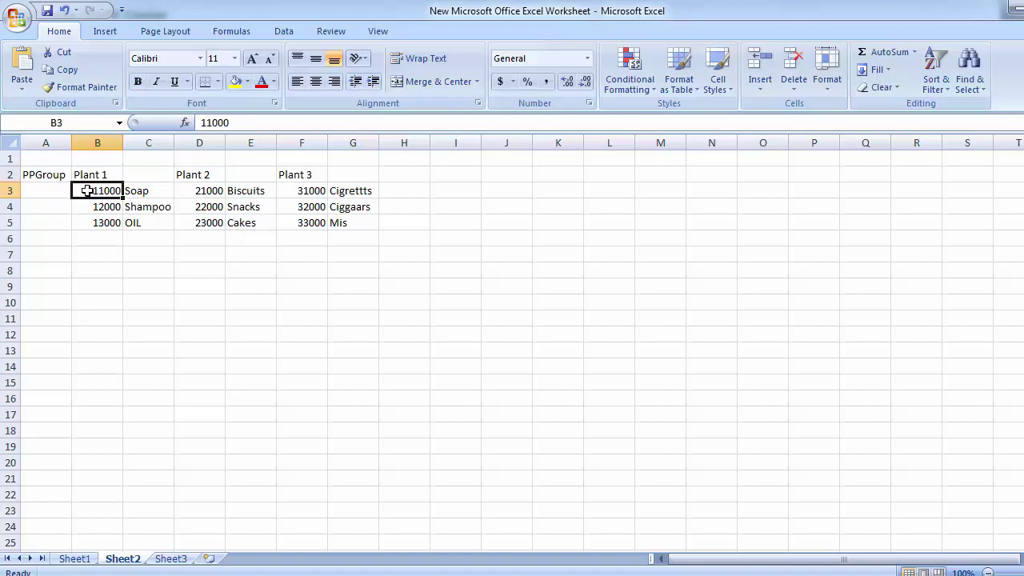
{"action": "left_click", "coordinate": [159, 190]}
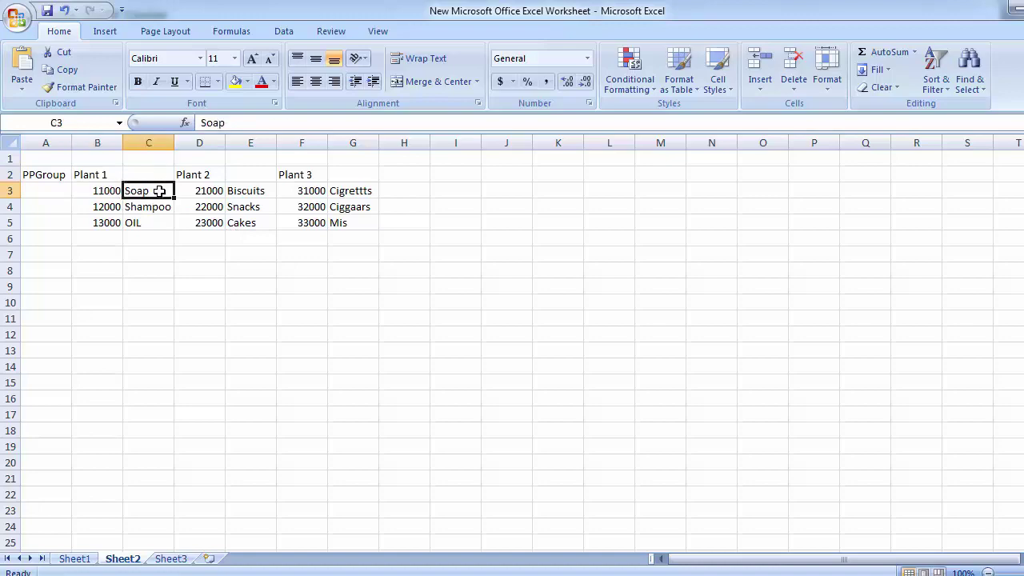
{"action": "key", "text": "alt+Tab"}
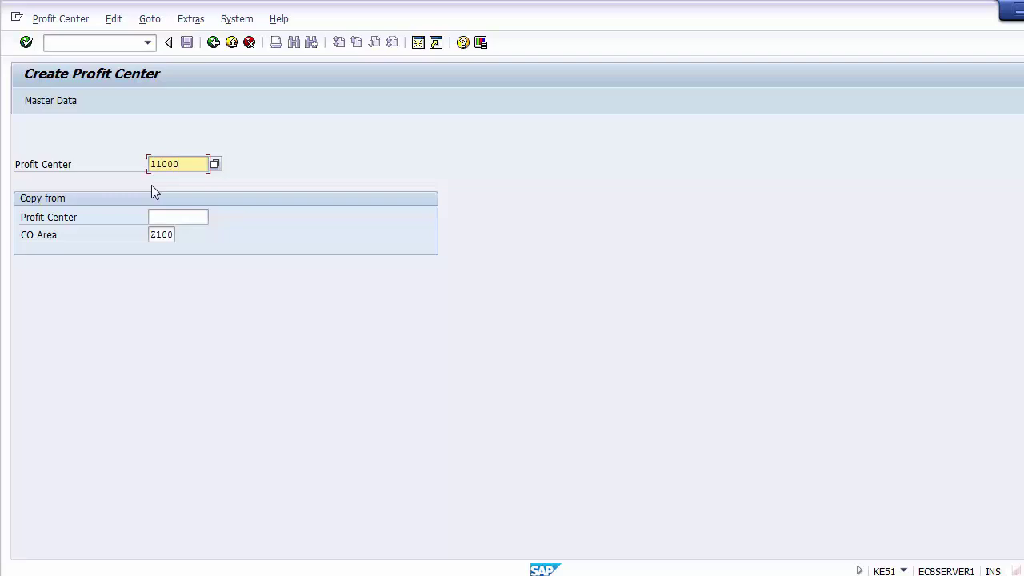
{"action": "key", "text": "Return"}
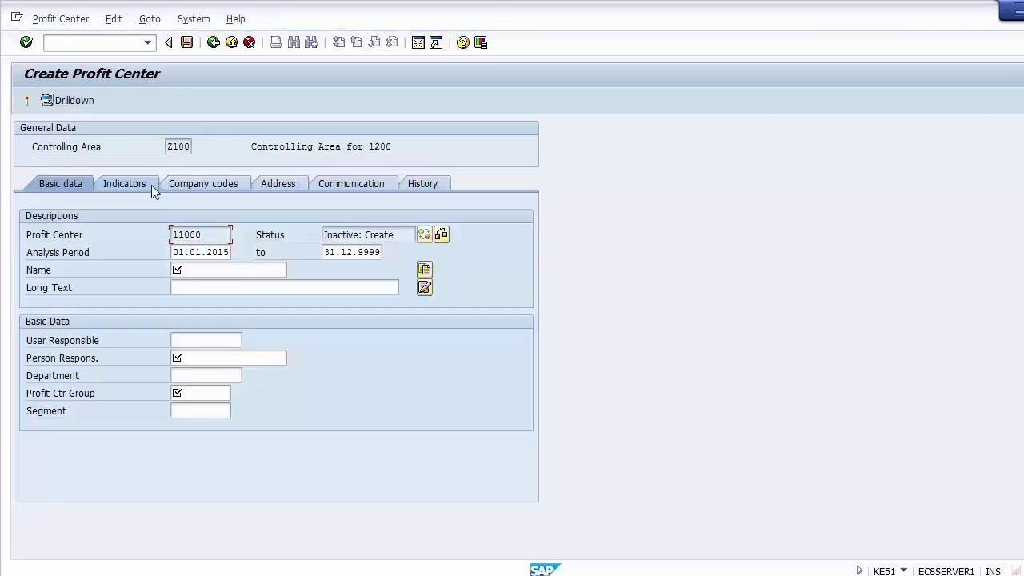
Set the start of the analysis period for profit center 11000 to 01.04.2014
{"action": "left_click_drag", "start_coordinate": [206, 233], "coordinate": [150, 234]}
{"action": "left_click", "coordinate": [70, 253]}
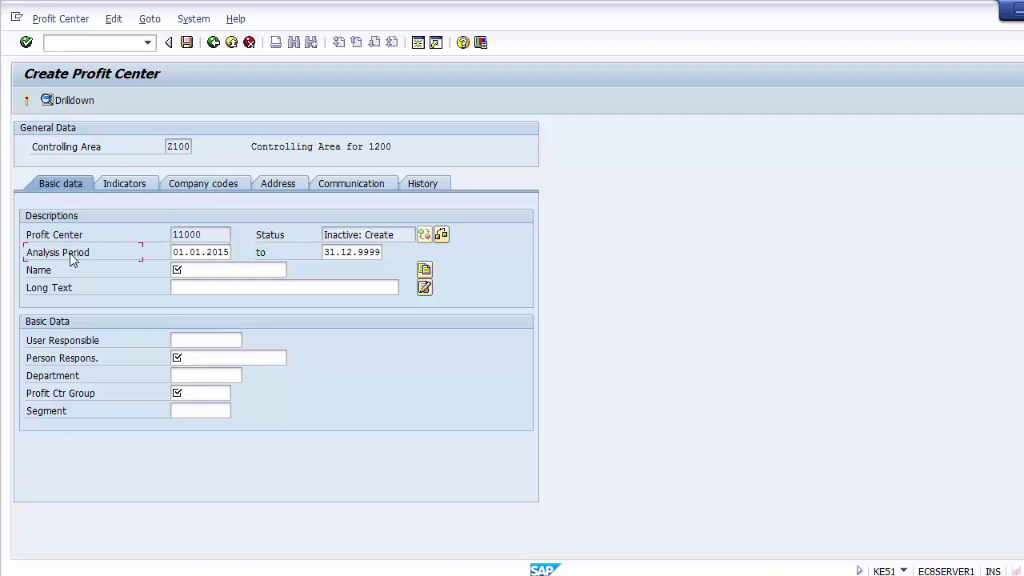
{"action": "left_click_drag", "start_coordinate": [174, 252], "coordinate": [237, 252]}
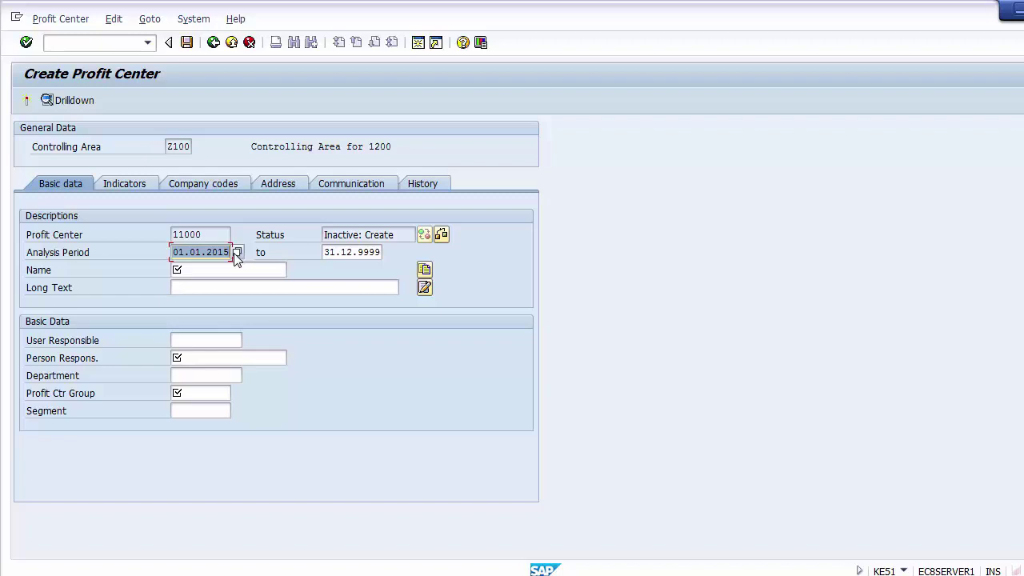
{"action": "left_click", "coordinate": [360, 252]}
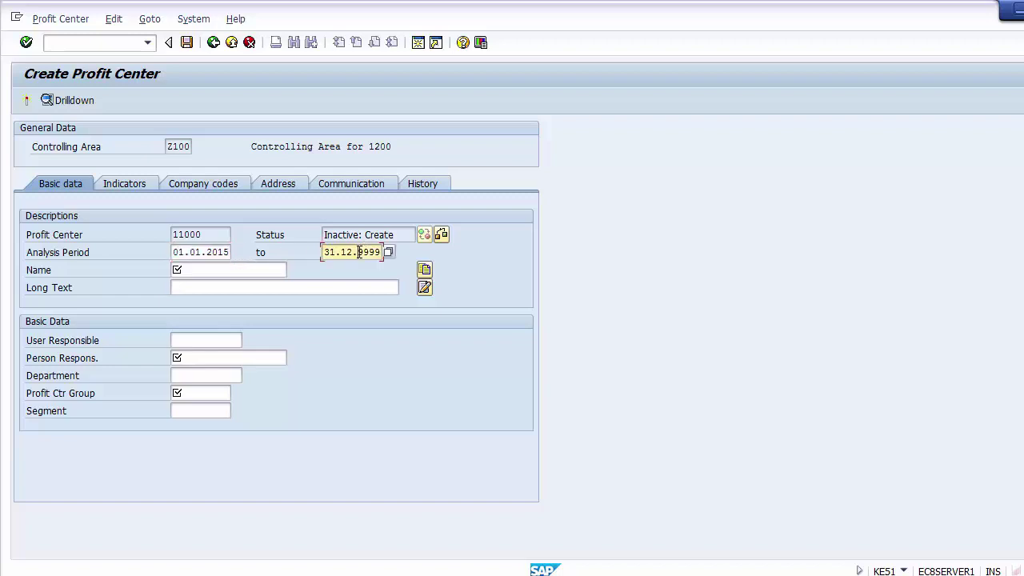
{"action": "left_click", "coordinate": [181, 253]}
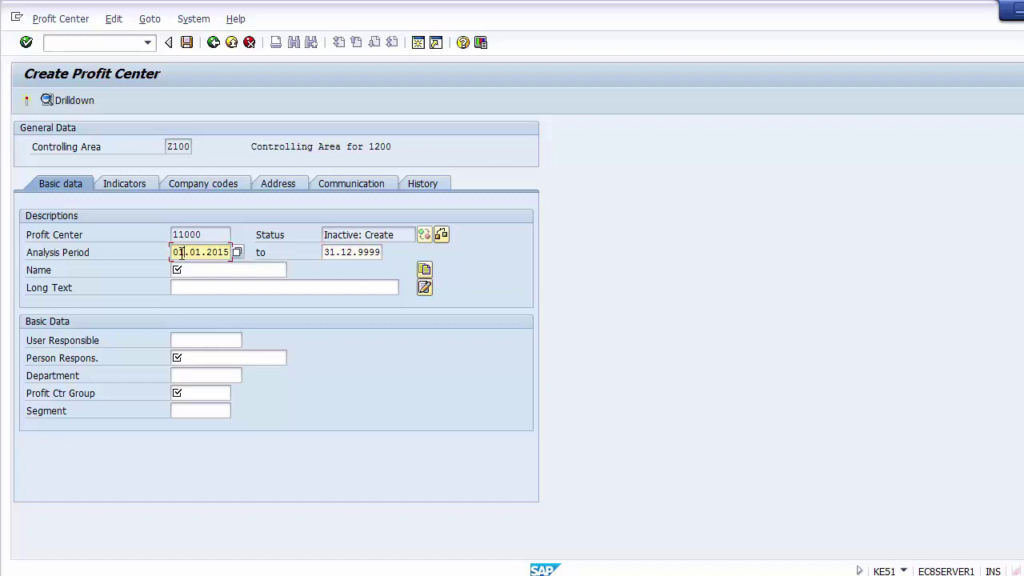
{"action": "key", "text": "BackSpace"}
{"action": "type", "text": "4"}
{"action": "key", "text": "BackSpace"}
{"action": "type", "text": "4"}
Enter SOAPS as the profit center's name and Soaps as its long text
{"action": "left_click", "coordinate": [206, 270]}
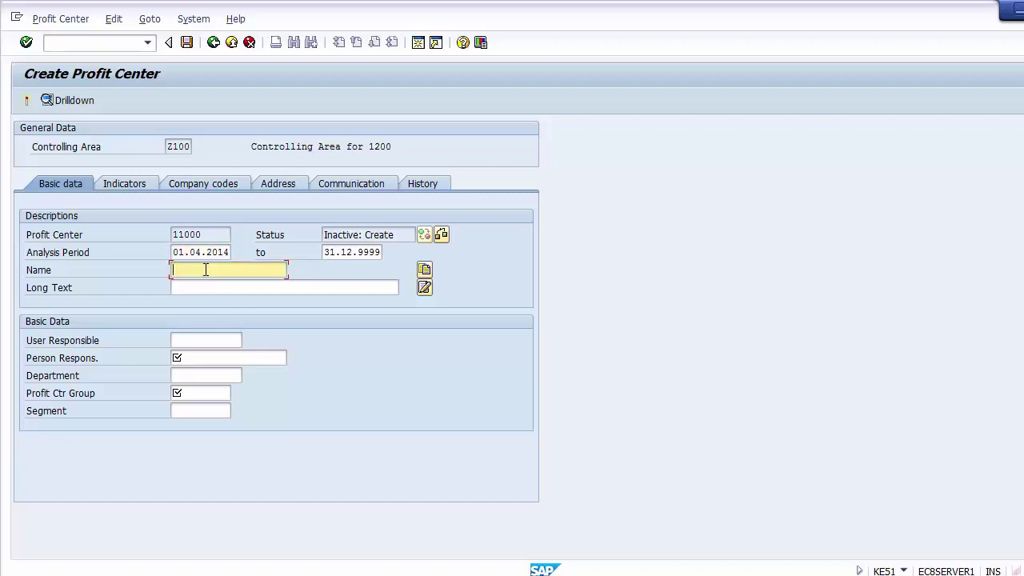
{"action": "type", "text": "S"}
{"action": "type", "text": "CE"}
{"action": "key", "text": "BackSpace"}
{"action": "key", "text": "BackSpace"}
{"action": "type", "text": "Oapi"}
{"action": "key", "text": "BackSpace"}
{"action": "key", "text": "BackSpace"}
{"action": "key", "text": "BackSpace"}
{"action": "key", "text": "BackSpace"}
{"action": "type", "text": "OAPS"}
{"action": "left_click", "coordinate": [219, 285]}
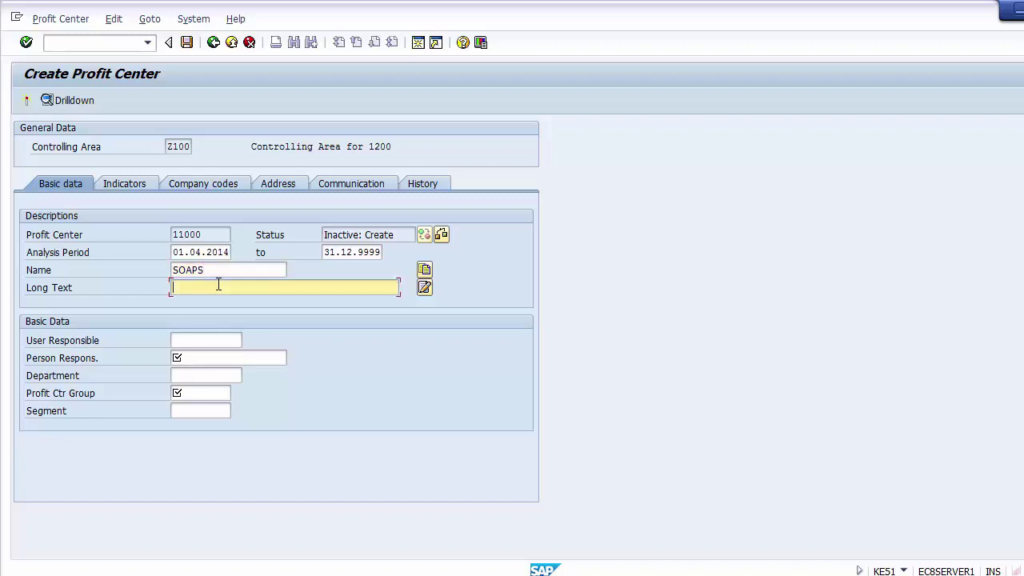
{"action": "type", "text": "Soaps"}
{"action": "key", "text": "BackSpace"}
{"action": "type", "text": "s"}
Enter the name of the person responsible and set the department to Controlling
{"action": "left_click", "coordinate": [199, 341]}
{"action": "left_click", "coordinate": [208, 355]}
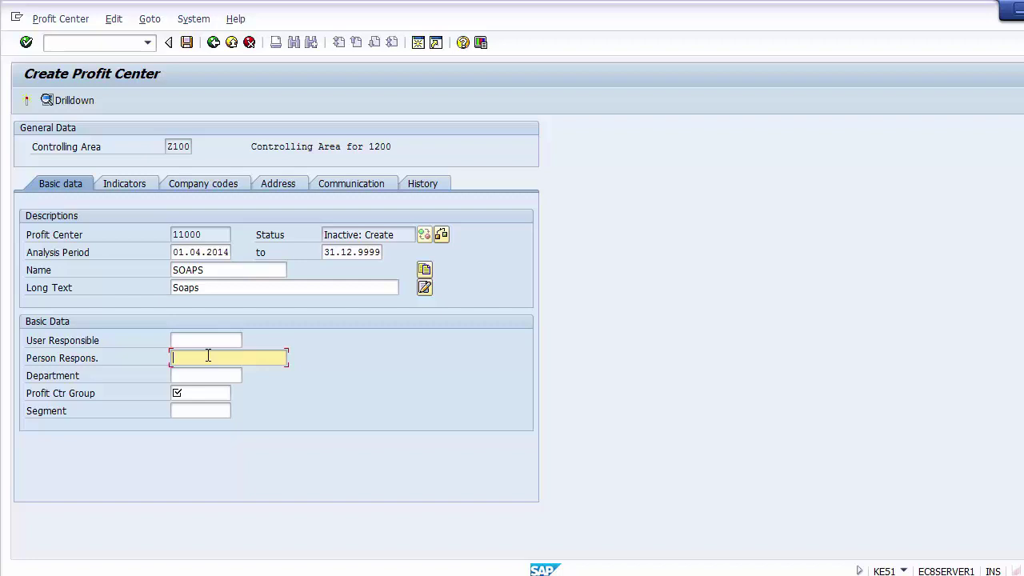
{"action": "type", "text": "Joe"}
{"action": "left_click", "coordinate": [196, 375]}
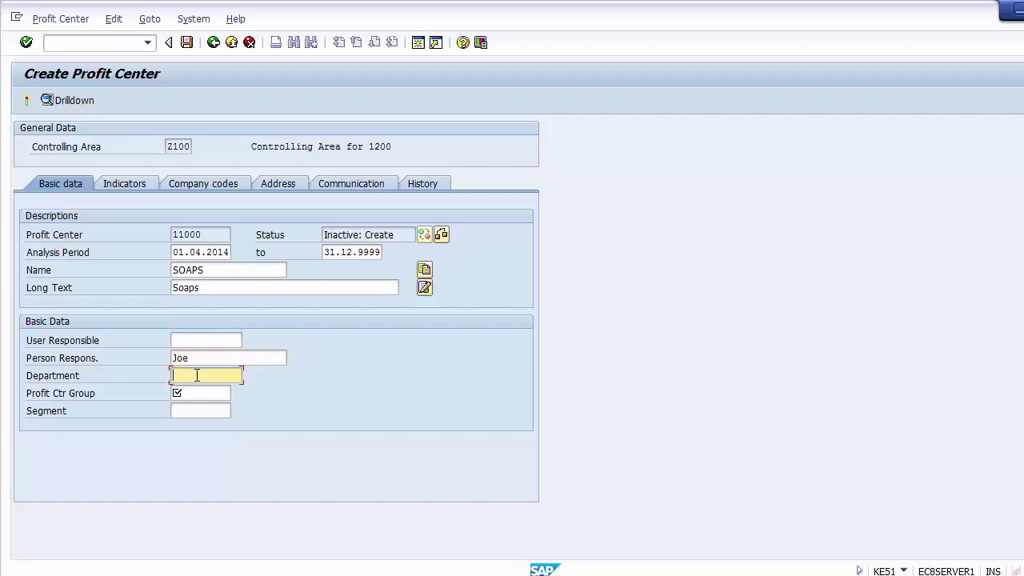
{"action": "type", "text": "Controlling"}
Check in the Excel sheet which plant heading the soap profit center 11000 falls under, then return to SAP
{"action": "left_click", "coordinate": [196, 392]}
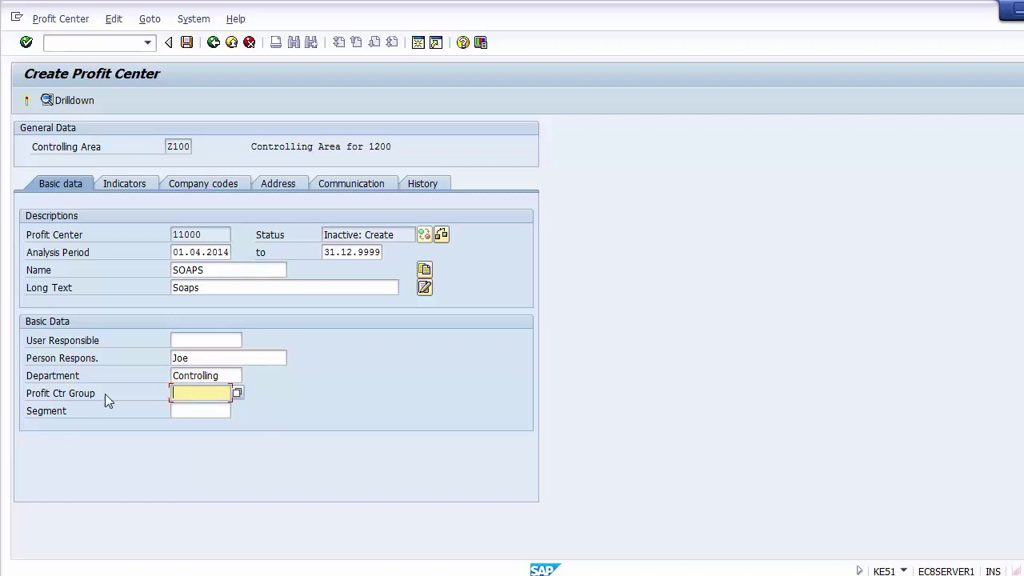
{"action": "left_click", "coordinate": [62, 400]}
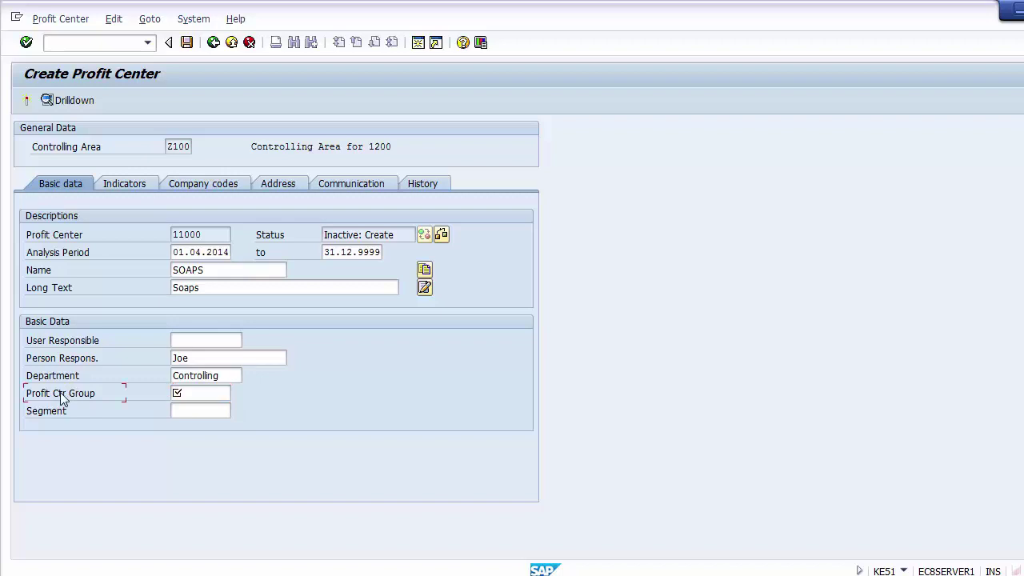
{"action": "left_click", "coordinate": [201, 393]}
{"action": "key", "text": "alt+Tab"}
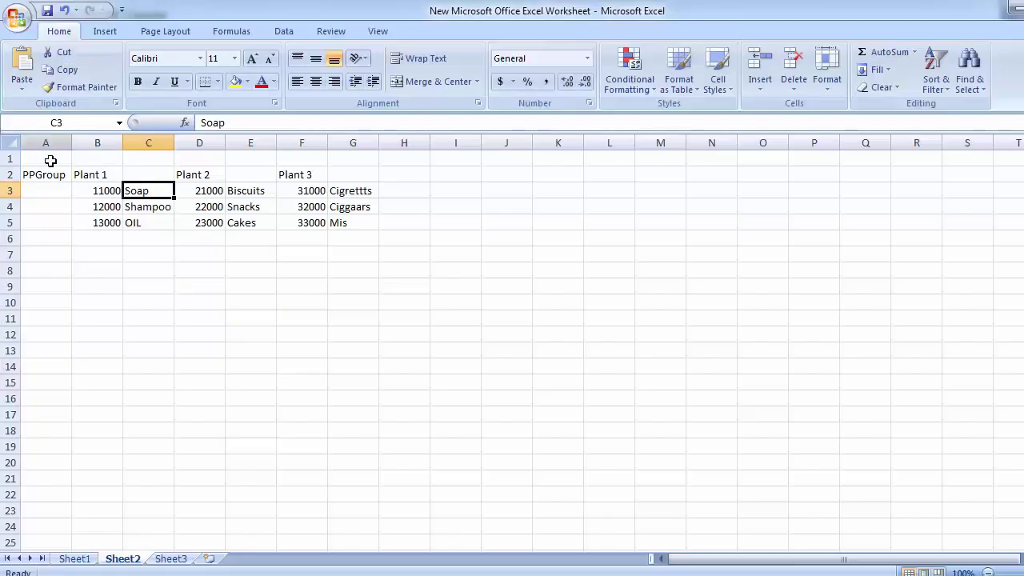
{"action": "left_click", "coordinate": [95, 190]}
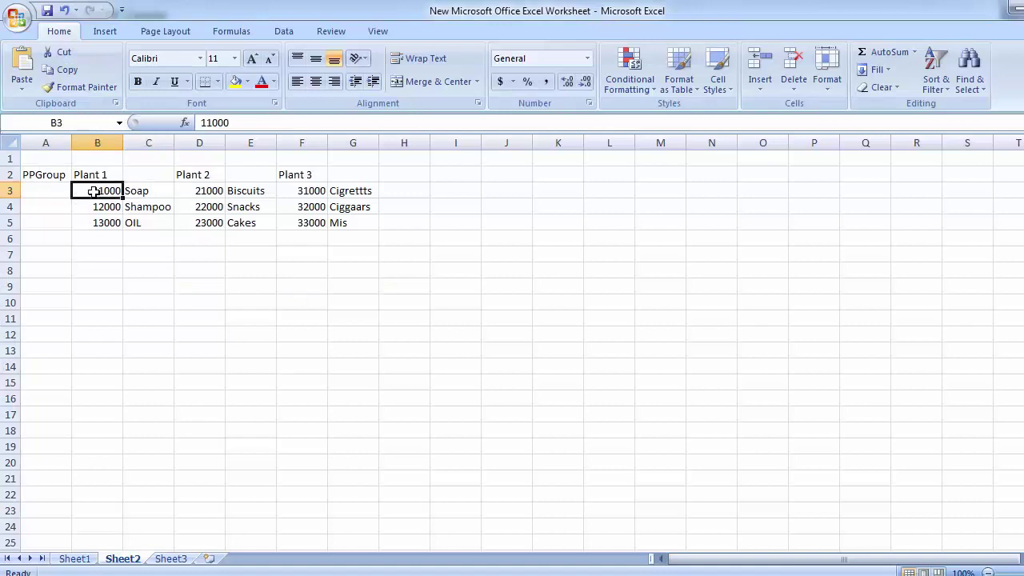
{"action": "left_click", "coordinate": [152, 190]}
{"action": "left_click", "coordinate": [84, 174]}
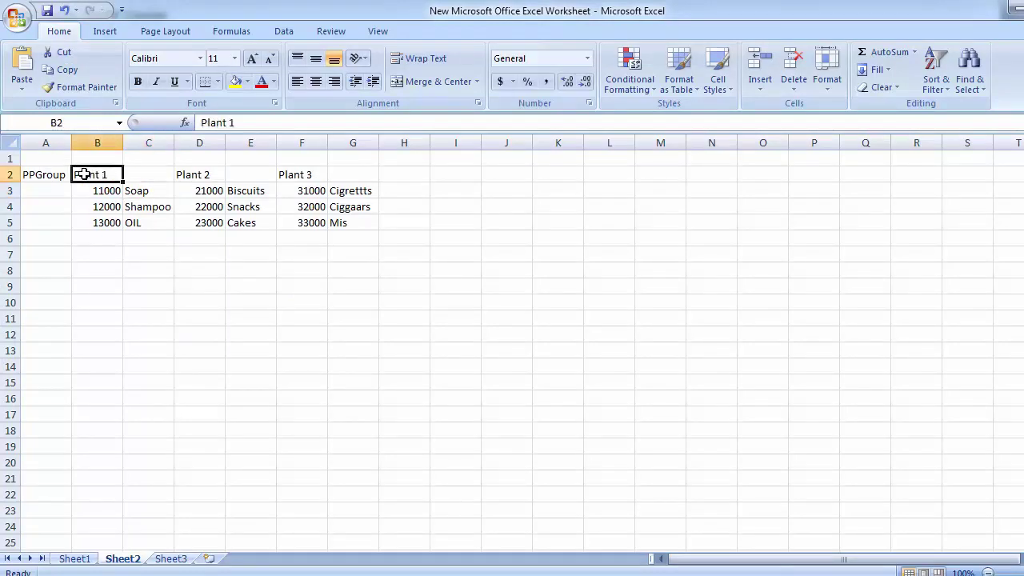
{"action": "key", "text": "alt+Tab"}
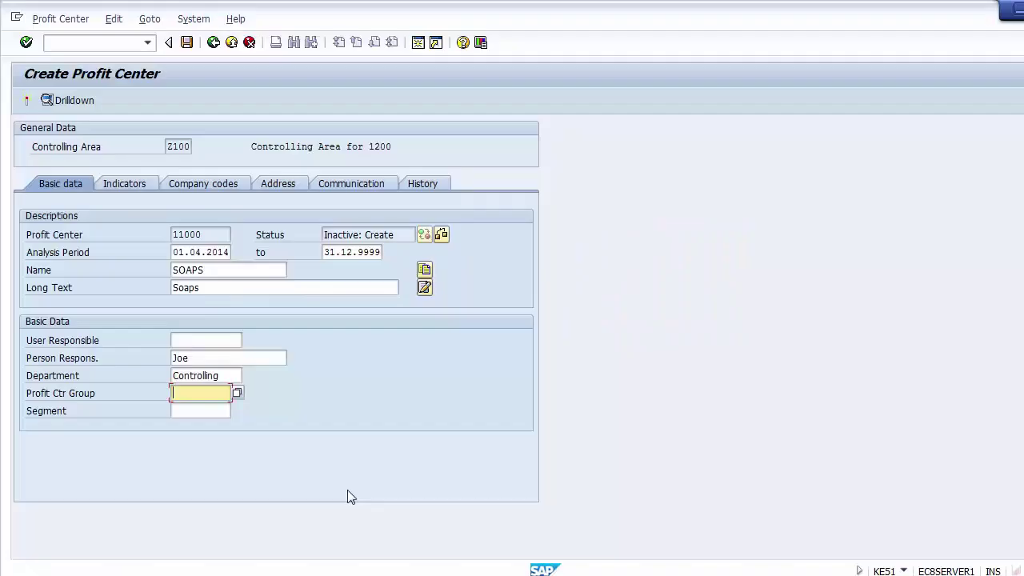
Try to assign profit center 11000 to profit center group 1000 (Plant 1), leaving the segment empty
{"action": "left_click", "coordinate": [236, 393]}
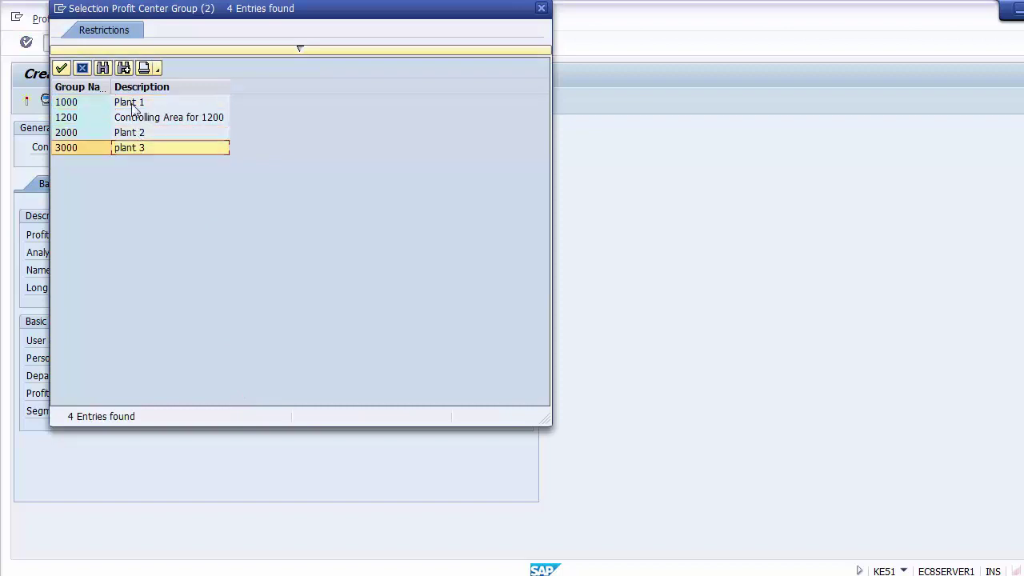
{"action": "double_click", "coordinate": [67, 103]}
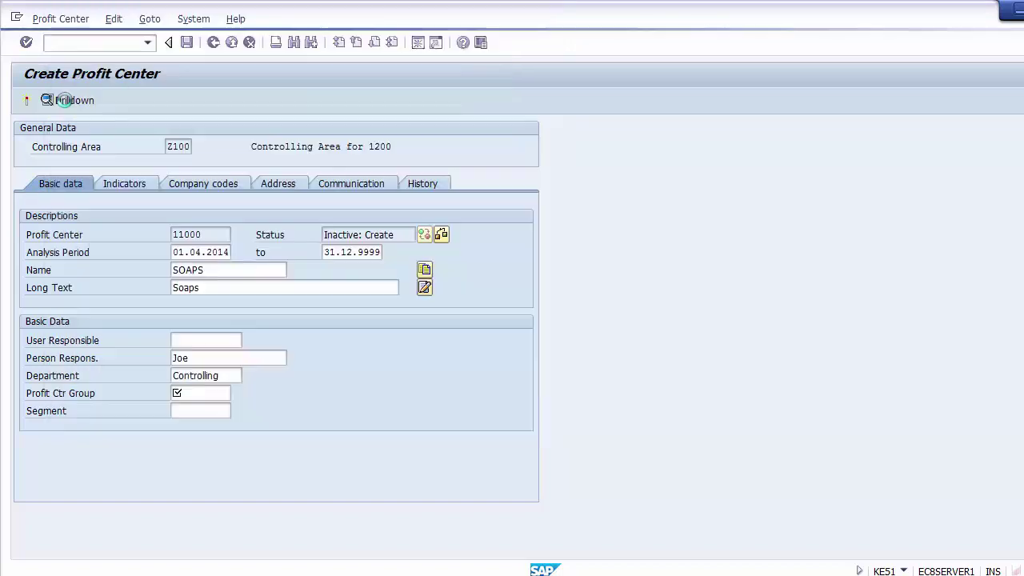
{"action": "left_click_drag", "start_coordinate": [206, 235], "coordinate": [160, 236]}
{"action": "left_click_drag", "start_coordinate": [221, 390], "coordinate": [156, 392]}
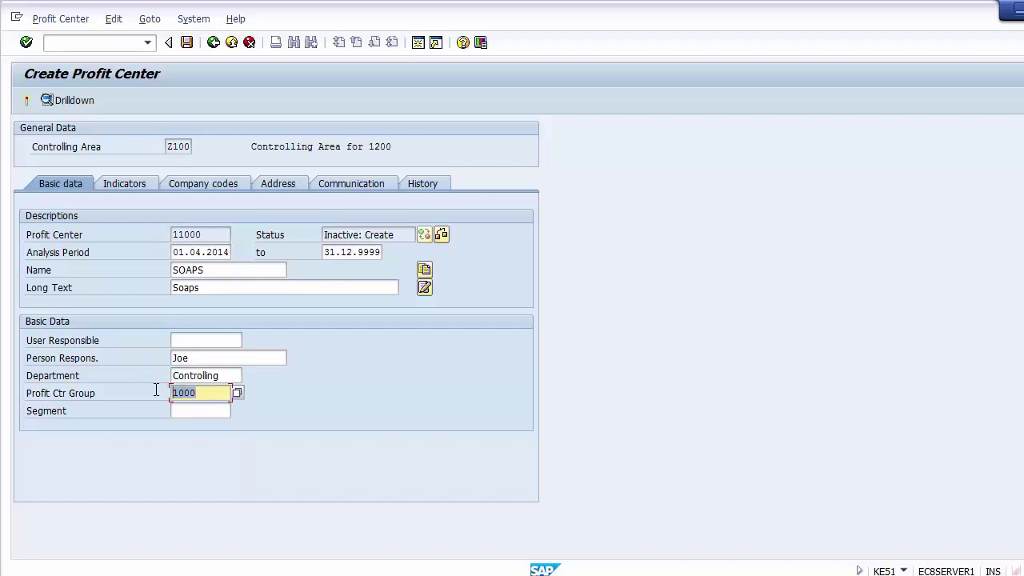
{"action": "left_click", "coordinate": [195, 411]}
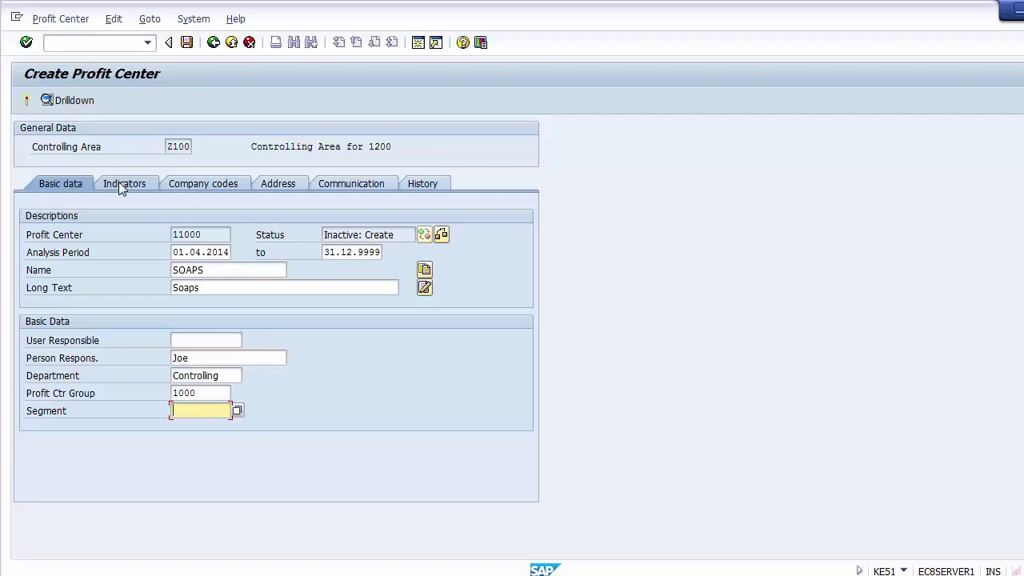
{"action": "key", "text": "Return"}
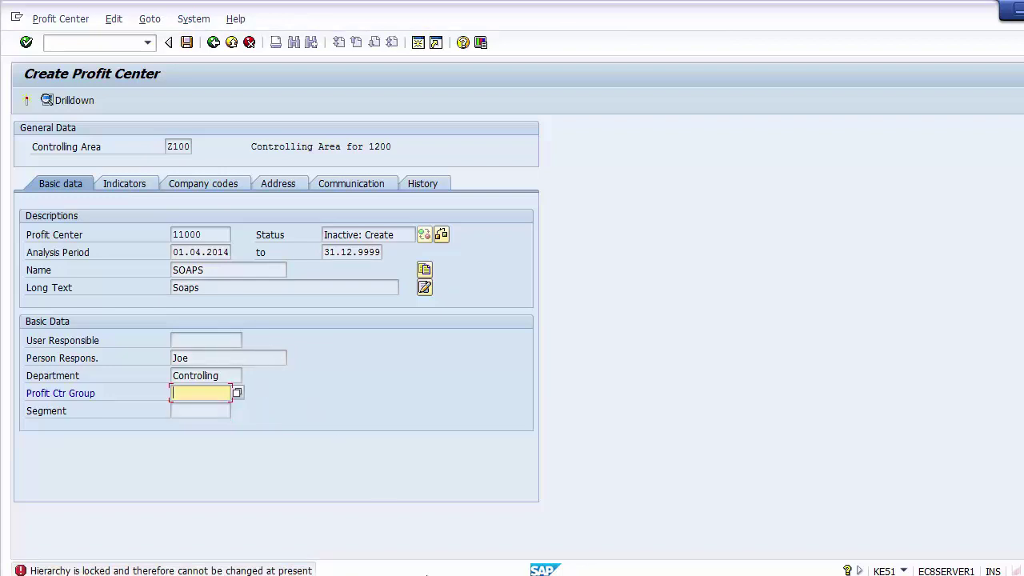
Exit the standard hierarchy change in the other SAP session, then return to the Create Profit Center session
{"action": "left_click", "coordinate": [418, 514]}
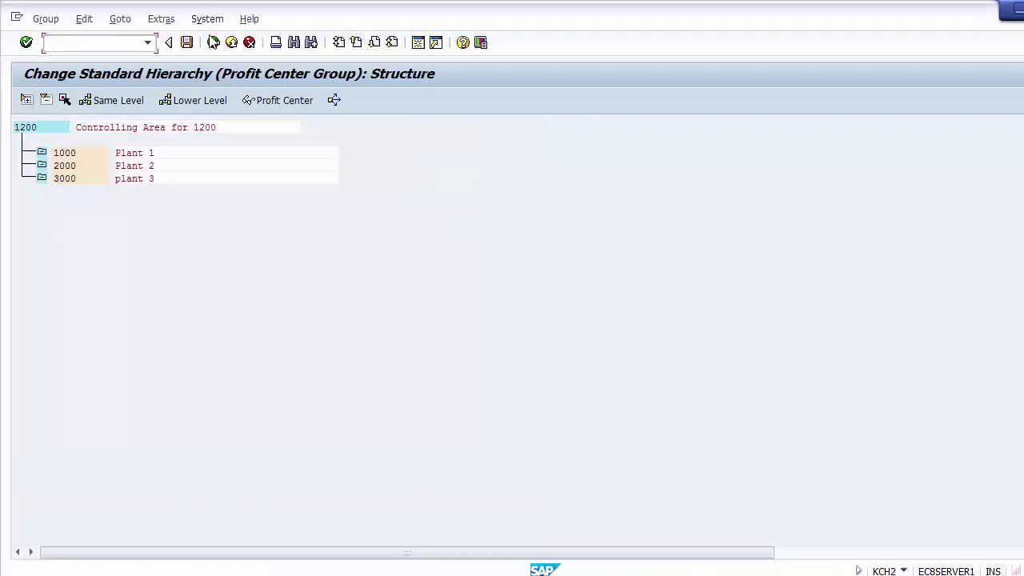
{"action": "left_click", "coordinate": [231, 42]}
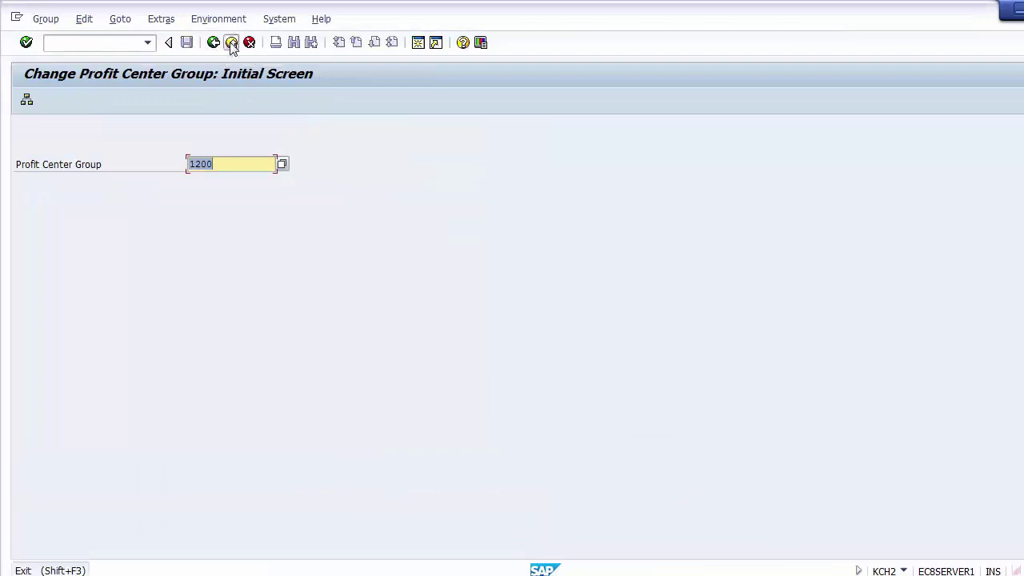
{"action": "left_click", "coordinate": [230, 42]}
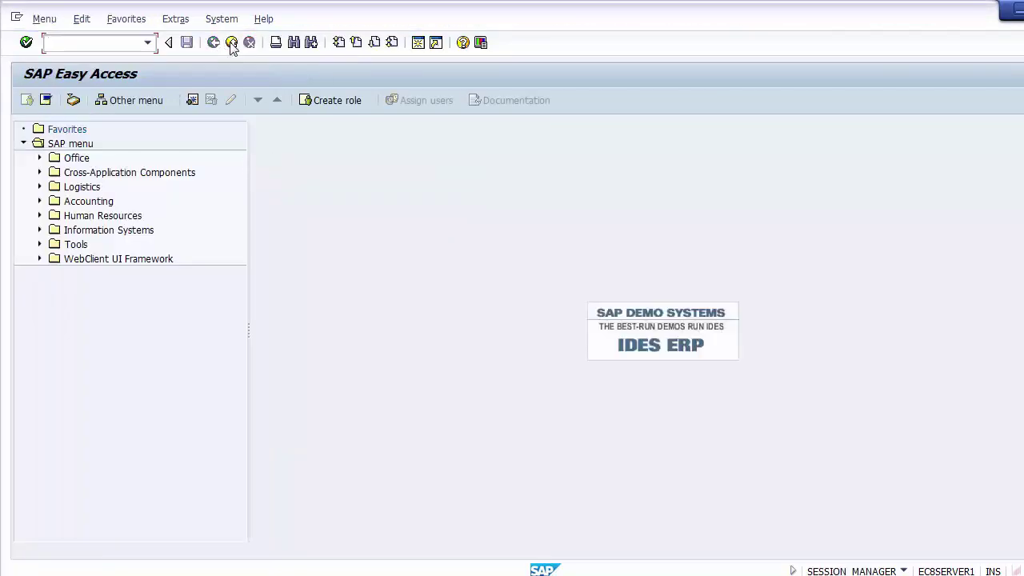
{"action": "left_click", "coordinate": [231, 41]}
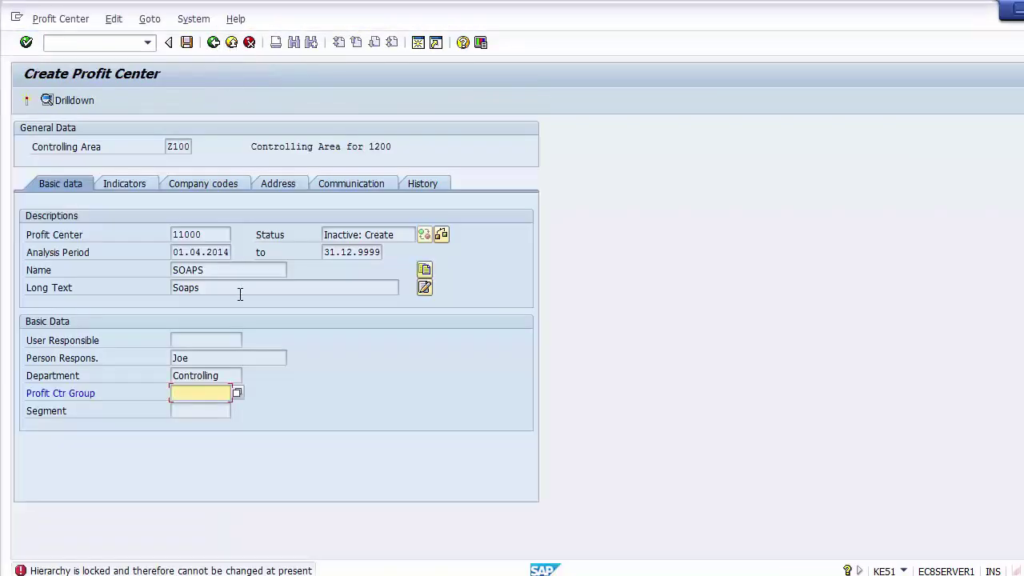
Assign profit center 11000 to profit center group 1000 (Plant 1) and show its indicator settings
{"action": "type", "text": "☑"}
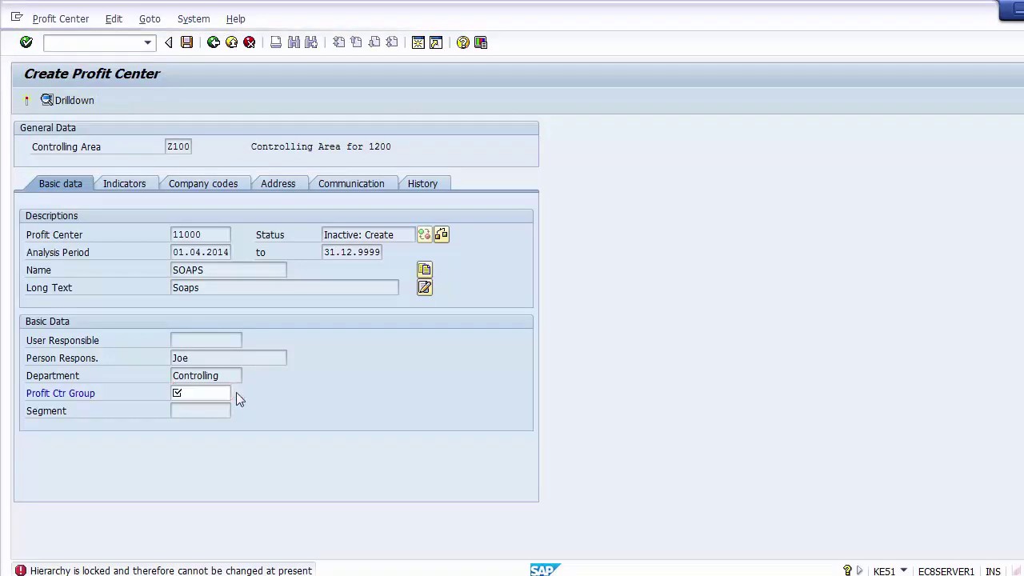
{"action": "left_click", "coordinate": [125, 179]}
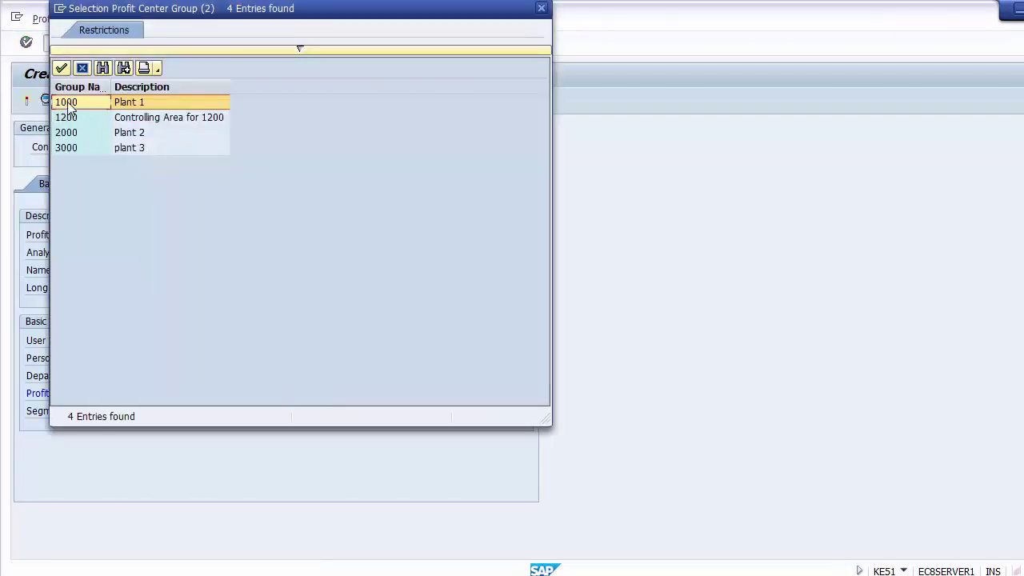
{"action": "double_click", "coordinate": [67, 101]}
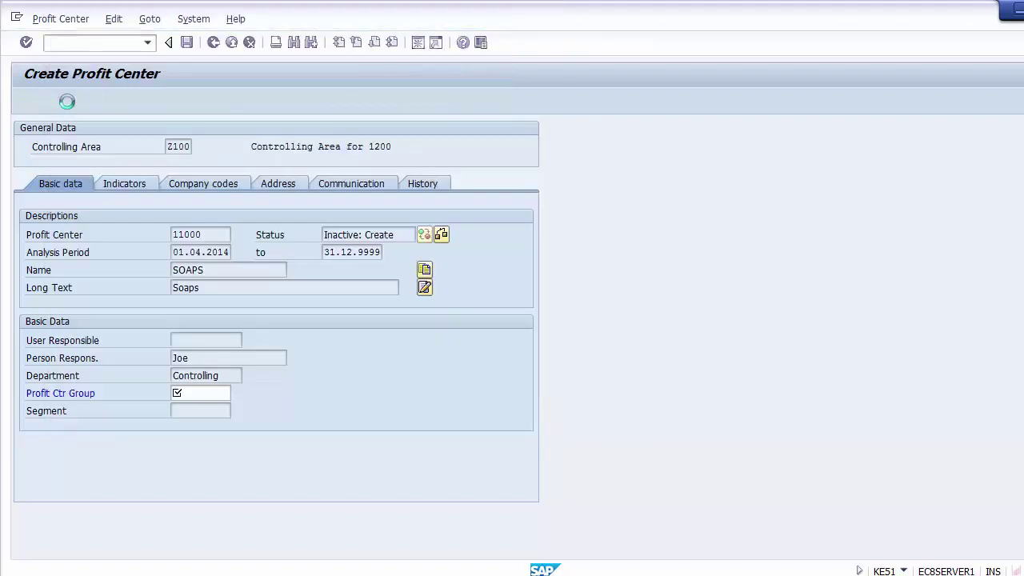
{"action": "left_click", "coordinate": [129, 184]}
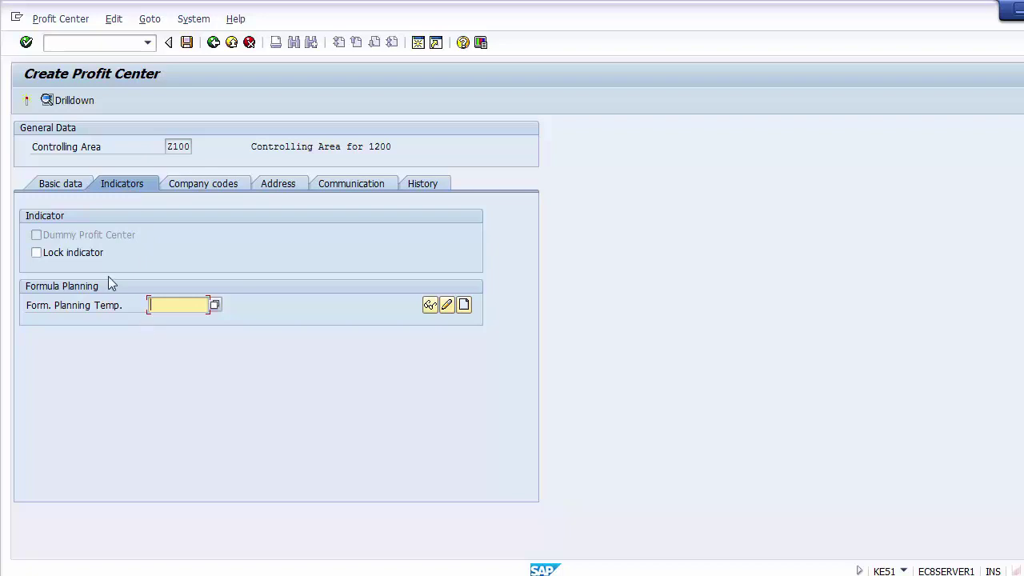
Review profit center 11000's indicators, company code assignment, address and communication data, and recheck its basic data
{"action": "left_click", "coordinate": [70, 254]}
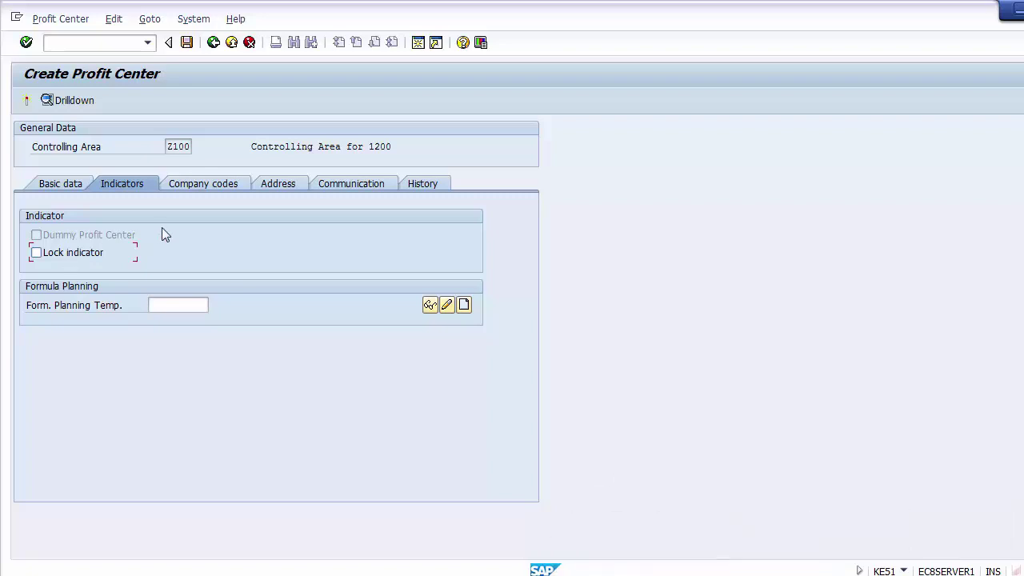
{"action": "left_click", "coordinate": [191, 183]}
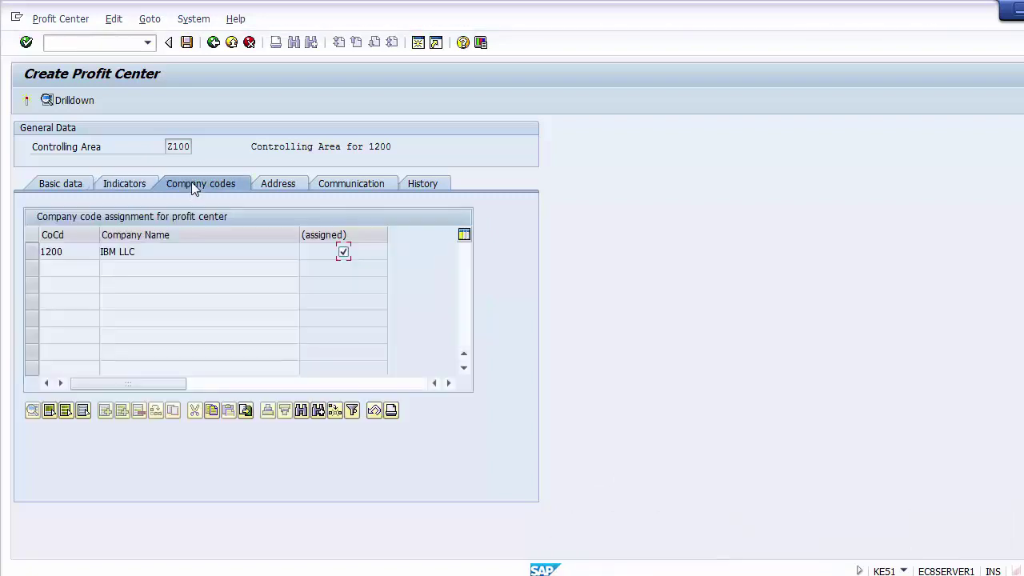
{"action": "left_click", "coordinate": [337, 187]}
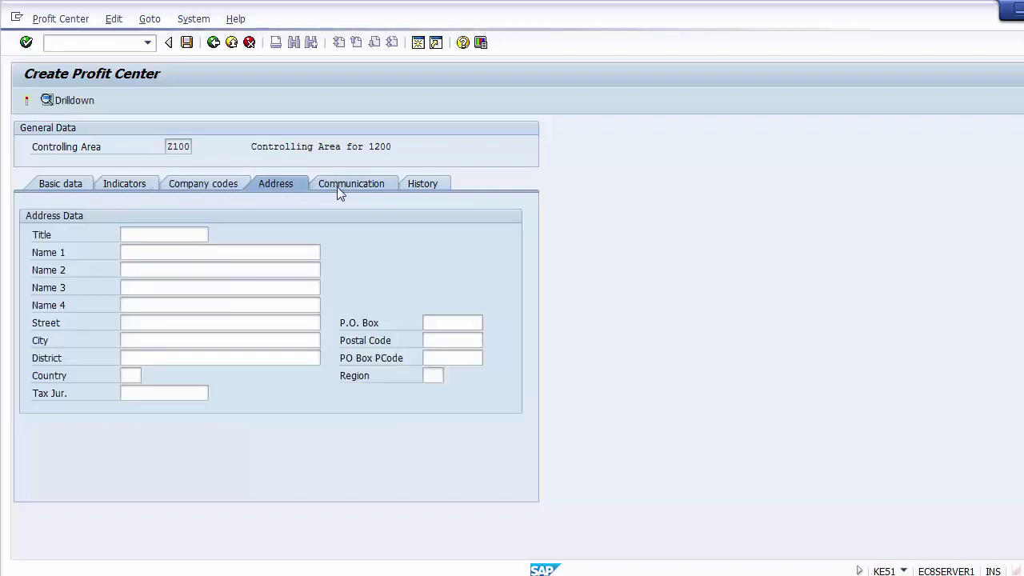
{"action": "left_click", "coordinate": [311, 189]}
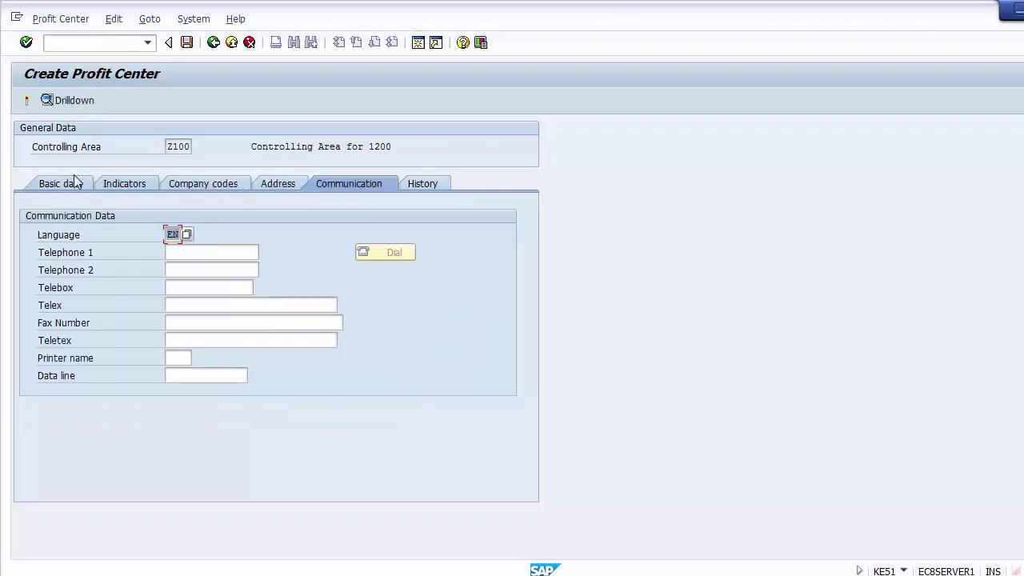
{"action": "left_click", "coordinate": [76, 182]}
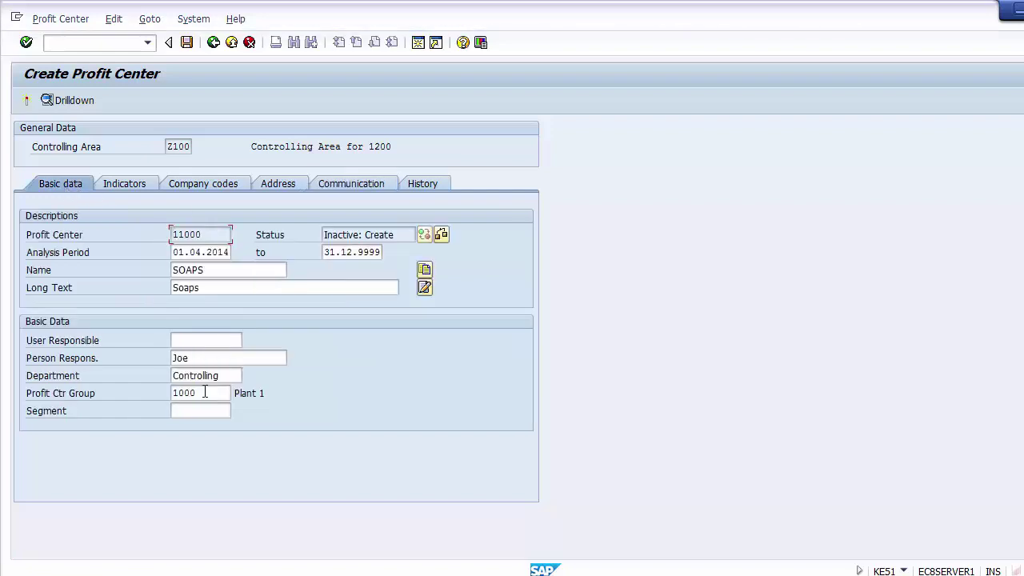
{"action": "left_click", "coordinate": [220, 270]}
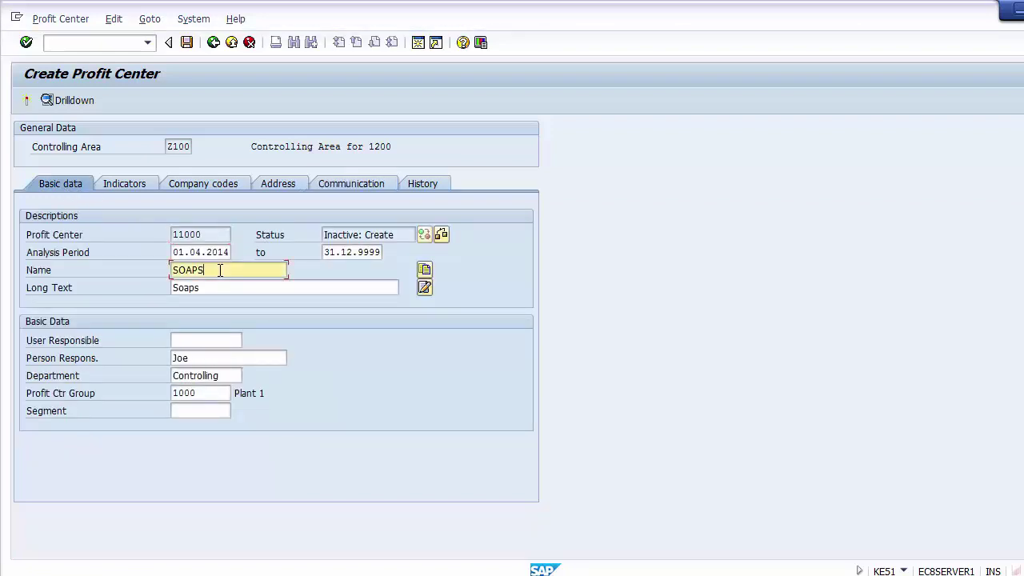
{"action": "left_click", "coordinate": [184, 252]}
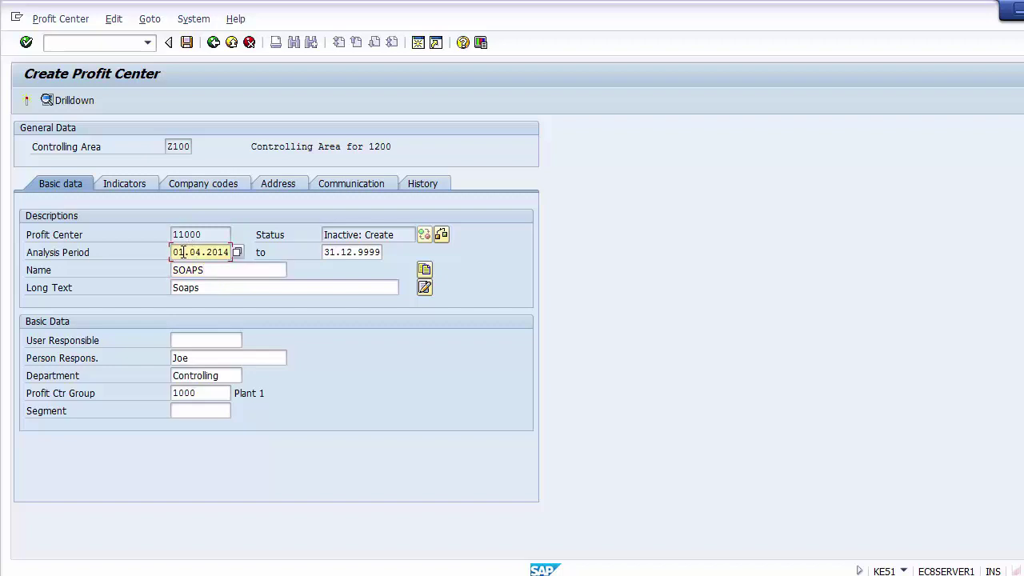
{"action": "left_click", "coordinate": [214, 358]}
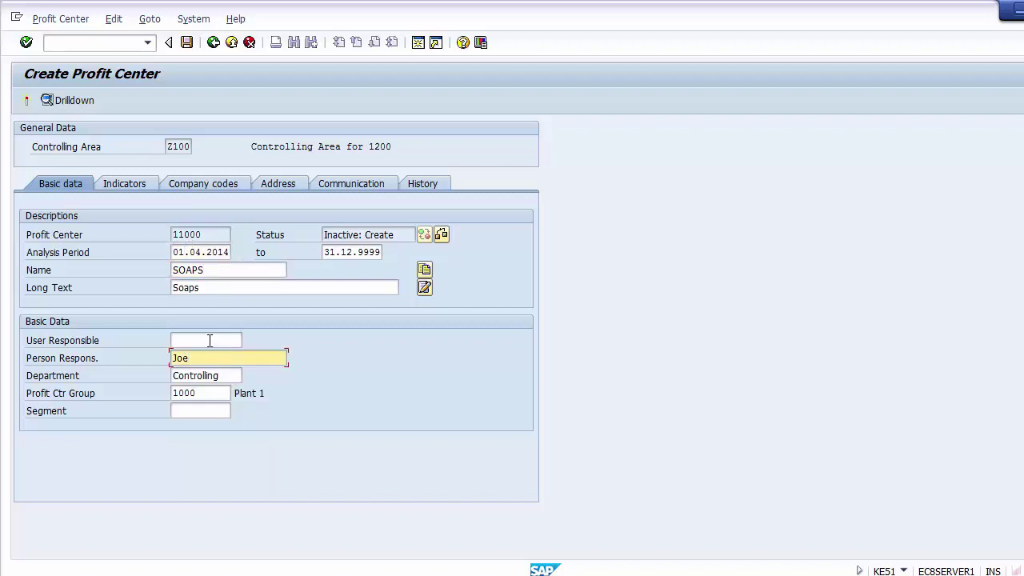
{"action": "left_click", "coordinate": [210, 341]}
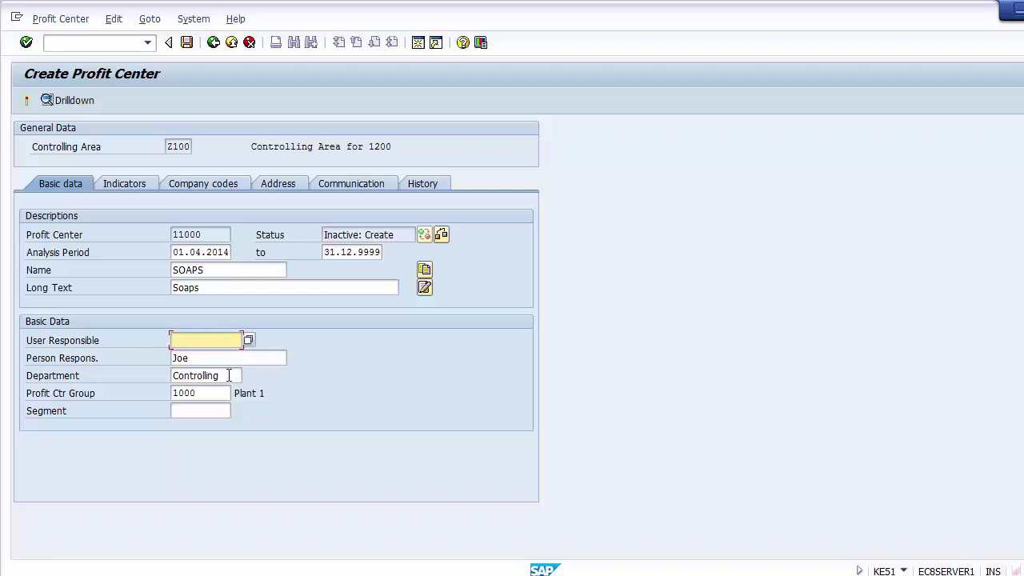
{"action": "left_click", "coordinate": [229, 375]}
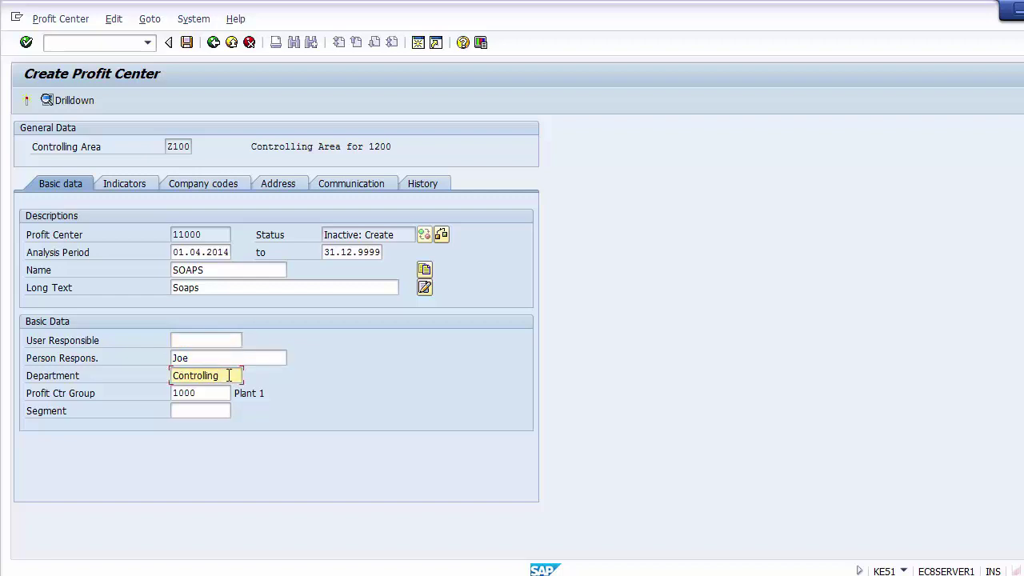
{"action": "left_click", "coordinate": [226, 393]}
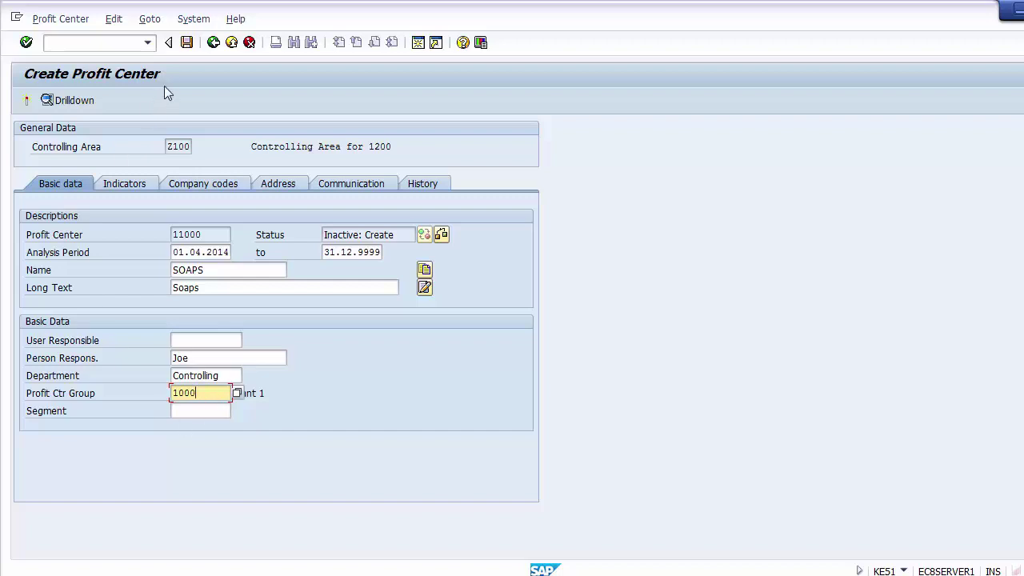
Save profit center 11000 without activating it and acknowledge the information message
{"action": "left_click", "coordinate": [183, 46]}
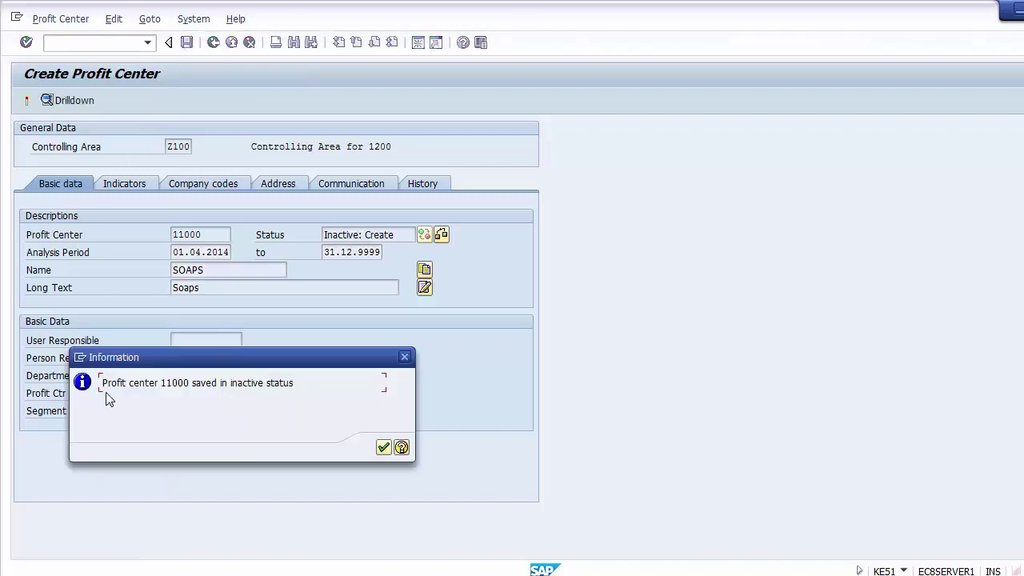
{"action": "left_click_drag", "start_coordinate": [103, 382], "coordinate": [302, 394]}
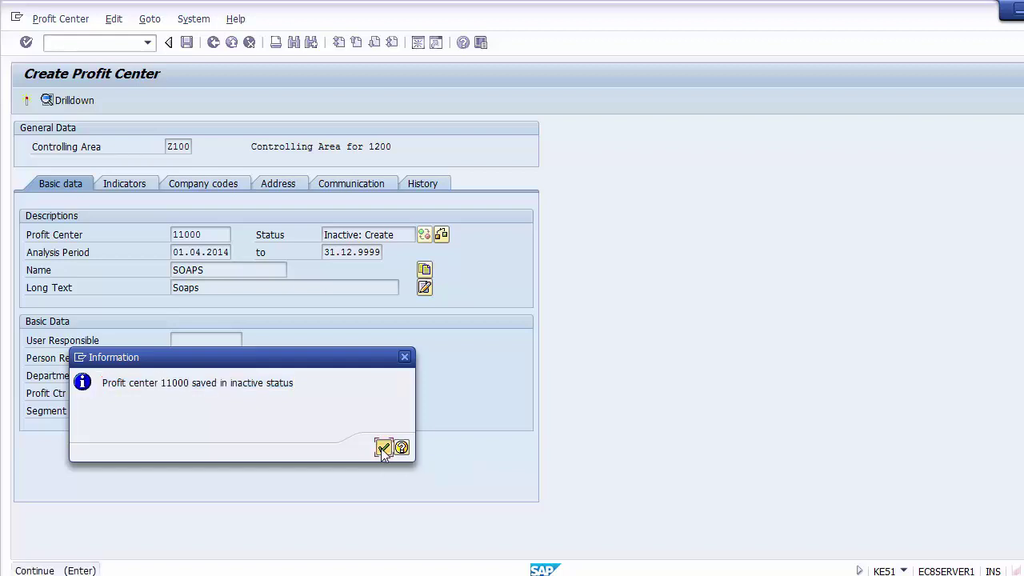
{"action": "left_click", "coordinate": [382, 448]}
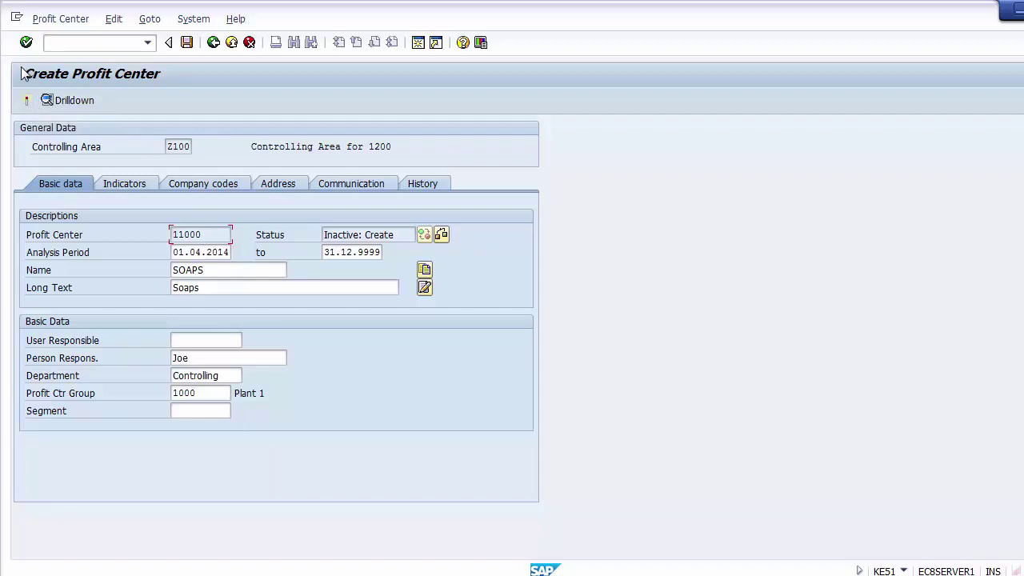
Activate the saved profit center 11000
{"action": "left_click_drag", "start_coordinate": [203, 234], "coordinate": [155, 244]}
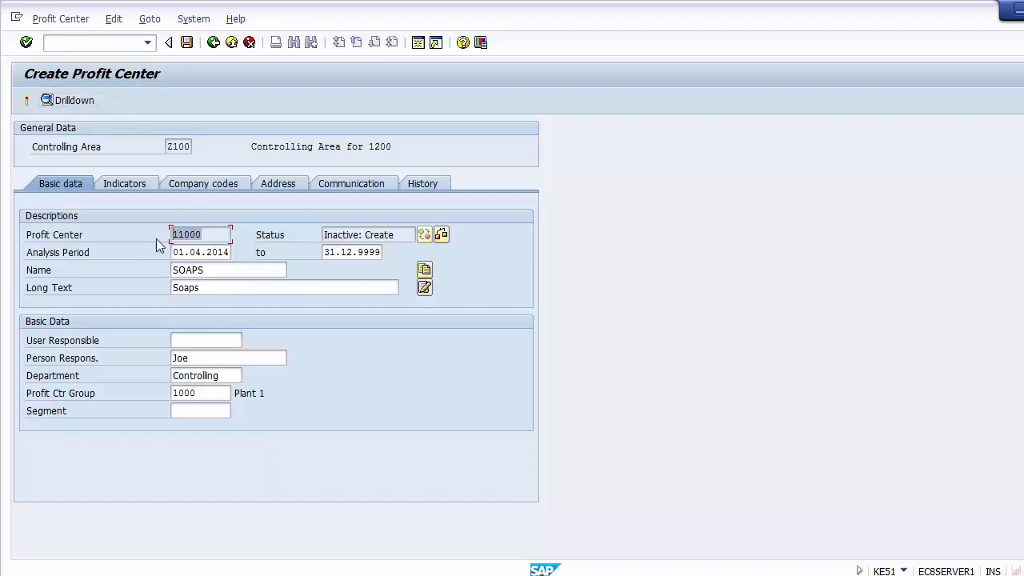
{"action": "left_click", "coordinate": [215, 236]}
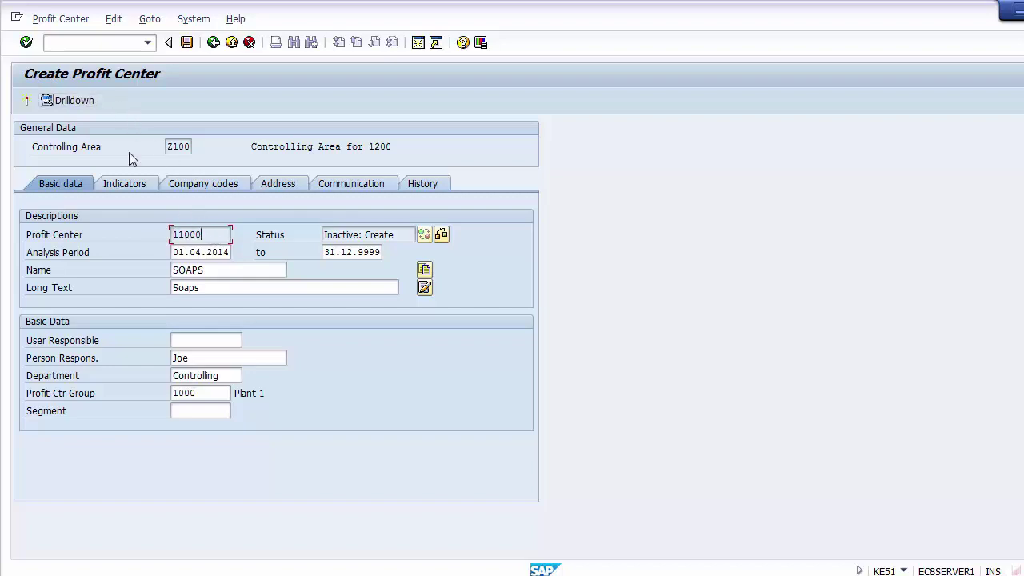
{"action": "left_click", "coordinate": [26, 102]}
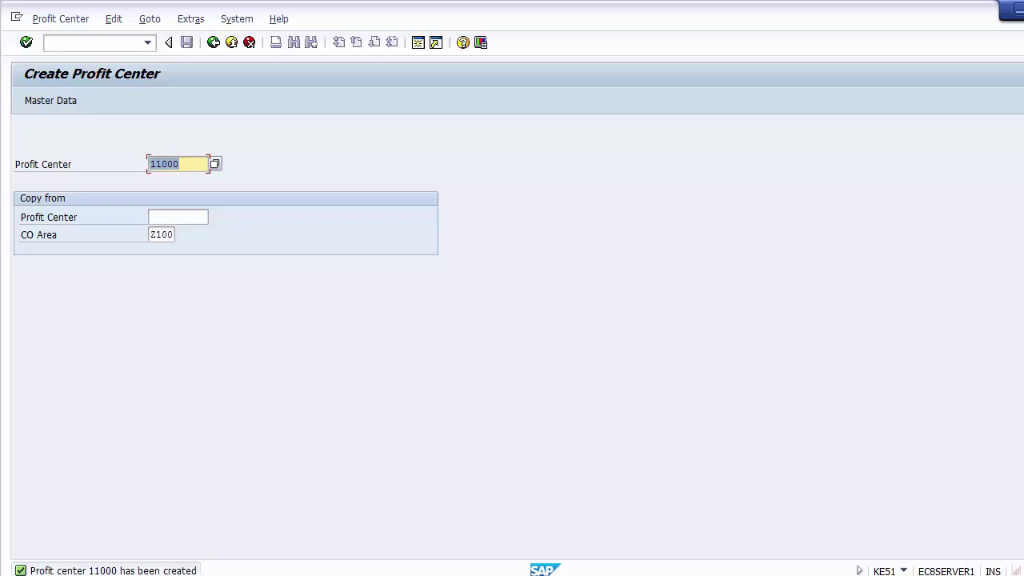
Copy the name Shampoo for profit center 12000 from the Excel sheet, then return to SAP
{"action": "key", "text": "alt+Tab"}
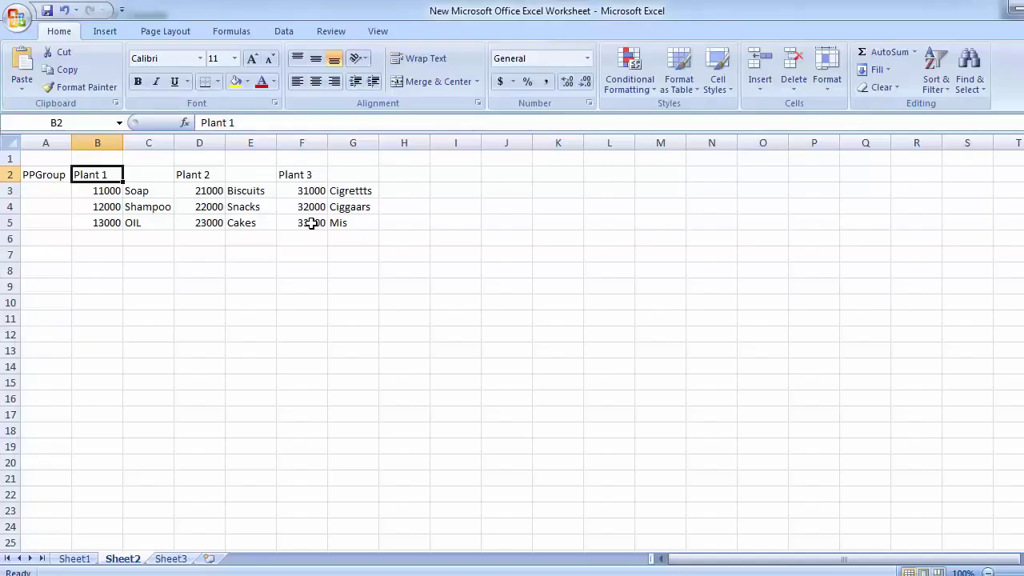
{"action": "left_click", "coordinate": [143, 208]}
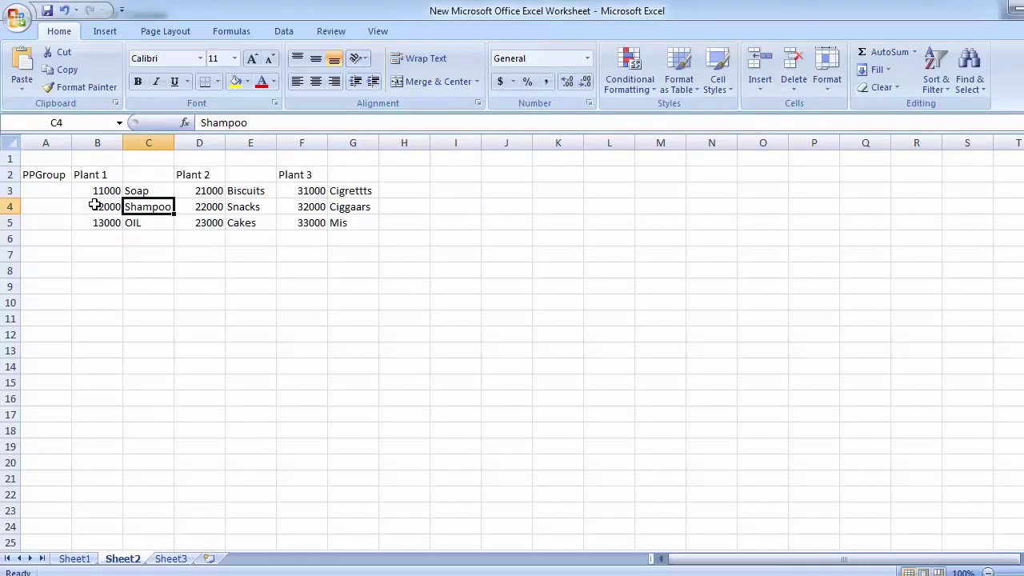
{"action": "key", "text": "ctrl+c"}
{"action": "key", "text": "alt+Tab"}
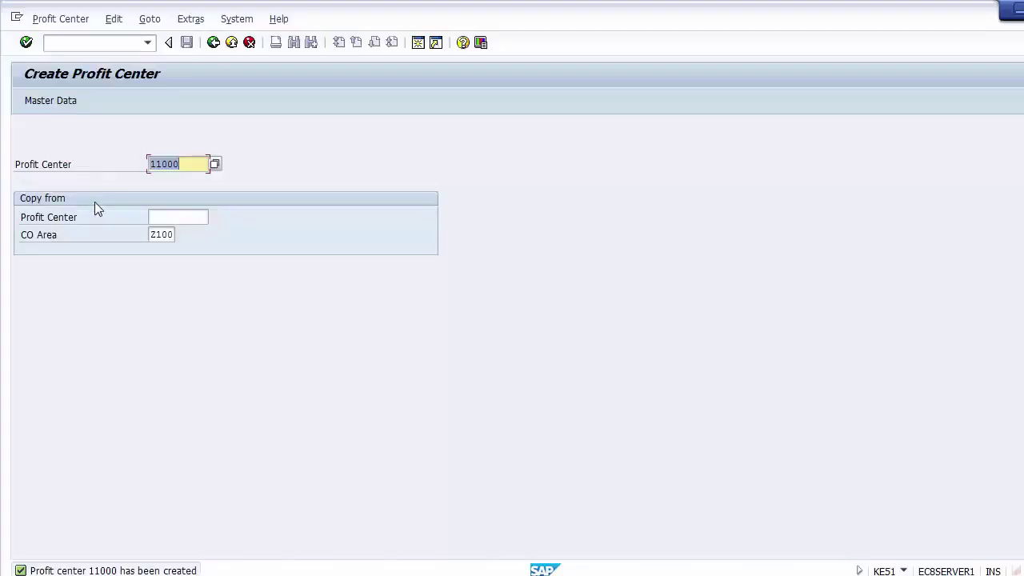
Change the profit center number to 12000 and open its master data for creation
{"action": "left_click", "coordinate": [158, 163]}
{"action": "type", "text": "2"}
{"action": "key", "text": "Delete"}
{"action": "left_click_drag", "start_coordinate": [199, 162], "coordinate": [127, 167]}
{"action": "left_click", "coordinate": [188, 164]}
{"action": "key", "text": "Return"}
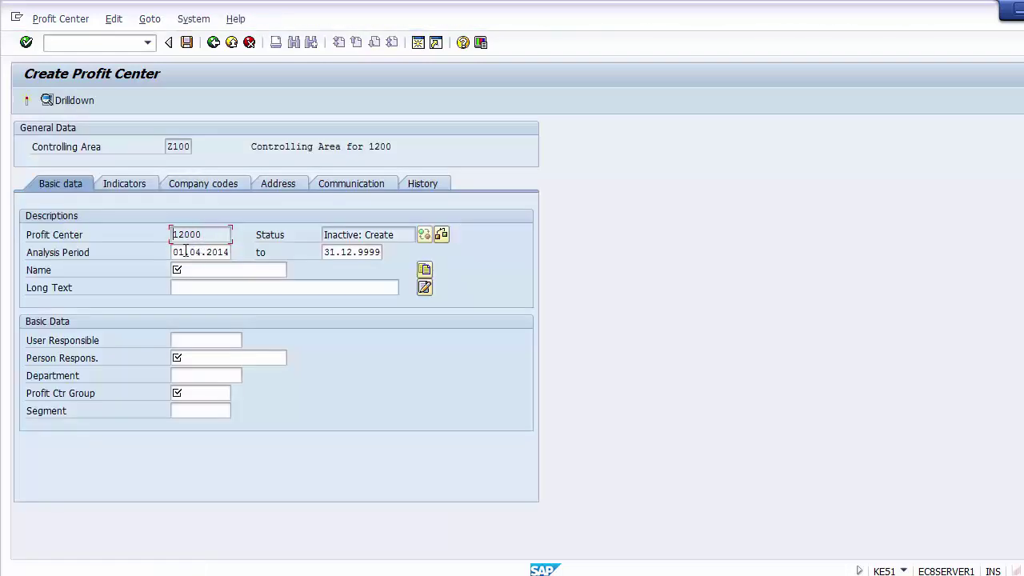
Enter Shampoo as both the name and the long text of profit center 12000
{"action": "left_click_drag", "start_coordinate": [208, 235], "coordinate": [160, 235]}
{"action": "left_click", "coordinate": [219, 253]}
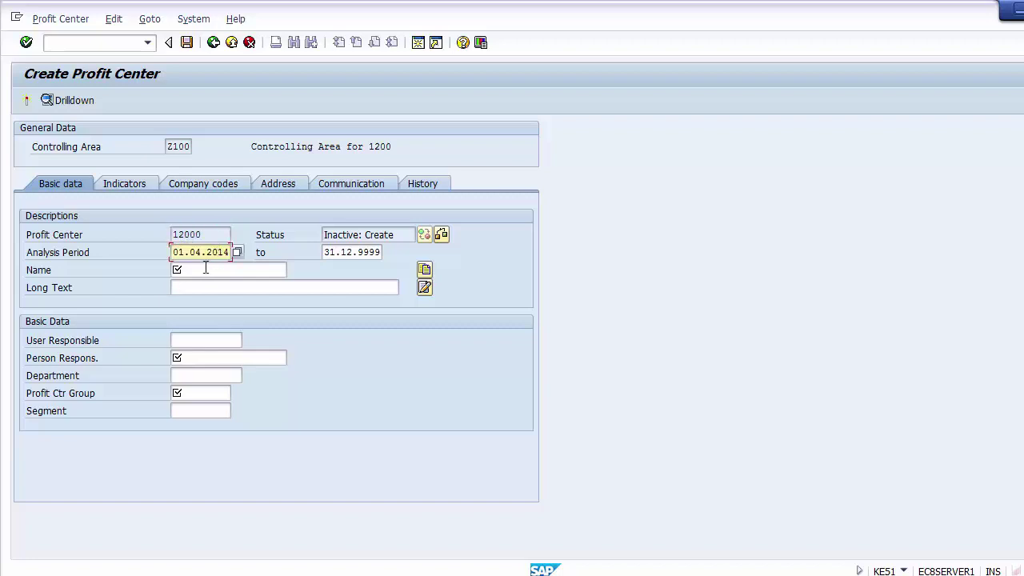
{"action": "left_click", "coordinate": [206, 270]}
{"action": "type", "text": "Shampoo"}
{"action": "left_click", "coordinate": [208, 286]}
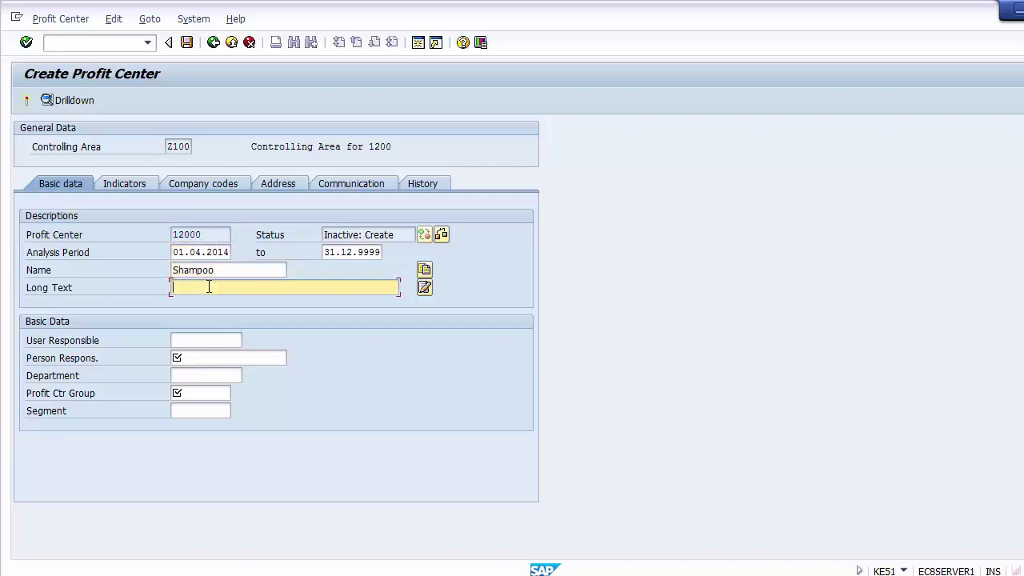
{"action": "key", "text": "ctrl+v"}
Enter the responsible person's name for profit center 12000, leaving the user responsible and department empty
{"action": "left_click", "coordinate": [210, 355]}
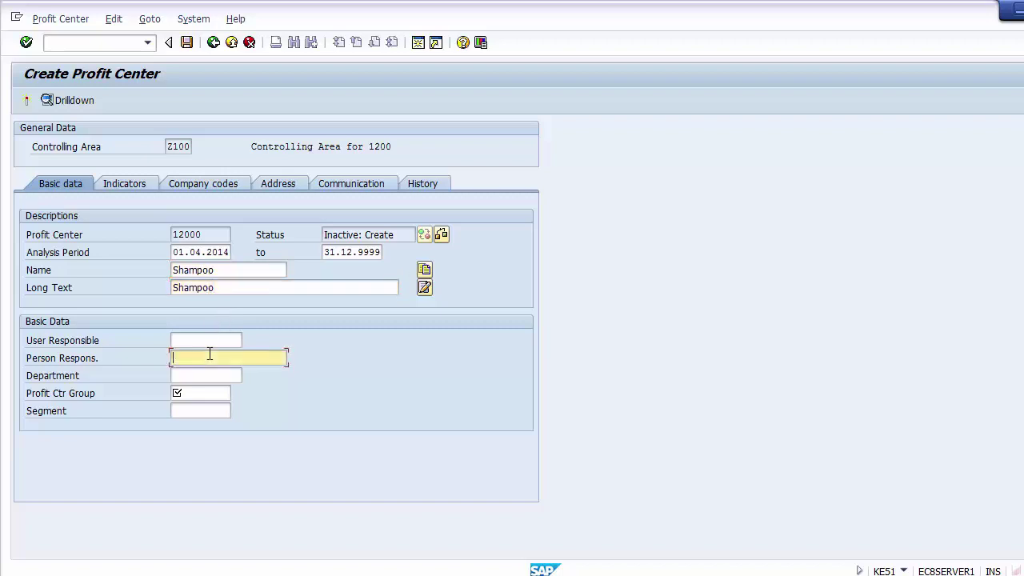
{"action": "left_click", "coordinate": [203, 373]}
{"action": "left_click", "coordinate": [190, 360]}
{"action": "left_click", "coordinate": [194, 393]}
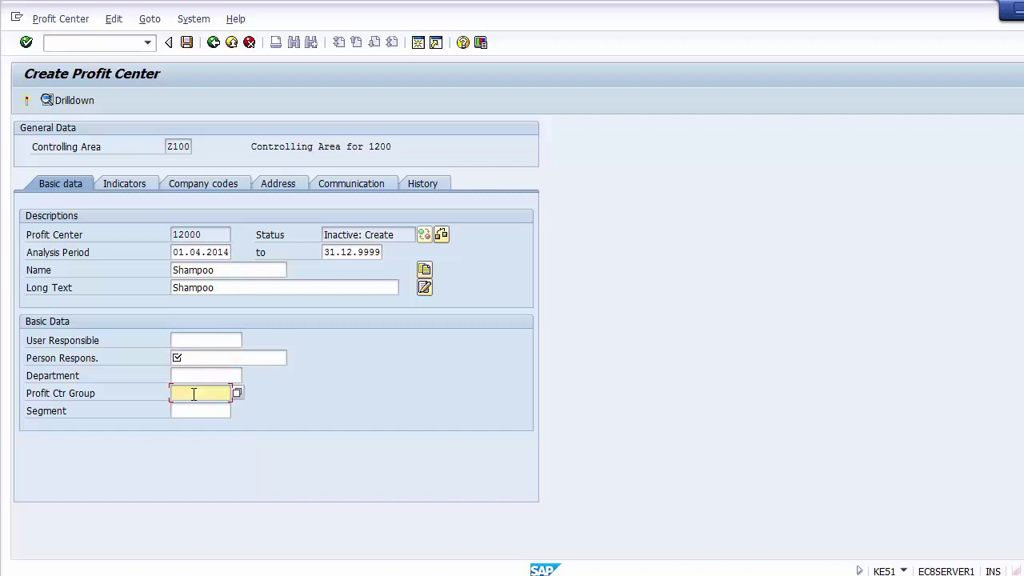
{"action": "left_click", "coordinate": [191, 341]}
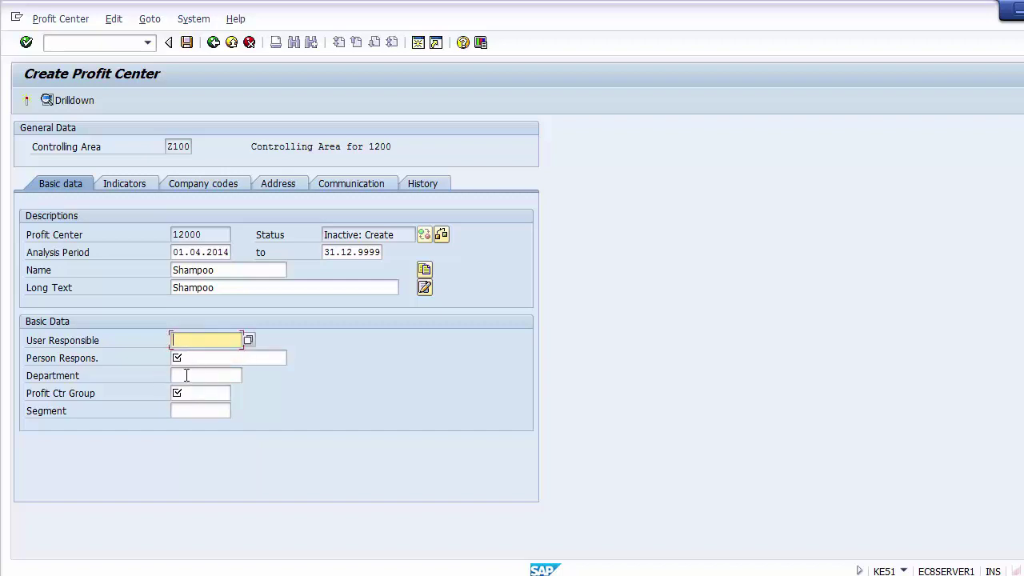
{"action": "left_click", "coordinate": [191, 361]}
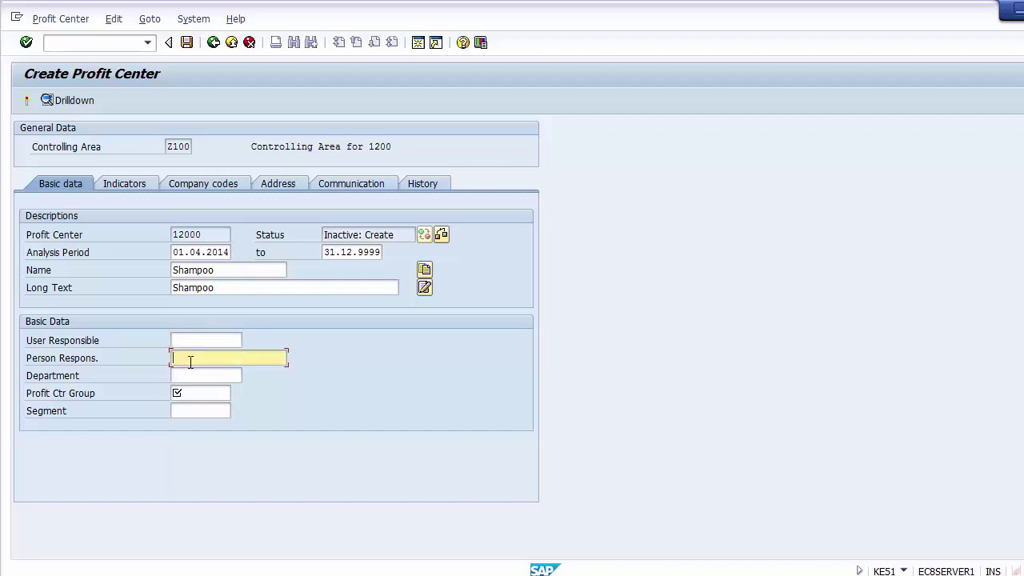
{"action": "type", "text": "JOE"}
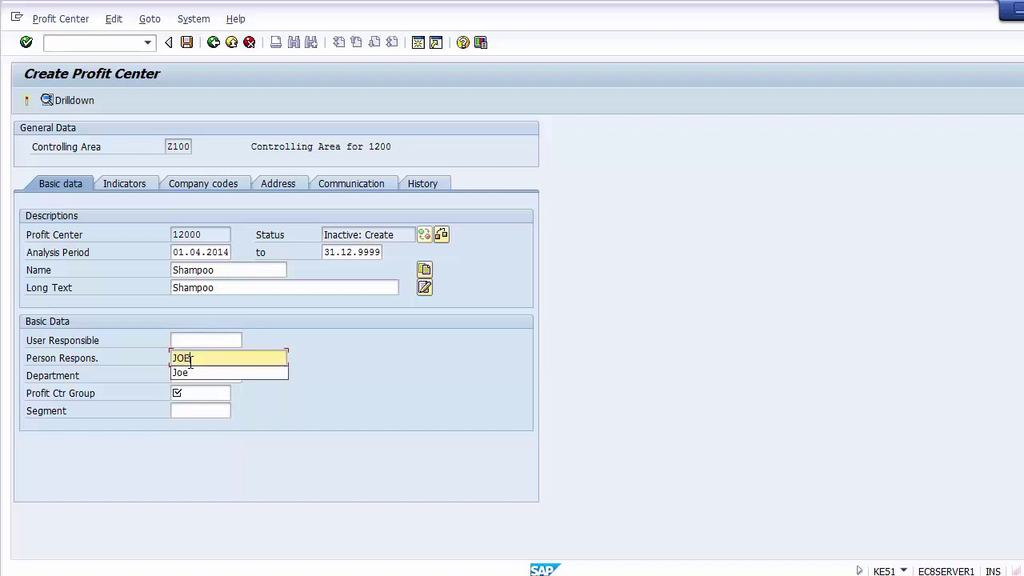
Assign profit center 12000 to profit center group 1000 (Plant 1) from the list of available groups
{"action": "left_click", "coordinate": [197, 394]}
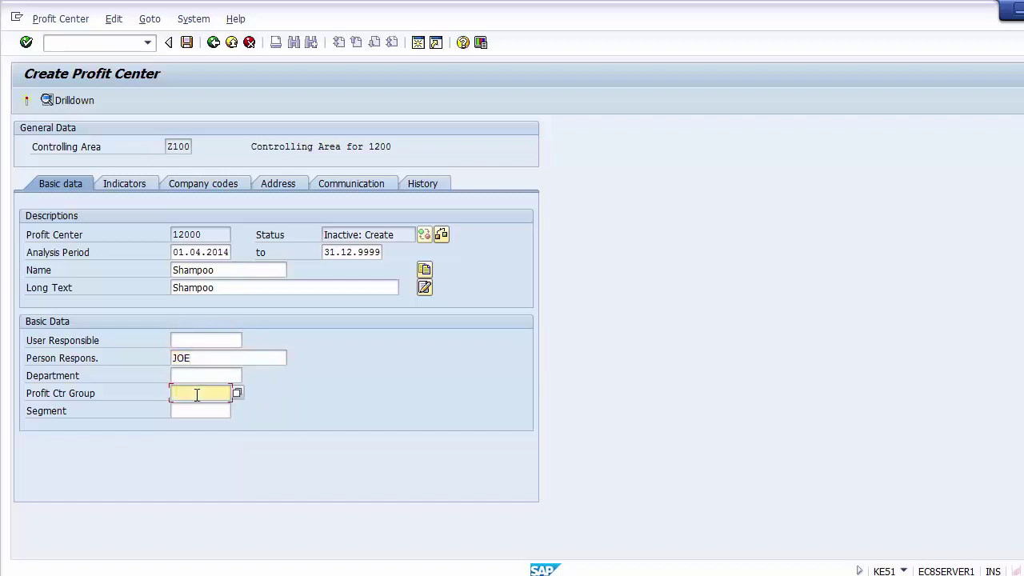
{"action": "left_click", "coordinate": [237, 392]}
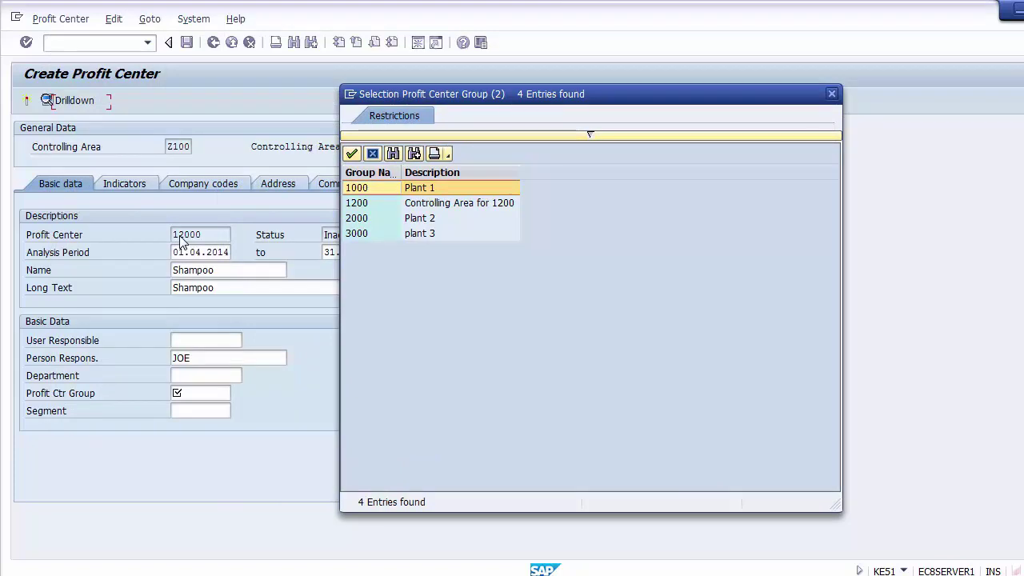
{"action": "left_click", "coordinate": [373, 189]}
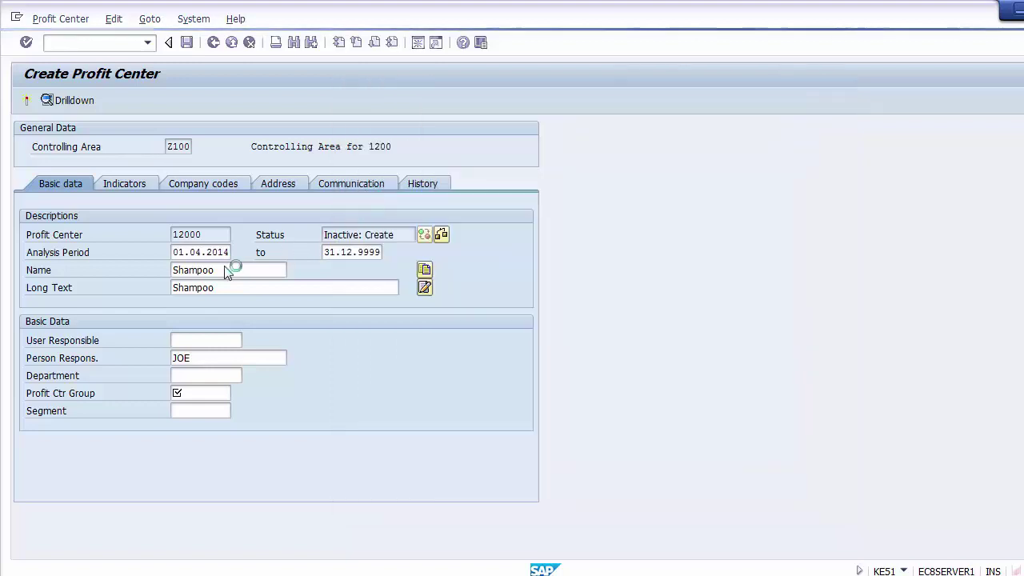
Check the number and name of profit center 12000, then save it without activating it
{"action": "left_click", "coordinate": [180, 235]}
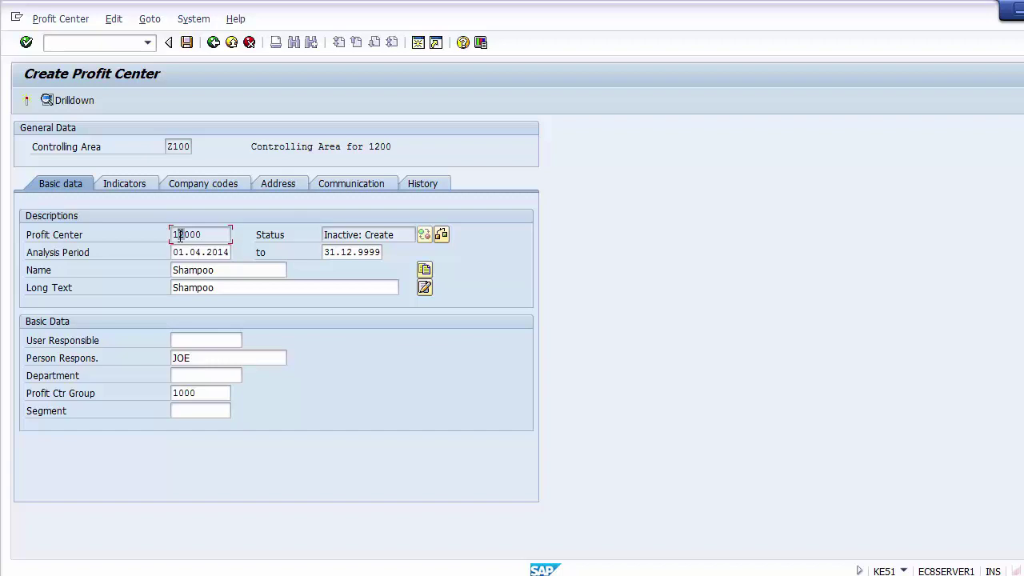
{"action": "left_click", "coordinate": [239, 270]}
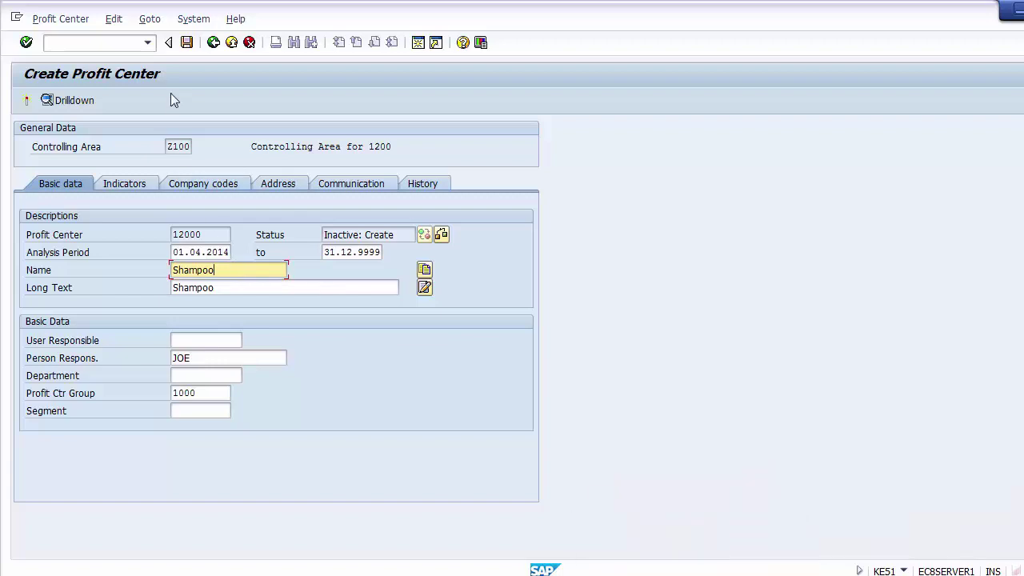
{"action": "left_click", "coordinate": [191, 47]}
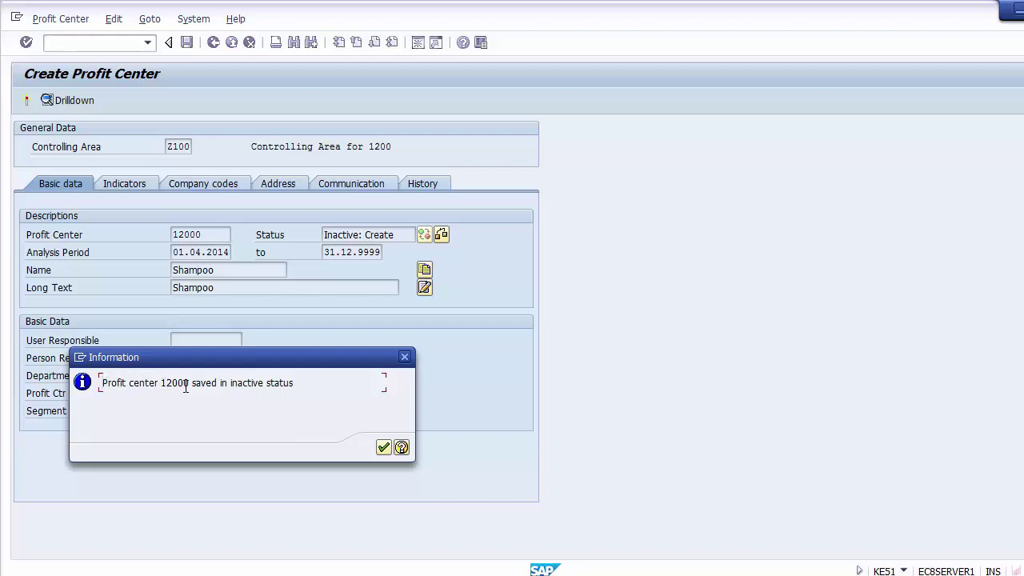
{"action": "left_click", "coordinate": [384, 450]}
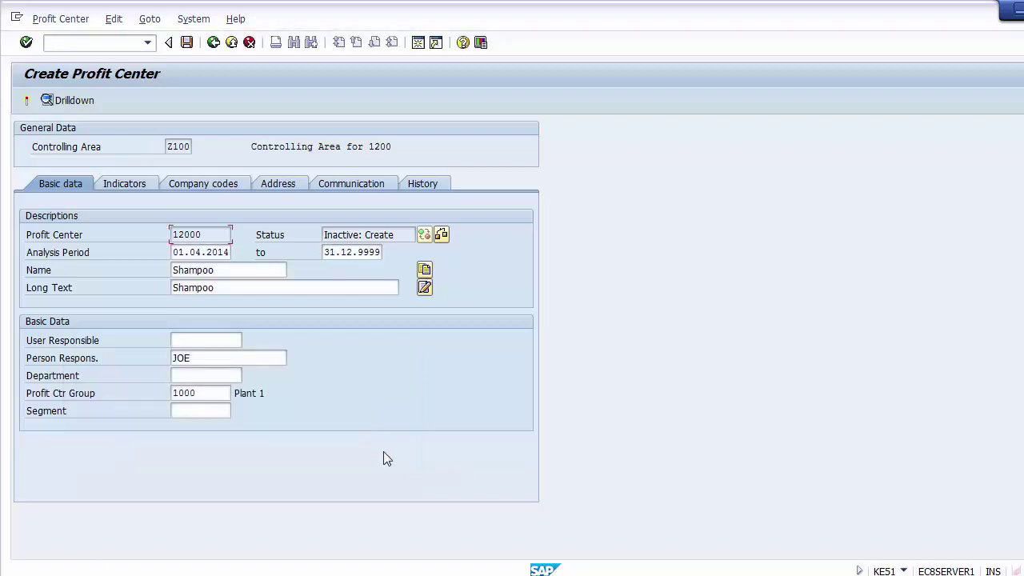
Activate profit center 12000 and copy Biscuits, the name planned for Plant 2's profit center 21000, from the Excel sheet
{"action": "left_click", "coordinate": [27, 101]}
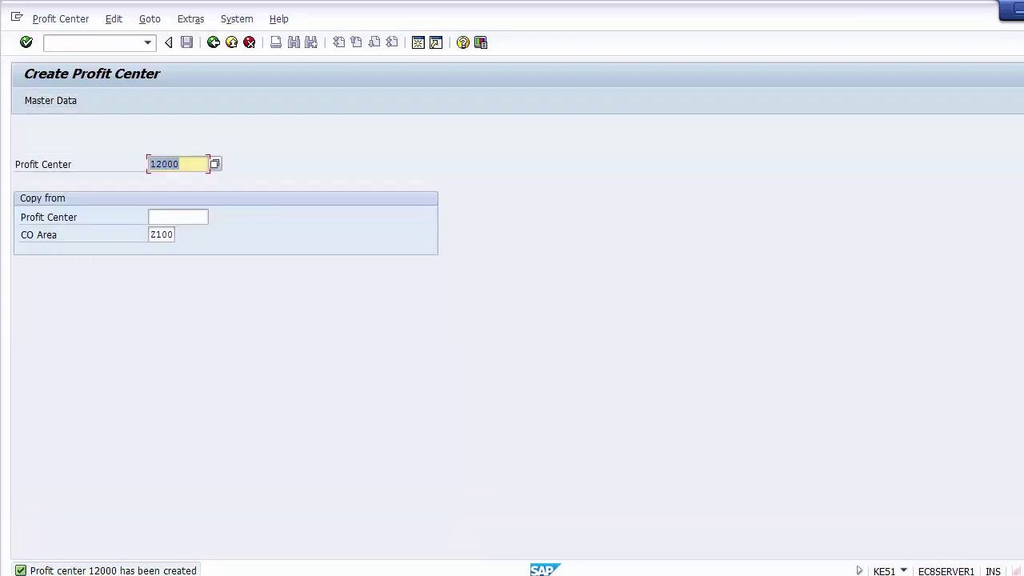
{"action": "key", "text": "alt+Tab"}
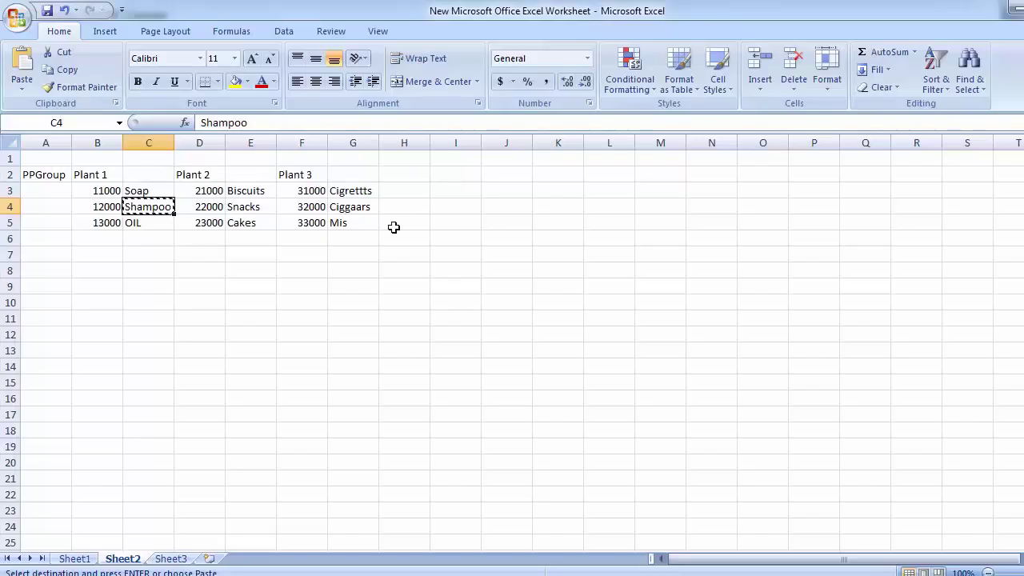
{"action": "left_click", "coordinate": [199, 174]}
{"action": "left_click", "coordinate": [200, 188]}
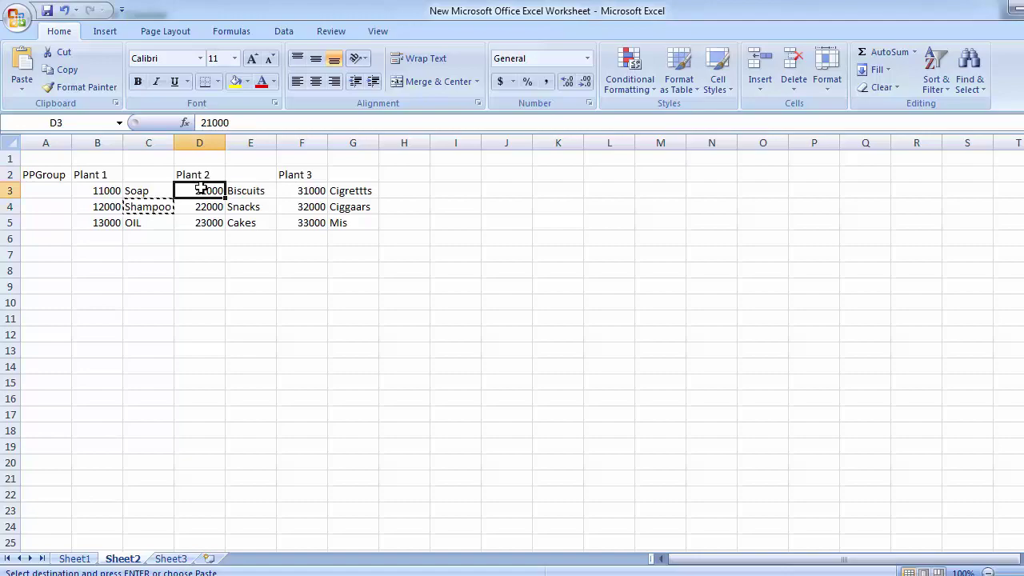
{"action": "left_click", "coordinate": [232, 190]}
{"action": "key", "text": "ctrl+c"}
{"action": "key", "text": "alt+Tab"}
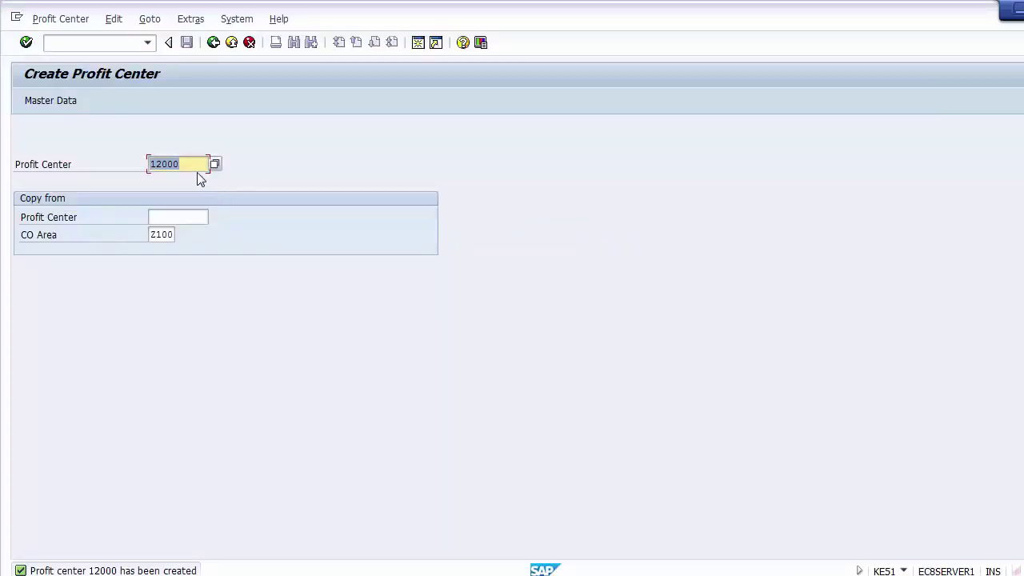
Start profit center 21000 with Biscuits as both name and long text, and enter the responsible person's name
{"action": "type", "text": "21000"}
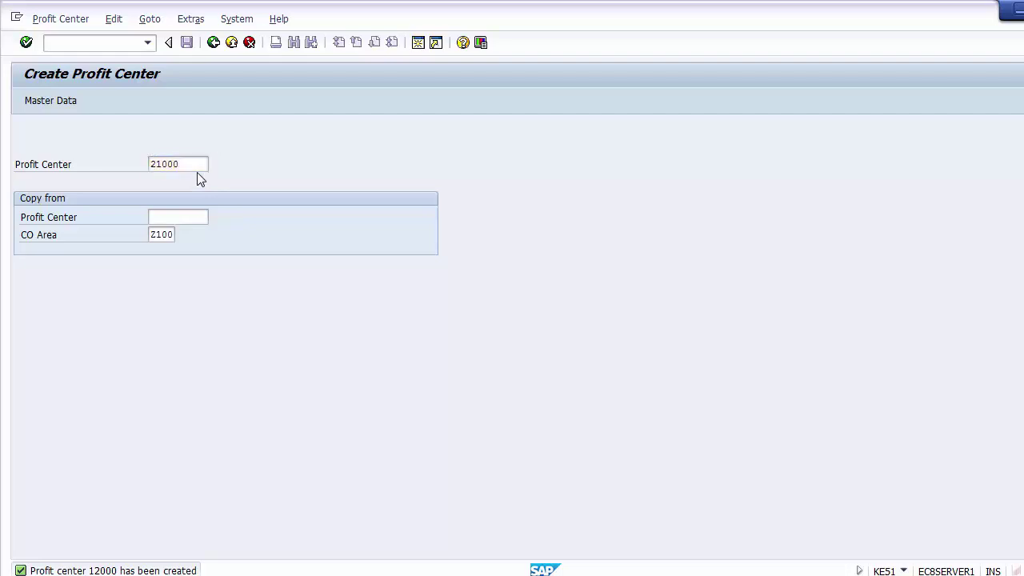
{"action": "key", "text": "Return"}
{"action": "left_click", "coordinate": [193, 272]}
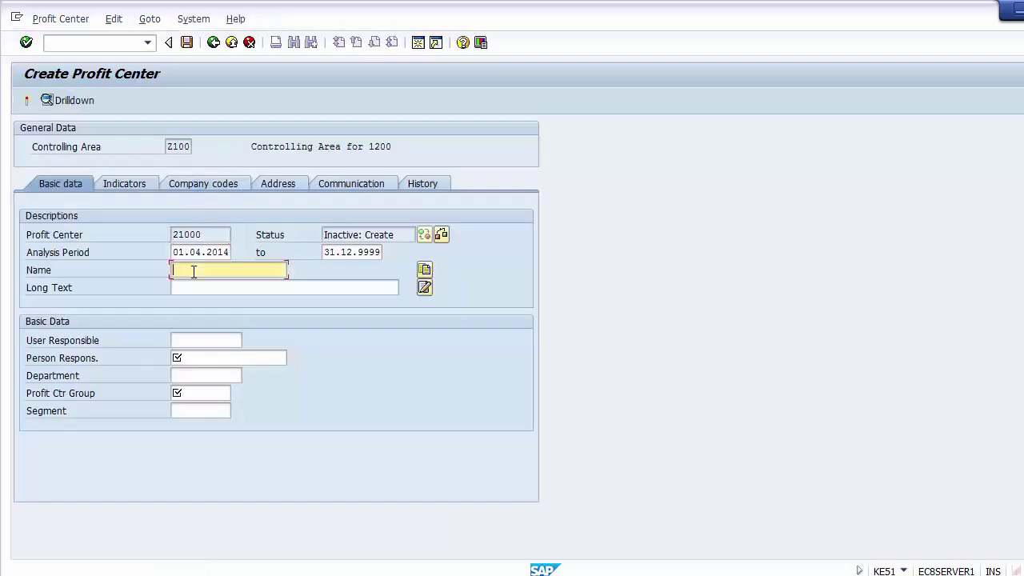
{"action": "type", "text": "Biscuits"}
{"action": "left_click", "coordinate": [198, 288]}
{"action": "type", "text": "Biscuits"}
{"action": "left_click", "coordinate": [192, 357]}
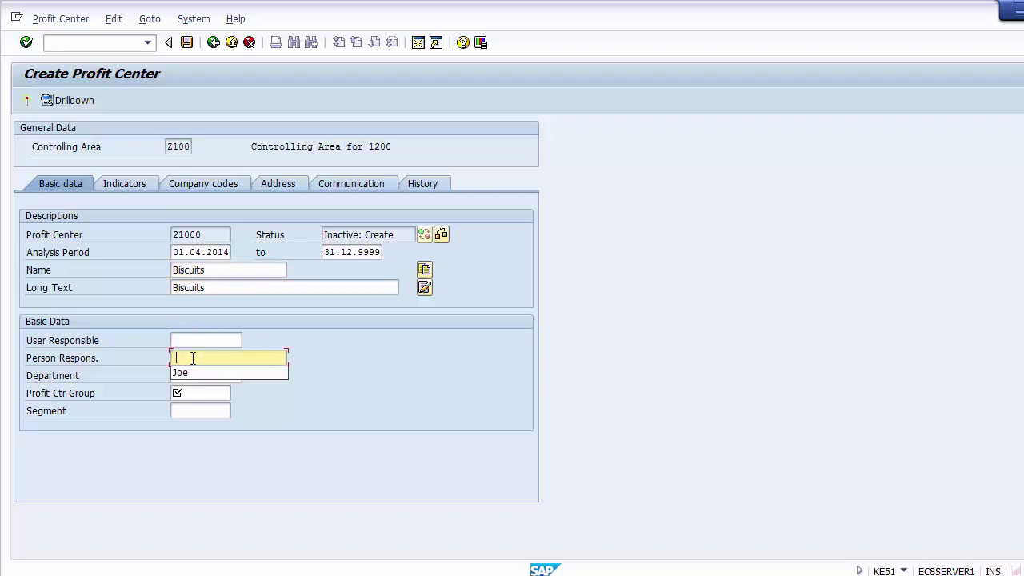
{"action": "left_click", "coordinate": [191, 372]}
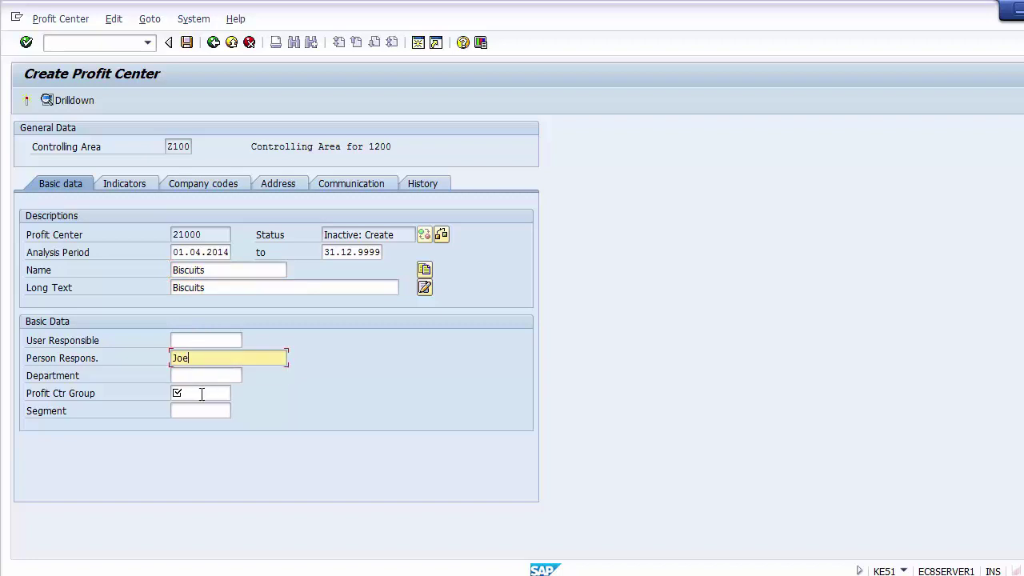
Assign profit center 21000 to profit center group 2000 (Plant 2) from the list of available groups and activate it
{"action": "left_click", "coordinate": [202, 394]}
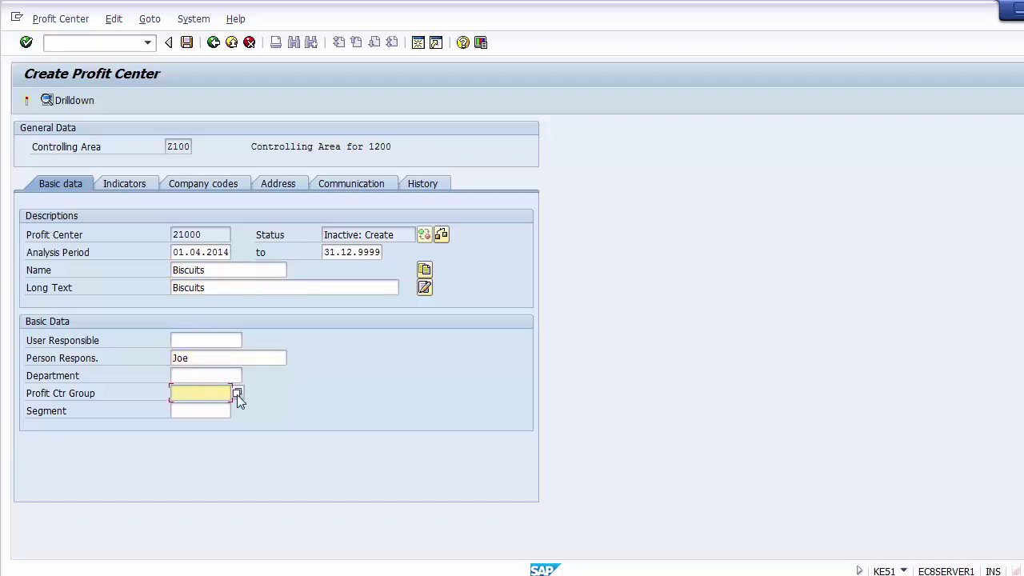
{"action": "left_click", "coordinate": [236, 395]}
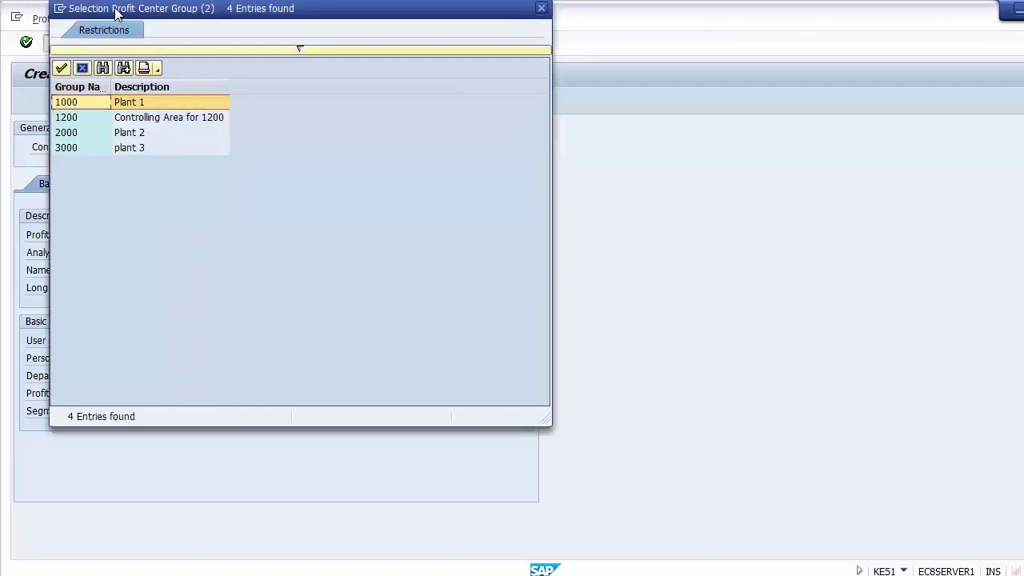
{"action": "left_click_drag", "start_coordinate": [120, 9], "coordinate": [405, 132]}
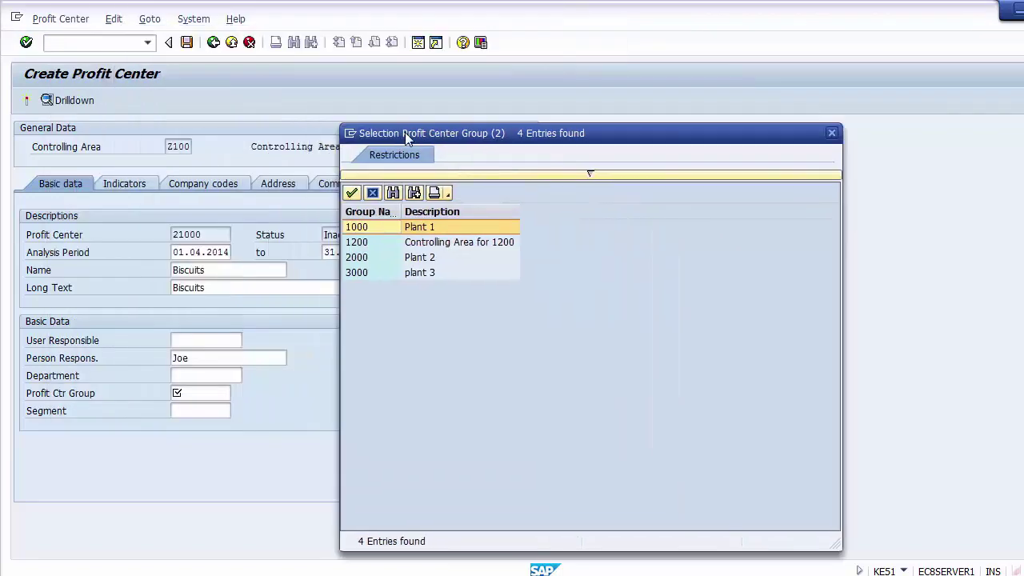
{"action": "left_click", "coordinate": [428, 261]}
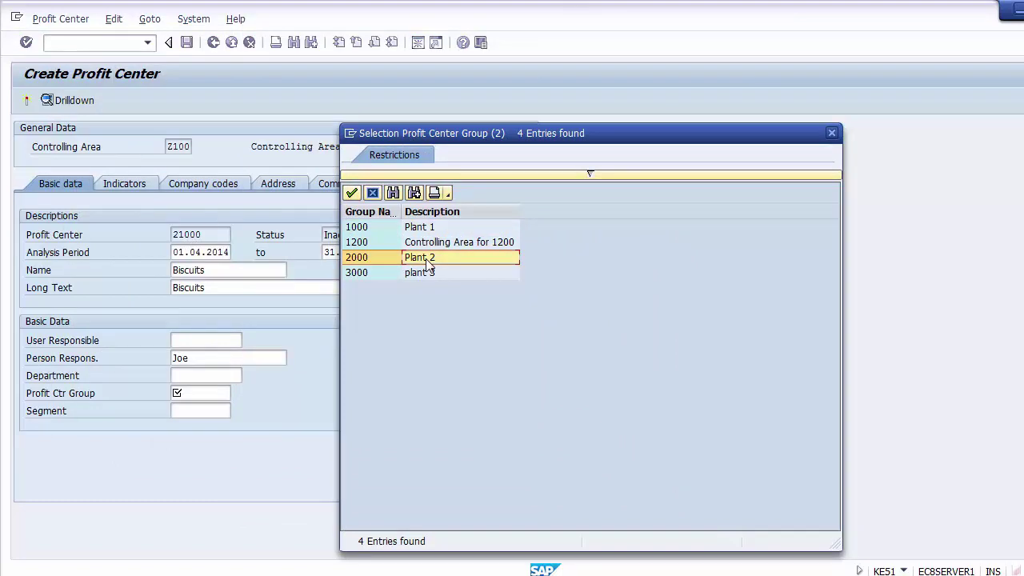
{"action": "double_click", "coordinate": [421, 260]}
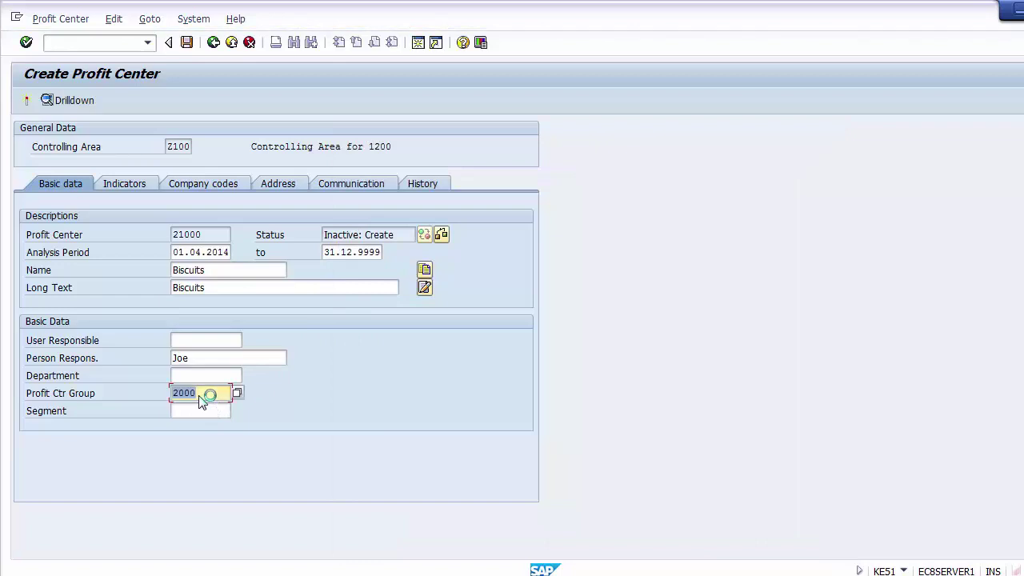
{"action": "left_click", "coordinate": [26, 101]}
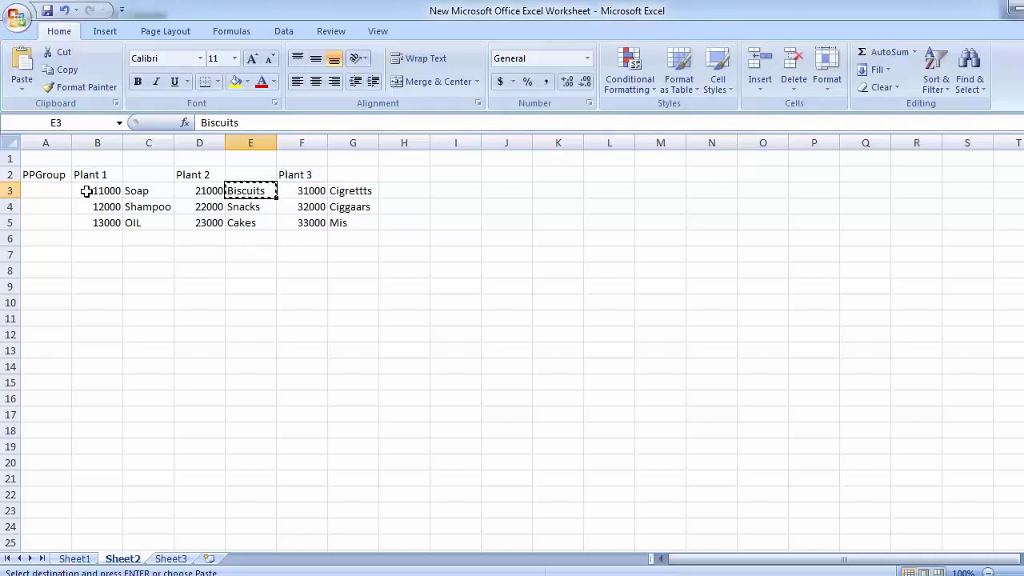
Review the planned profit centers for Plants 1 to 3 in the Excel sheet, then exit profit center creation in SAP
{"action": "left_click_drag", "start_coordinate": [85, 191], "coordinate": [359, 229]}
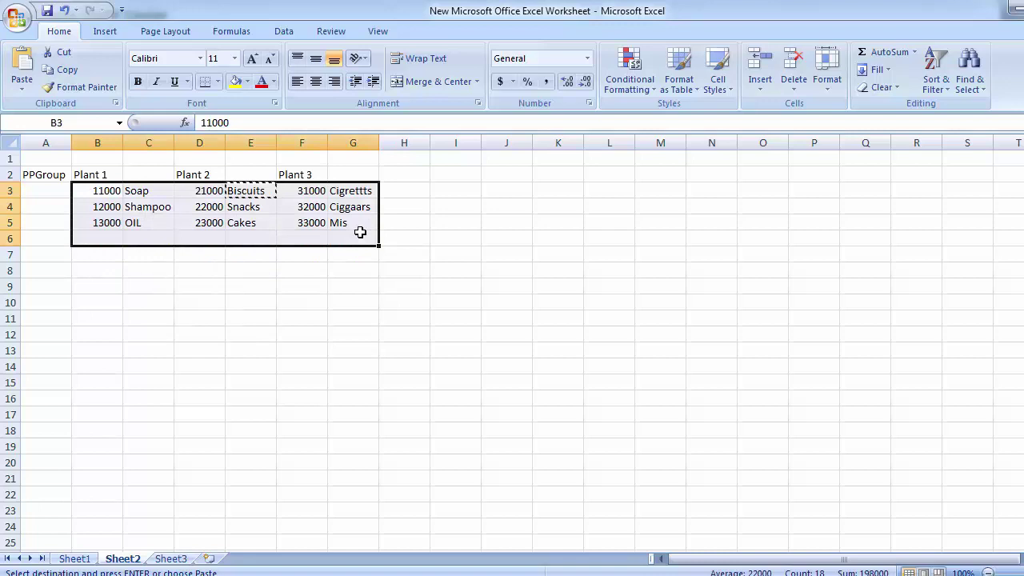
{"action": "left_click", "coordinate": [171, 270]}
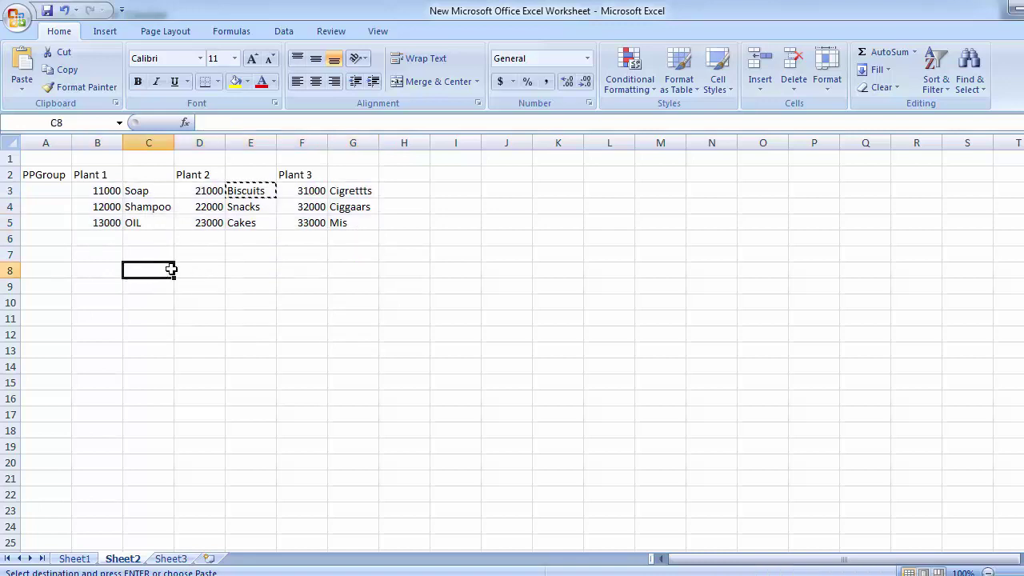
{"action": "left_click", "coordinate": [509, 172]}
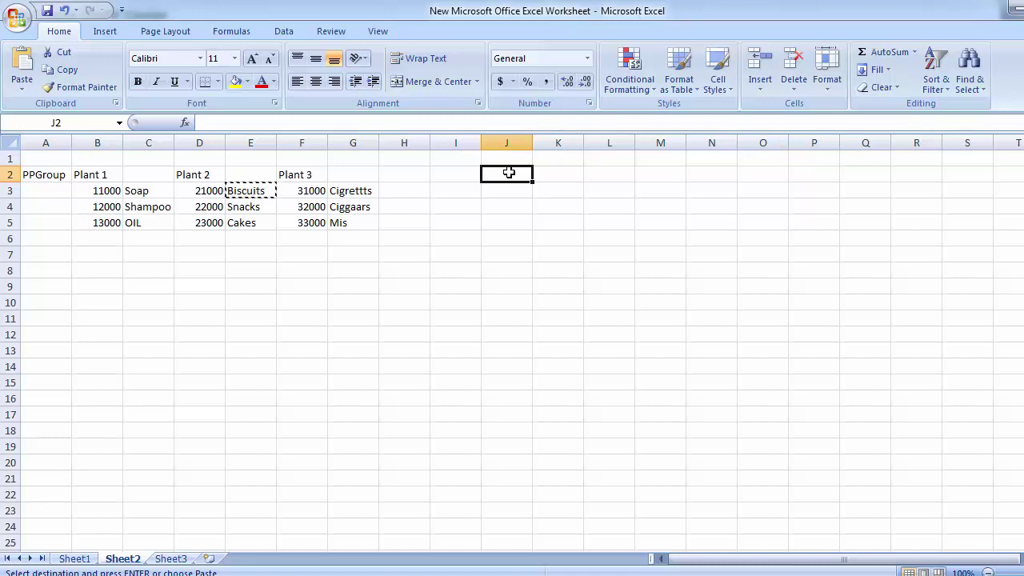
{"action": "key", "text": "alt+Tab"}
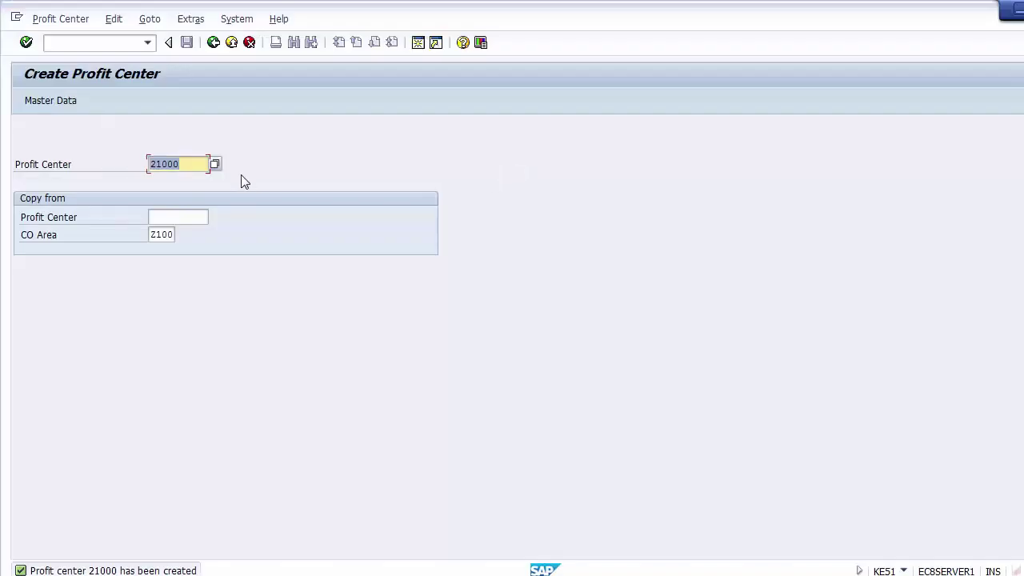
{"action": "left_click", "coordinate": [231, 41]}
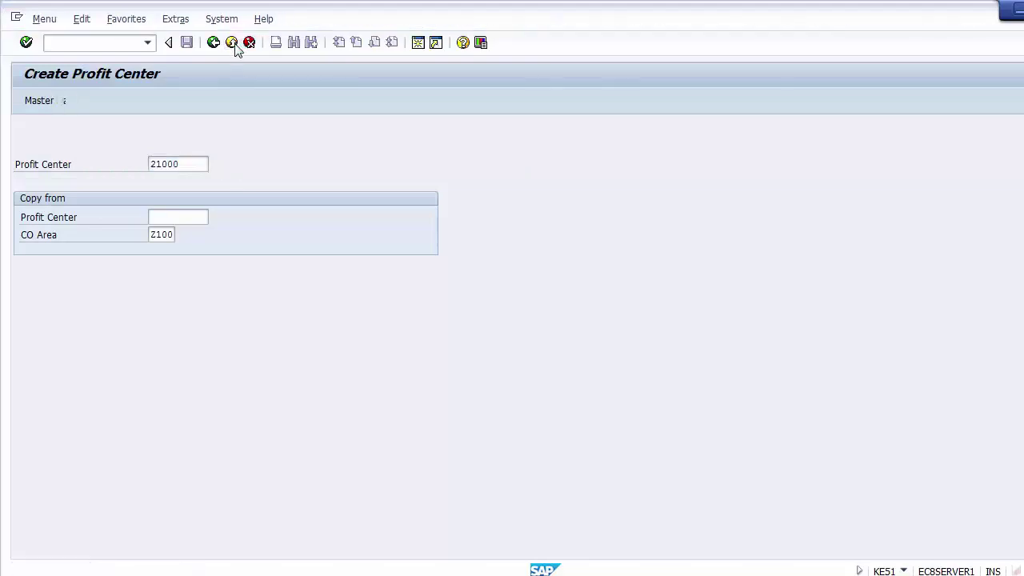
Switch to the SAP CO PAC presentation, advance to the Actual Postings slide, and keep the current Windows color scheme without further prompts
{"action": "key", "text": "alt+Tab"}
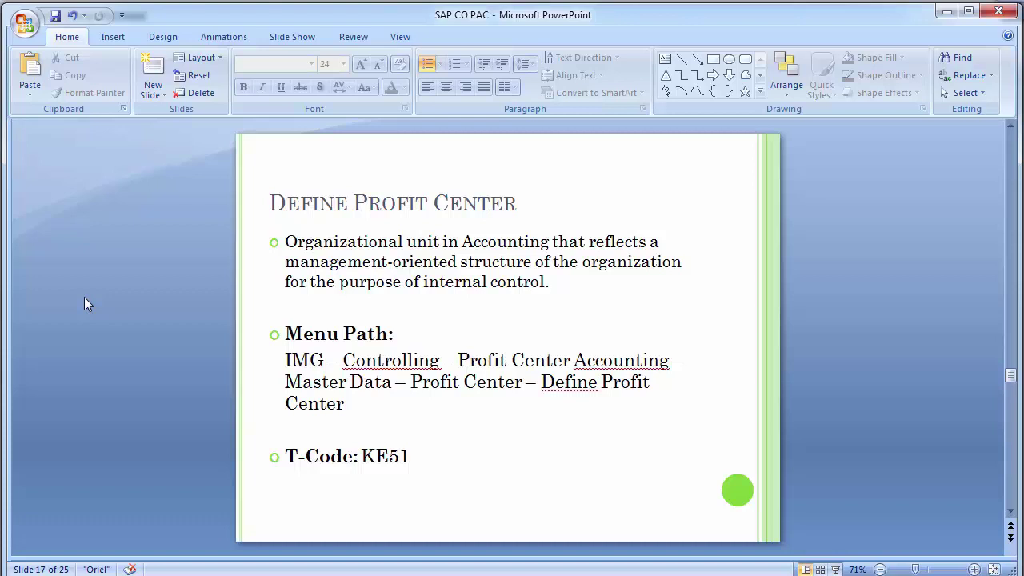
{"action": "key", "text": "Page_Down"}
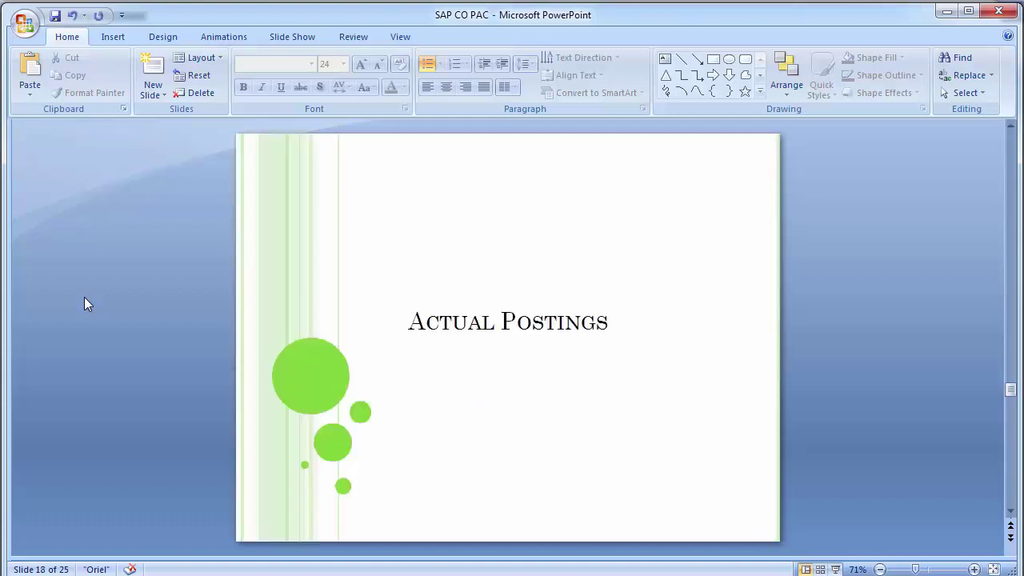
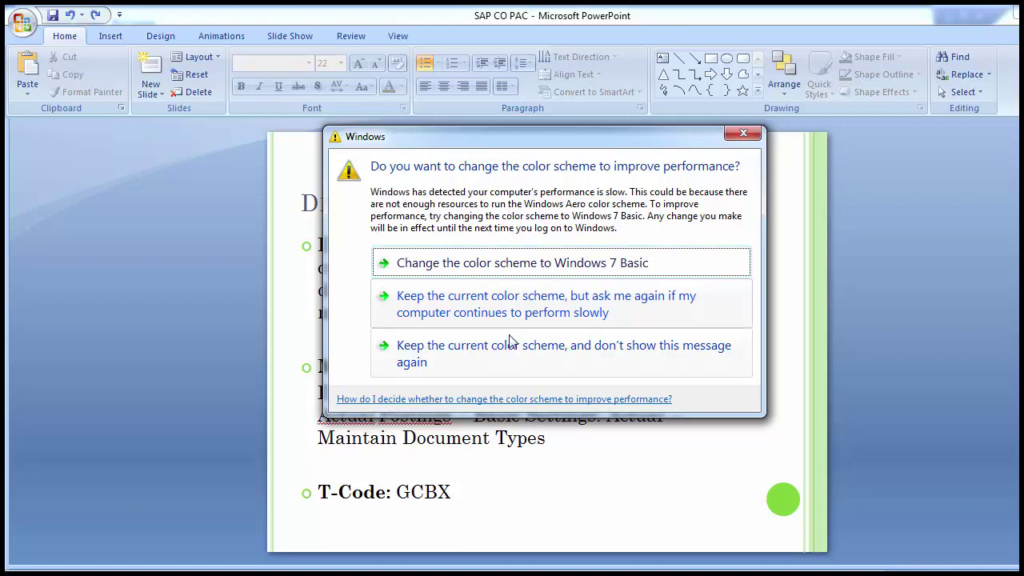
{"action": "left_click", "coordinate": [512, 349]}
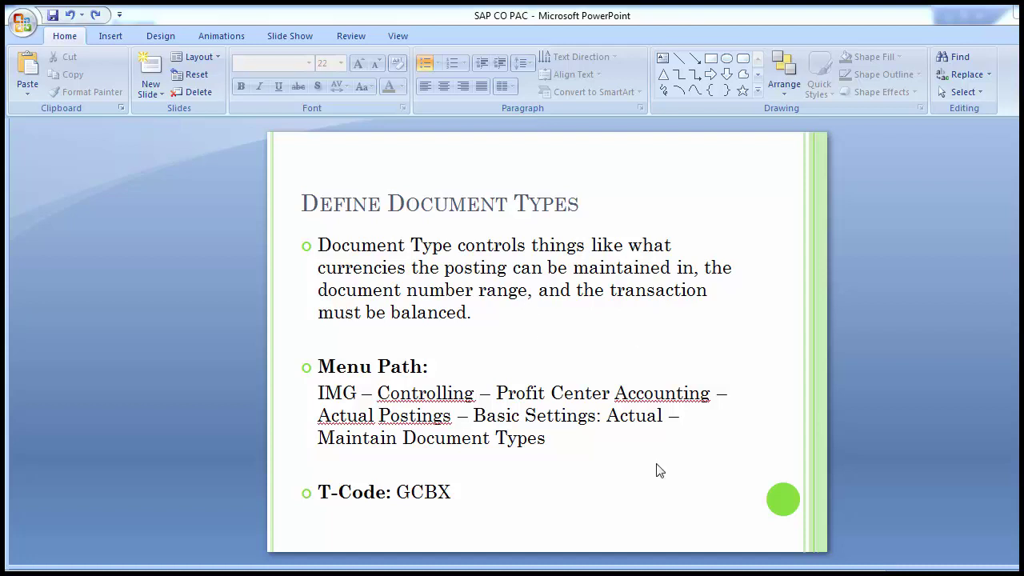
Switch to SAP Easy Access and open the SAP Reference IMG through transaction SPRO
{"action": "mouse_move", "coordinate": [584, 569]}
{"action": "left_click", "coordinate": [648, 528]}
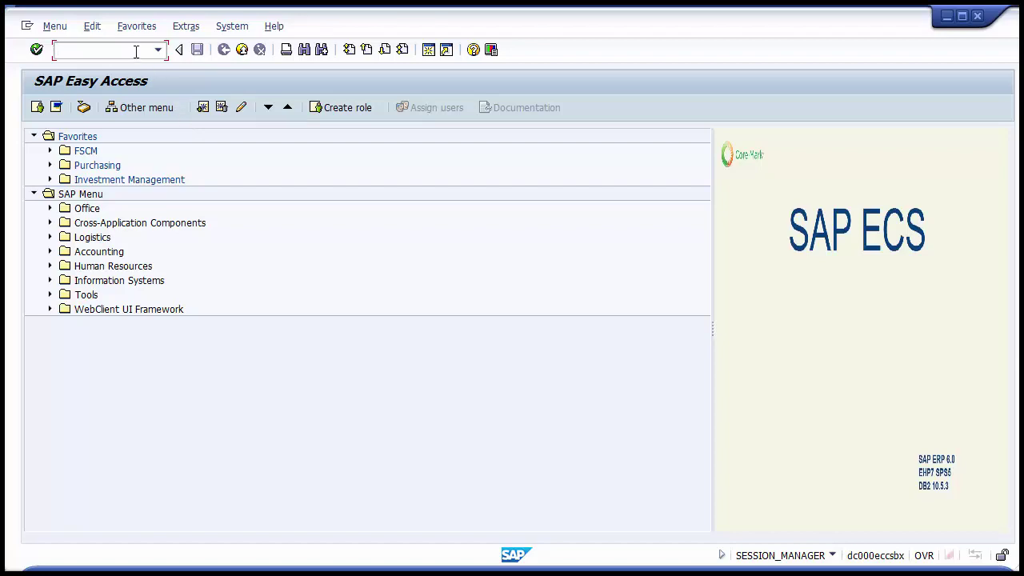
{"action": "key", "text": "alt+Tab"}
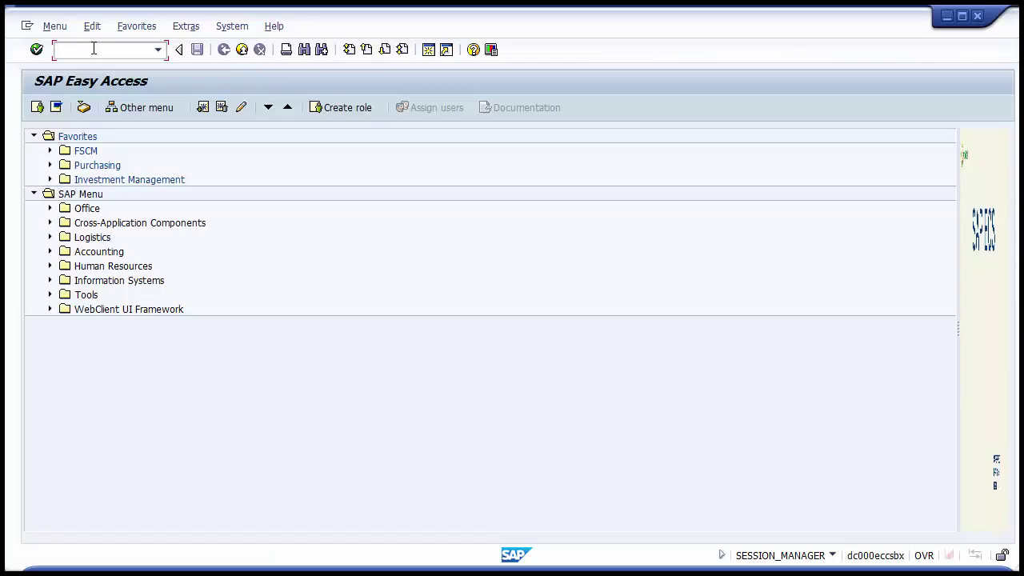
{"action": "type", "text": "S"}
{"action": "type", "text": "pro"}
{"action": "key", "text": "Return"}
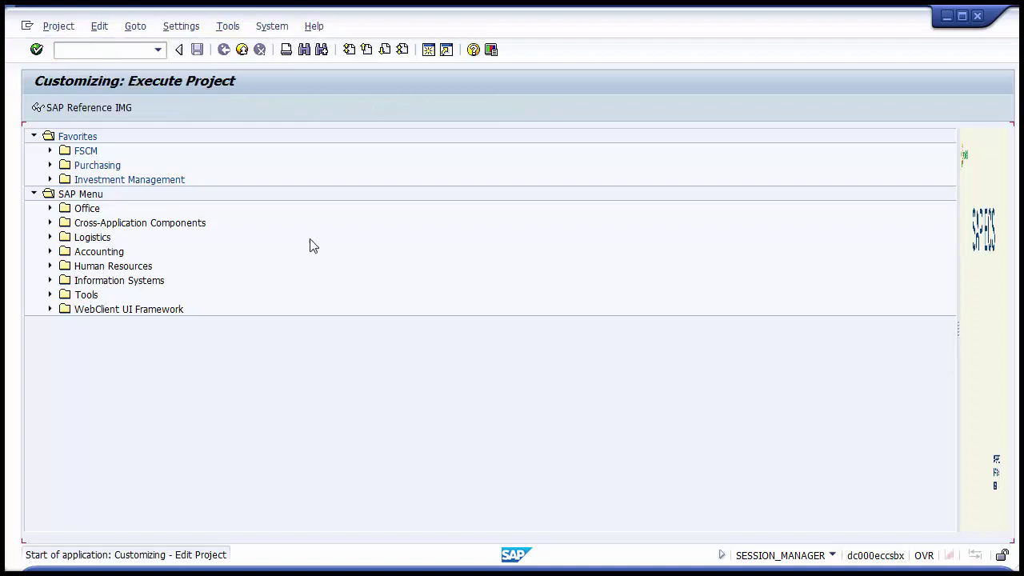
{"action": "left_click", "coordinate": [100, 108]}
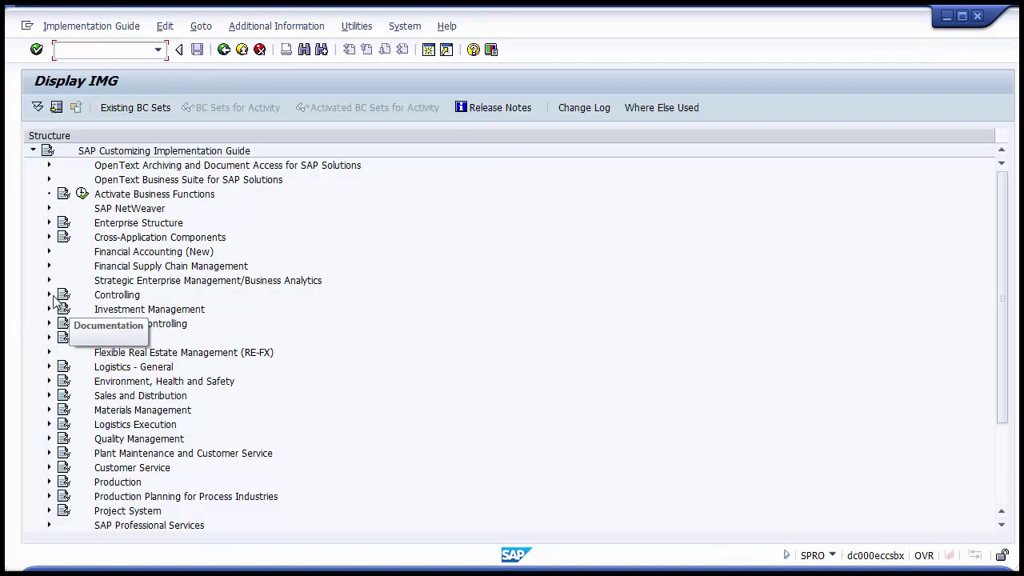
Expand Controlling and Profit Center Accounting in the IMG, and check the menu path for Maintain Document Types on the PowerPoint slide
{"action": "left_click", "coordinate": [49, 295]}
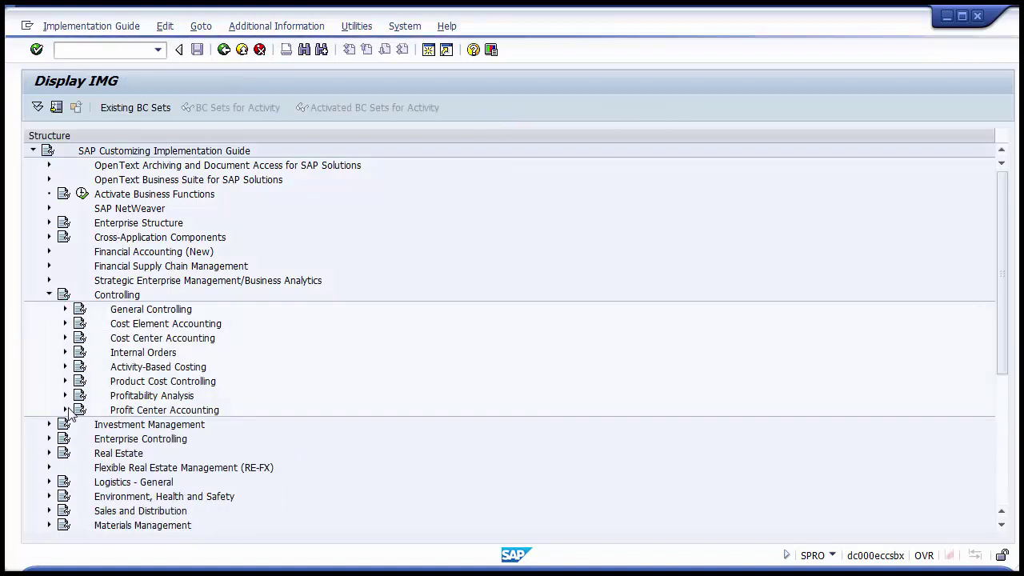
{"action": "left_click", "coordinate": [65, 409]}
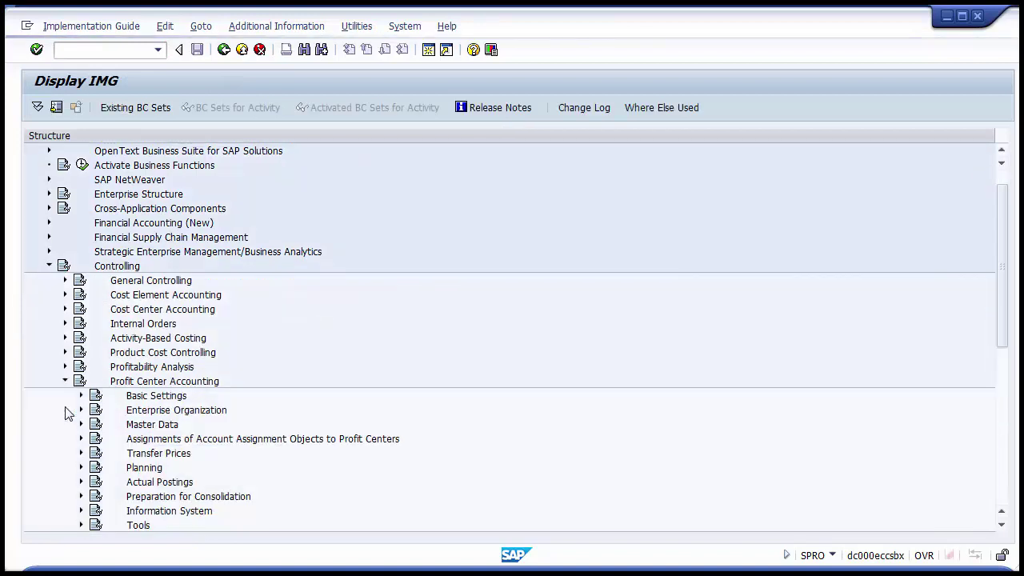
{"action": "key", "text": "alt+Tab"}
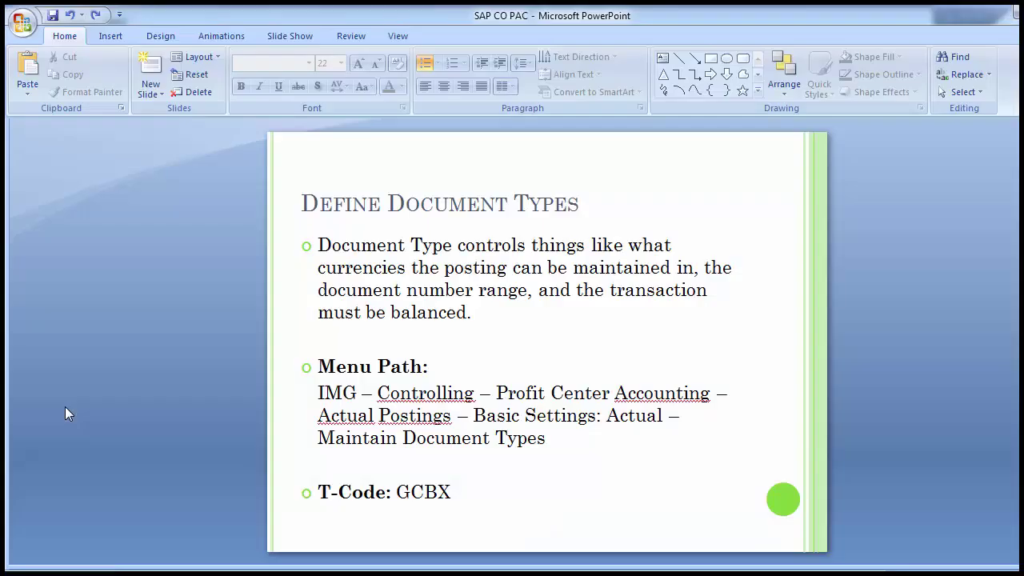
{"action": "key", "text": "alt+Tab"}
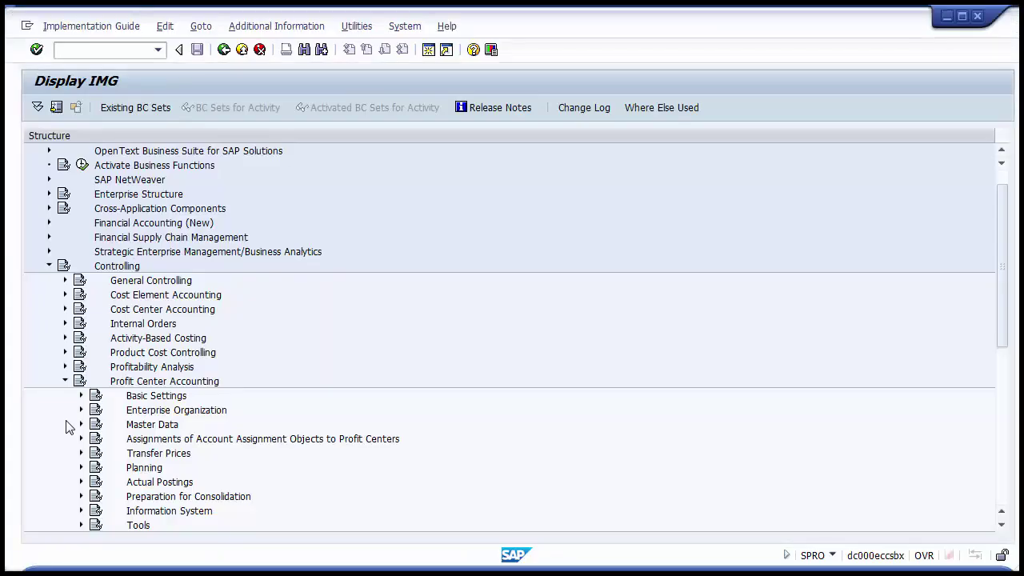
{"action": "left_click", "coordinate": [81, 395]}
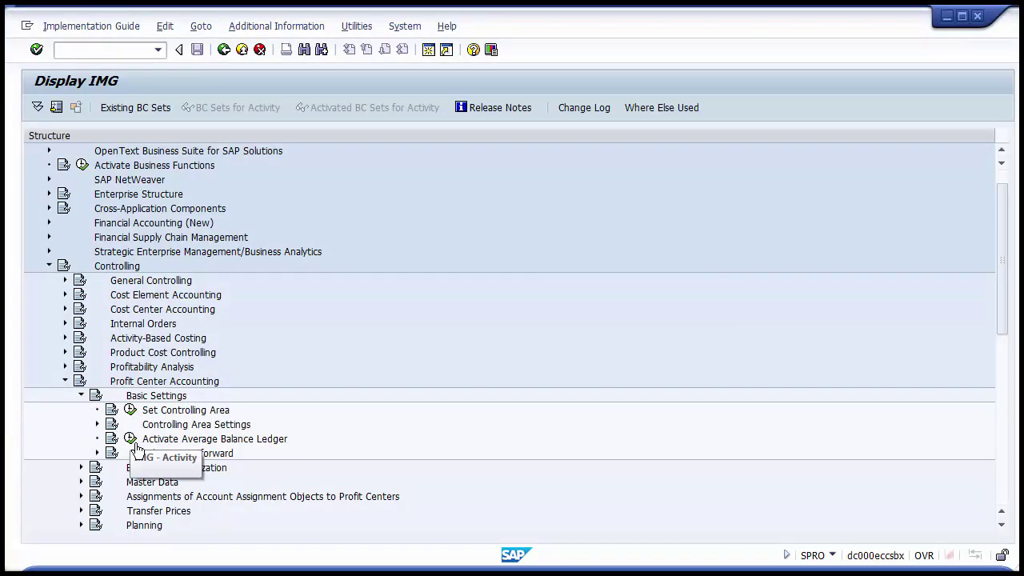
{"action": "key", "text": "alt+Tab"}
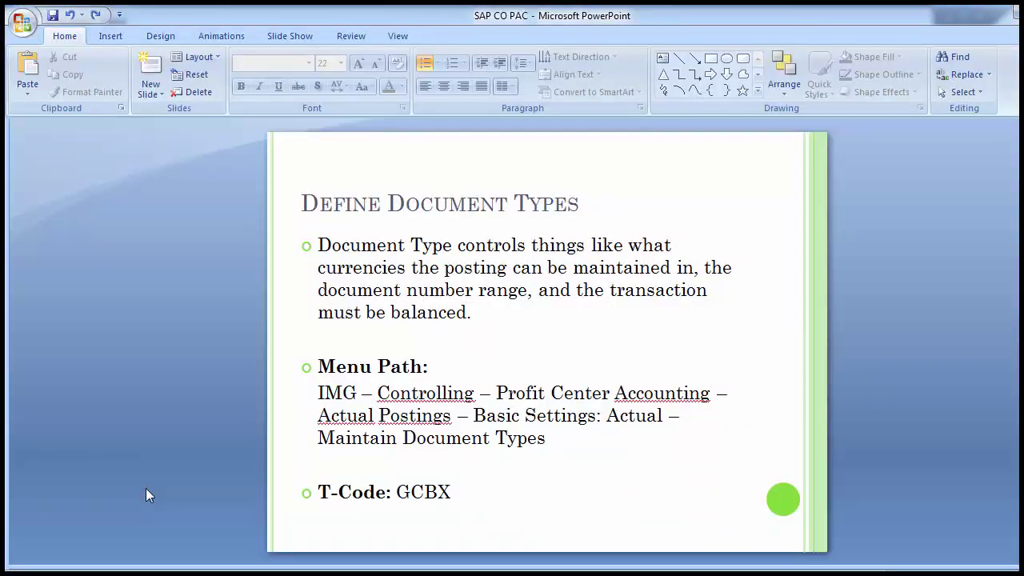
{"action": "key", "text": "alt+Tab"}
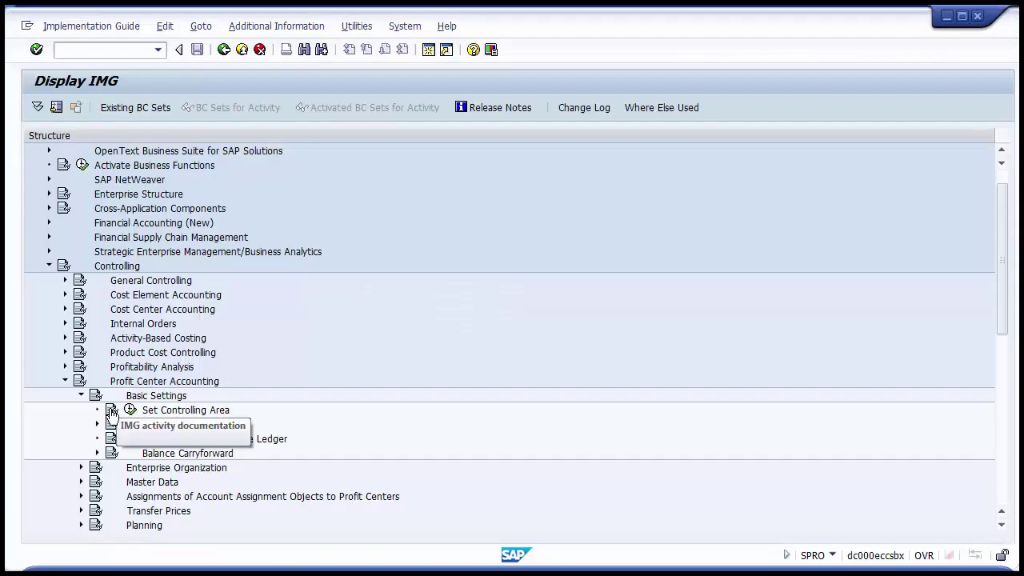
{"action": "left_click", "coordinate": [97, 424]}
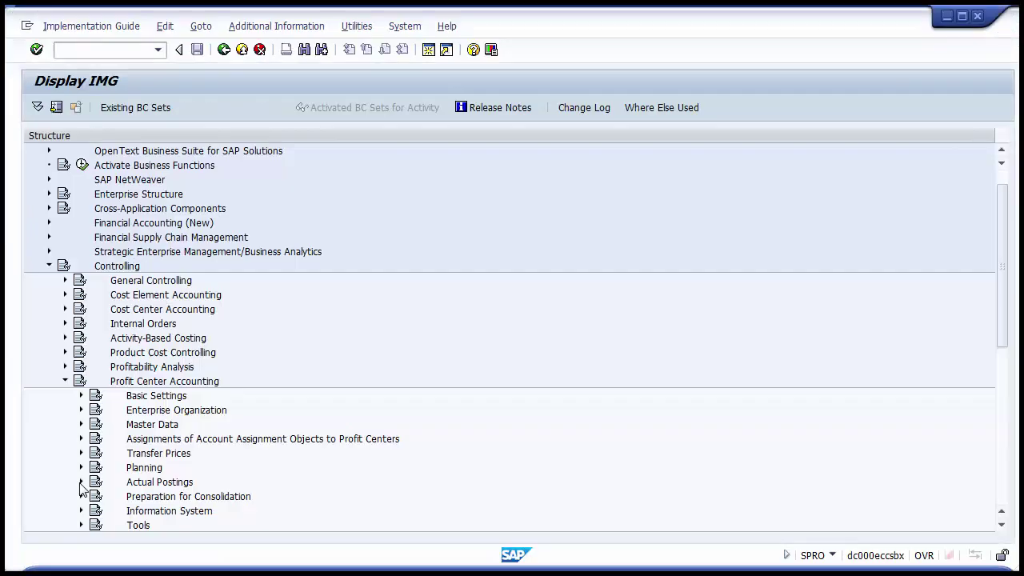
Expand Actual Postings and Basic Settings: Actual under Profit Center Accounting, and open the Maintain Document Types activity
{"action": "left_click", "coordinate": [131, 384]}
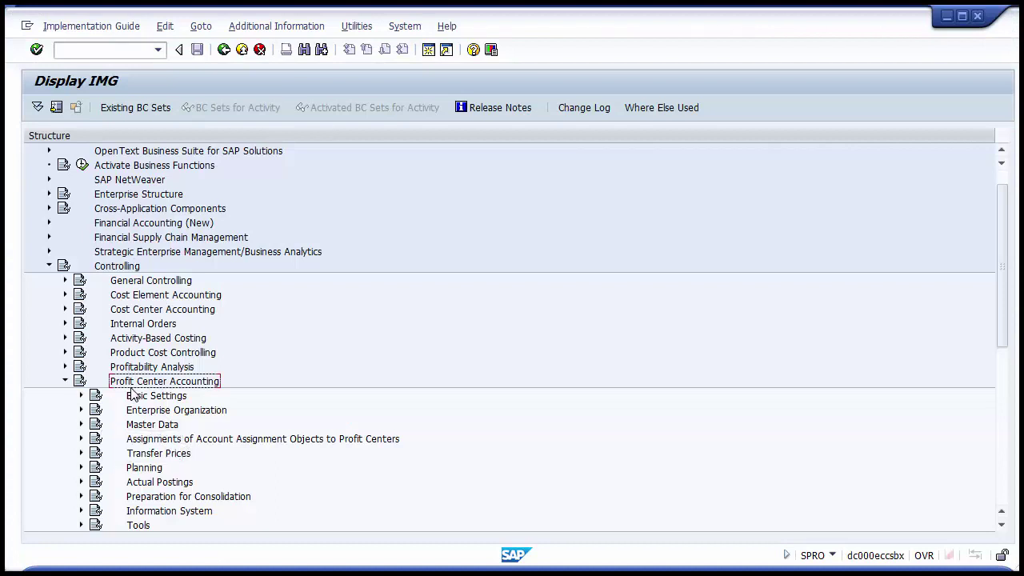
{"action": "left_click", "coordinate": [147, 482]}
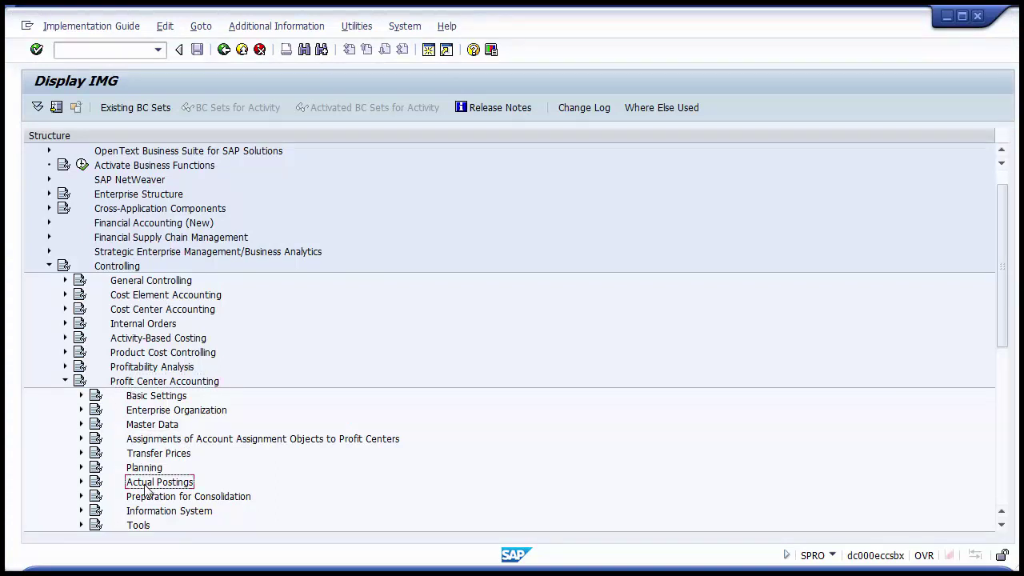
{"action": "left_click", "coordinate": [82, 484]}
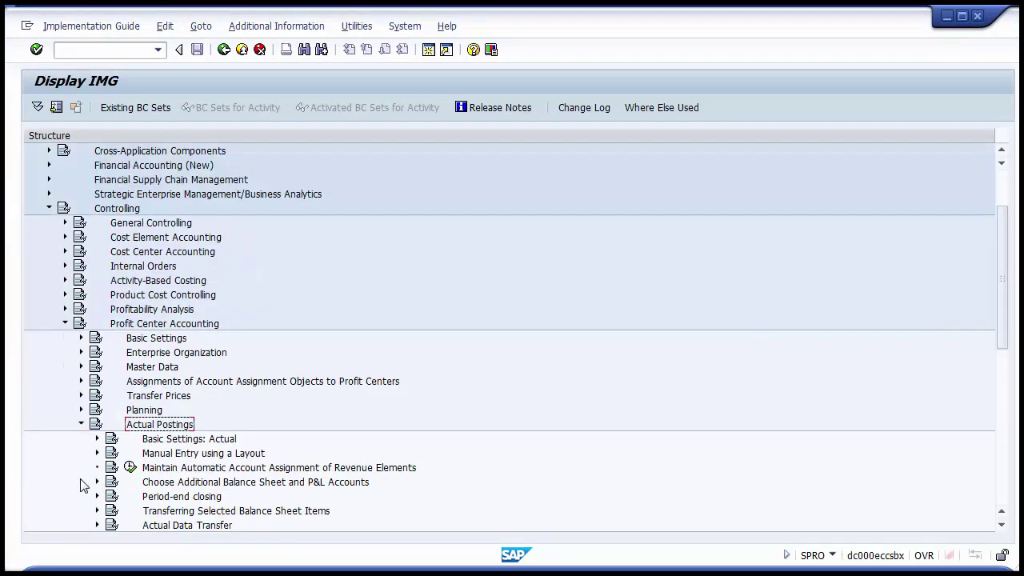
{"action": "left_click", "coordinate": [224, 444]}
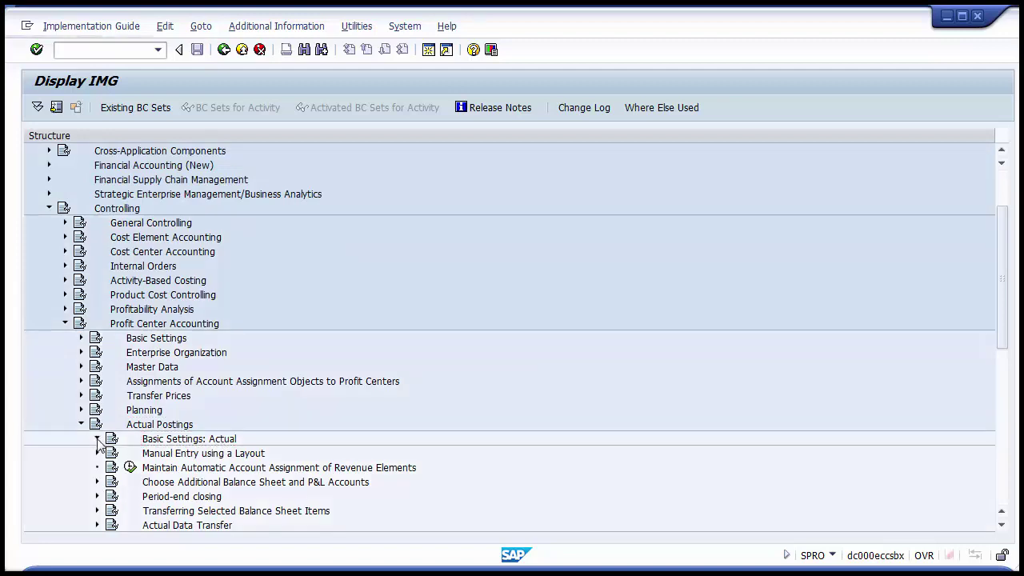
{"action": "left_click", "coordinate": [97, 439]}
{"action": "left_click", "coordinate": [184, 454]}
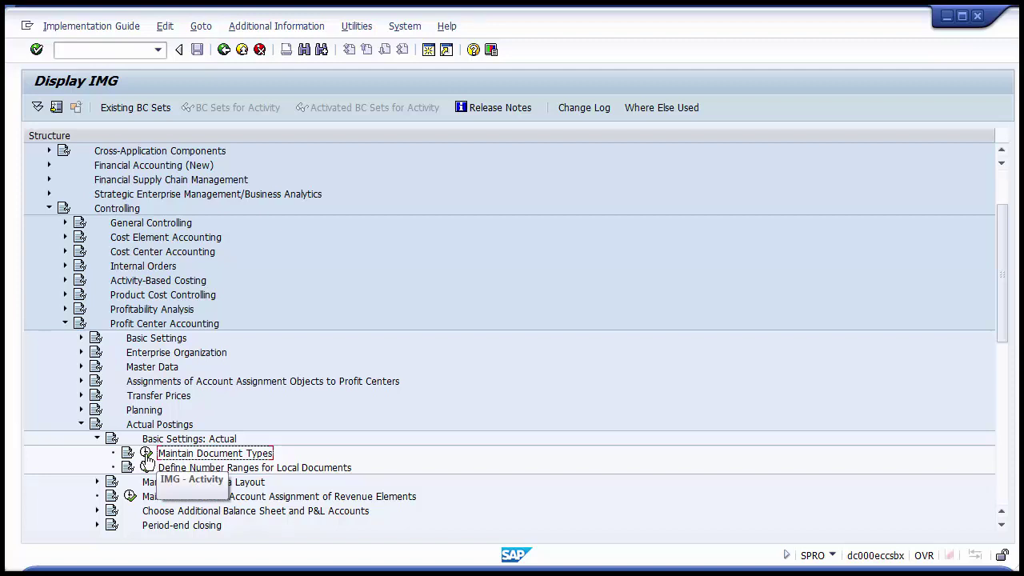
{"action": "left_click", "coordinate": [148, 457]}
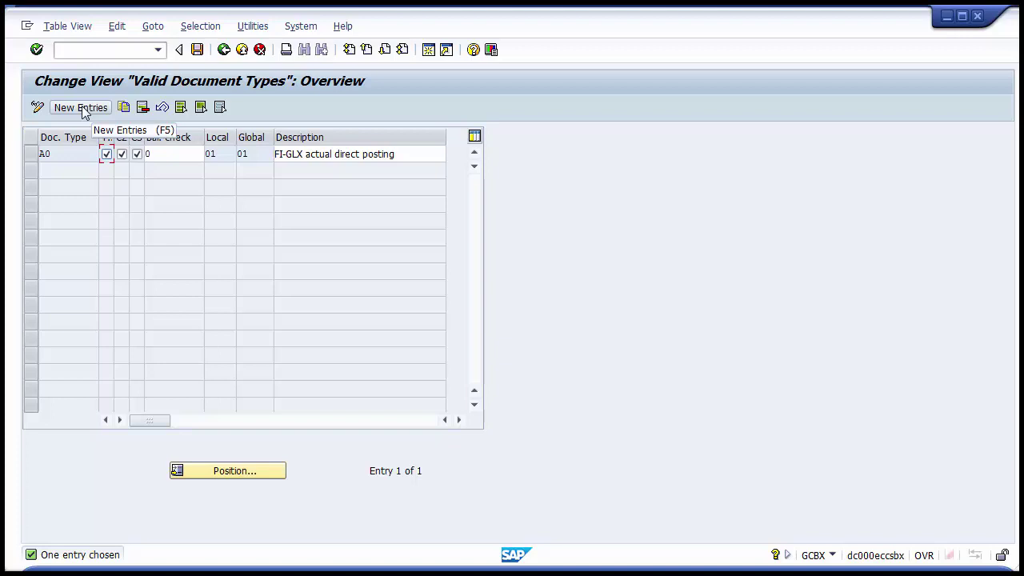
Add a new document type SA and allow the transaction, second and third currencies for it
{"action": "left_click", "coordinate": [31, 154]}
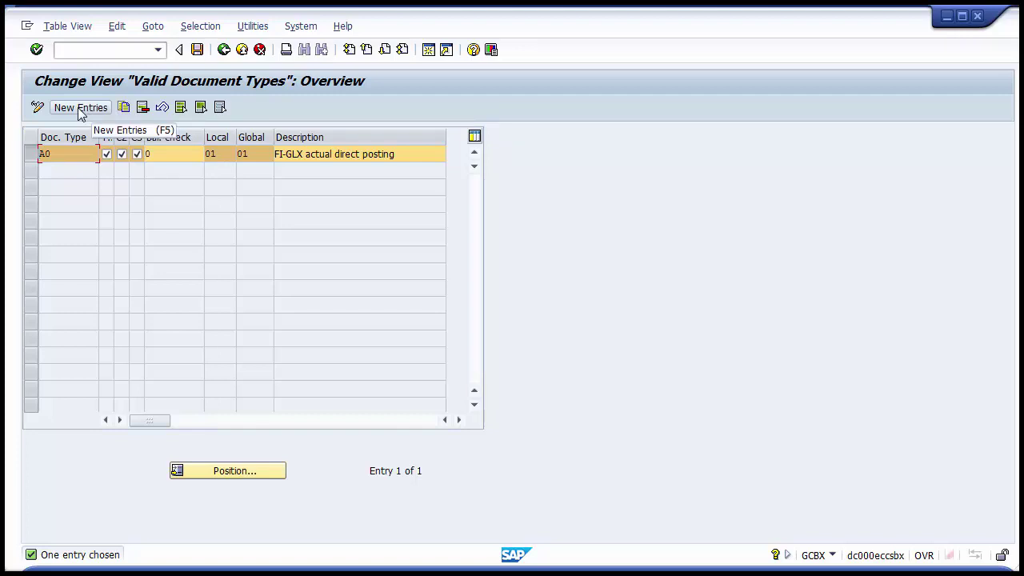
{"action": "left_click", "coordinate": [80, 107]}
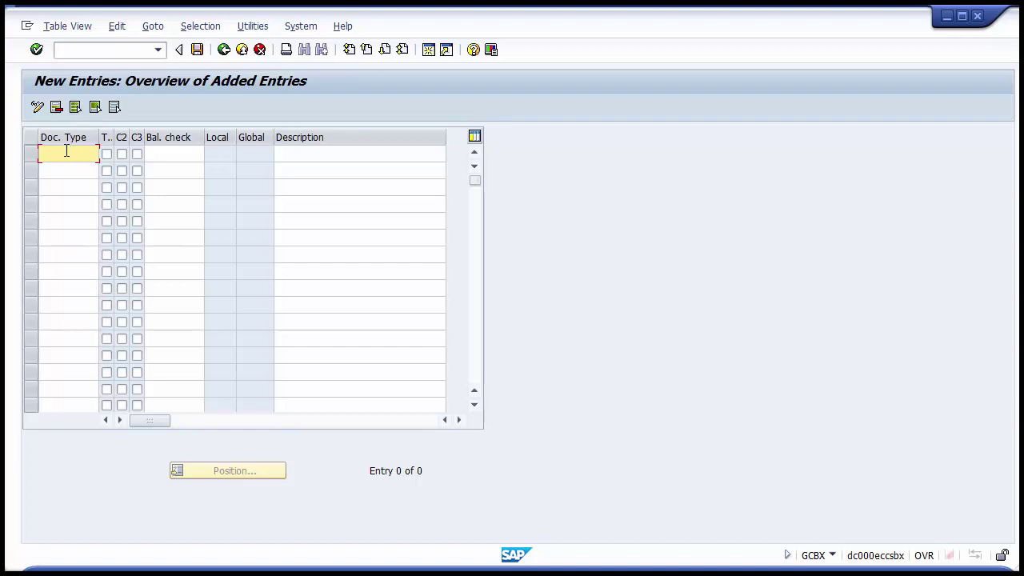
{"action": "type", "text": "SA"}
{"action": "key", "text": "Tab"}
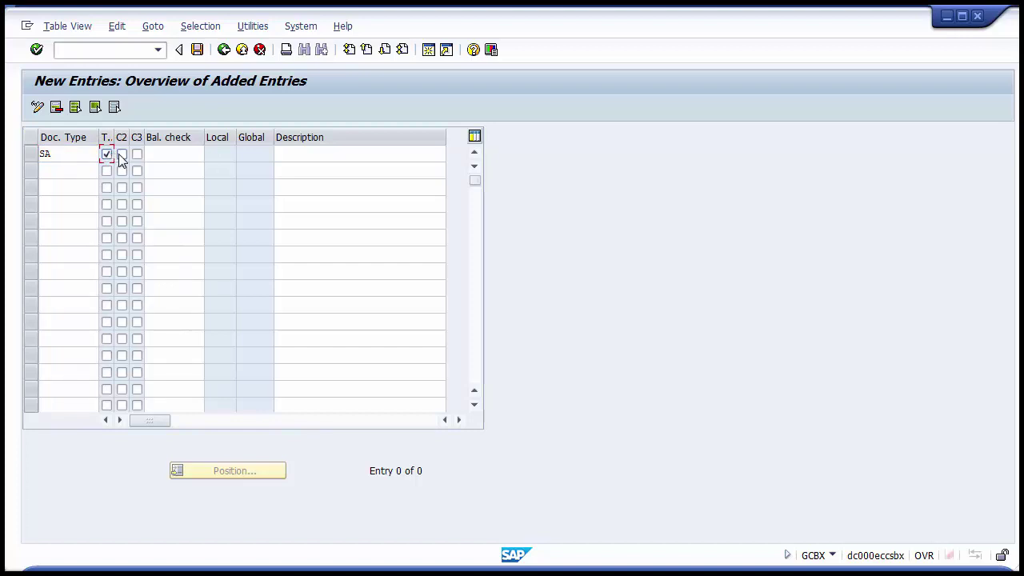
{"action": "left_click", "coordinate": [122, 156]}
{"action": "left_click", "coordinate": [136, 156]}
Review the balance check options for document type SA and choose 0, Error if balance is not zero
{"action": "left_click", "coordinate": [163, 152]}
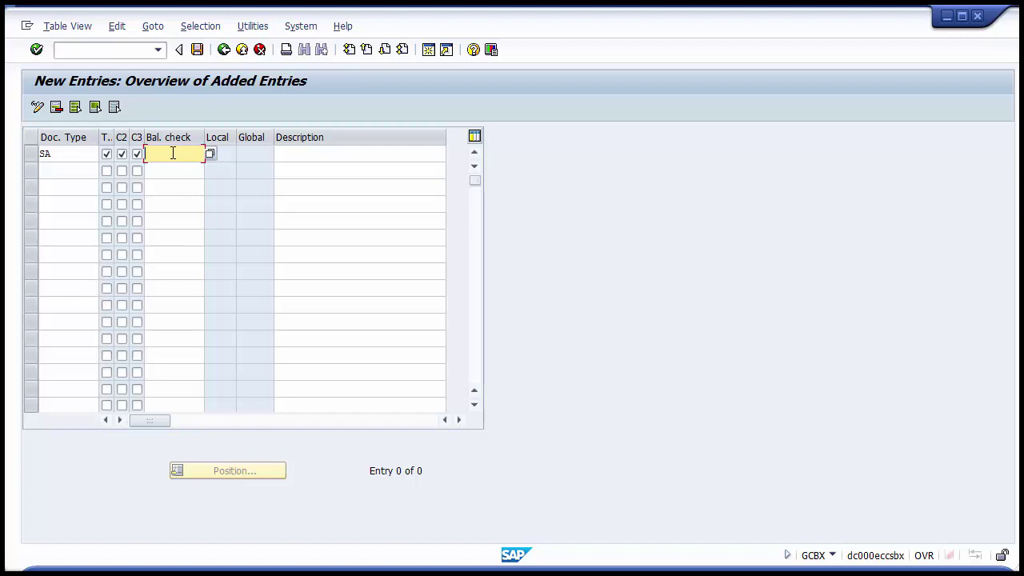
{"action": "key", "text": "Return"}
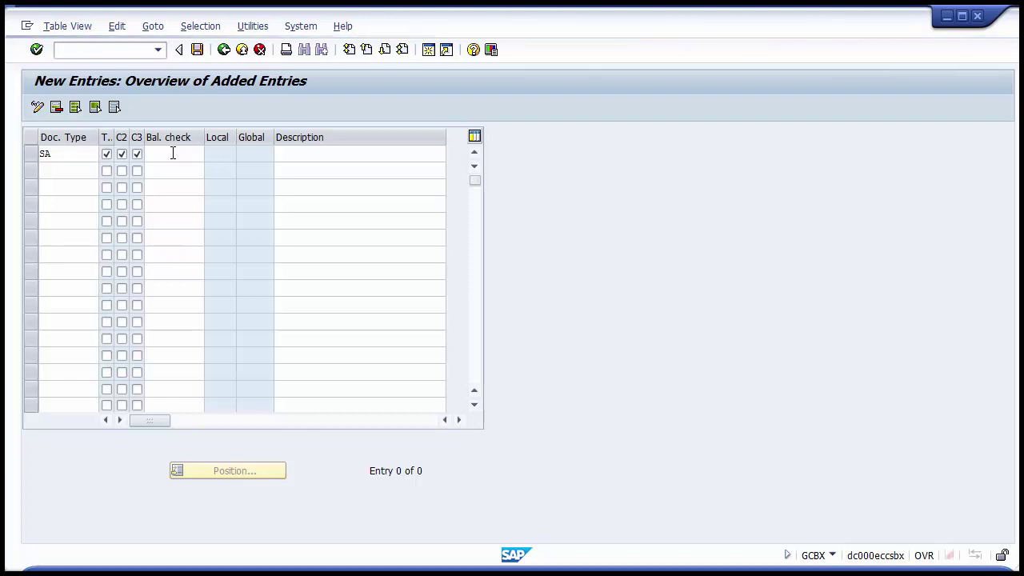
{"action": "left_click", "coordinate": [173, 153]}
{"action": "key", "text": "F4"}
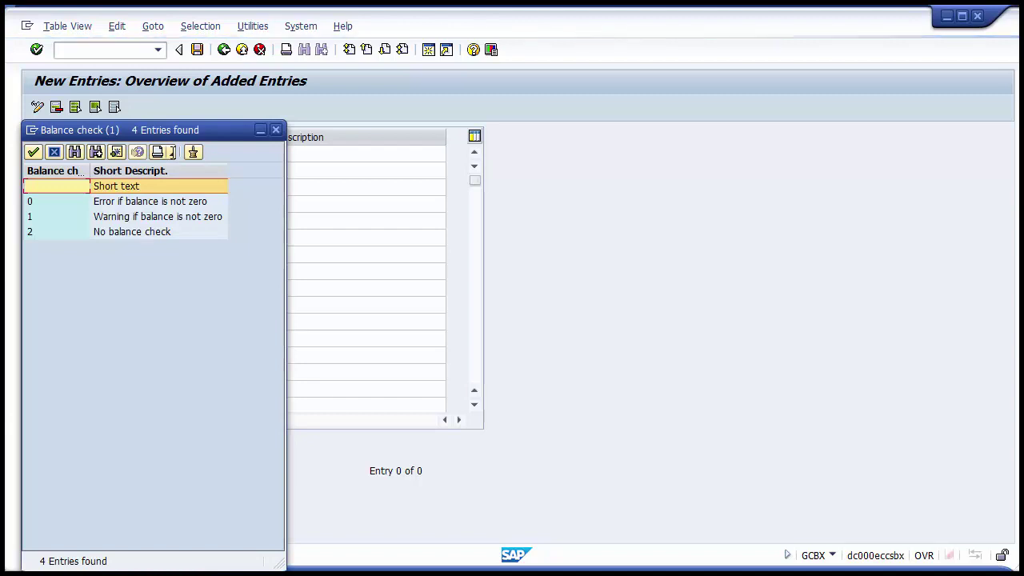
{"action": "key", "text": "Down"}
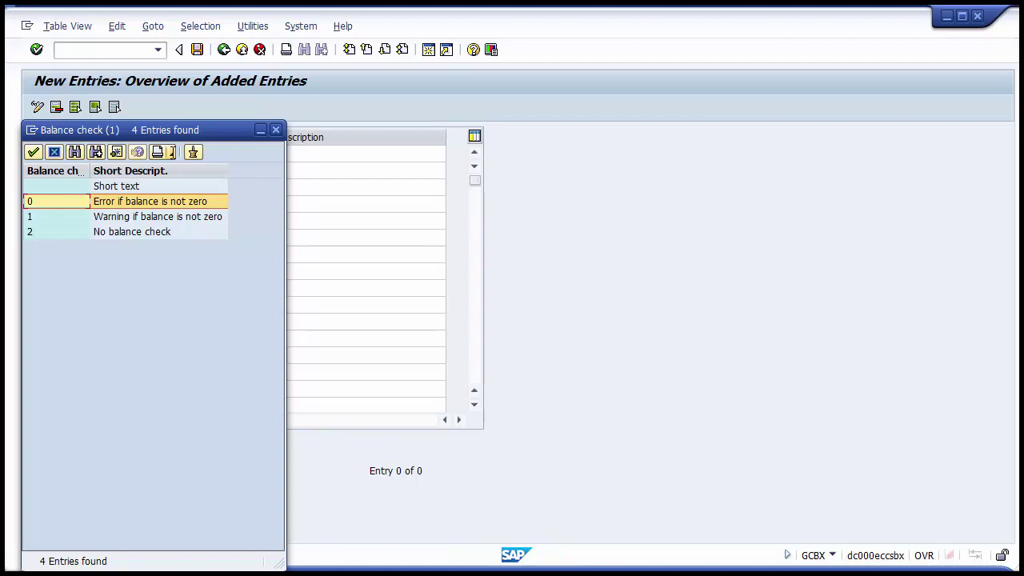
{"action": "left_click", "coordinate": [158, 216]}
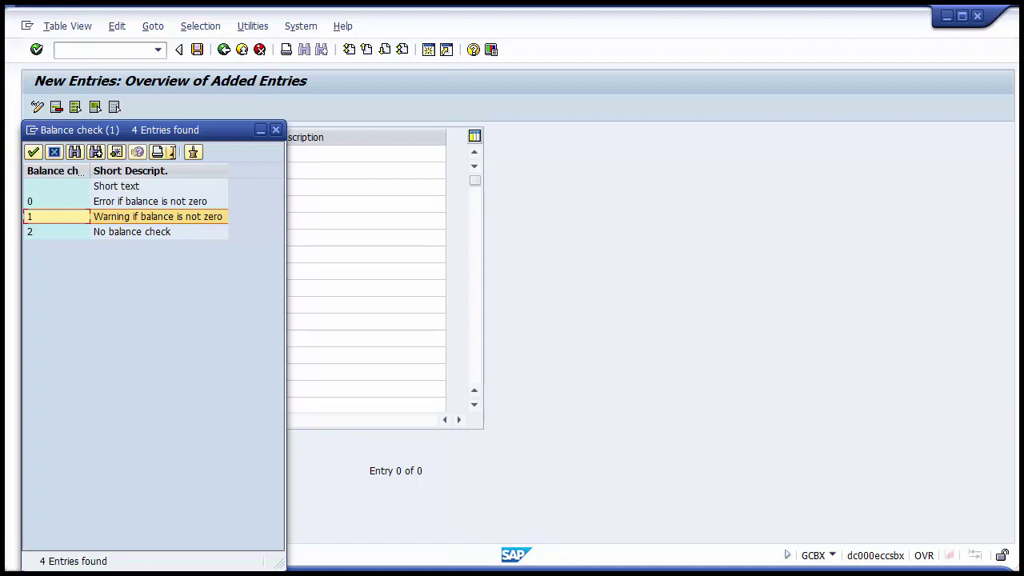
{"action": "left_click", "coordinate": [132, 231]}
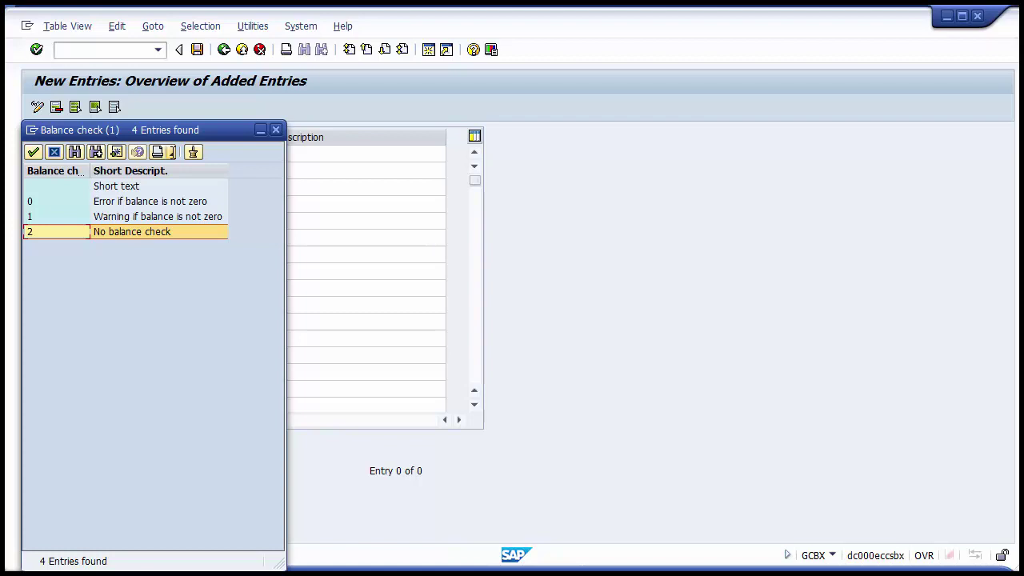
{"action": "key", "text": "Up"}
{"action": "key", "text": "Up"}
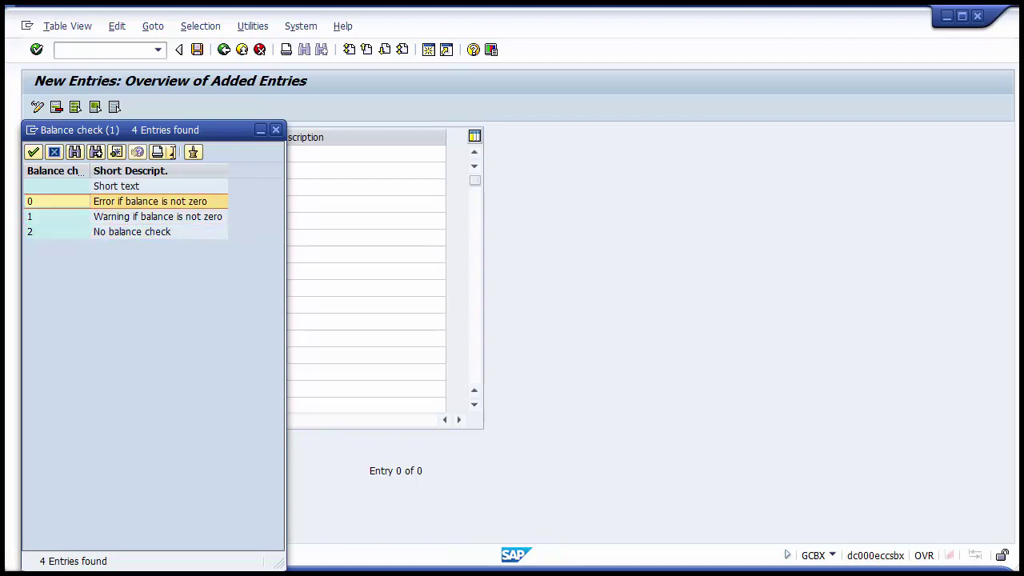
{"action": "key", "text": "Return"}
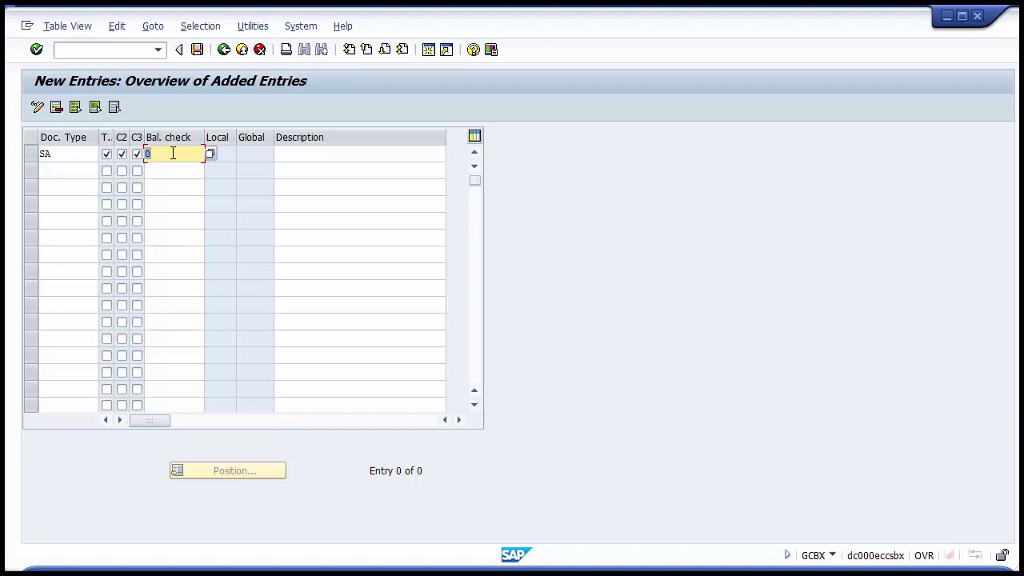
{"action": "key", "text": "Return"}
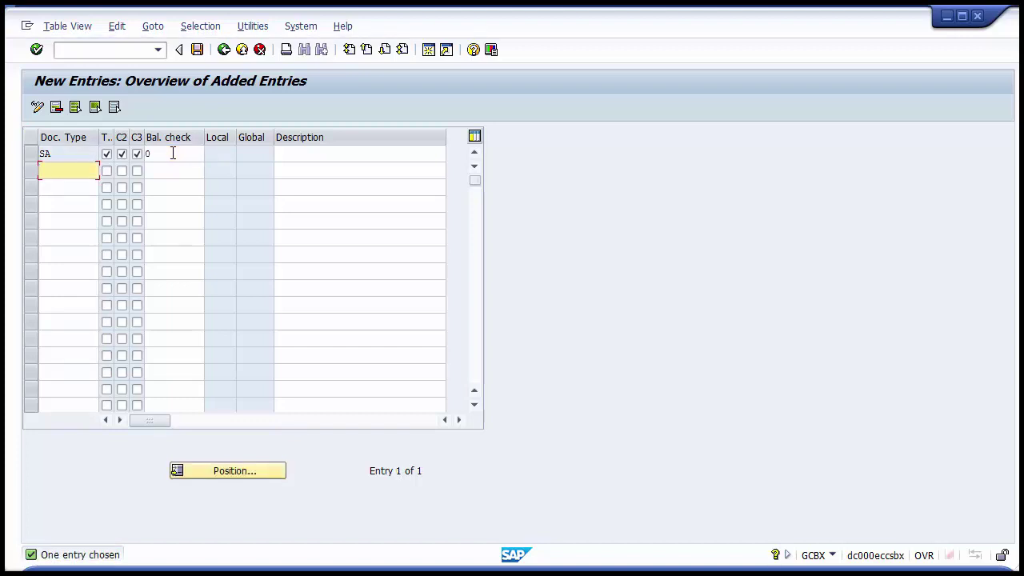
Describe document type SA as "Direct Posting Actual" and save it to the proposed customizing request
{"action": "left_click", "coordinate": [224, 154]}
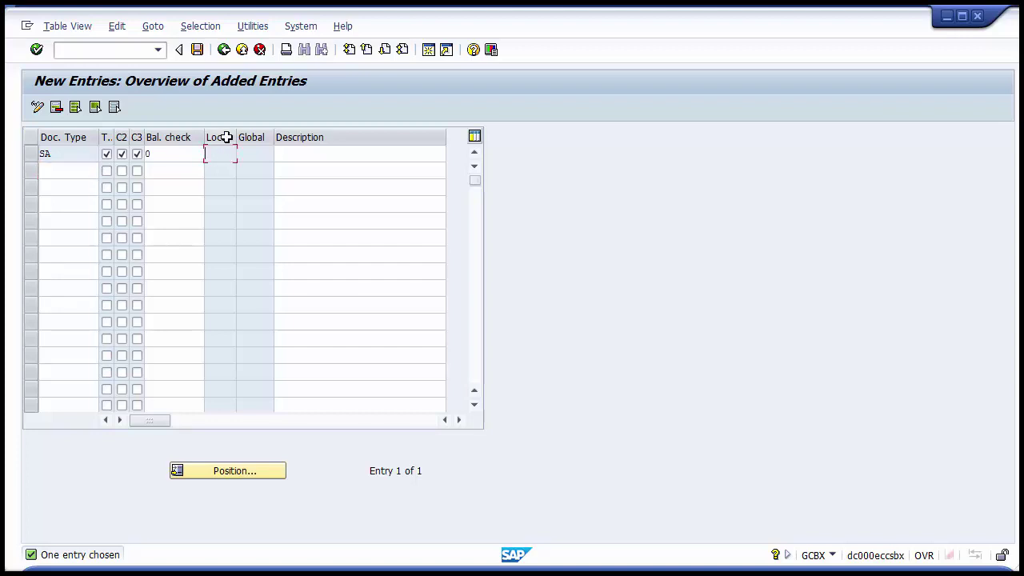
{"action": "left_click", "coordinate": [292, 155]}
{"action": "left_click", "coordinate": [213, 152]}
{"action": "left_click", "coordinate": [331, 152]}
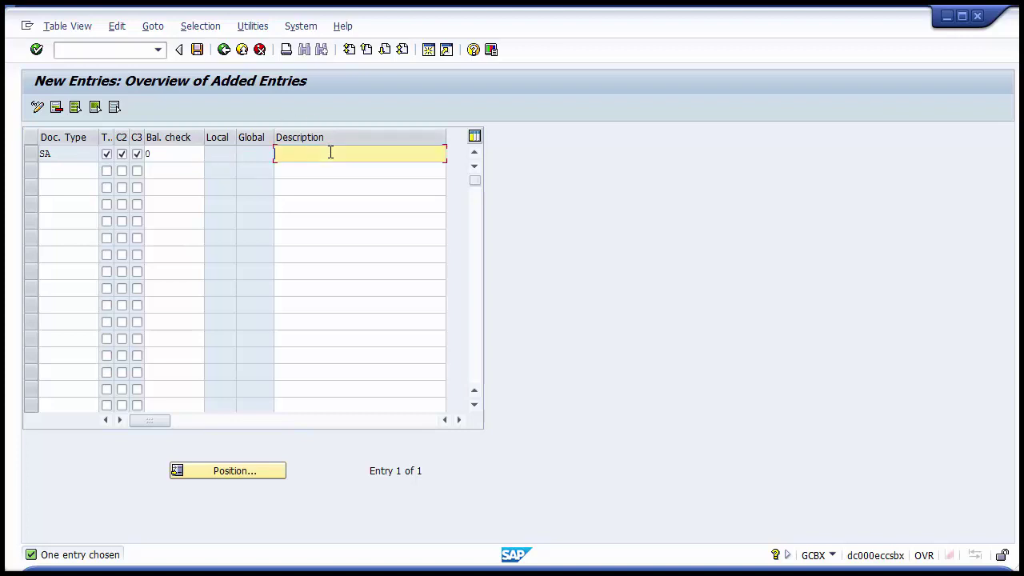
{"action": "type", "text": "Direct Posting Actual"}
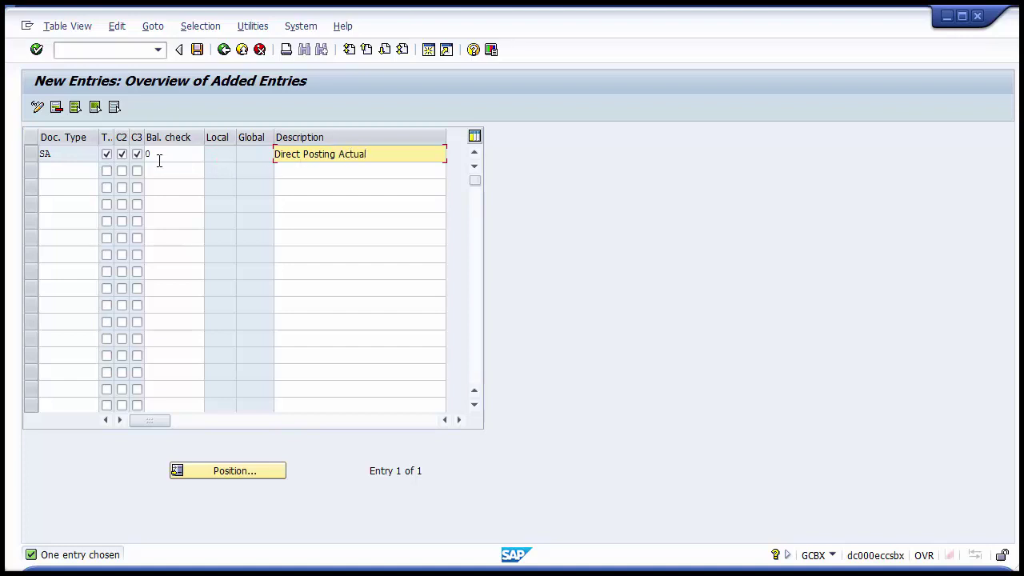
{"action": "left_click", "coordinate": [197, 51]}
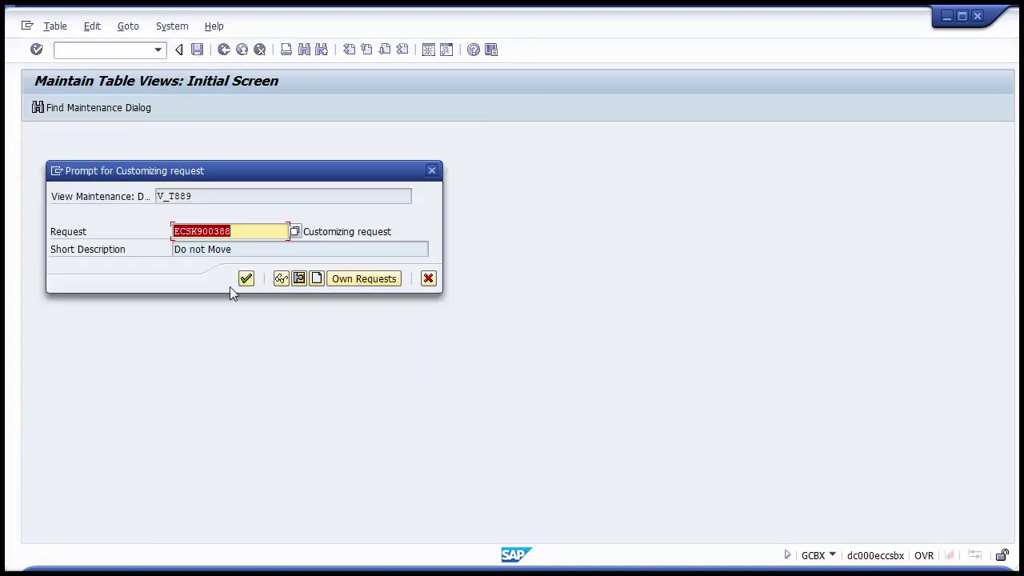
{"action": "left_click", "coordinate": [245, 280]}
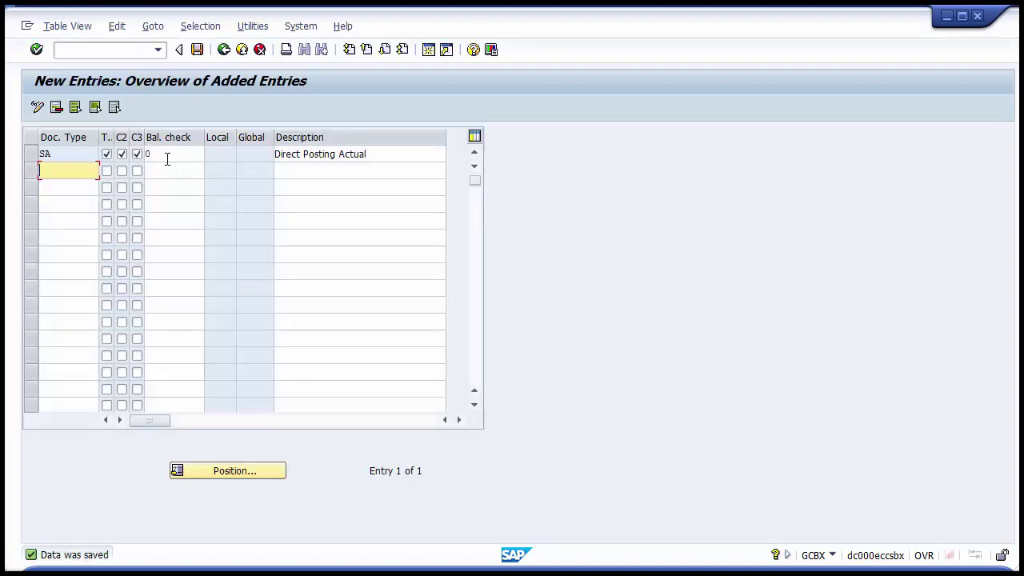
Return to the Valid Document Types overview, check the A0 and SA entries, and exit the activity
{"action": "left_click", "coordinate": [224, 50]}
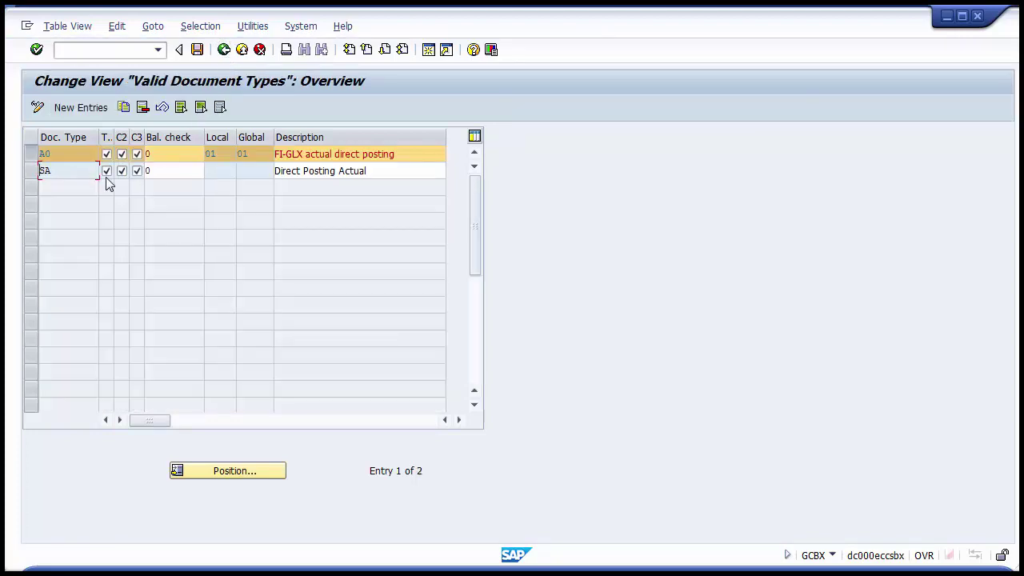
{"action": "left_click", "coordinate": [31, 154]}
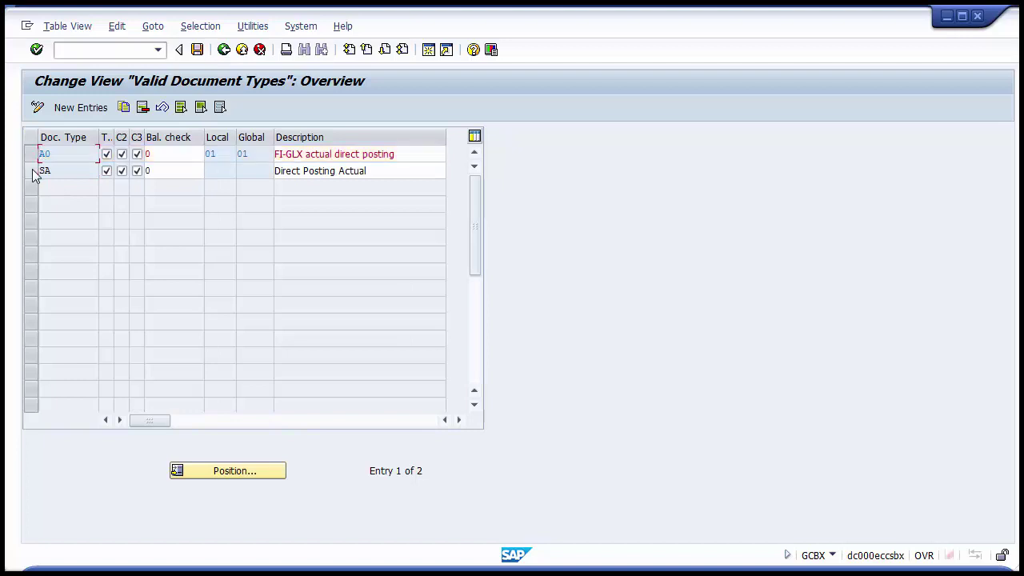
{"action": "left_click", "coordinate": [31, 171]}
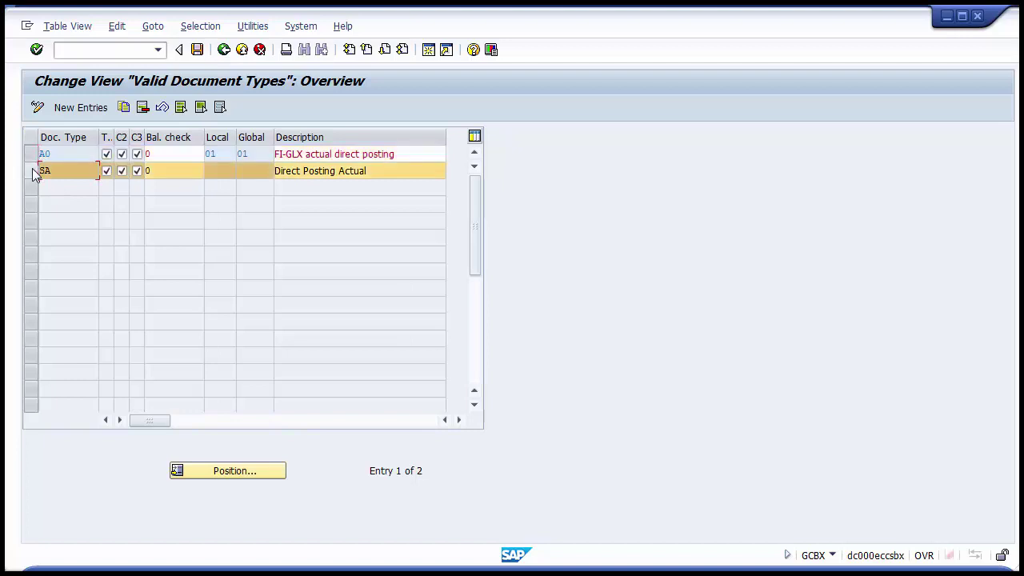
{"action": "left_click", "coordinate": [32, 172]}
{"action": "double_click", "coordinate": [44, 170]}
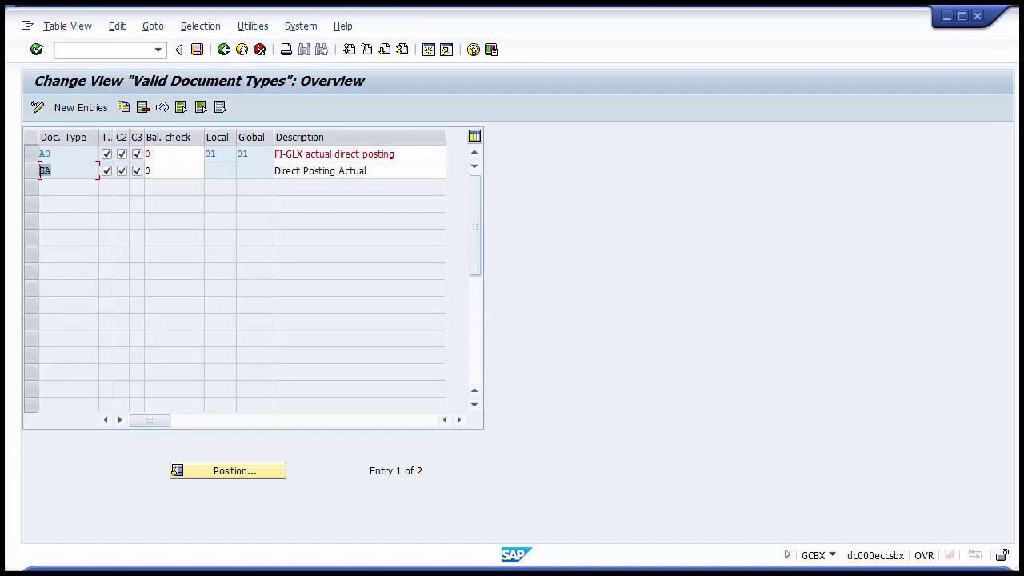
{"action": "left_click", "coordinate": [224, 50]}
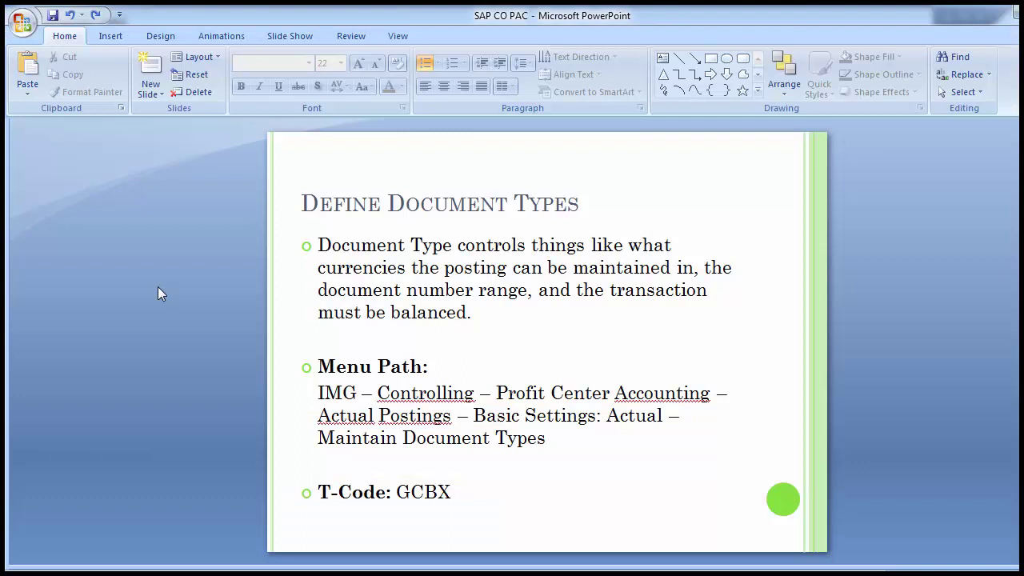
Advance the PowerPoint presentation to the document number range slide, then open Define Number Ranges for Local Documents in SAP with its groups in change mode
{"action": "key", "text": "Page_Down"}
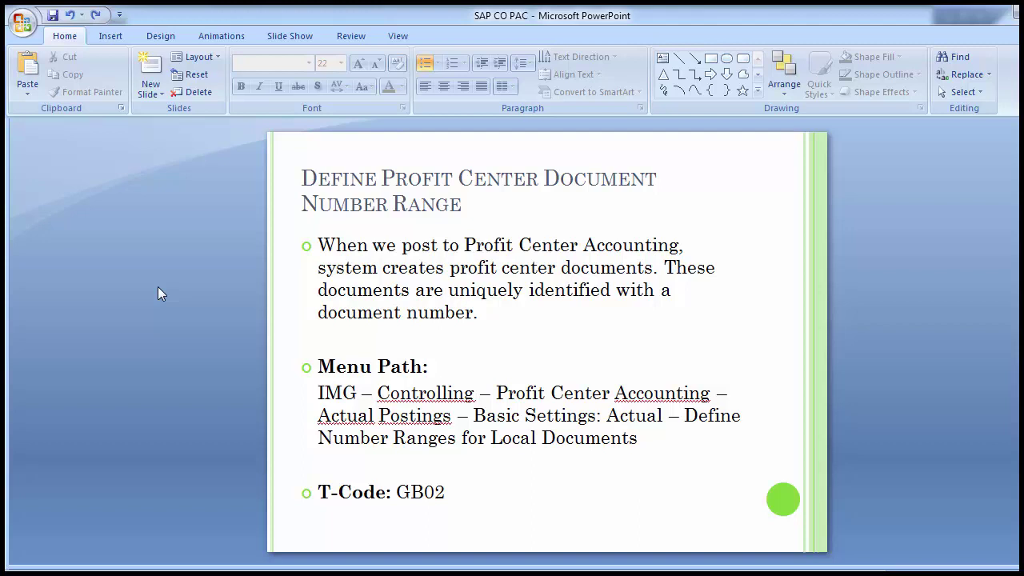
{"action": "key", "text": "alt+Tab"}
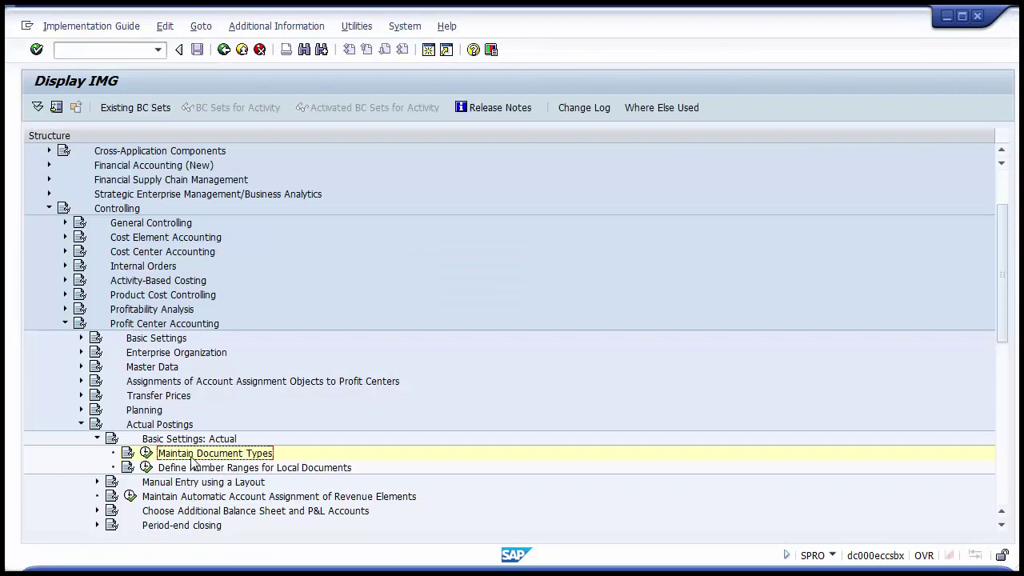
{"action": "left_click", "coordinate": [204, 470]}
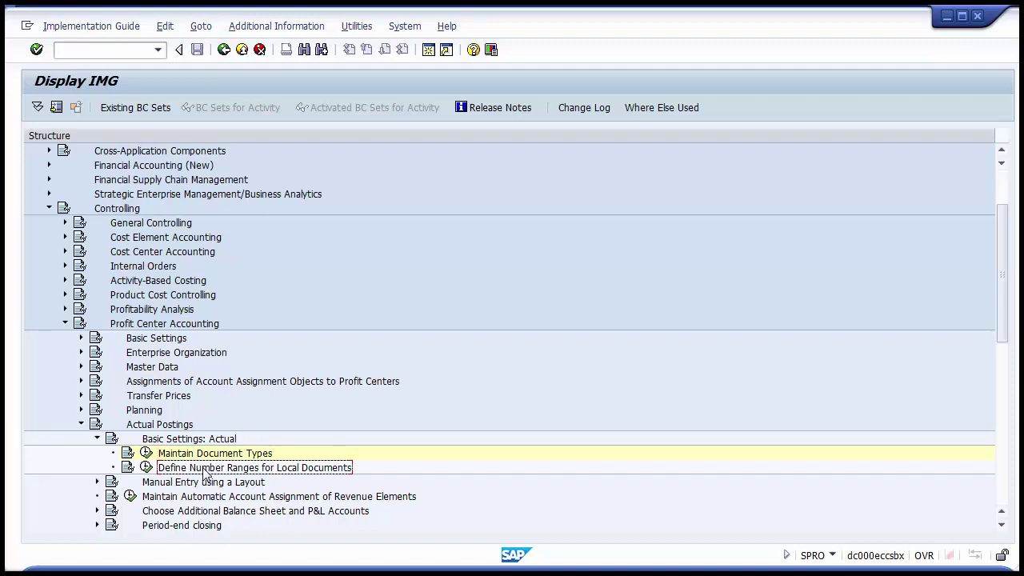
{"action": "left_click", "coordinate": [146, 470]}
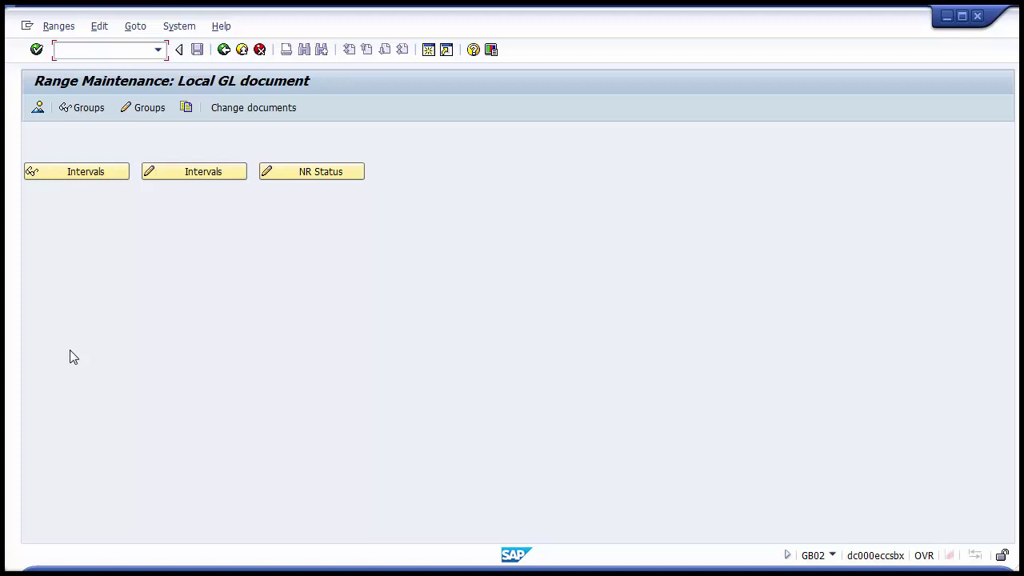
{"action": "left_click", "coordinate": [112, 52]}
{"action": "left_click", "coordinate": [144, 112]}
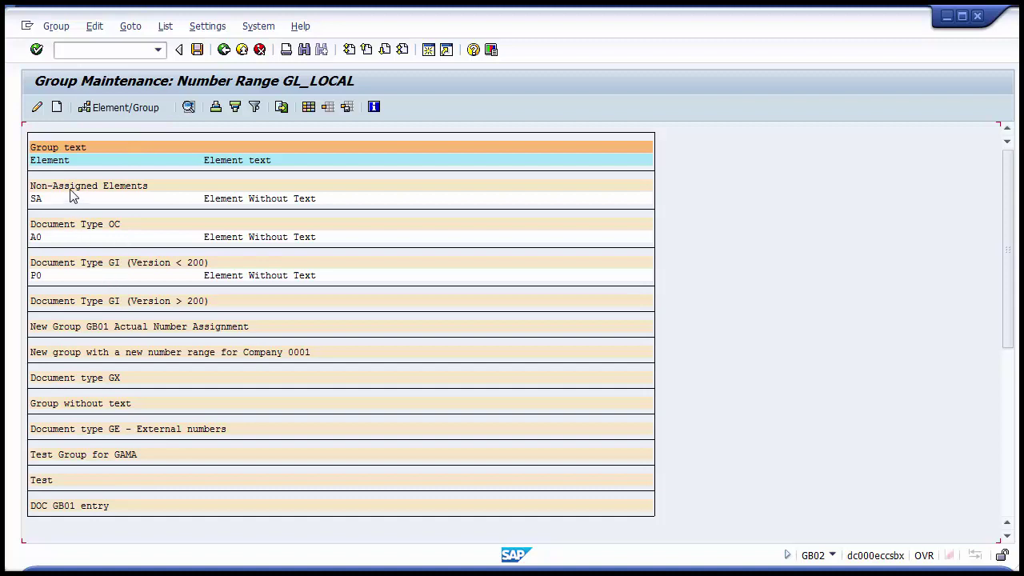
Try to open element SA under Non-Assigned Elements in the GL_LOCAL number range groups
{"action": "left_click", "coordinate": [73, 225]}
{"action": "left_click", "coordinate": [73, 263]}
{"action": "left_click", "coordinate": [36, 199]}
{"action": "left_click", "coordinate": [54, 200]}
{"action": "left_click", "coordinate": [37, 200]}
{"action": "left_click", "coordinate": [48, 200]}
{"action": "left_click", "coordinate": [38, 201]}
{"action": "double_click", "coordinate": [38, 202]}
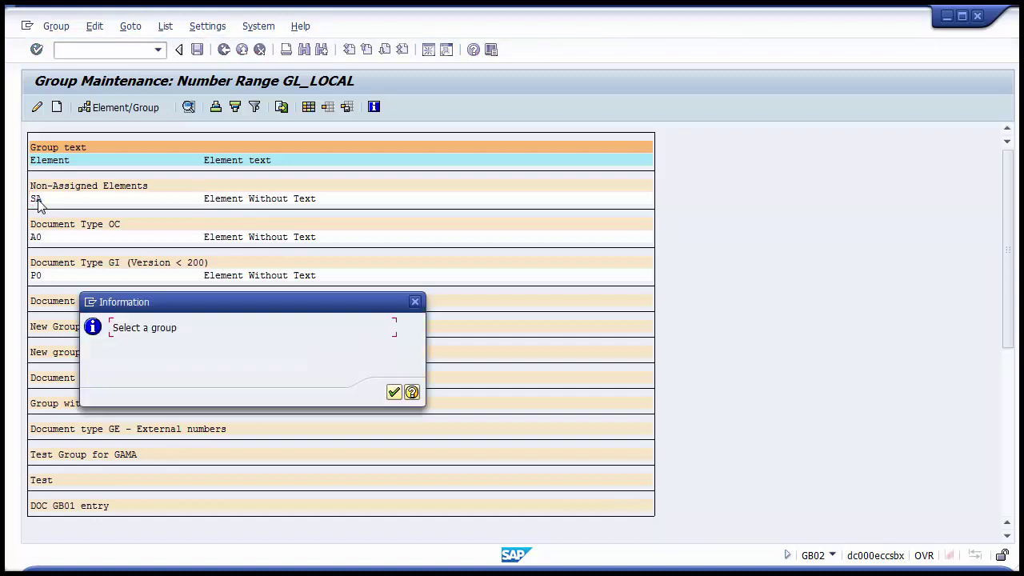
{"action": "left_click", "coordinate": [394, 391]}
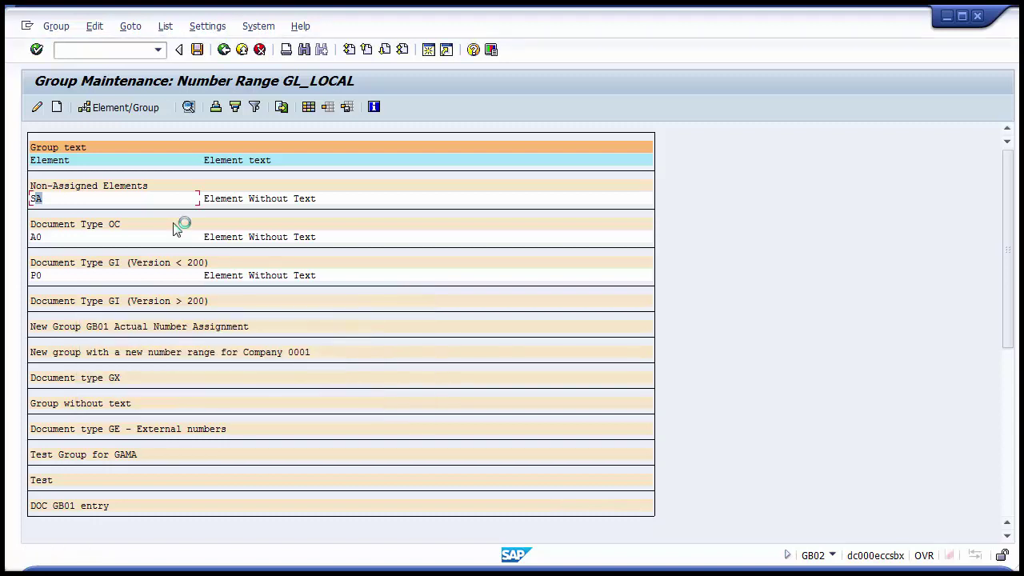
{"action": "left_click", "coordinate": [85, 203]}
{"action": "left_click", "coordinate": [36, 200]}
{"action": "double_click", "coordinate": [36, 200]}
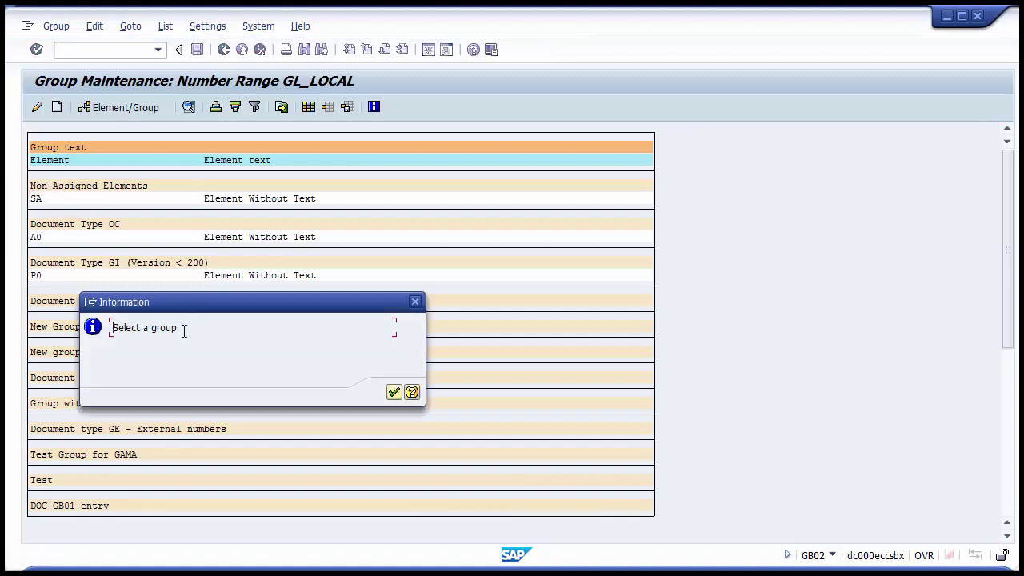
{"action": "left_click", "coordinate": [395, 393]}
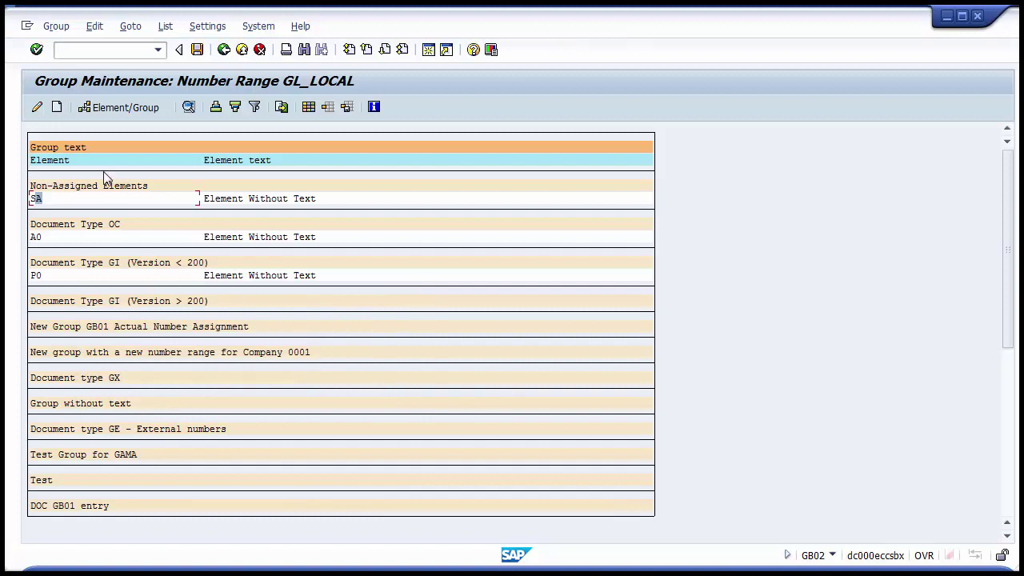
Create a number range group named "SA Doc Type Group" for company code 1000
{"action": "left_click", "coordinate": [56, 109]}
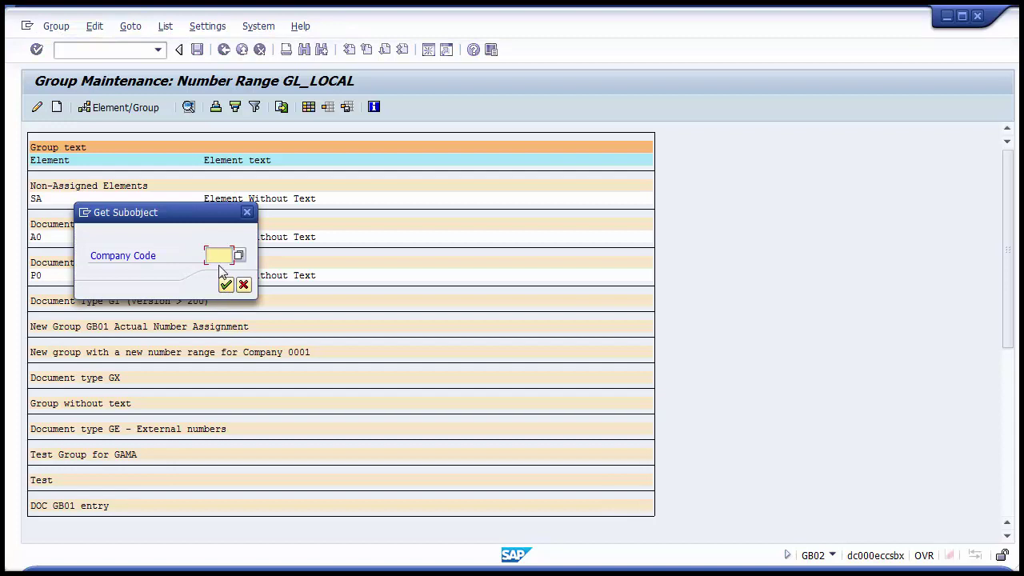
{"action": "type", "text": "1000"}
{"action": "key", "text": "Return"}
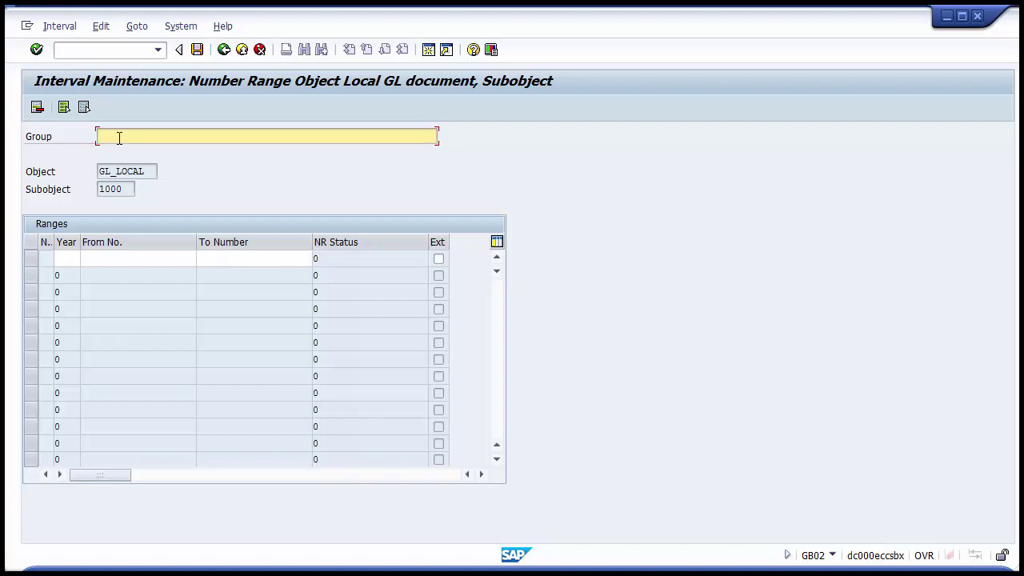
{"action": "type", "text": "SA Doc Type Group"}
Enter a 2015 interval from 1000000 to 100999999 for the new group and try to save it
{"action": "left_click", "coordinate": [69, 261]}
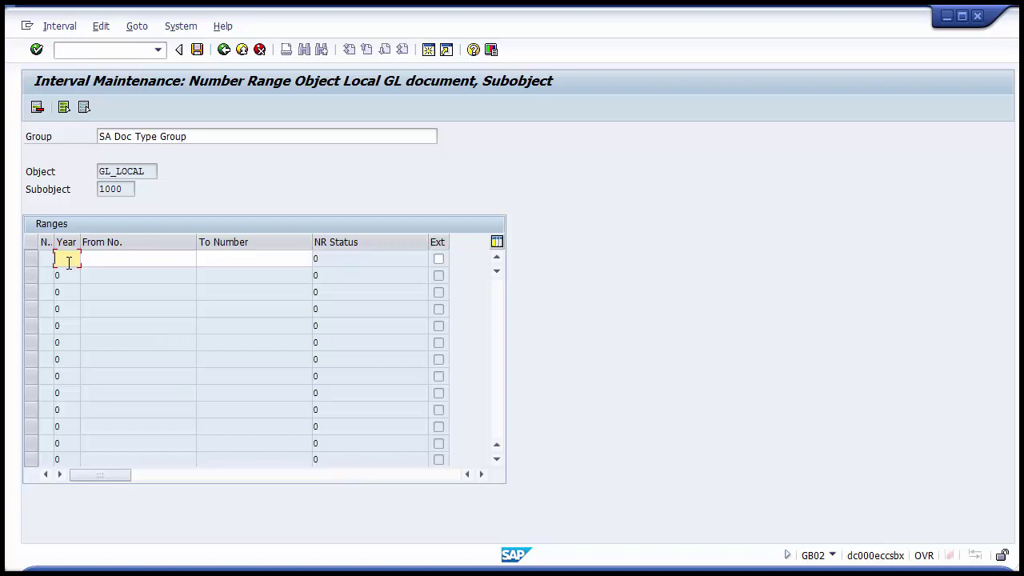
{"action": "type", "text": "2015"}
{"action": "key", "text": "Tab"}
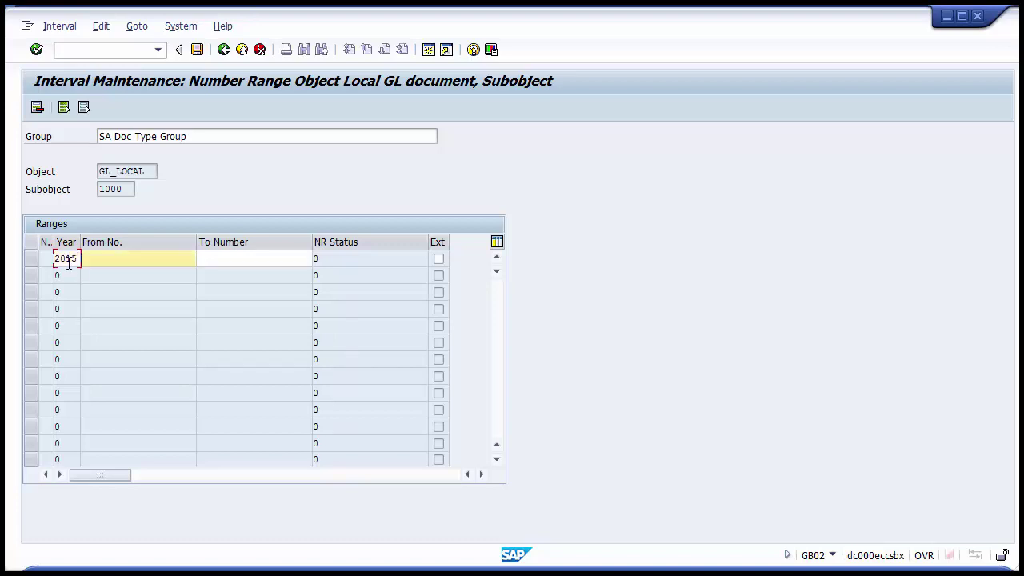
{"action": "type", "text": "1000000"}
{"action": "key", "text": "Tab"}
{"action": "type", "text": "1"}
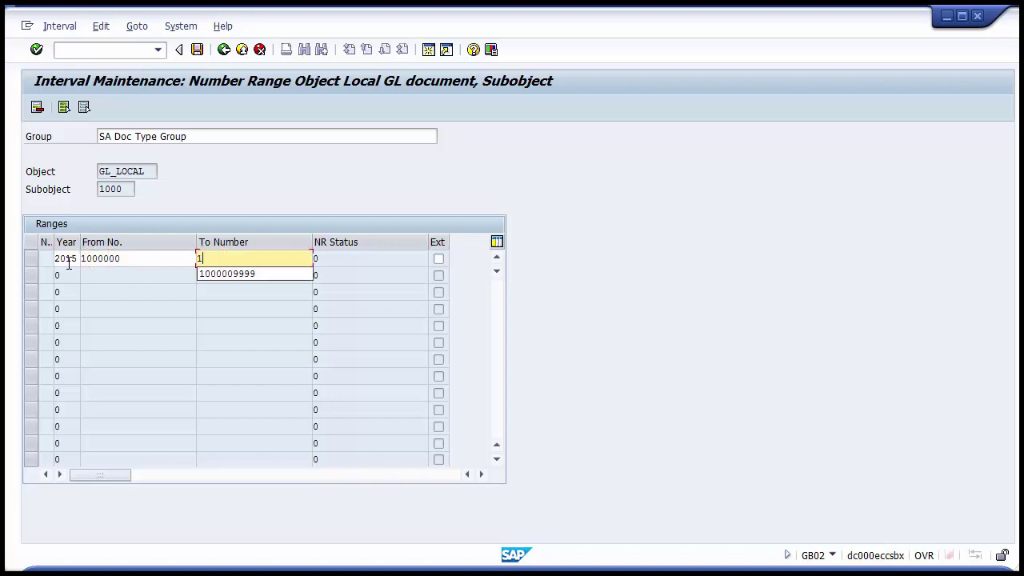
{"action": "type", "text": "00"}
{"action": "type", "text": "999999"}
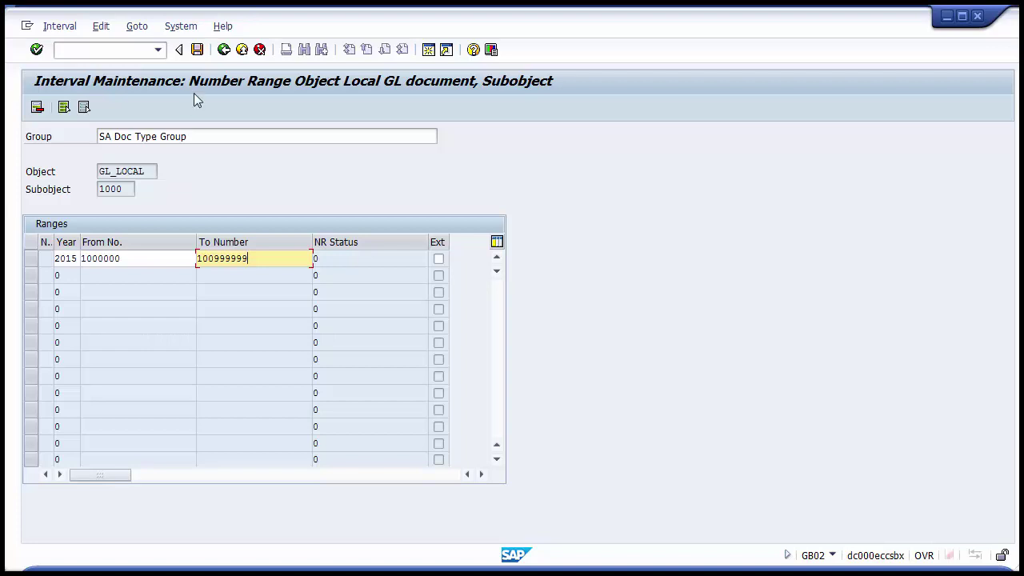
{"action": "left_click", "coordinate": [197, 51]}
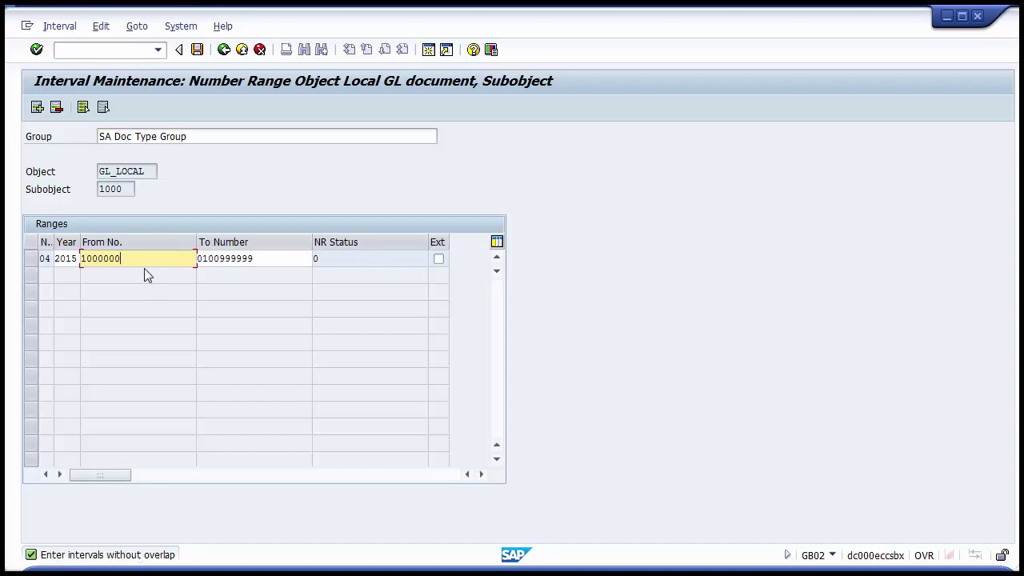
Set the 2015 interval to run from 8000000 to 80099999, save it and acknowledge the transport notice
{"action": "key", "text": "BackSpace"}
{"action": "key", "text": "BackSpace"}
{"action": "key", "text": "BackSpace"}
{"action": "key", "text": "BackSpace"}
{"action": "key", "text": "BackSpace"}
{"action": "key", "text": "BackSpace"}
{"action": "key", "text": "BackSpace"}
{"action": "type", "text": "800000"}
{"action": "key", "text": "BackSpace"}
{"action": "key", "text": "BackSpace"}
{"action": "key", "text": "BackSpace"}
{"action": "key", "text": "BackSpace"}
{"action": "key", "text": "BackSpace"}
{"action": "key", "text": "BackSpace"}
{"action": "type", "text": "8000000"}
{"action": "key", "text": "Tab"}
{"action": "type", "text": "8"}
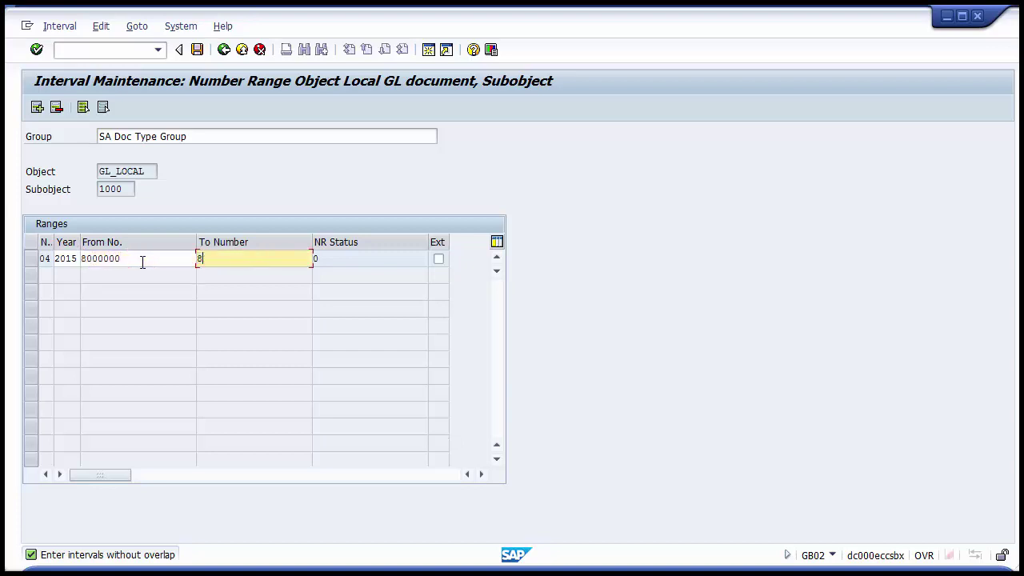
{"action": "type", "text": "0099999"}
{"action": "left_click", "coordinate": [197, 50]}
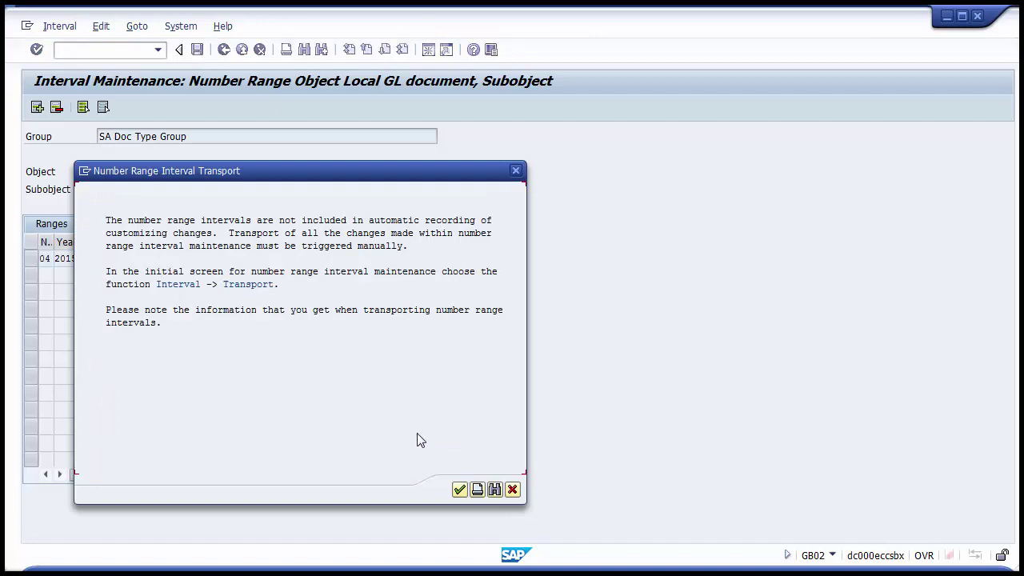
{"action": "left_click", "coordinate": [460, 491]}
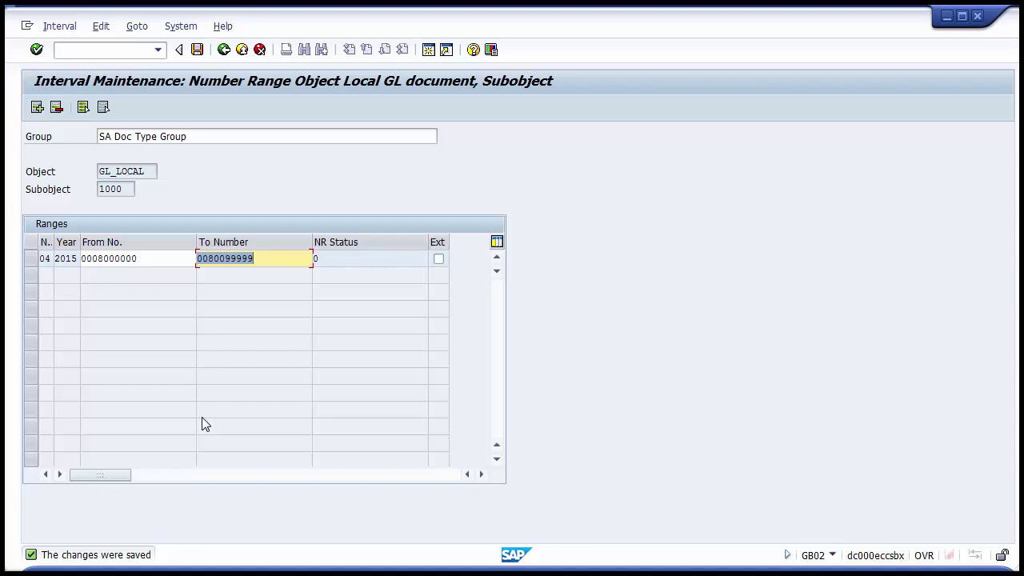
{"action": "left_click", "coordinate": [31, 259]}
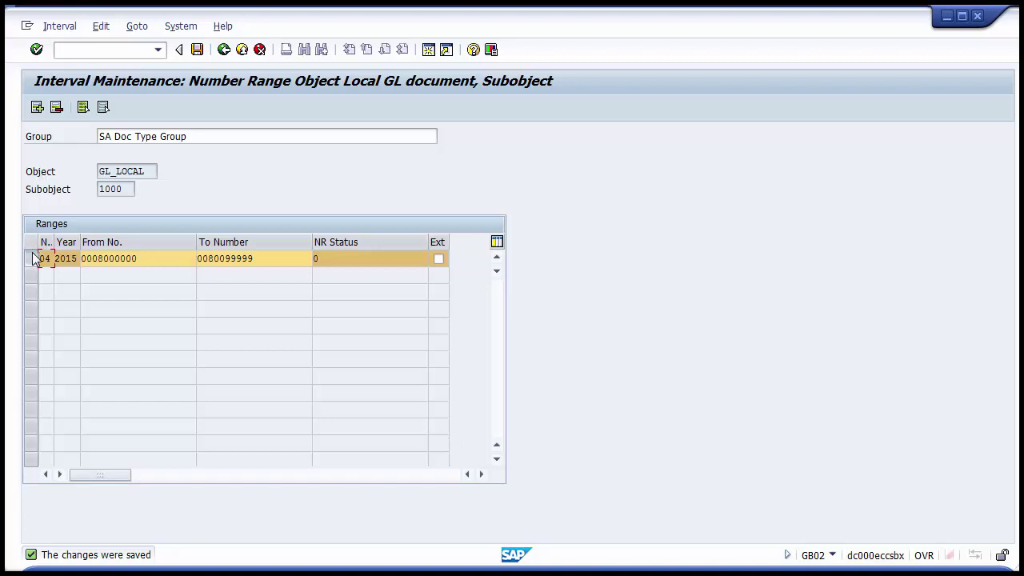
{"action": "left_click", "coordinate": [33, 262]}
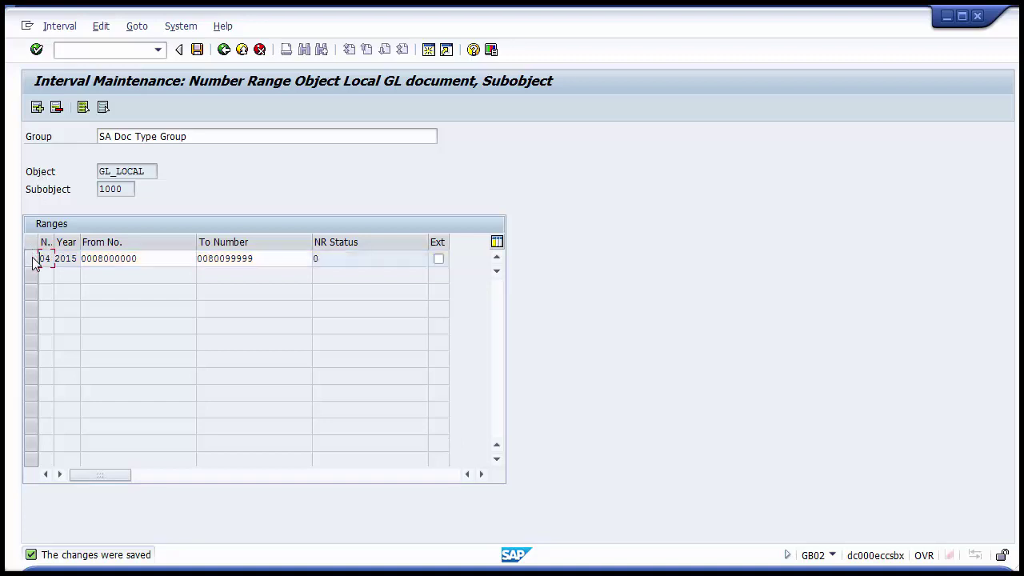
{"action": "left_click", "coordinate": [37, 107]}
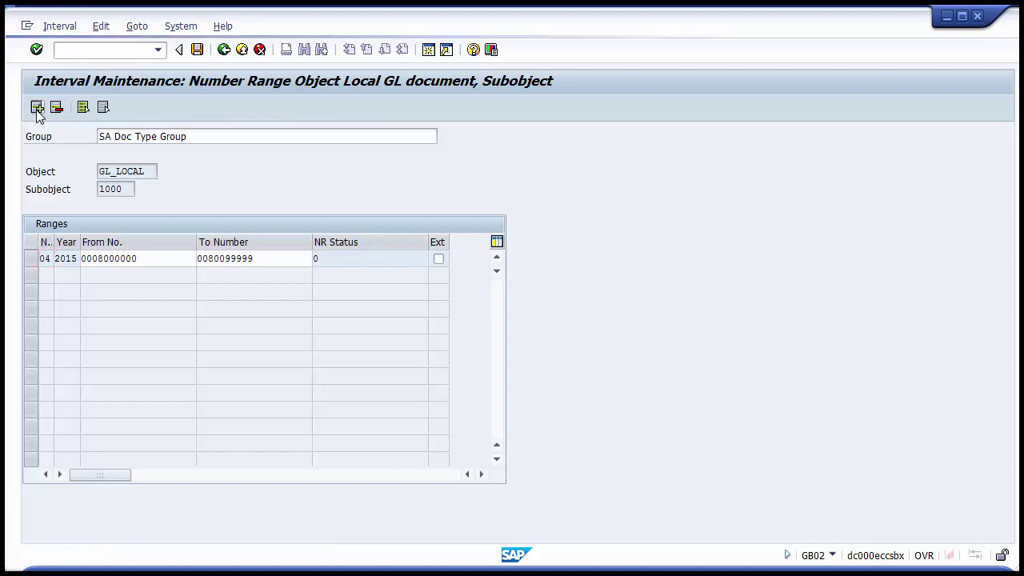
{"action": "left_click", "coordinate": [66, 260]}
{"action": "left_click", "coordinate": [87, 258]}
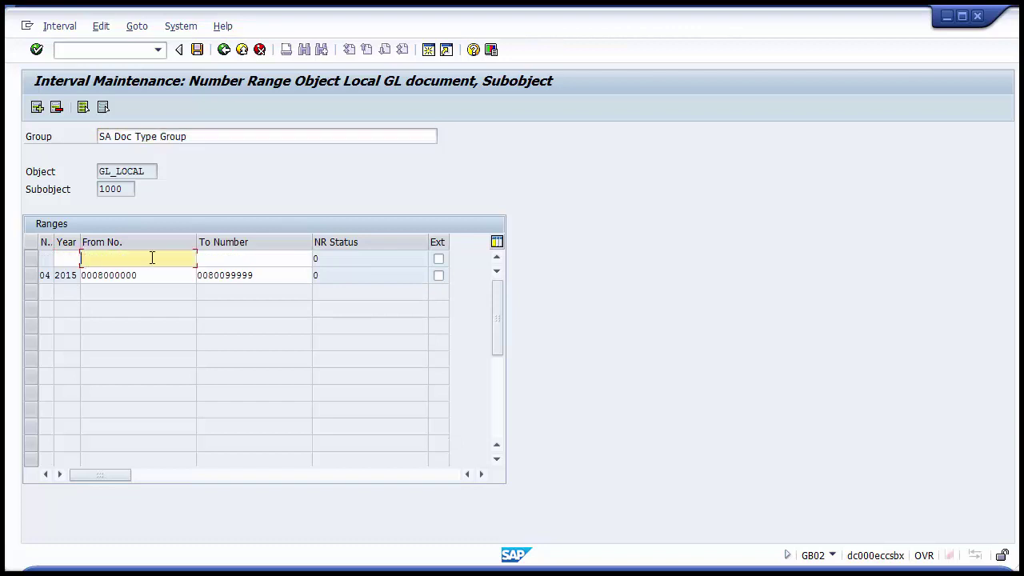
{"action": "left_click", "coordinate": [70, 258]}
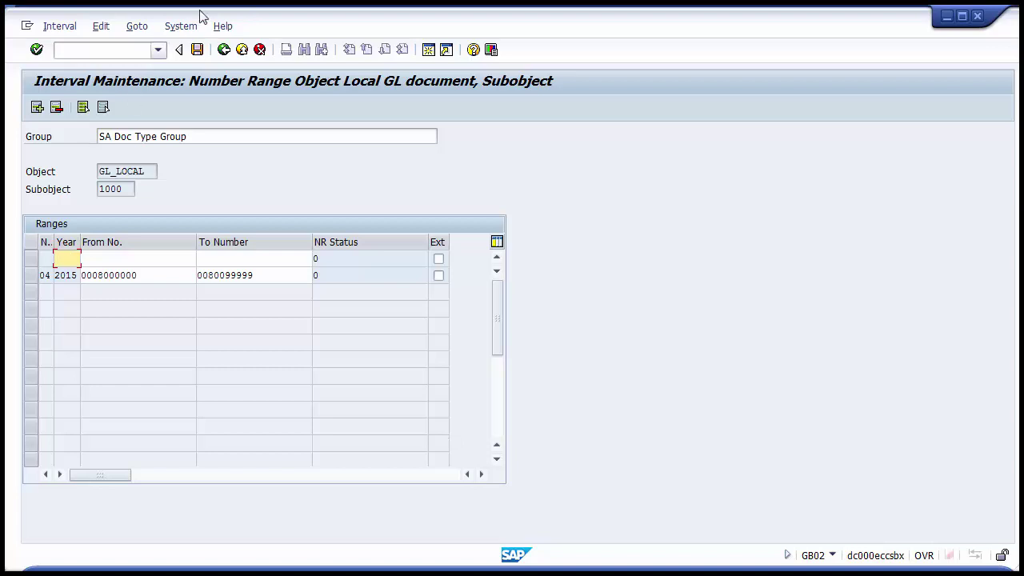
Return to the GL_LOCAL group overview and assign the non-assigned element SA to SA Doc Type Group
{"action": "left_click", "coordinate": [225, 53]}
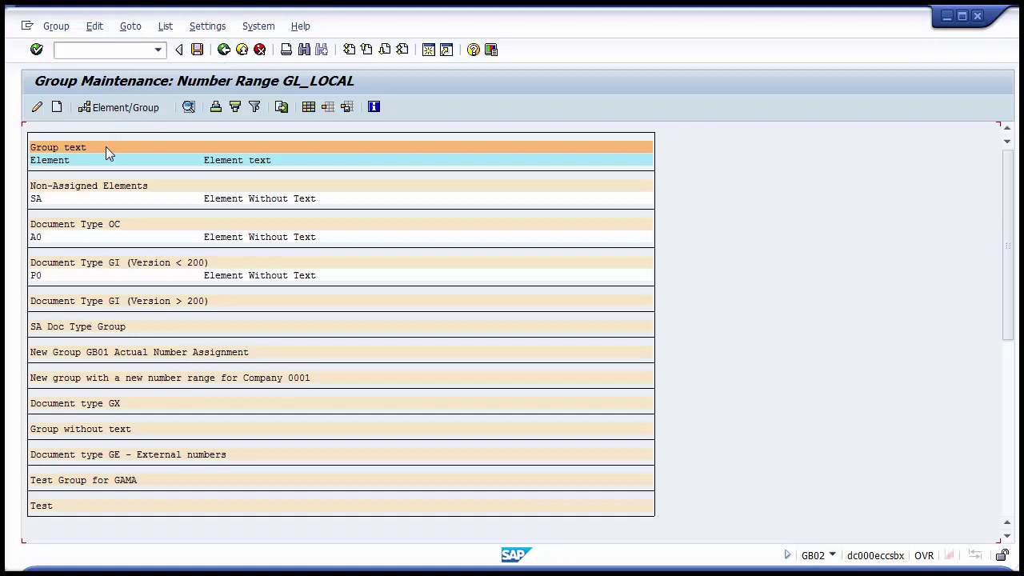
{"action": "left_click", "coordinate": [119, 108]}
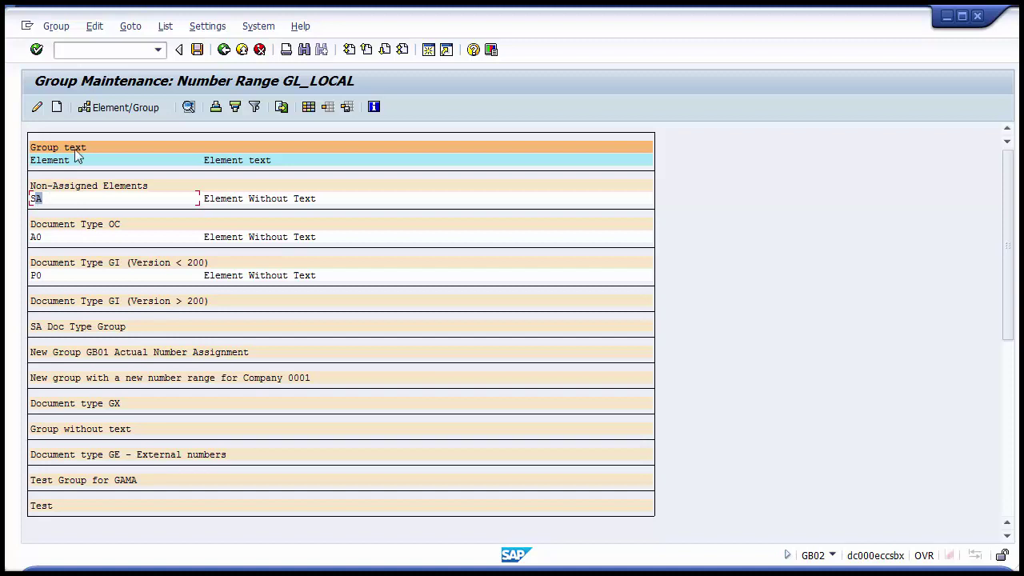
{"action": "left_click", "coordinate": [116, 114]}
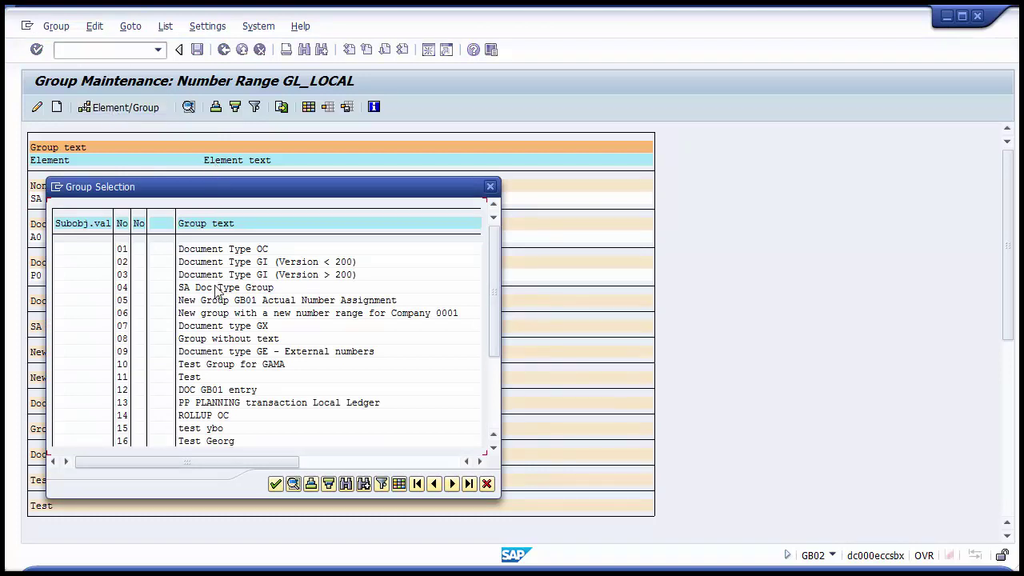
{"action": "left_click", "coordinate": [207, 225]}
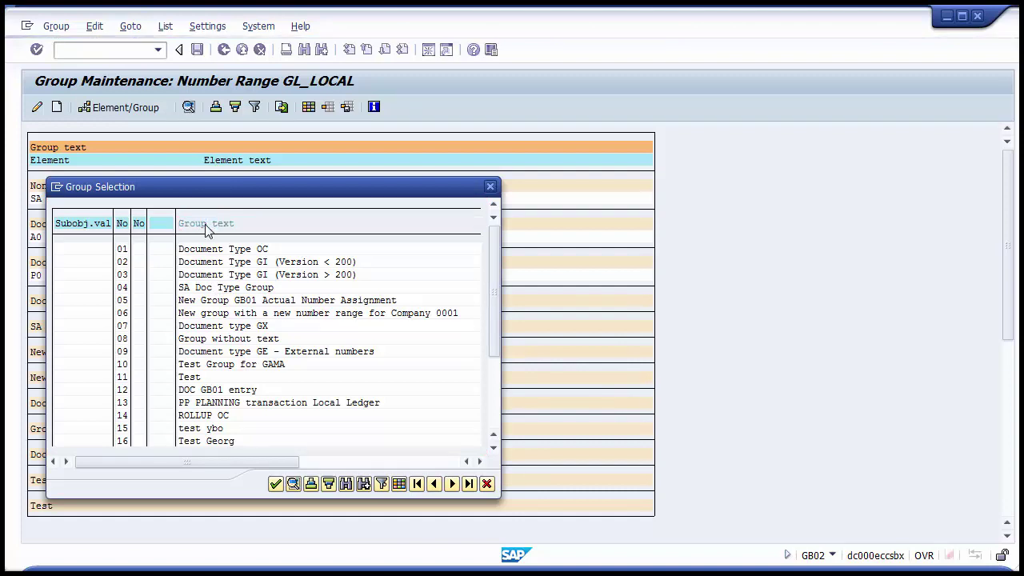
{"action": "left_click", "coordinate": [195, 290]}
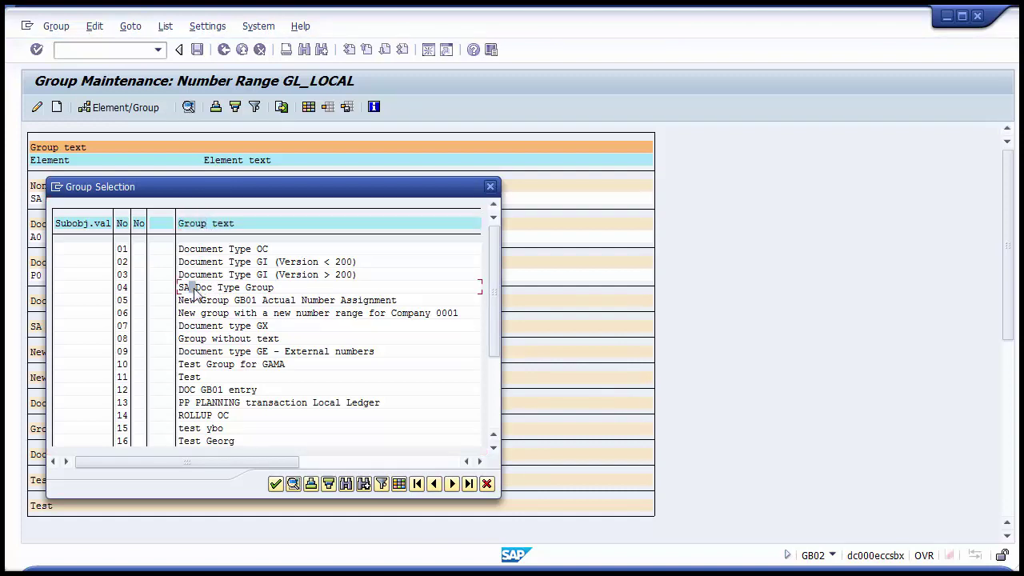
{"action": "left_click", "coordinate": [260, 288]}
{"action": "left_click", "coordinate": [185, 290]}
{"action": "double_click", "coordinate": [185, 289]}
{"action": "left_click", "coordinate": [196, 290]}
{"action": "double_click", "coordinate": [196, 290]}
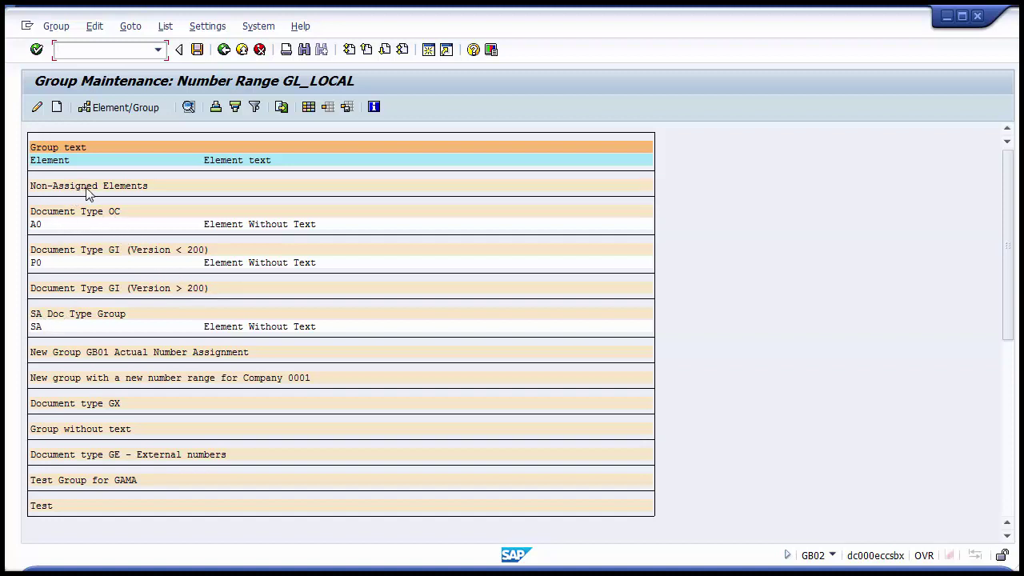
Check element SA under SA Doc Type Group, save the assignment and return to the IMG structure
{"action": "left_click", "coordinate": [40, 318]}
{"action": "left_click", "coordinate": [118, 315]}
{"action": "left_click", "coordinate": [35, 326]}
{"action": "left_click", "coordinate": [50, 317]}
{"action": "left_click", "coordinate": [198, 52]}
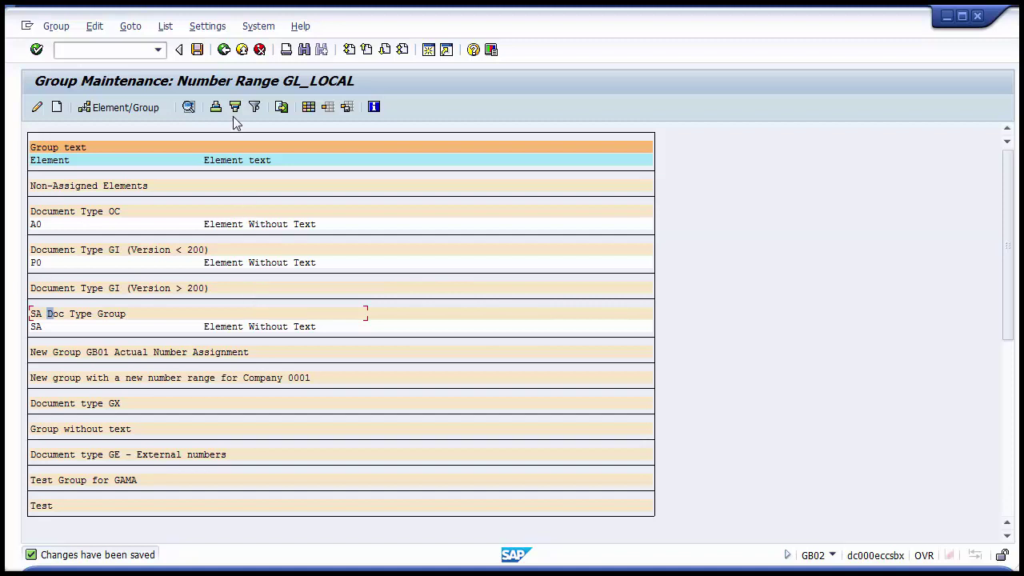
{"action": "left_click", "coordinate": [225, 50]}
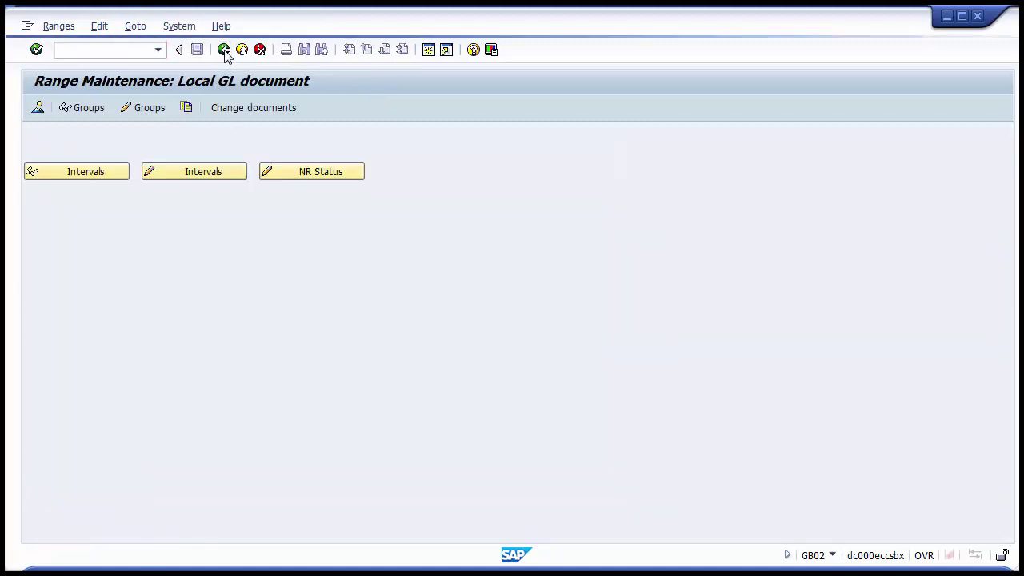
{"action": "left_click", "coordinate": [224, 51]}
Open Maintain Document Types, check the local number range assigned to document type SA, and exit the activity
{"action": "left_click", "coordinate": [202, 454]}
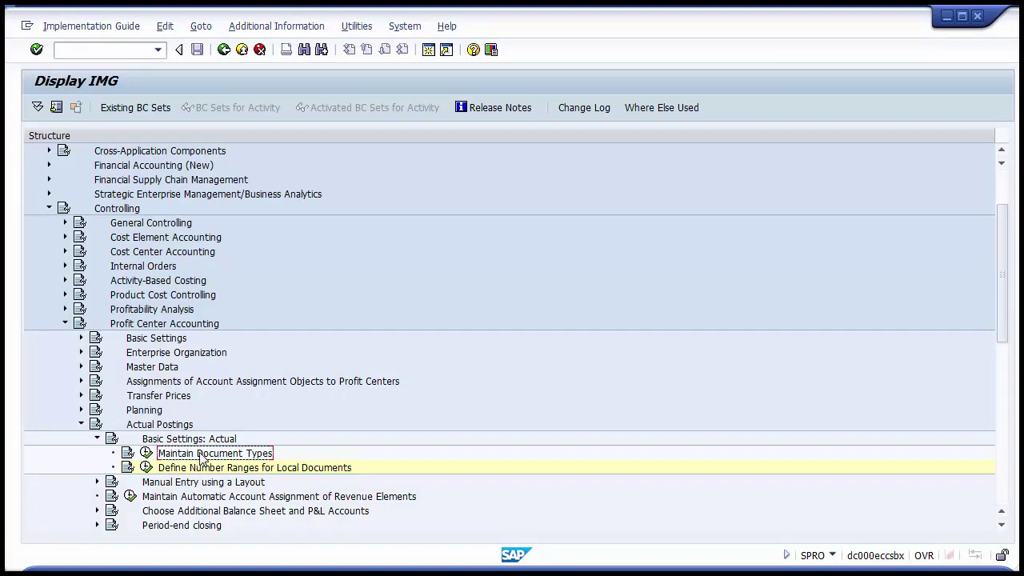
{"action": "left_click", "coordinate": [146, 455]}
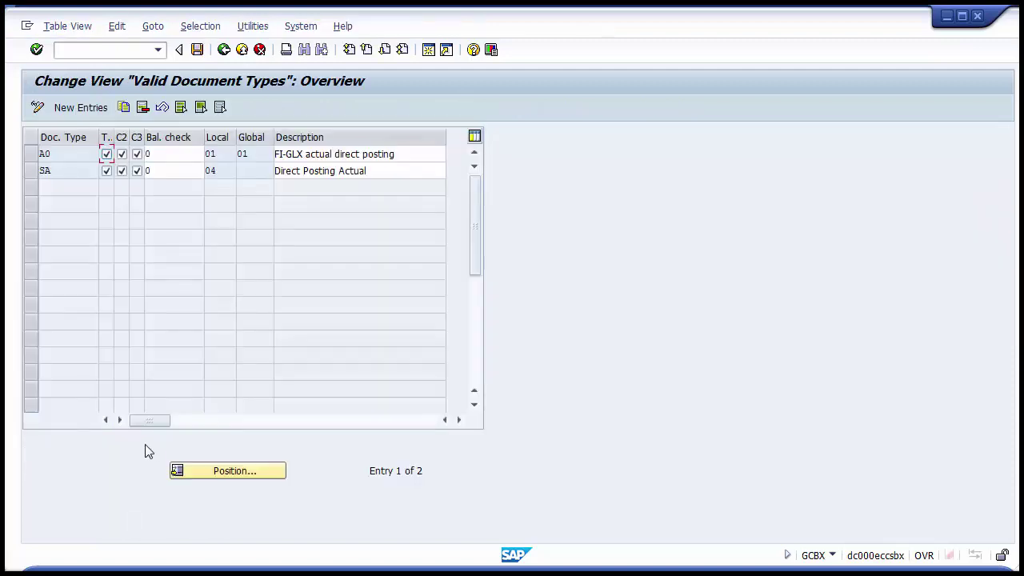
{"action": "left_click_drag", "start_coordinate": [49, 170], "coordinate": [34, 170]}
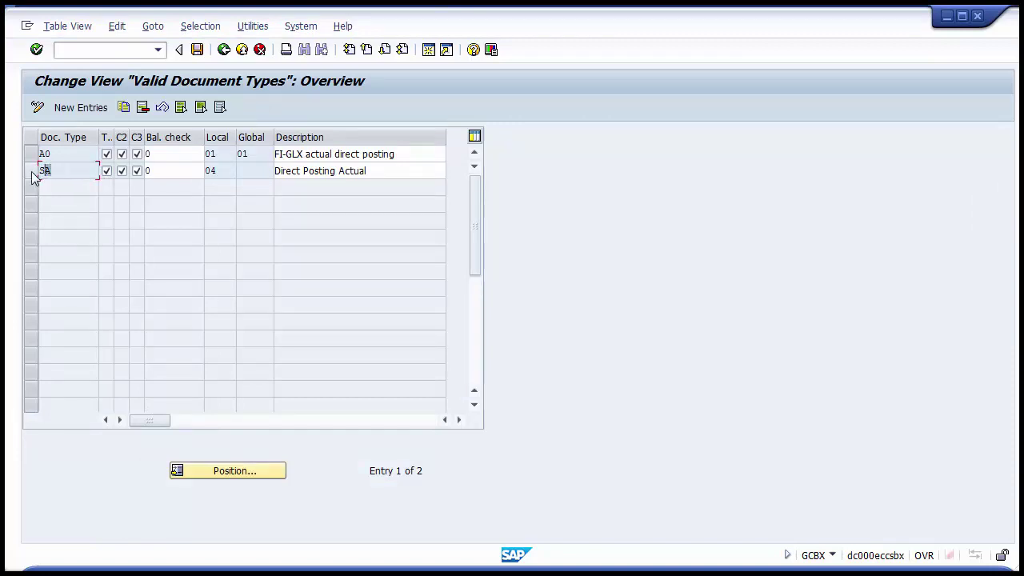
{"action": "left_click", "coordinate": [31, 172]}
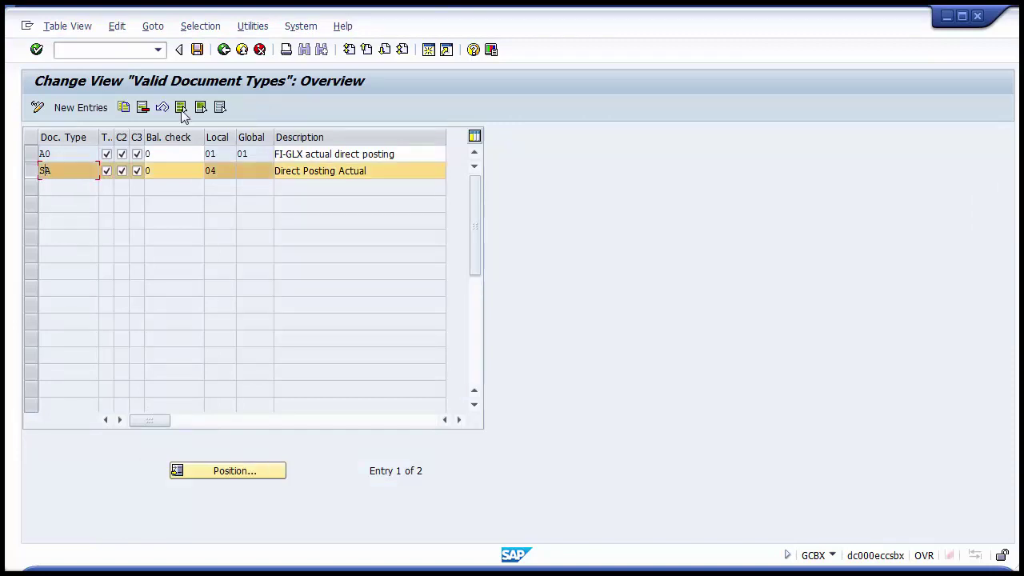
{"action": "left_click", "coordinate": [222, 170]}
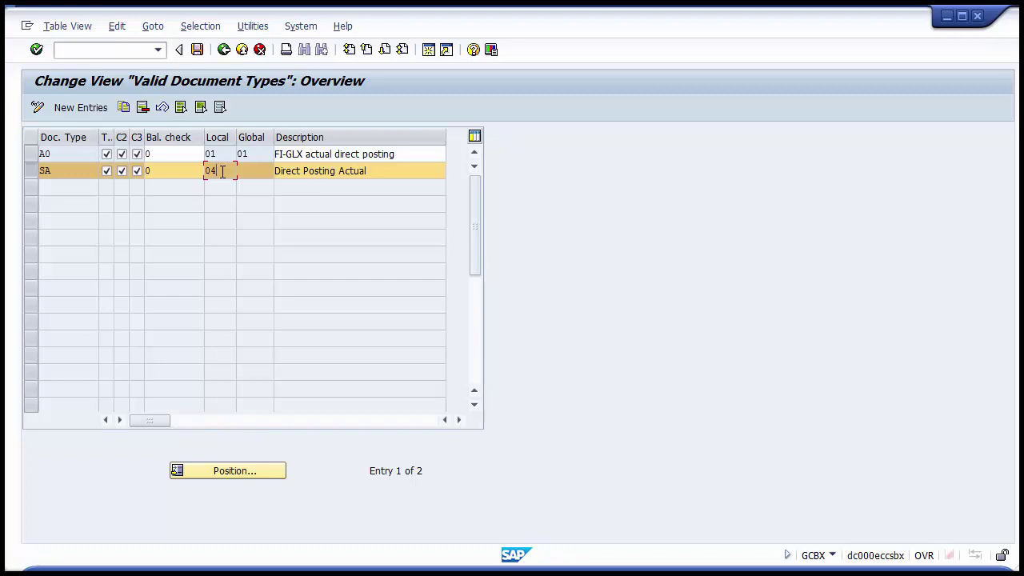
{"action": "left_click_drag", "start_coordinate": [222, 171], "coordinate": [206, 170]}
{"action": "left_click", "coordinate": [224, 50]}
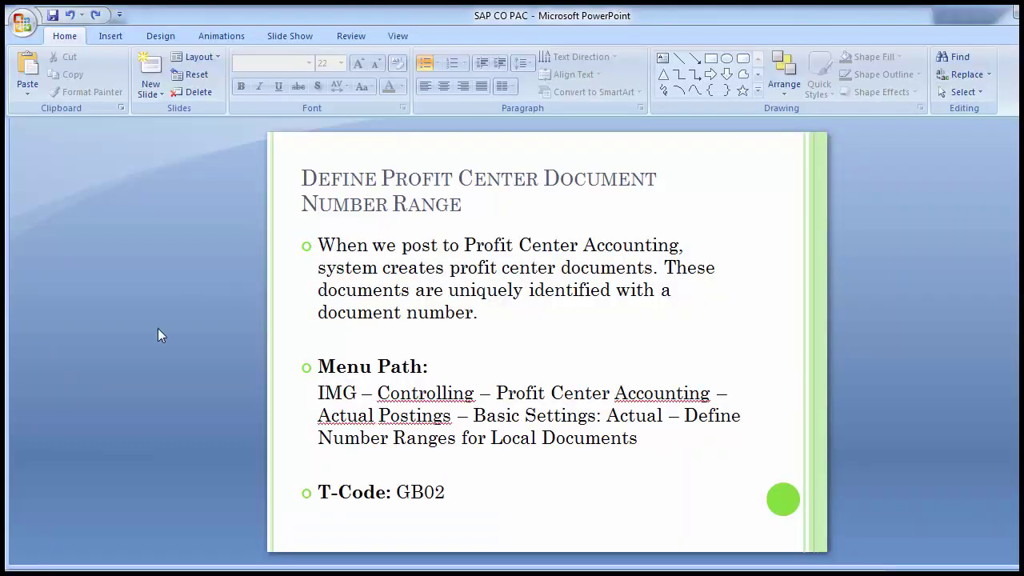
Advance the PowerPoint presentation to the slide on automatic account assignment of revenue elements, then switch back to the SAP Display IMG window
{"action": "key", "text": "Page_Down"}
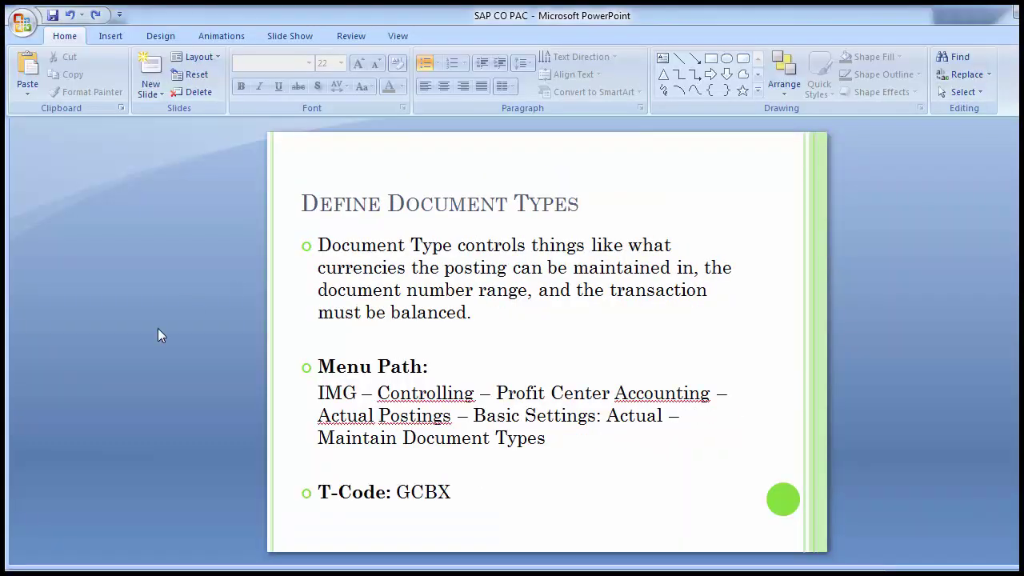
{"action": "key", "text": "Page_Up"}
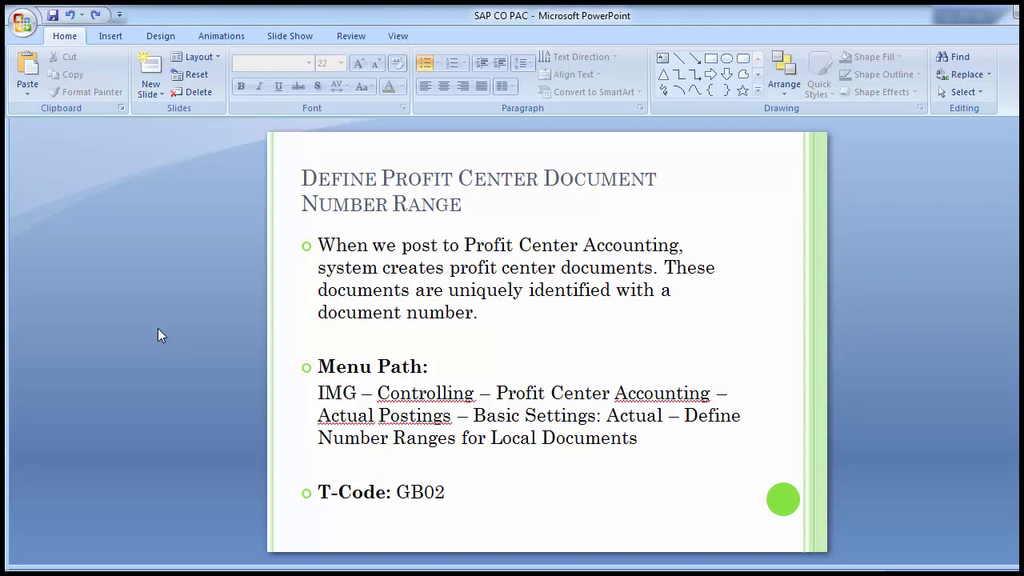
{"action": "key", "text": "Page_Down"}
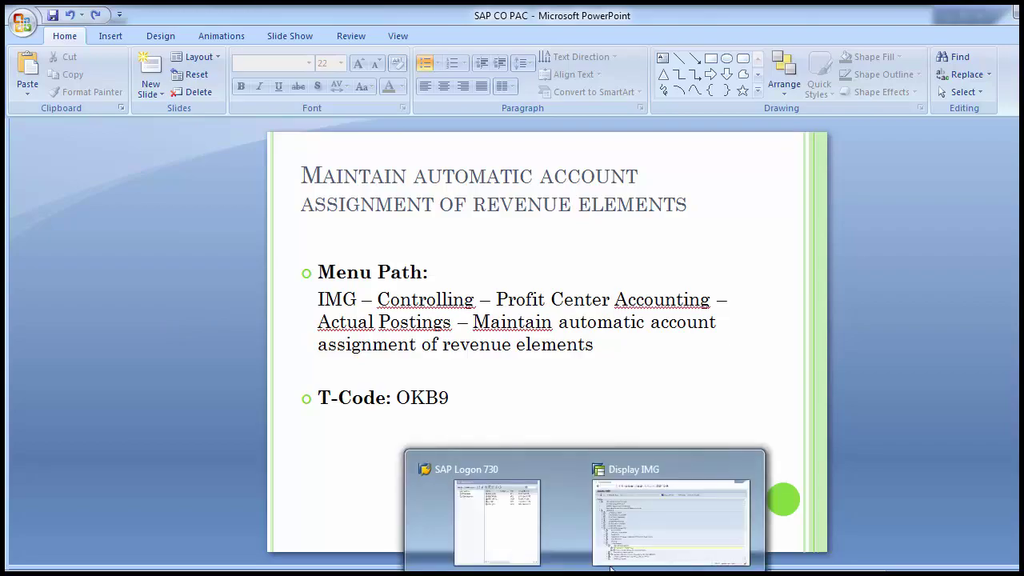
{"action": "left_click", "coordinate": [691, 512]}
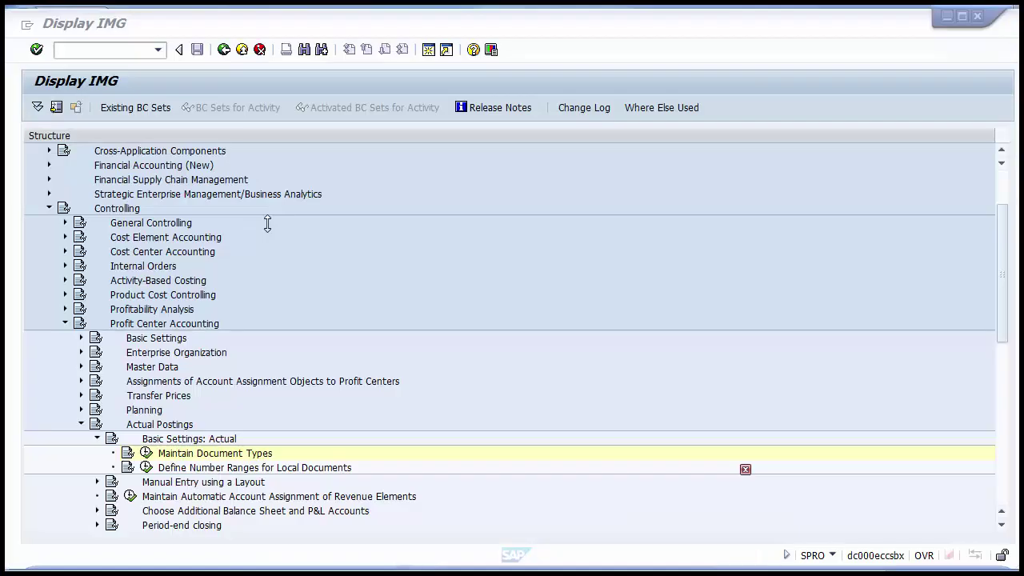
Collapse Basic Settings: Actual under Actual Postings and open the Maintain Automatic Account Assignment of Revenue Elements activity
{"action": "left_click", "coordinate": [97, 439]}
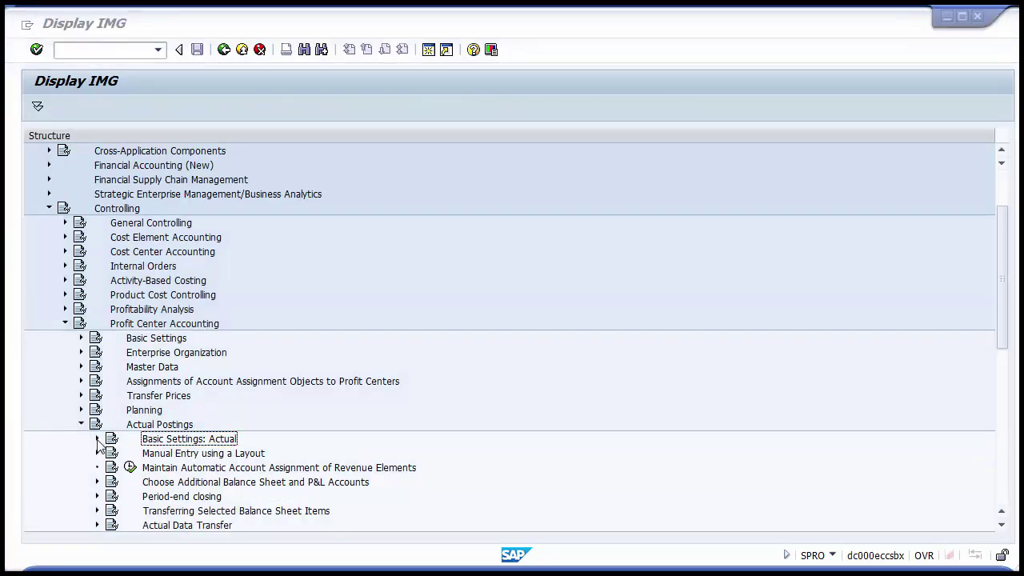
{"action": "key", "text": "alt+Tab"}
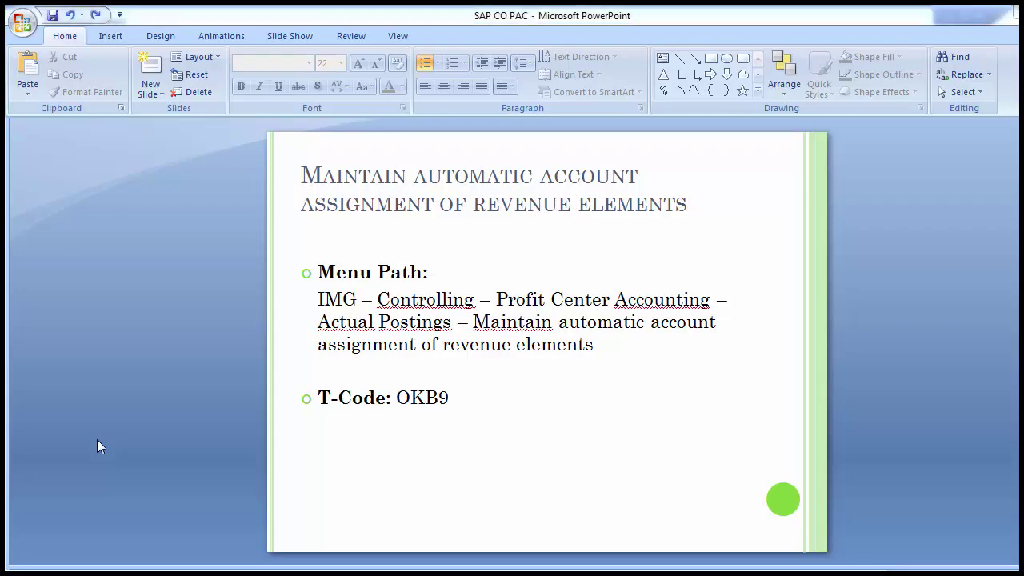
{"action": "key", "text": "alt+Tab"}
{"action": "left_click", "coordinate": [148, 329]}
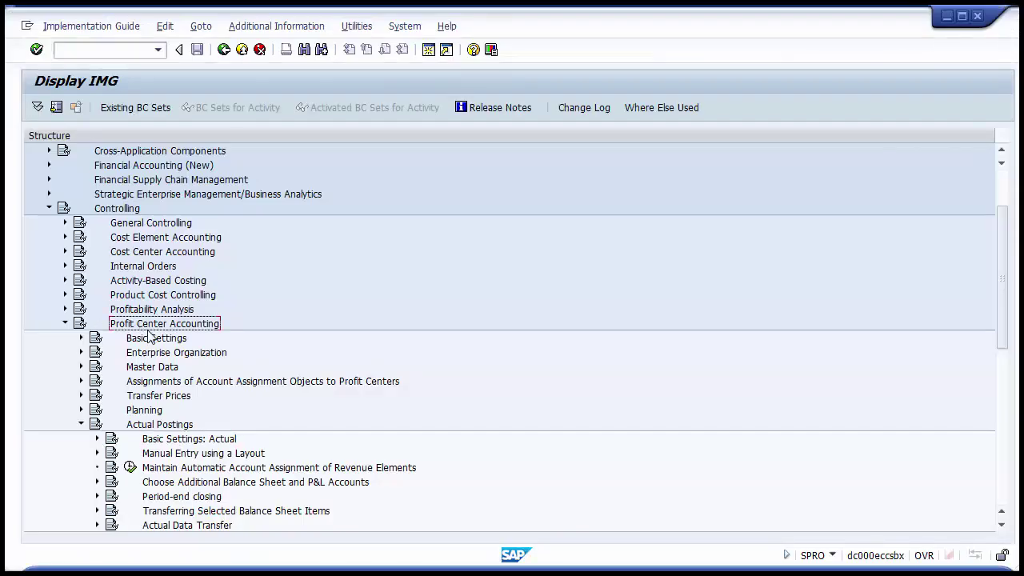
{"action": "left_click", "coordinate": [160, 427]}
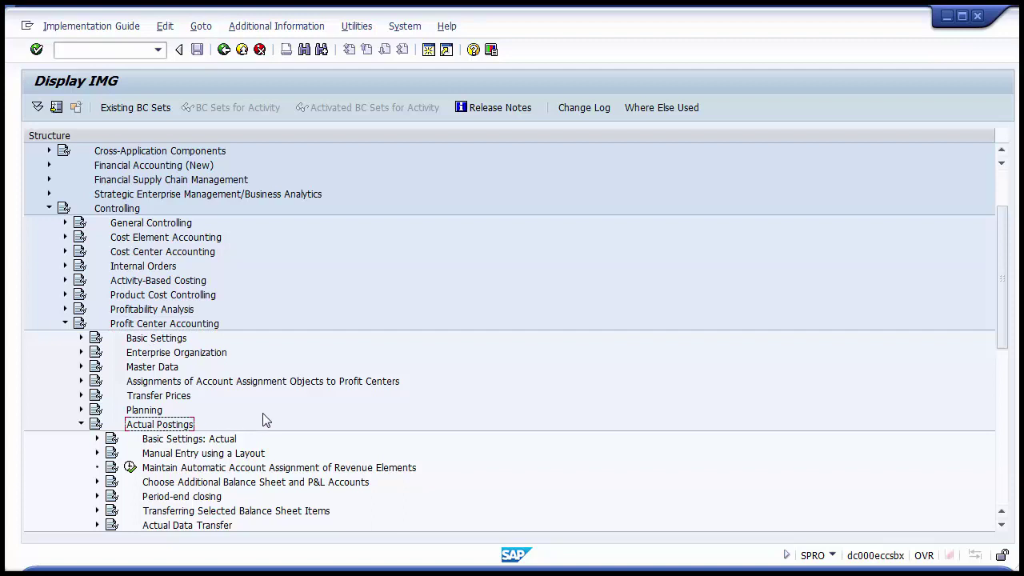
{"action": "left_click", "coordinate": [280, 470]}
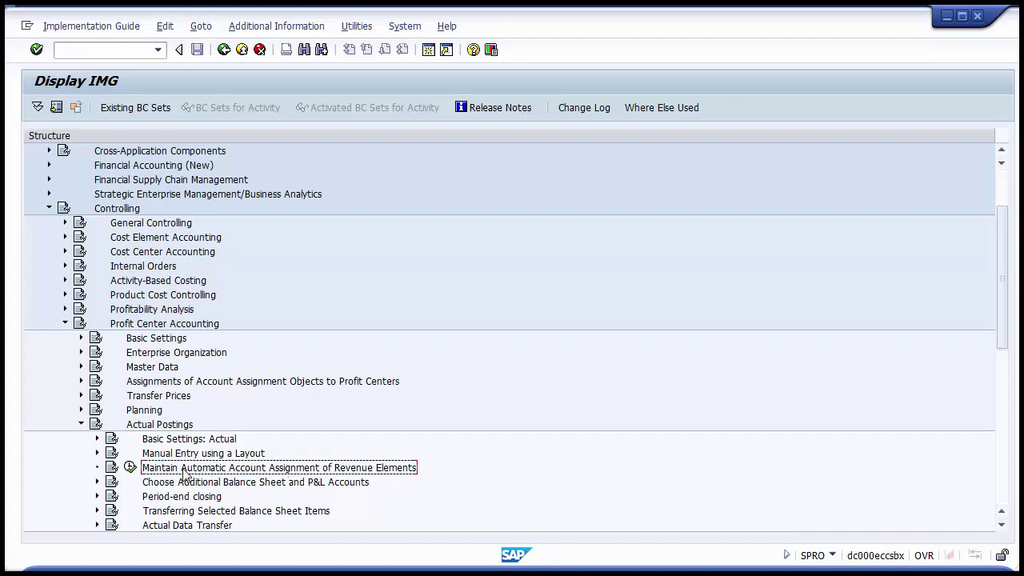
{"action": "left_click", "coordinate": [130, 469]}
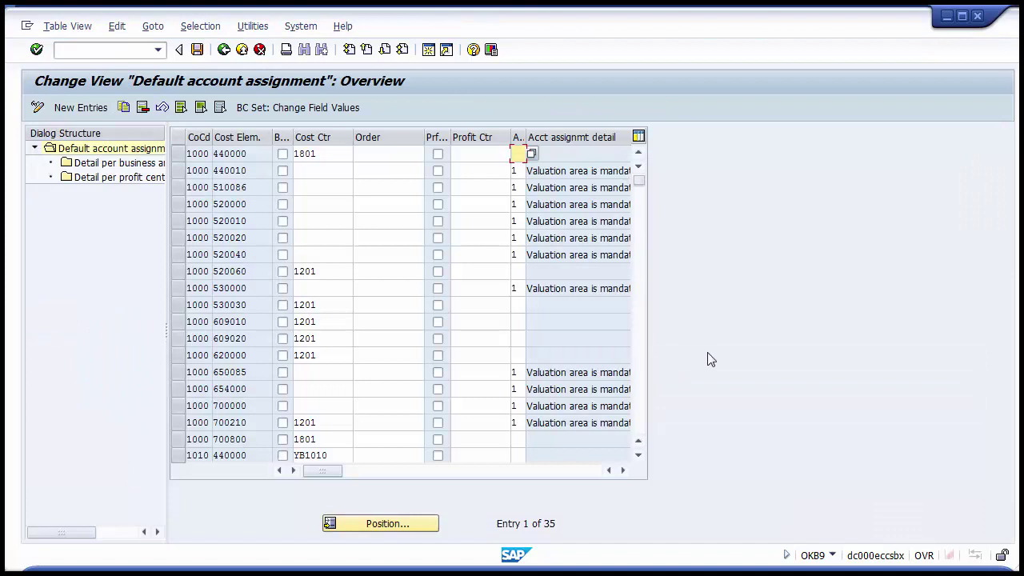
Examine the company code, cost element, cost center, order and profit center fields of the entry for cost element 440000
{"action": "left_click", "coordinate": [200, 154]}
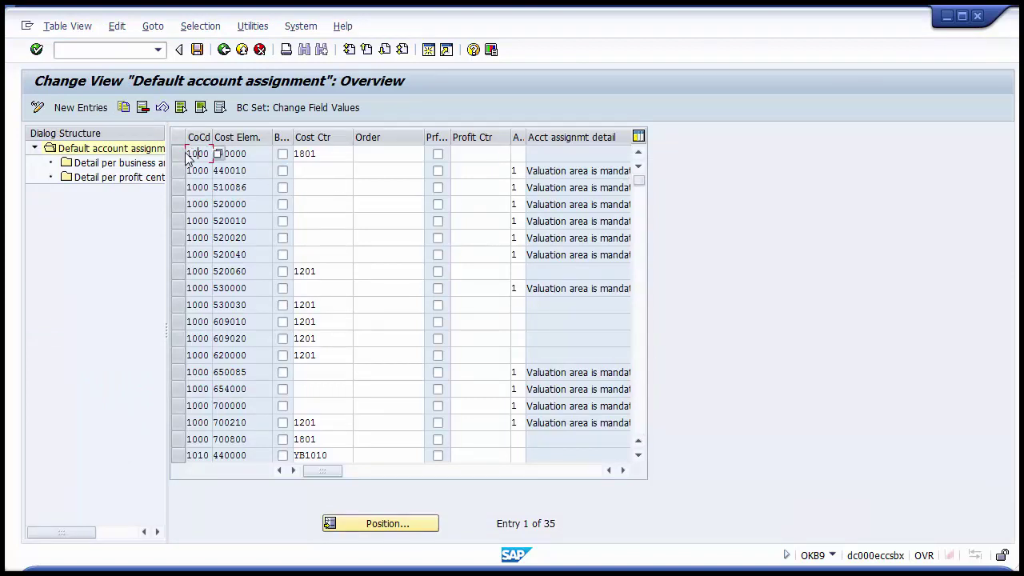
{"action": "left_click", "coordinate": [179, 154]}
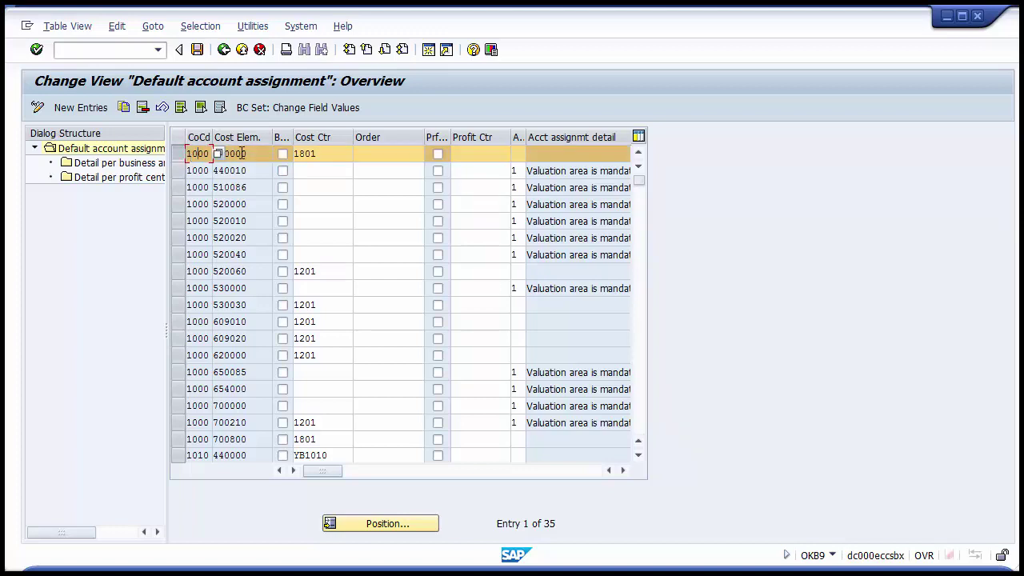
{"action": "left_click_drag", "start_coordinate": [254, 154], "coordinate": [214, 158]}
{"action": "left_click", "coordinate": [246, 158]}
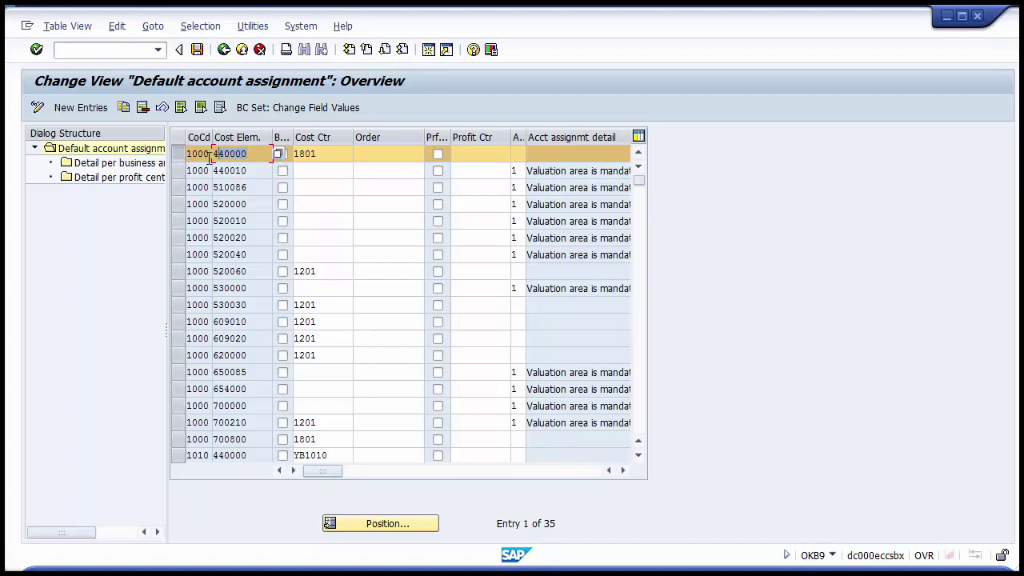
{"action": "left_click_drag", "start_coordinate": [241, 155], "coordinate": [212, 154]}
{"action": "left_click_drag", "start_coordinate": [328, 154], "coordinate": [294, 156]}
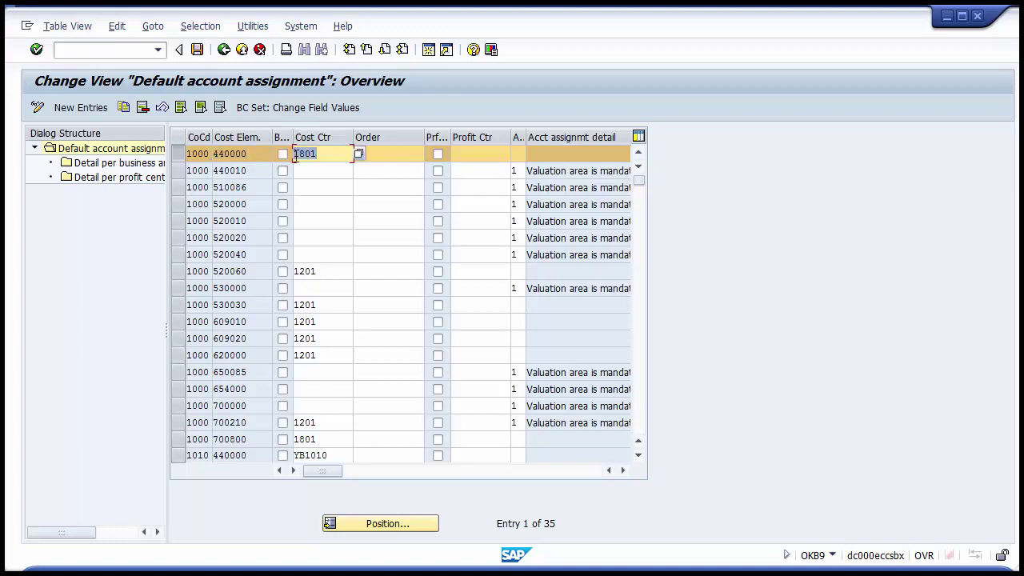
{"action": "left_click", "coordinate": [390, 157]}
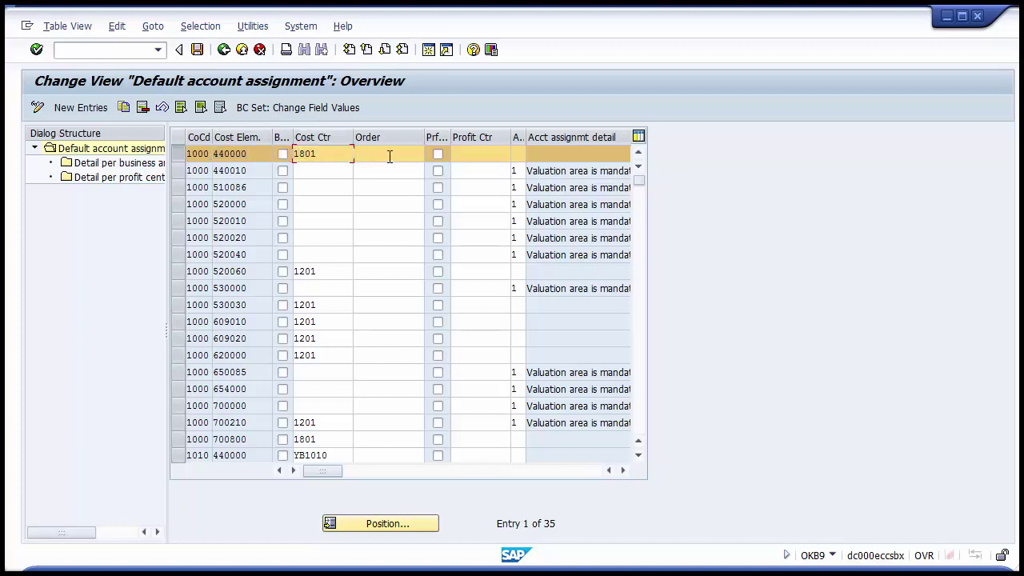
{"action": "left_click", "coordinate": [453, 154]}
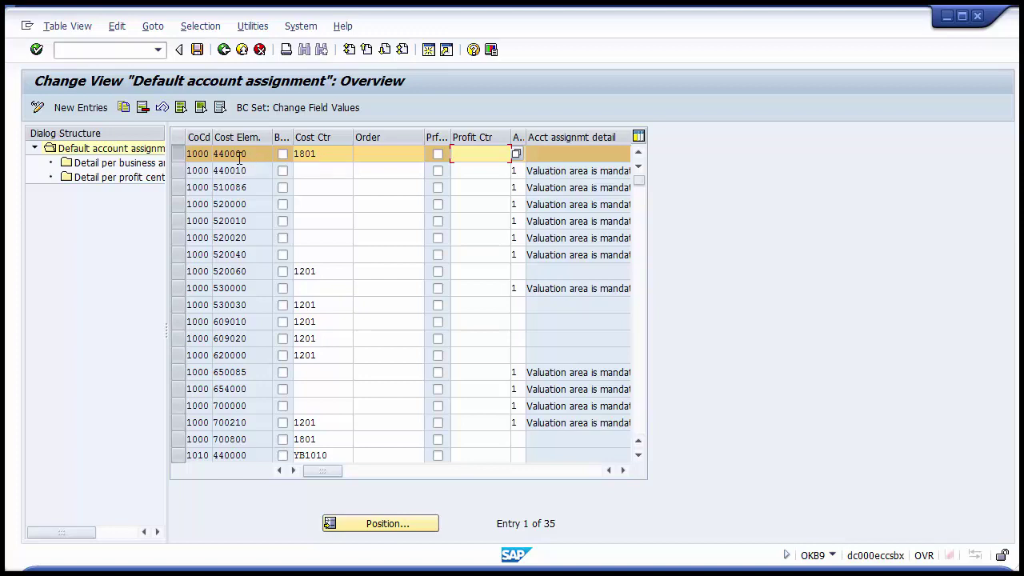
Start a new default account assignment entry for company code 1000
{"action": "left_click", "coordinate": [83, 109]}
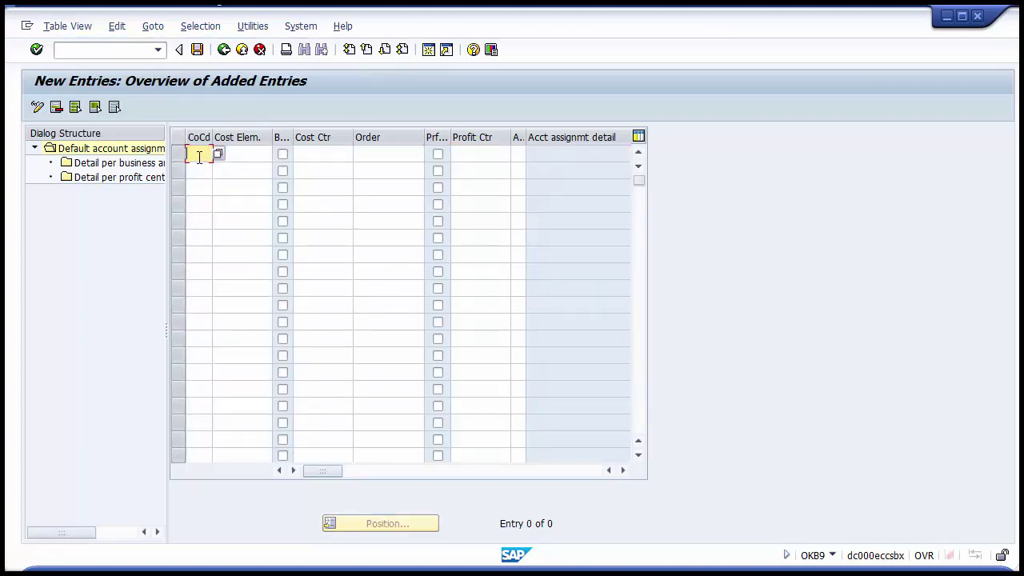
{"action": "type", "text": "1000"}
{"action": "key", "text": "Tab"}
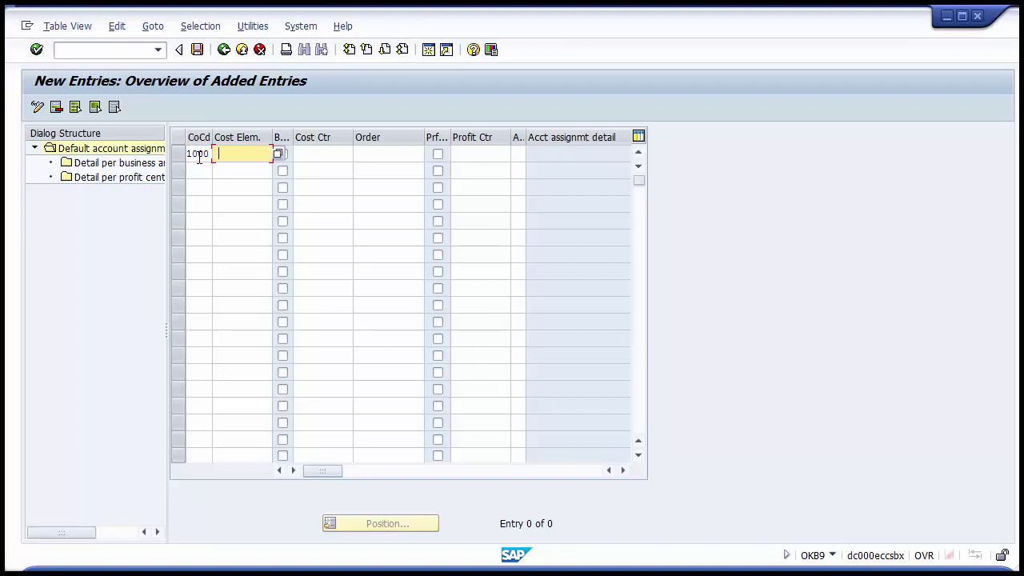
{"action": "key", "text": "Return"}
Try to look up the new entry's cost element by chart of accounts 1000 and close the search
{"action": "key", "text": "F4"}
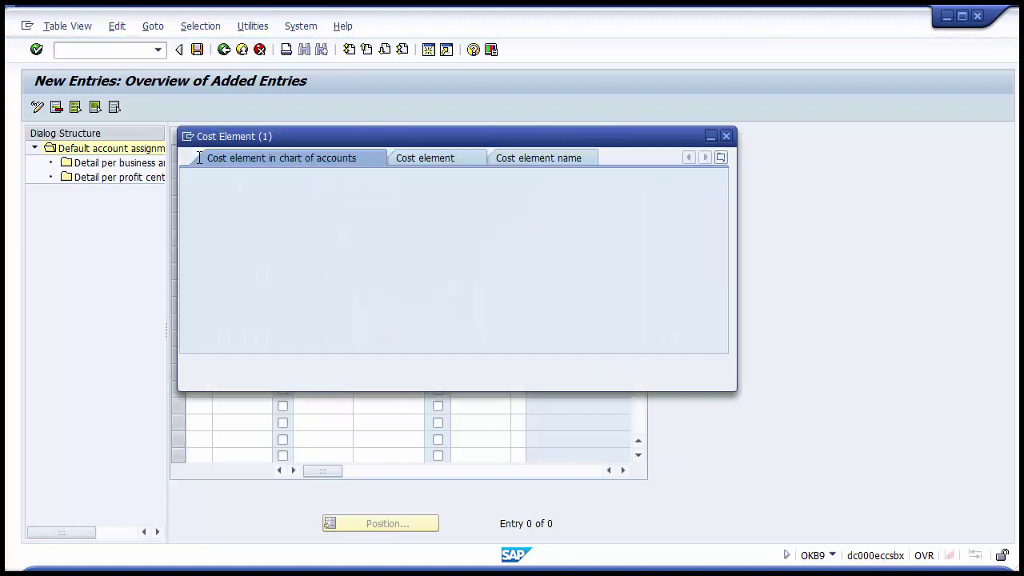
{"action": "left_click", "coordinate": [360, 188]}
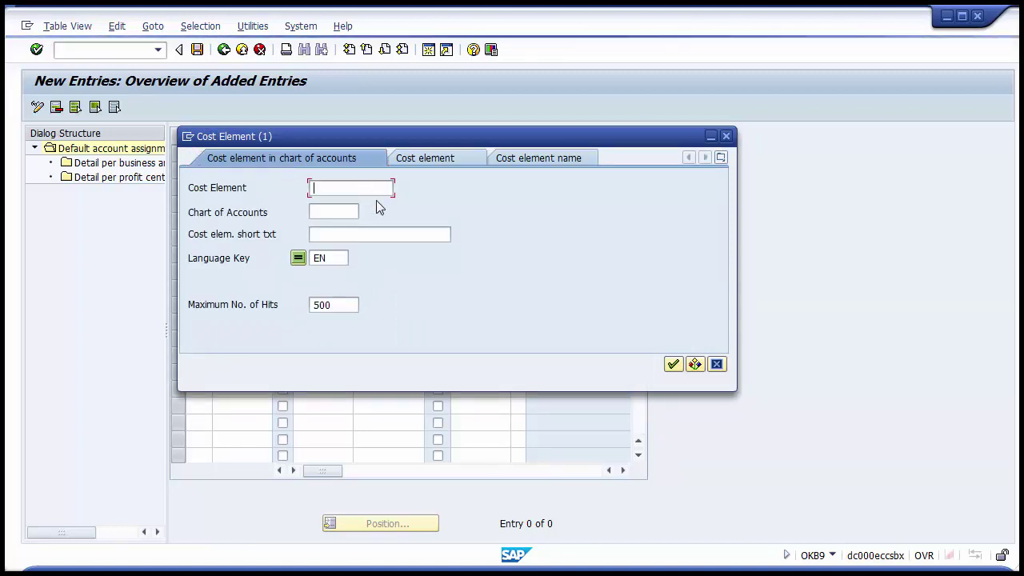
{"action": "left_click", "coordinate": [318, 211]}
{"action": "type", "text": "1000"}
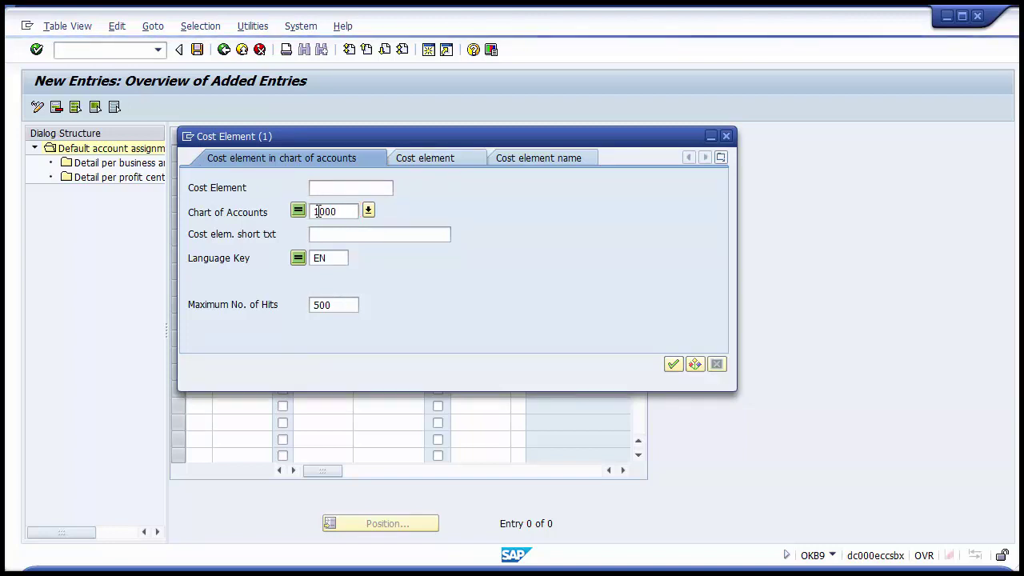
{"action": "key", "text": "Return"}
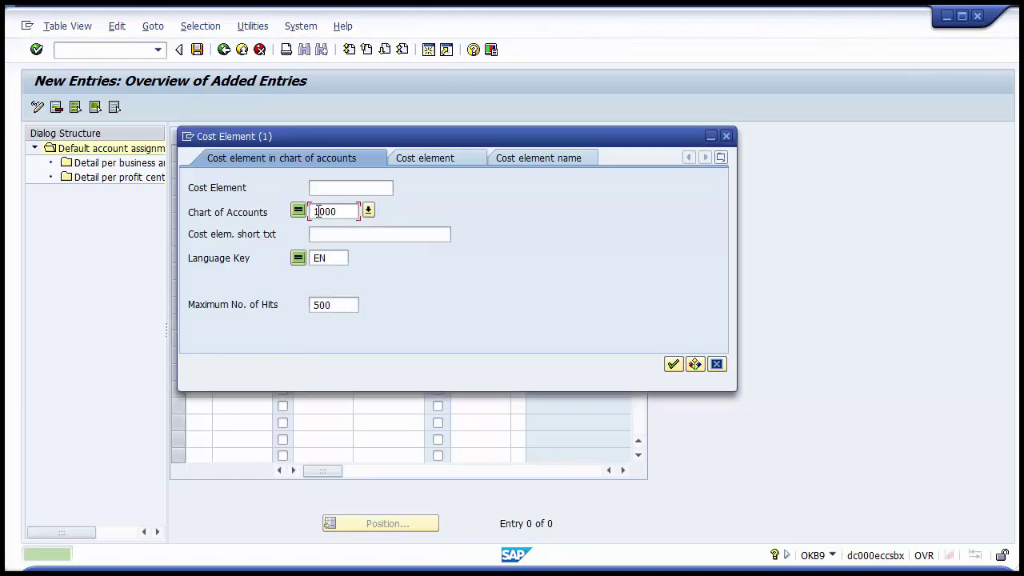
{"action": "left_click", "coordinate": [424, 157]}
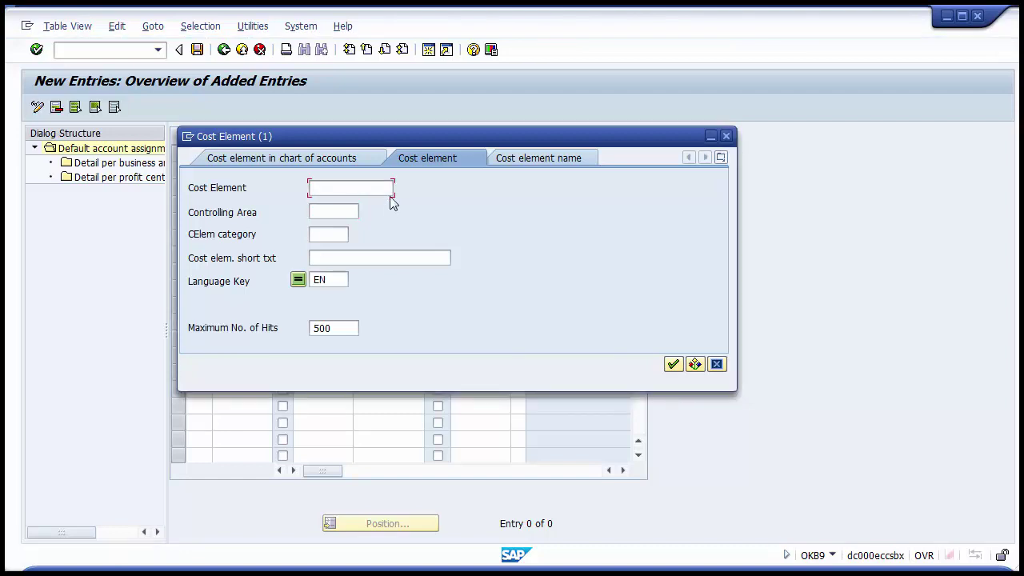
{"action": "left_click", "coordinate": [717, 364]}
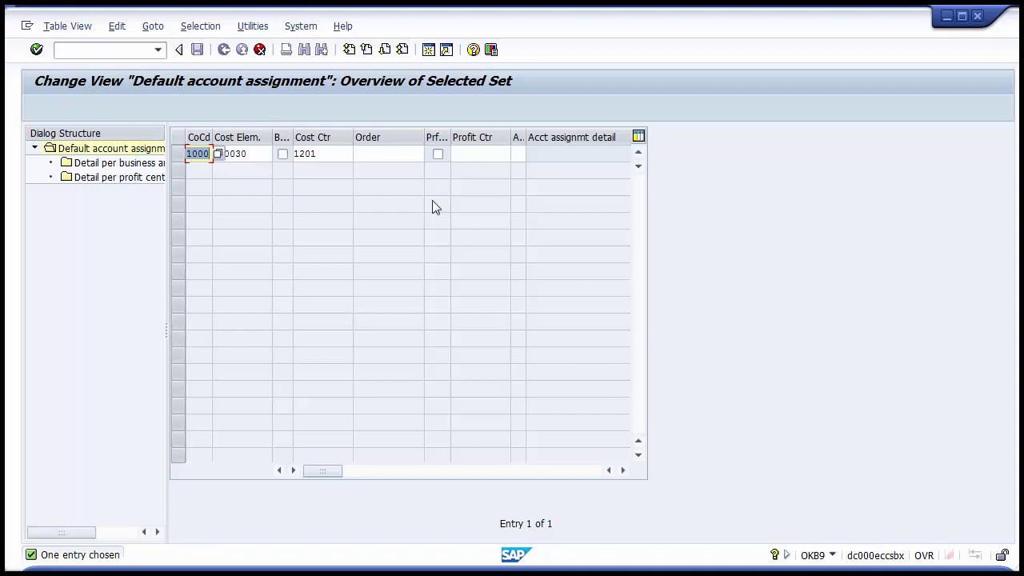
Examine the company code, cost element, cost center and profit center of the copied 530030 entry, and return to the overview
{"action": "left_click", "coordinate": [205, 154]}
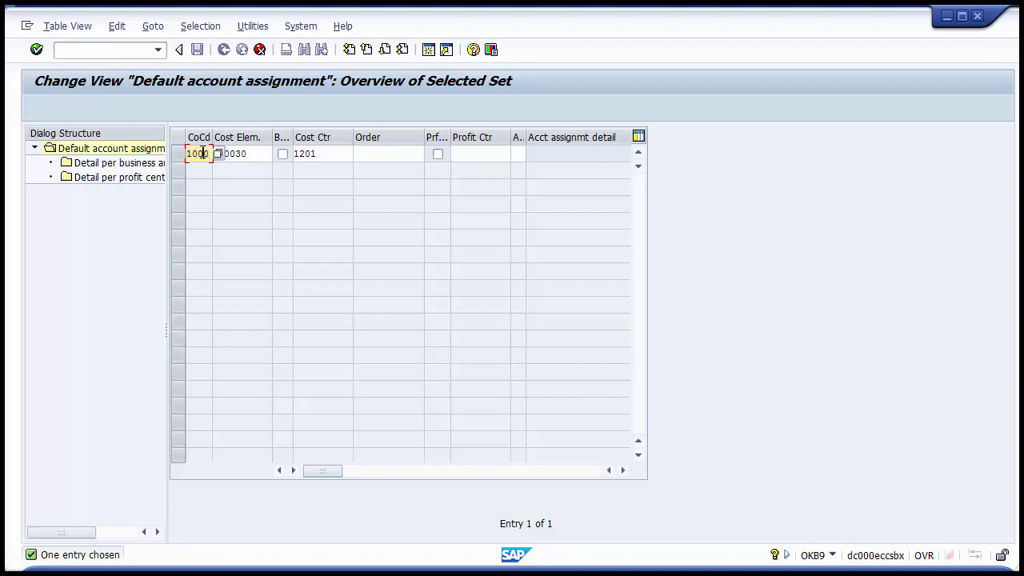
{"action": "left_click", "coordinate": [256, 153]}
{"action": "left_click_drag", "start_coordinate": [258, 153], "coordinate": [209, 153]}
{"action": "left_click", "coordinate": [256, 153]}
{"action": "left_click", "coordinate": [330, 155]}
{"action": "left_click_drag", "start_coordinate": [331, 155], "coordinate": [286, 154]}
{"action": "left_click", "coordinate": [328, 153]}
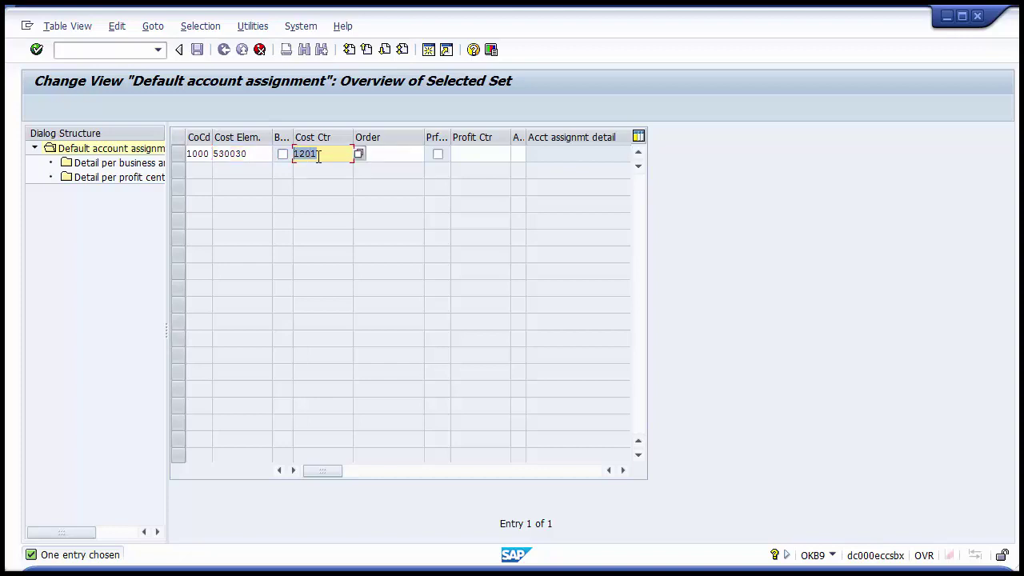
{"action": "mouse_move", "coordinate": [261, 151]}
{"action": "left_mouse_down"}
{"action": "mouse_move", "coordinate": [212, 154]}
{"action": "mouse_move", "coordinate": [249, 158]}
{"action": "left_mouse_up"}
{"action": "left_click", "coordinate": [248, 158]}
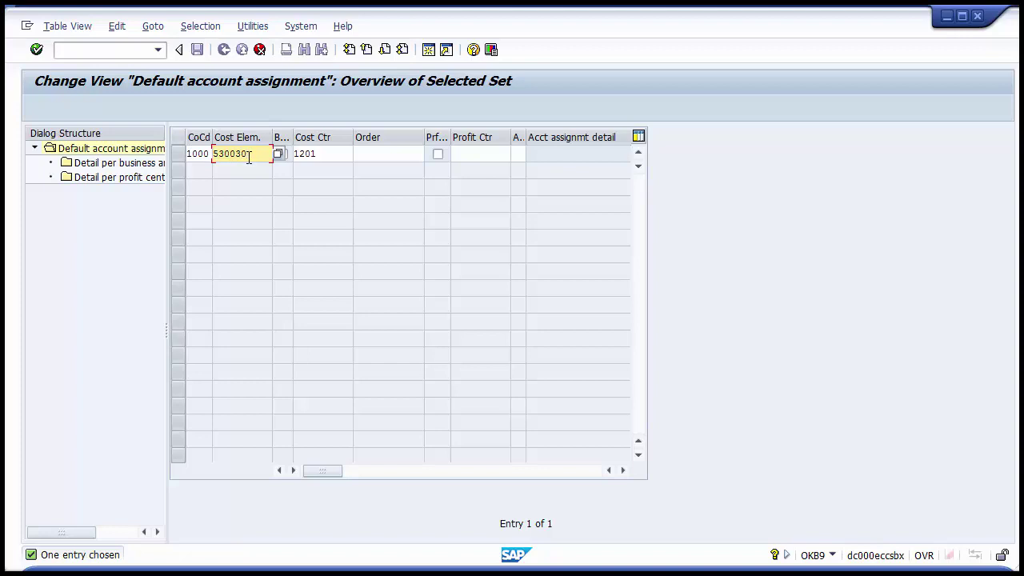
{"action": "left_click", "coordinate": [327, 156]}
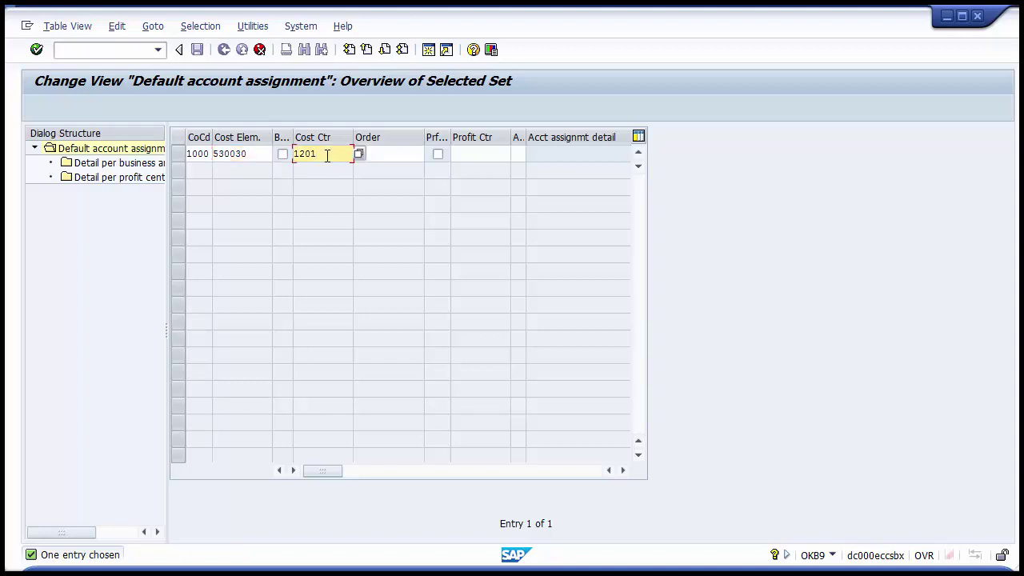
{"action": "left_click", "coordinate": [477, 153]}
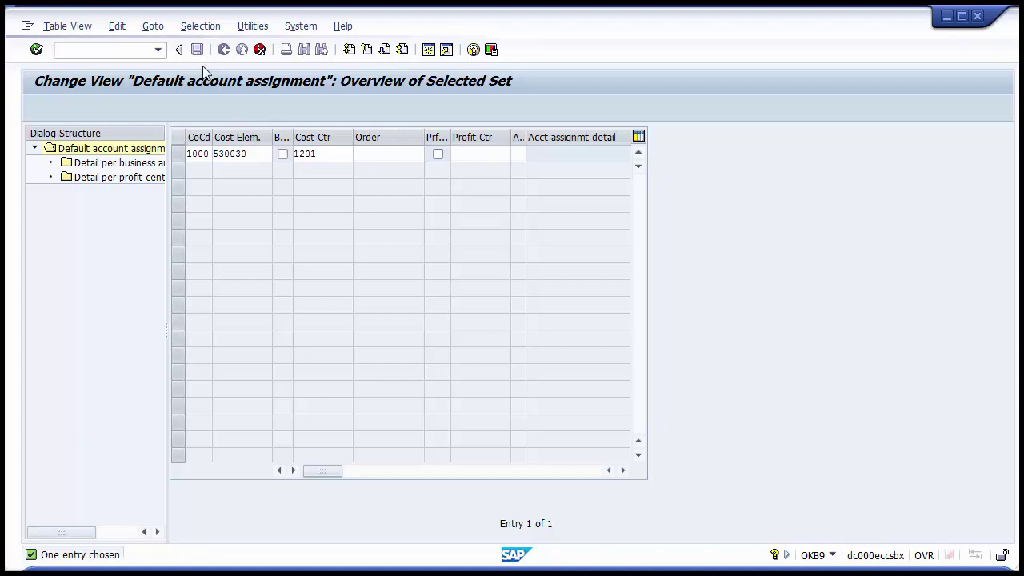
{"action": "key", "text": "F3"}
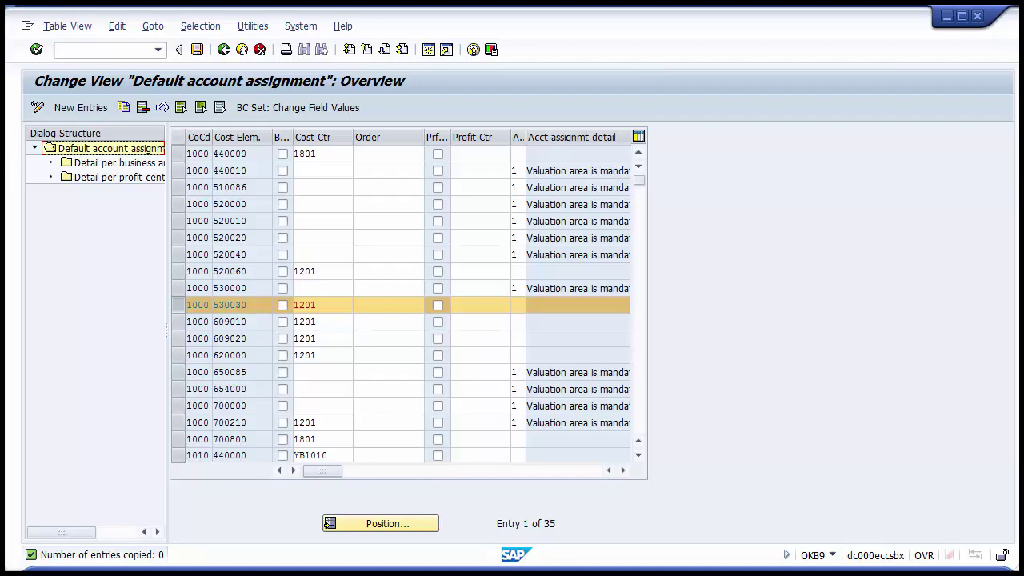
Advance the PowerPoint presentation to the slide on choosing additional balance sheet and P&L accounts, and switch back to SAP
{"action": "key", "text": "alt+Tab"}
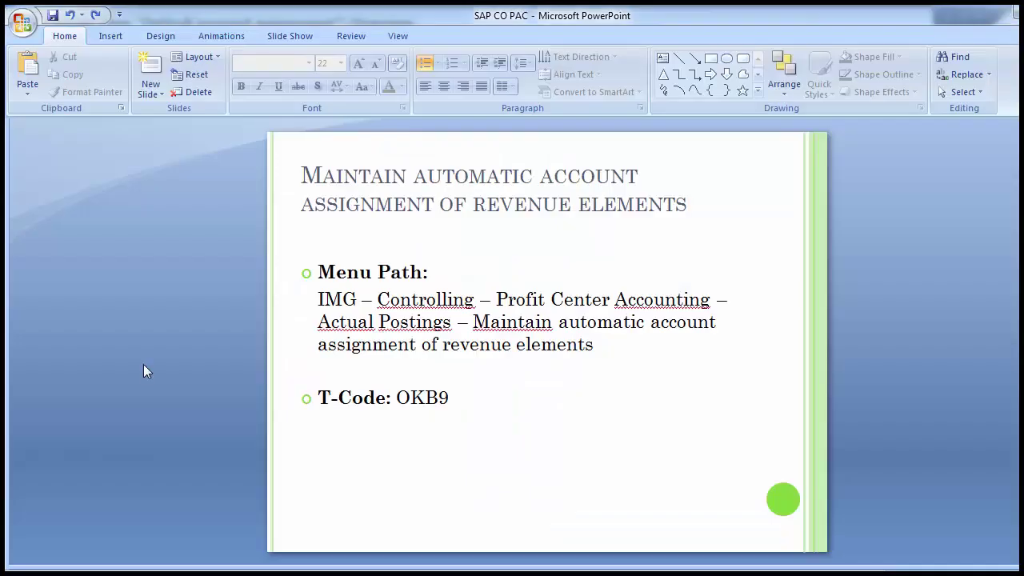
{"action": "scroll", "coordinate": [144, 370], "scroll_direction": "down", "scroll_amount": 1}
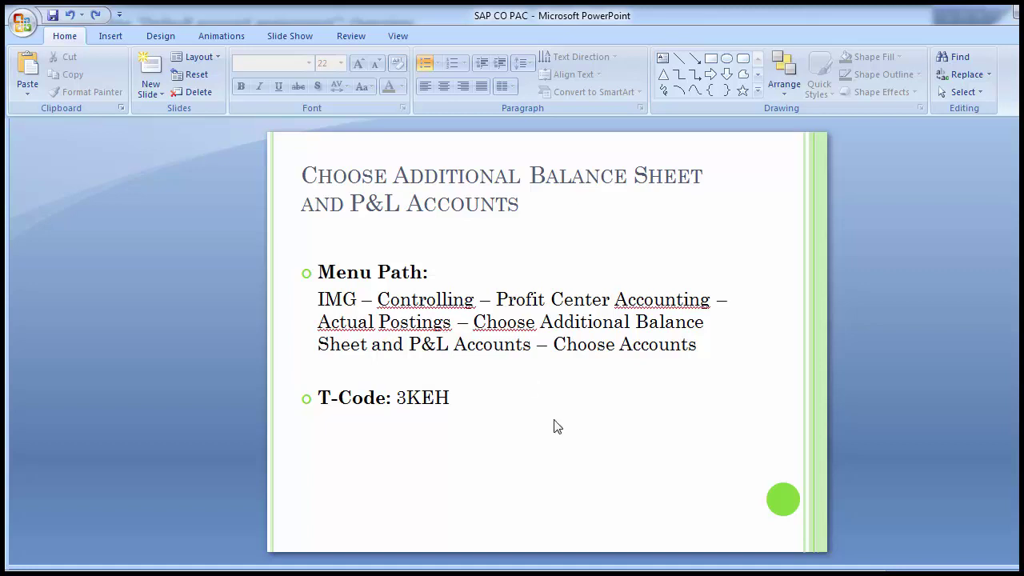
{"action": "left_click", "coordinate": [679, 507]}
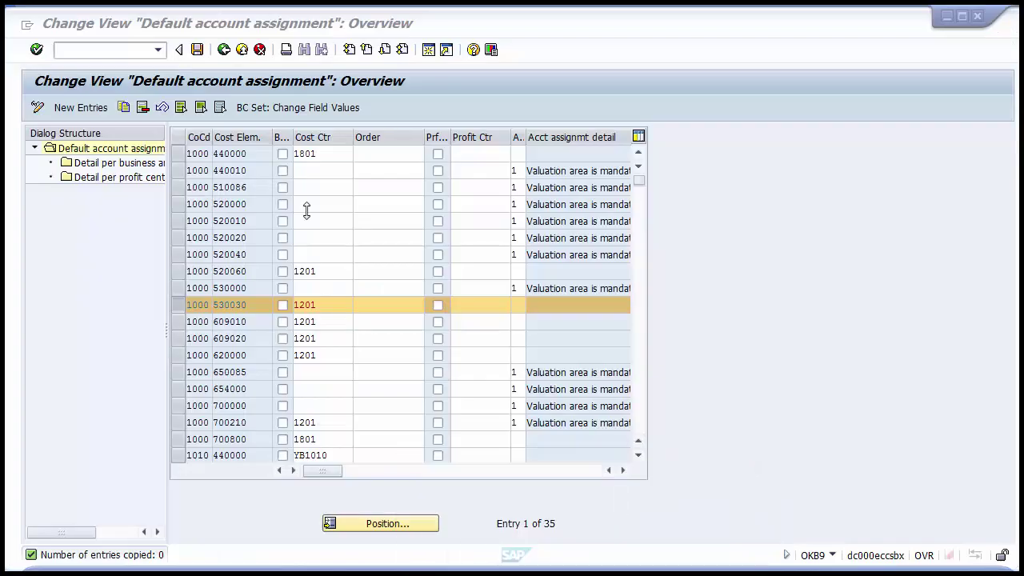
Leave the default account assignment view and open the Choose Accounts activity under Choose Additional Balance Sheet and P&L Accounts
{"action": "left_click", "coordinate": [224, 50]}
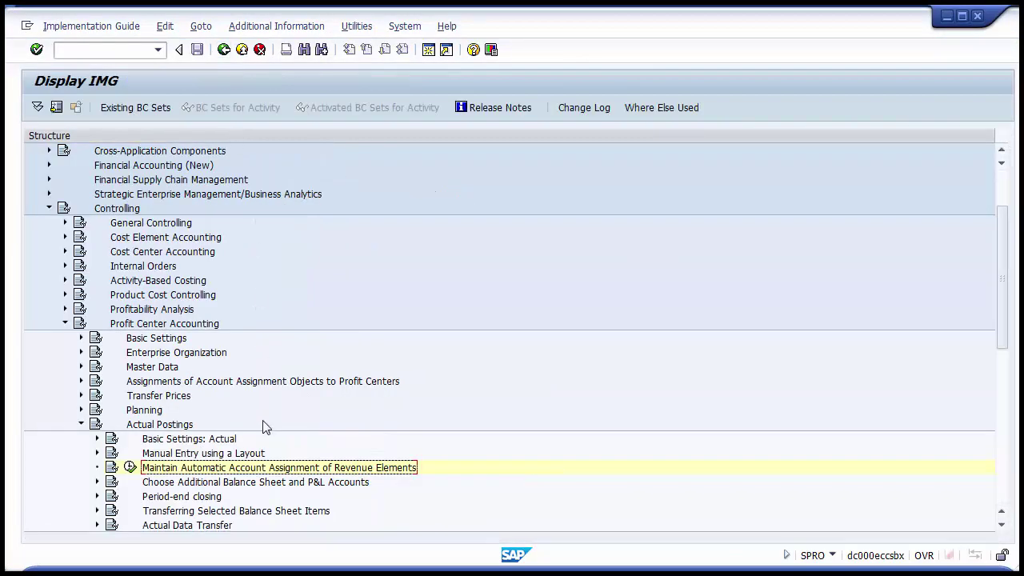
{"action": "left_click", "coordinate": [196, 483]}
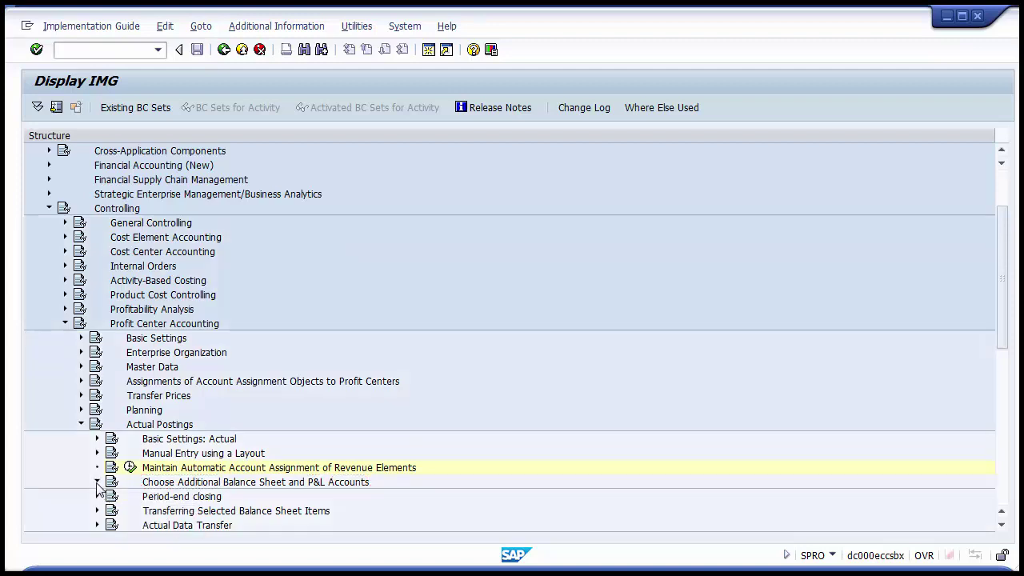
{"action": "left_click", "coordinate": [97, 483]}
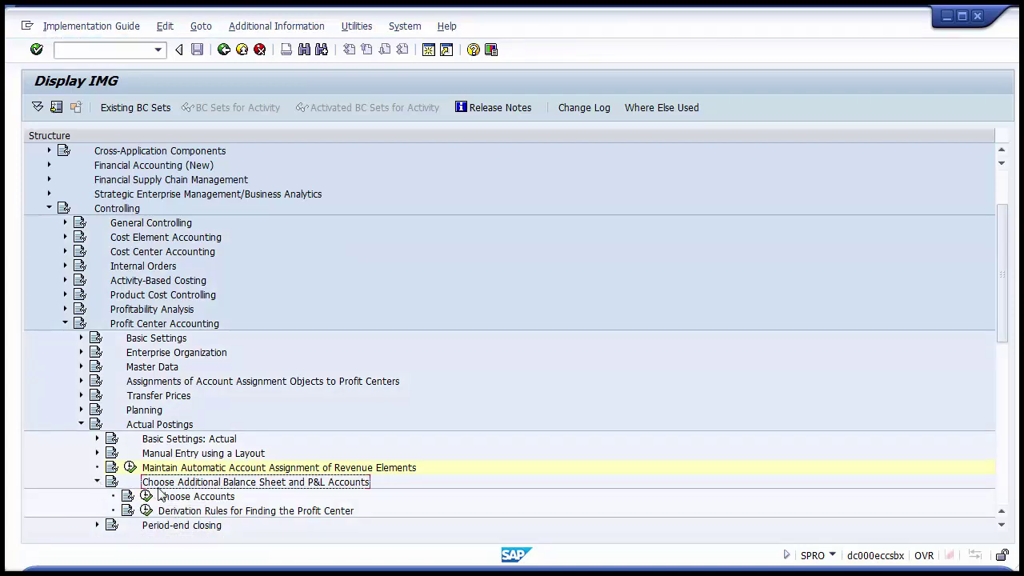
{"action": "left_click", "coordinate": [190, 500]}
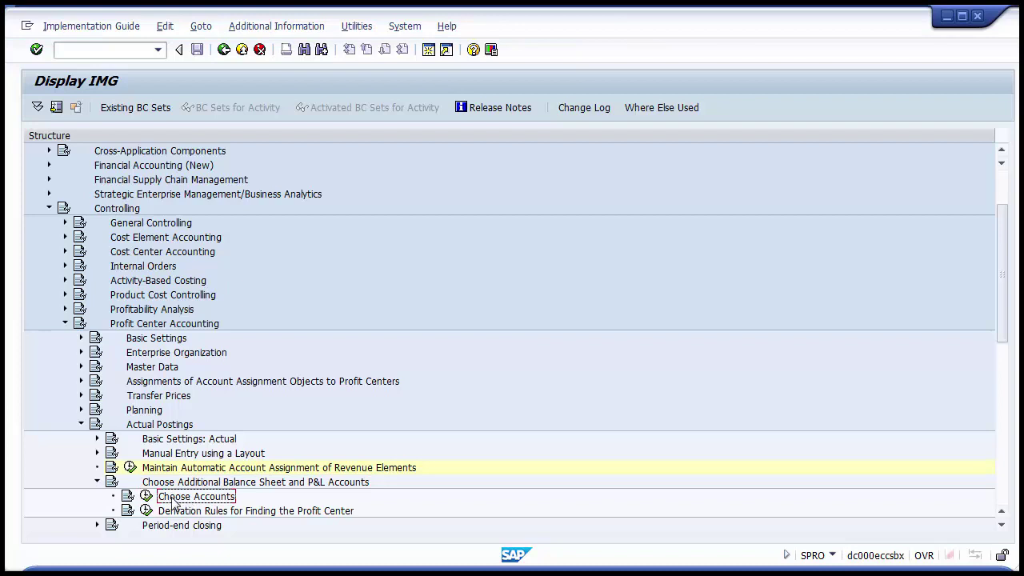
{"action": "left_click", "coordinate": [147, 497]}
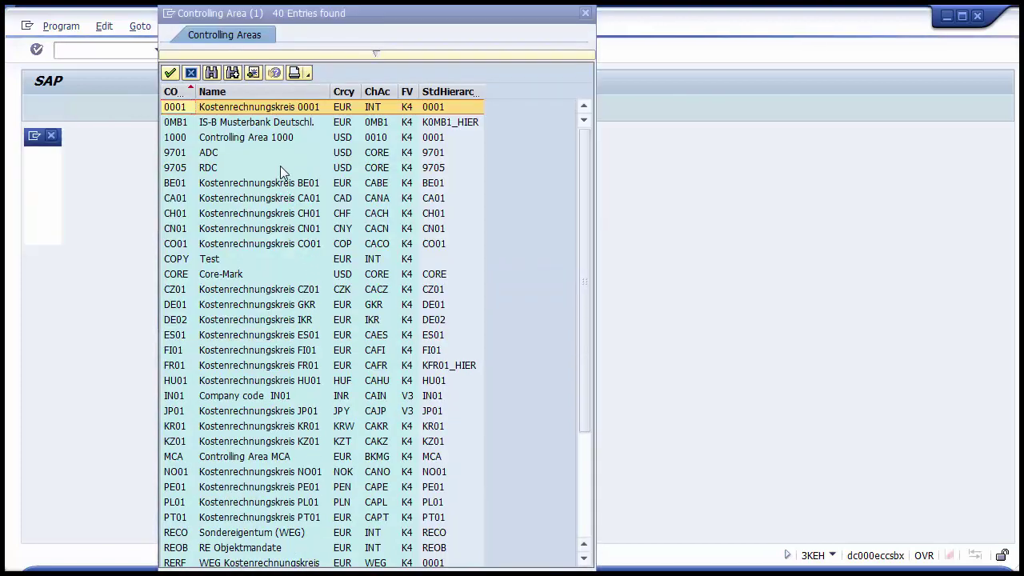
Set the controlling area to 1000 and start new entries for additional balance sheet and P&L accounts
{"action": "left_click", "coordinate": [267, 139]}
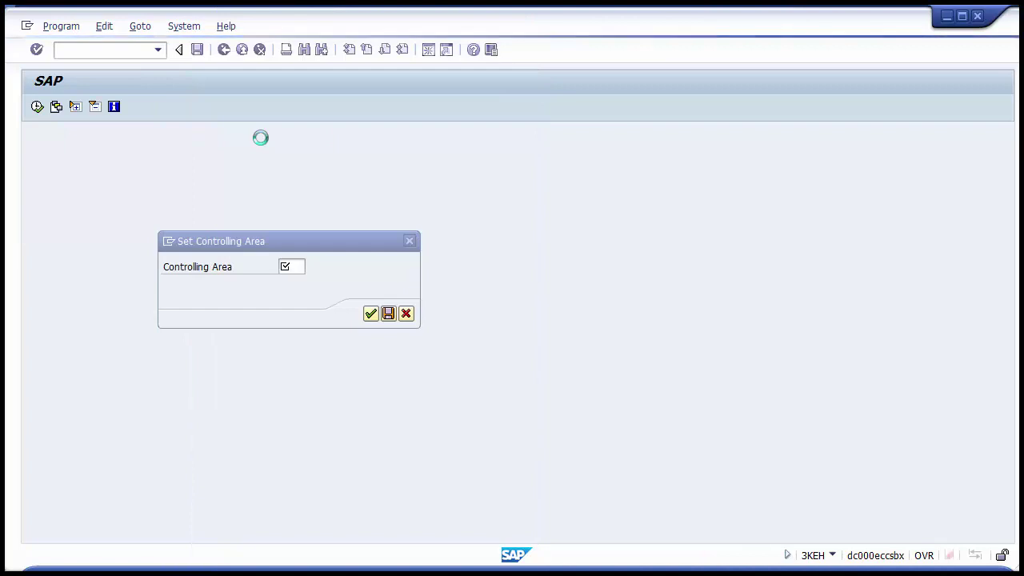
{"action": "key", "text": "Return"}
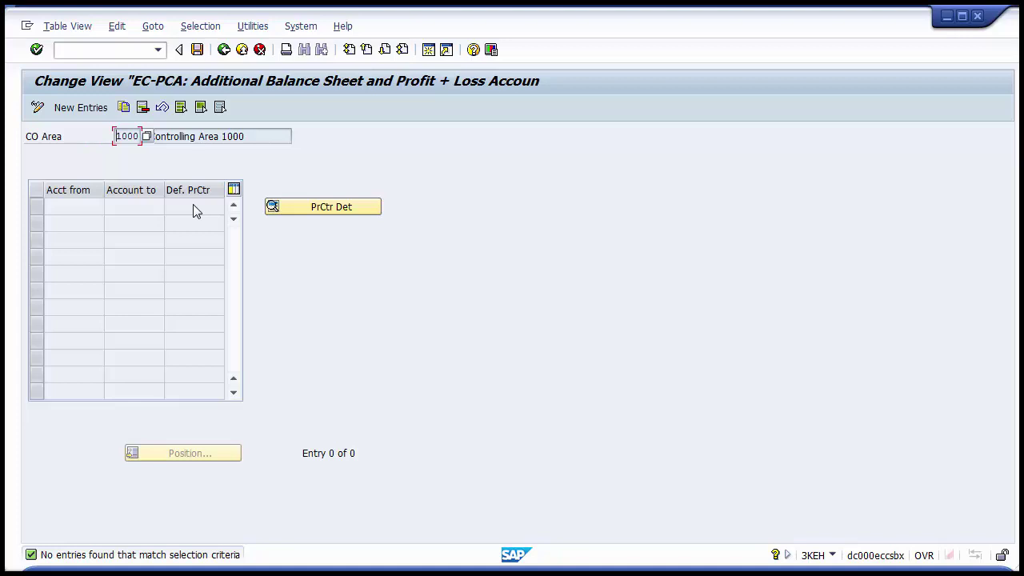
{"action": "left_click", "coordinate": [88, 108]}
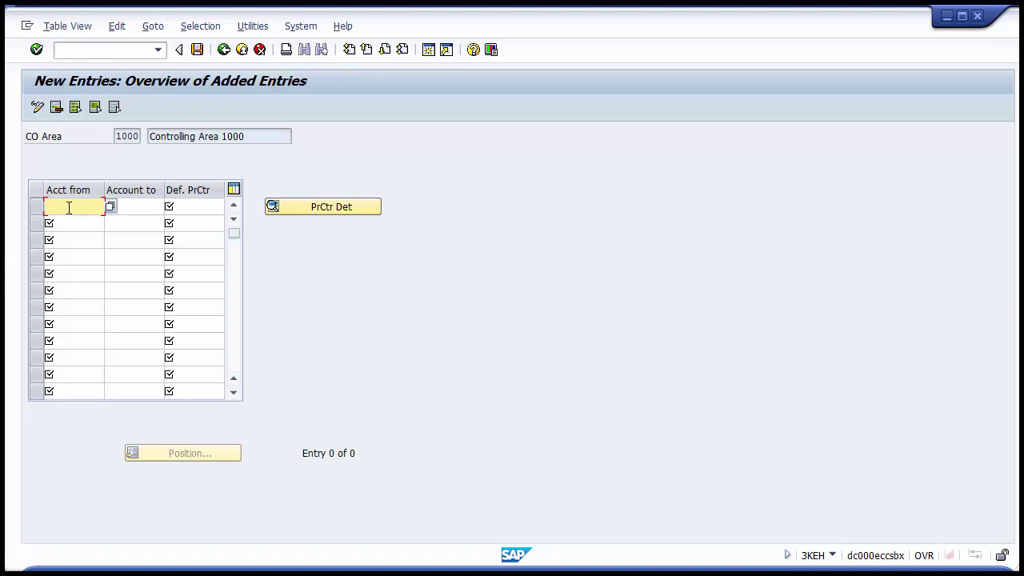
Try to look up the starting account by company code 1000 and close the search
{"action": "key", "text": "Return"}
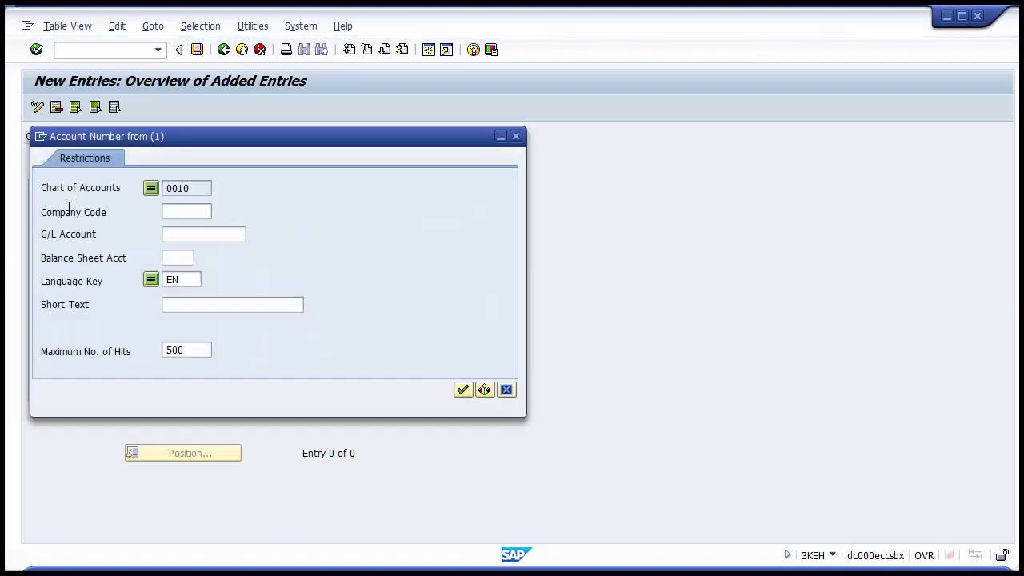
{"action": "left_click", "coordinate": [184, 213]}
{"action": "type", "text": "1000"}
{"action": "key", "text": "Return"}
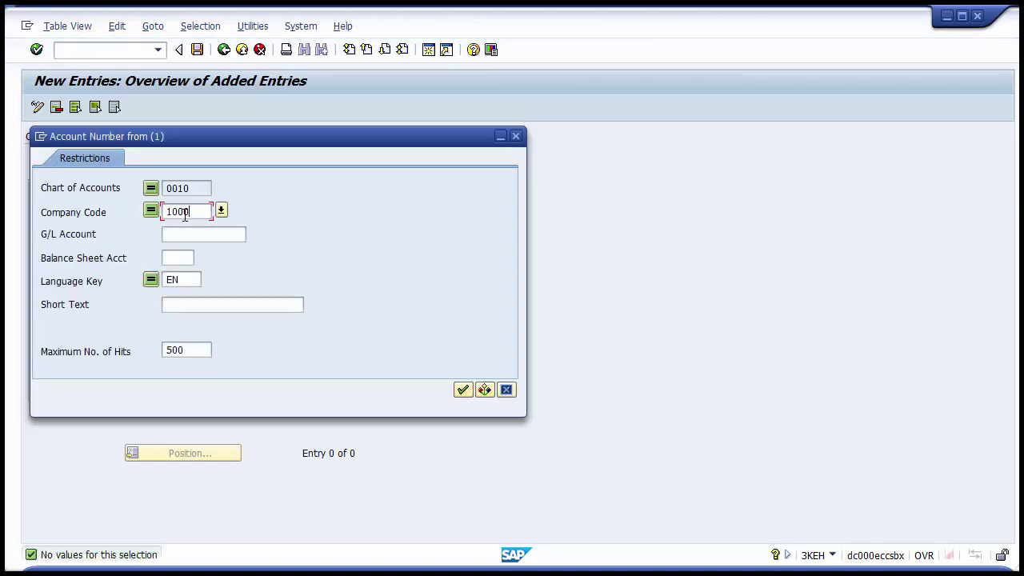
{"action": "left_click", "coordinate": [506, 391]}
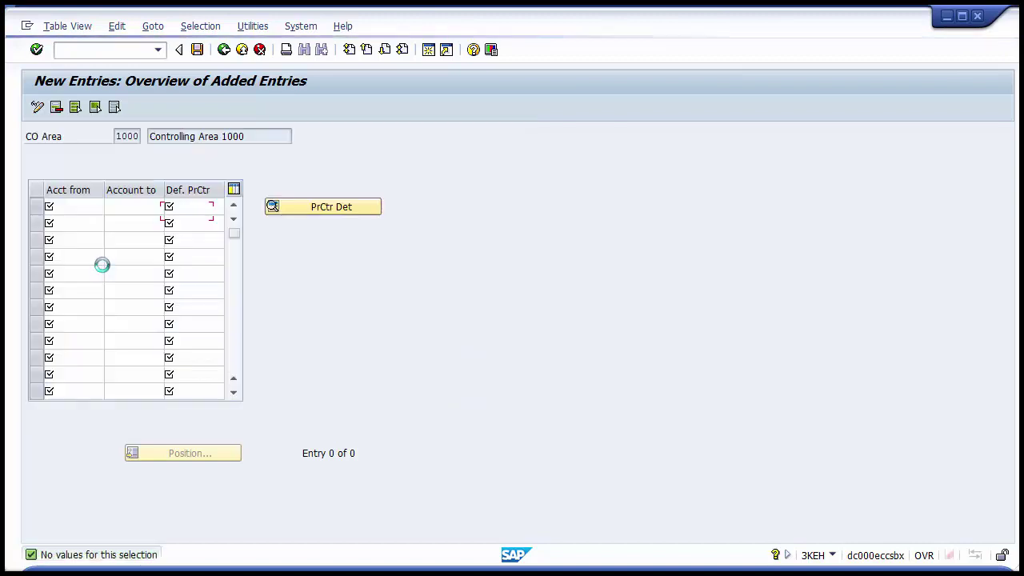
Enter the account range 40000 to 40090 with default profit center 1000 in the first row
{"action": "type", "text": "400"}
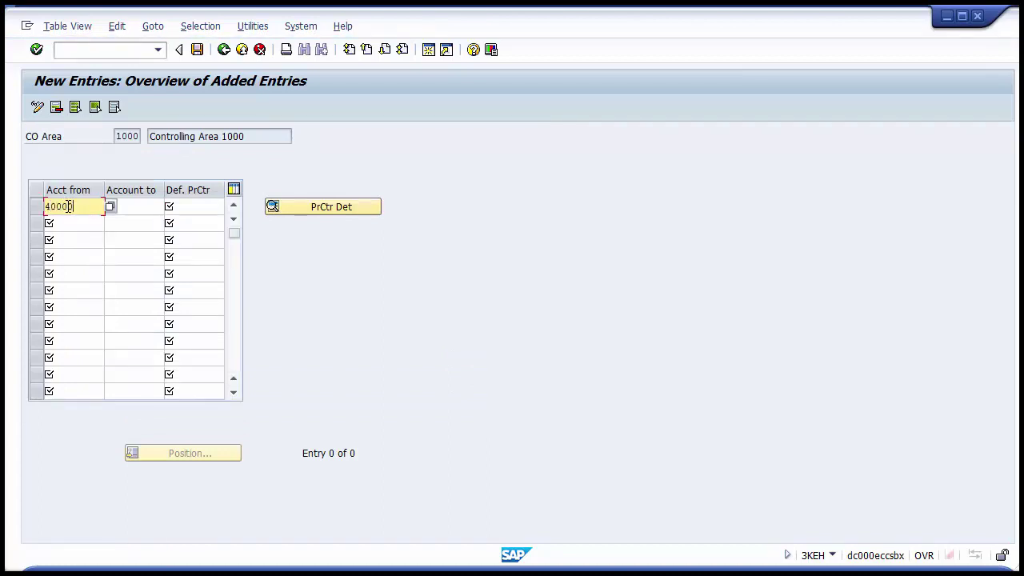
{"action": "type", "text": "0"}
{"action": "key", "text": "Tab"}
{"action": "type", "text": "400090"}
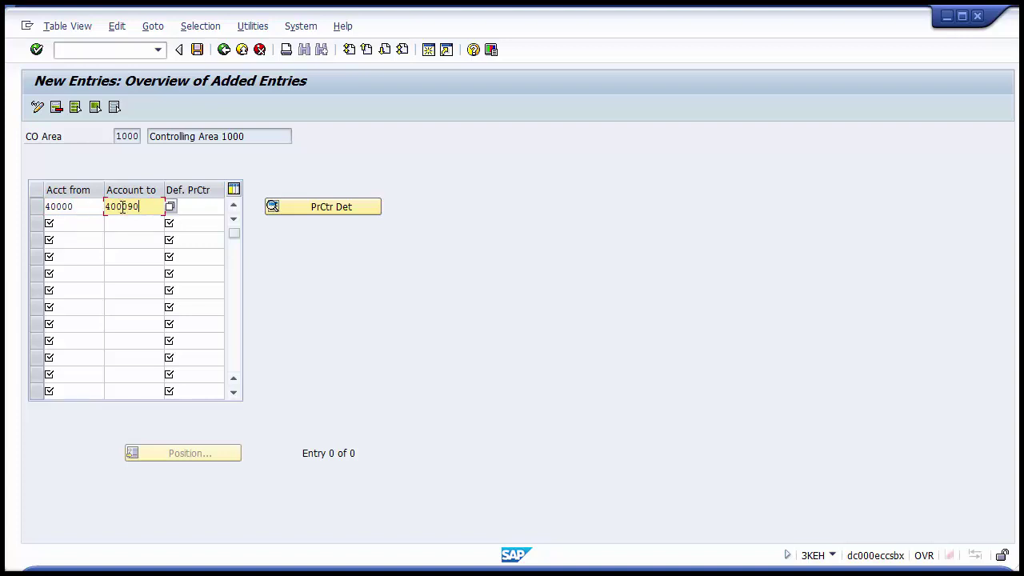
{"action": "left_click", "coordinate": [122, 206]}
{"action": "key", "text": "BackSpace"}
{"action": "left_click", "coordinate": [194, 202]}
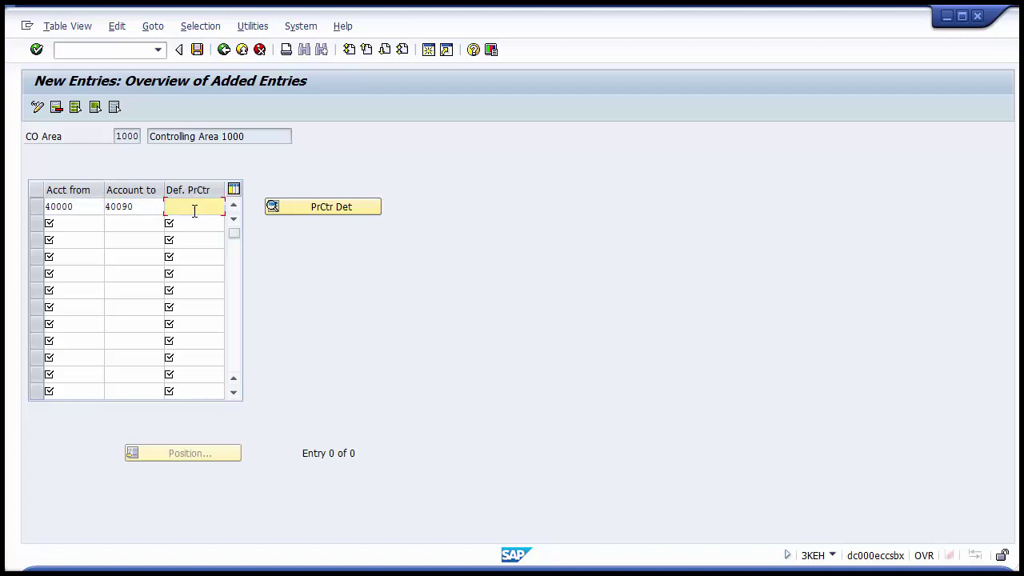
{"action": "type", "text": "1000"}
Switch to the PowerPoint presentation and go to the slide on allowing balances to be carried forward
{"action": "key", "text": "alt+Tab"}
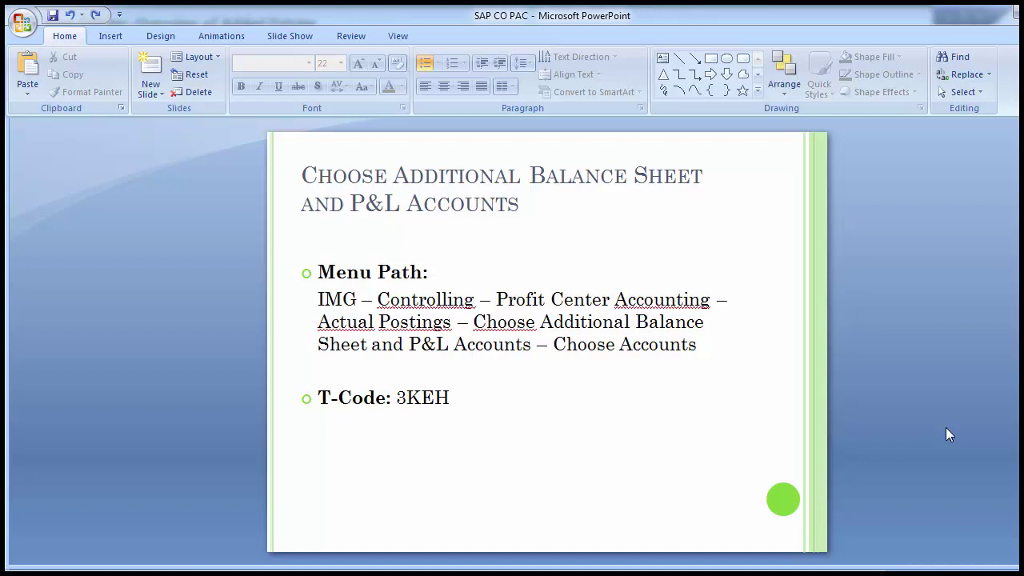
{"action": "key", "text": "Page_Down"}
{"action": "key", "text": "Page_Down"}
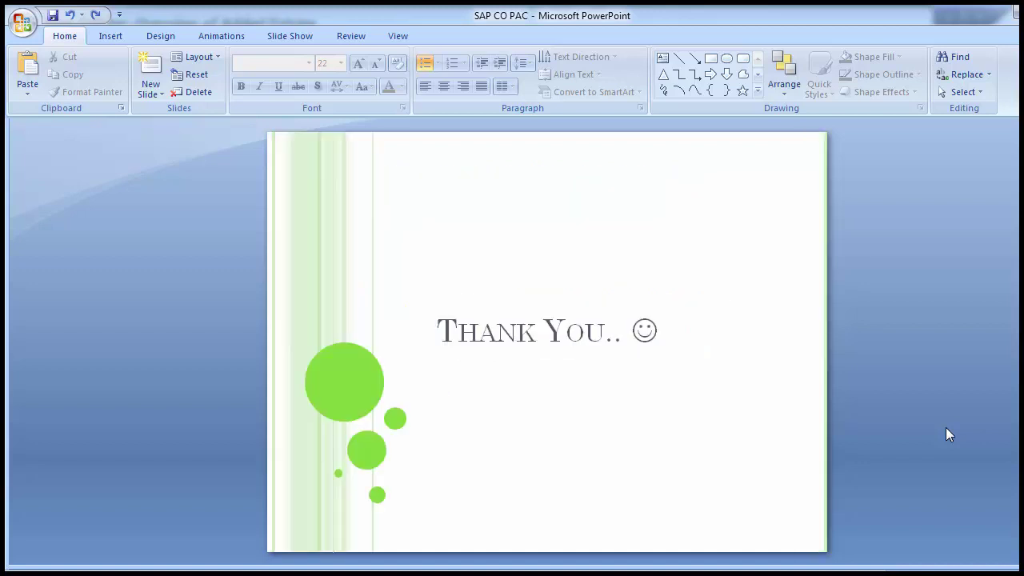
{"action": "key", "text": "Page_Up"}
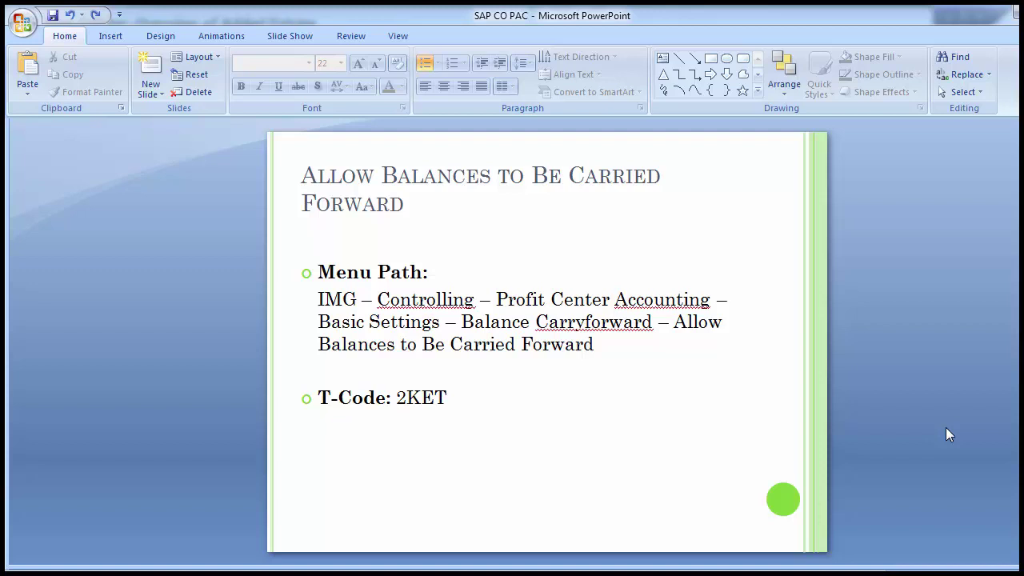
{"action": "key", "text": "Page_Down"}
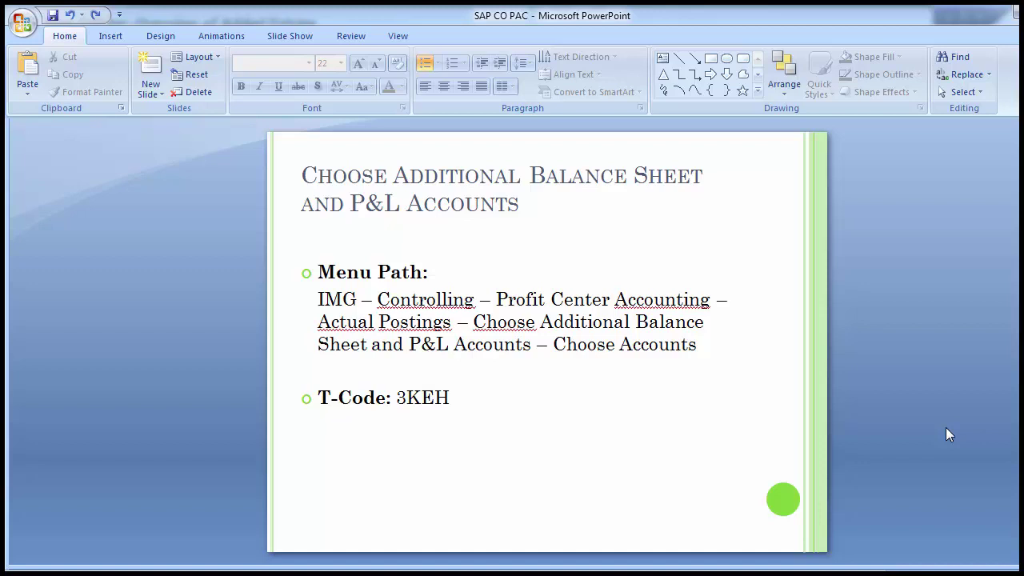
{"action": "key", "text": "Page_Down"}
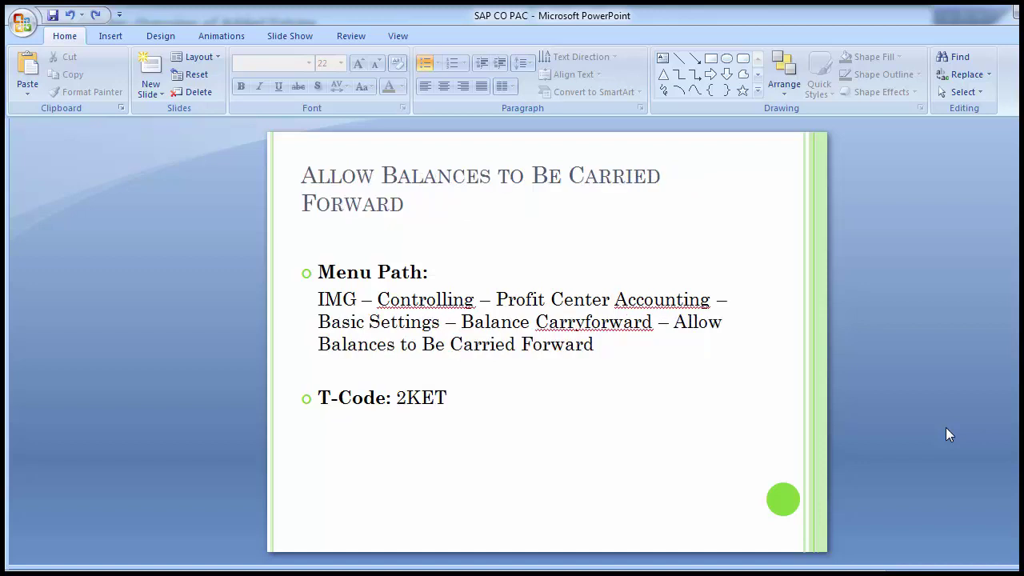